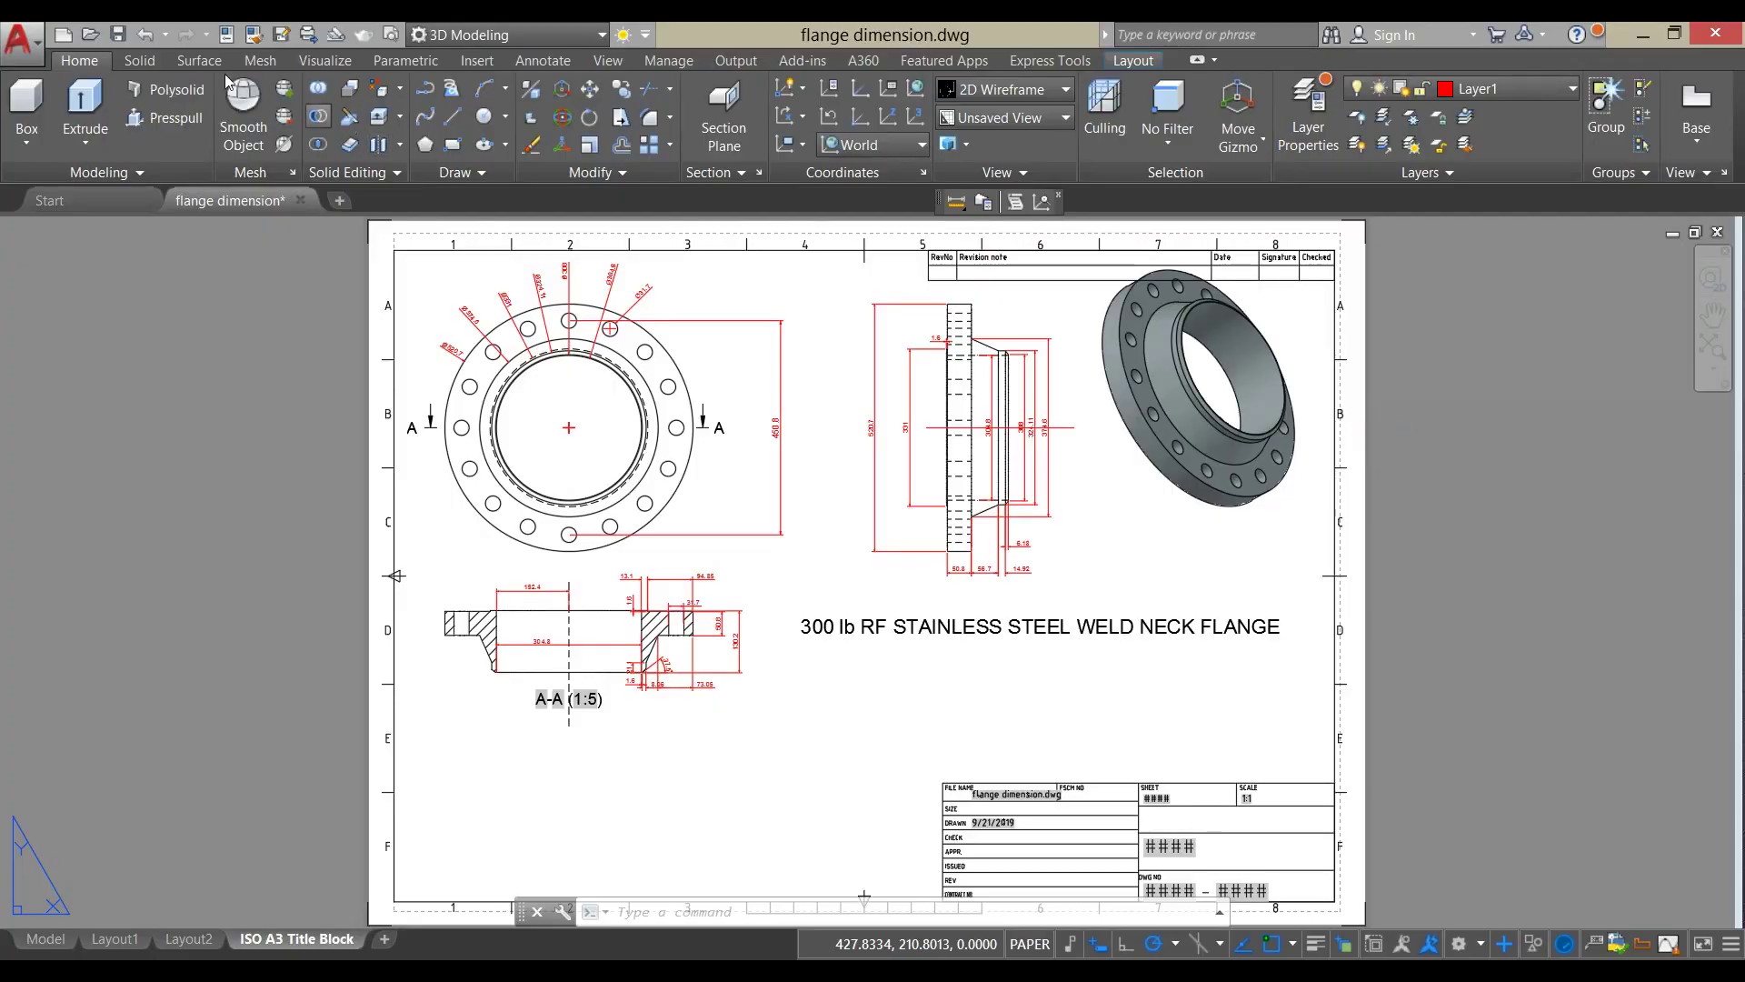
# Create a new drawing from the acadiso3D template and set its view to parallel projection.
pyautogui.click(35, 44)
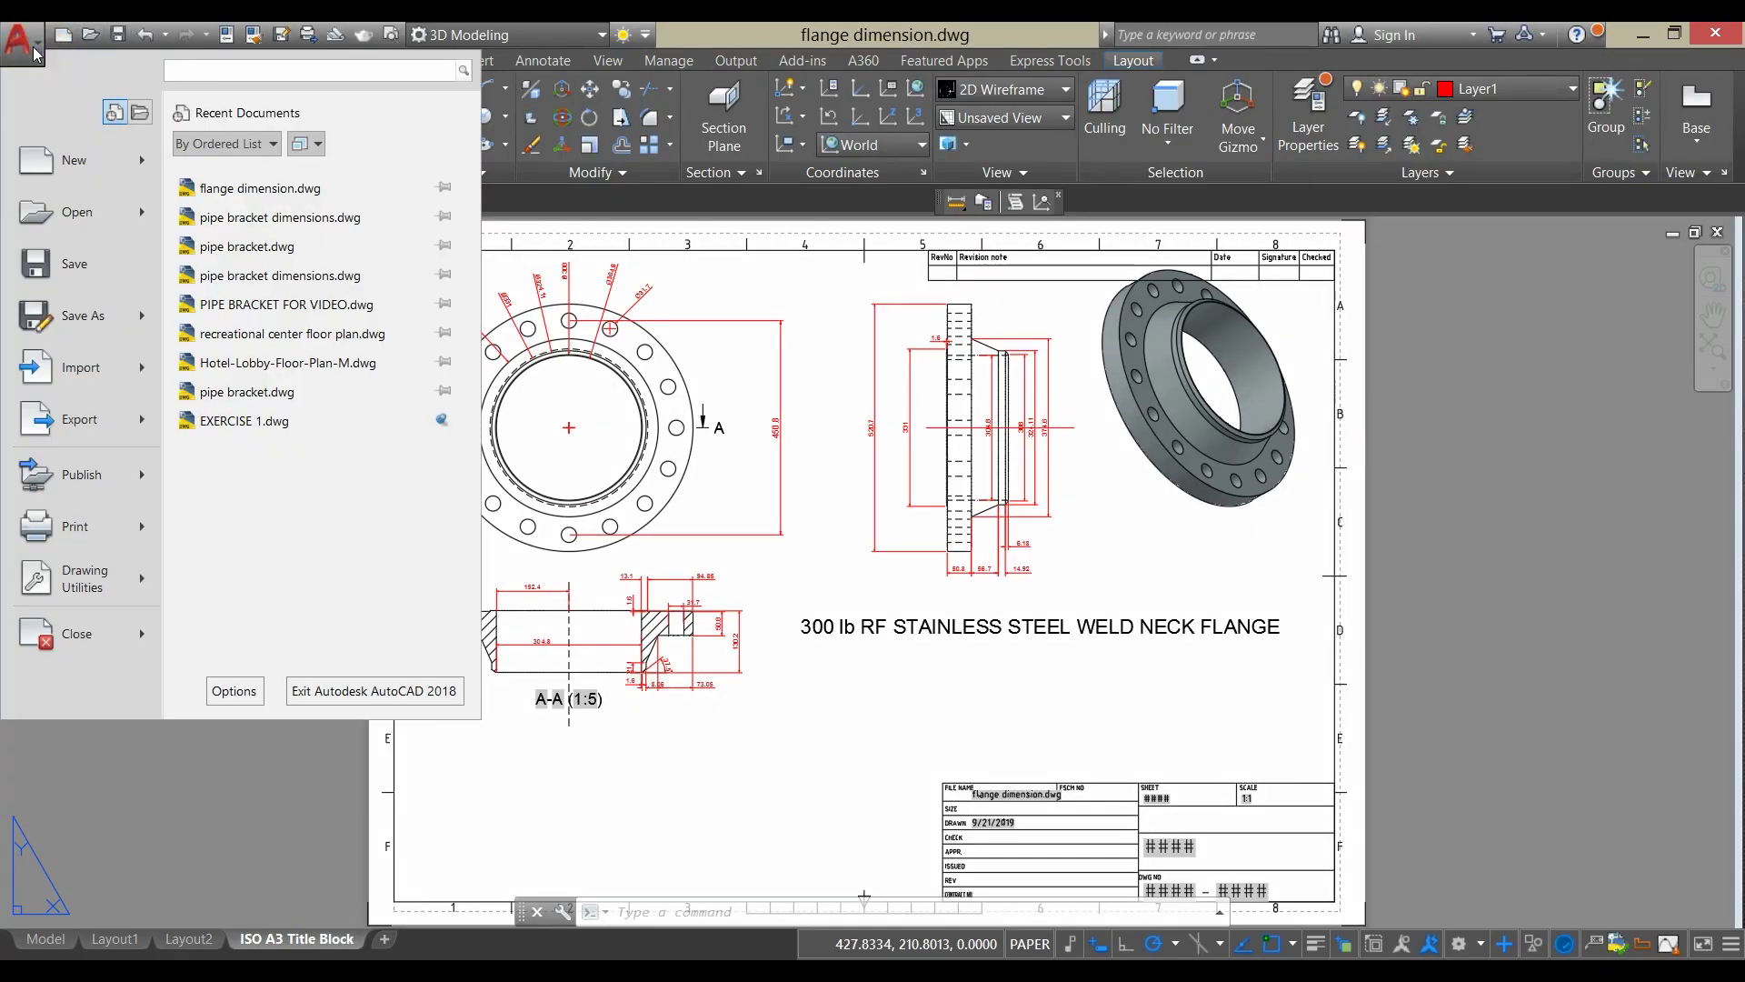
pyautogui.click(61, 166)
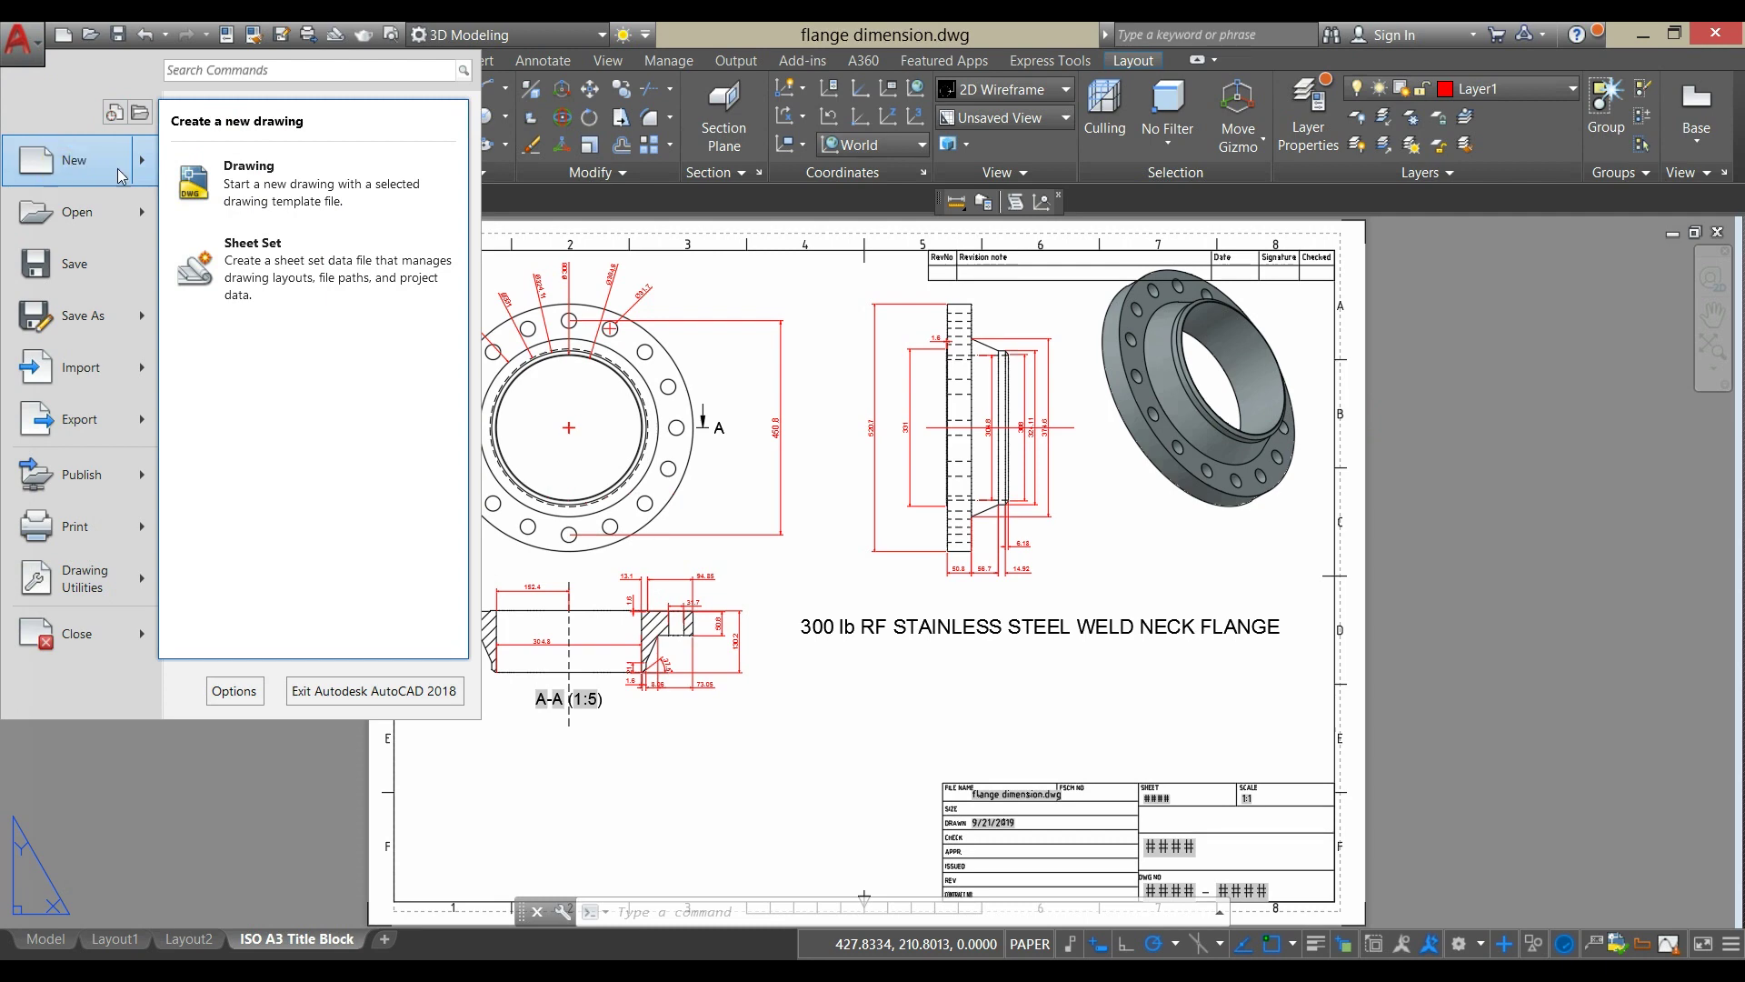
pyautogui.click(228, 188)
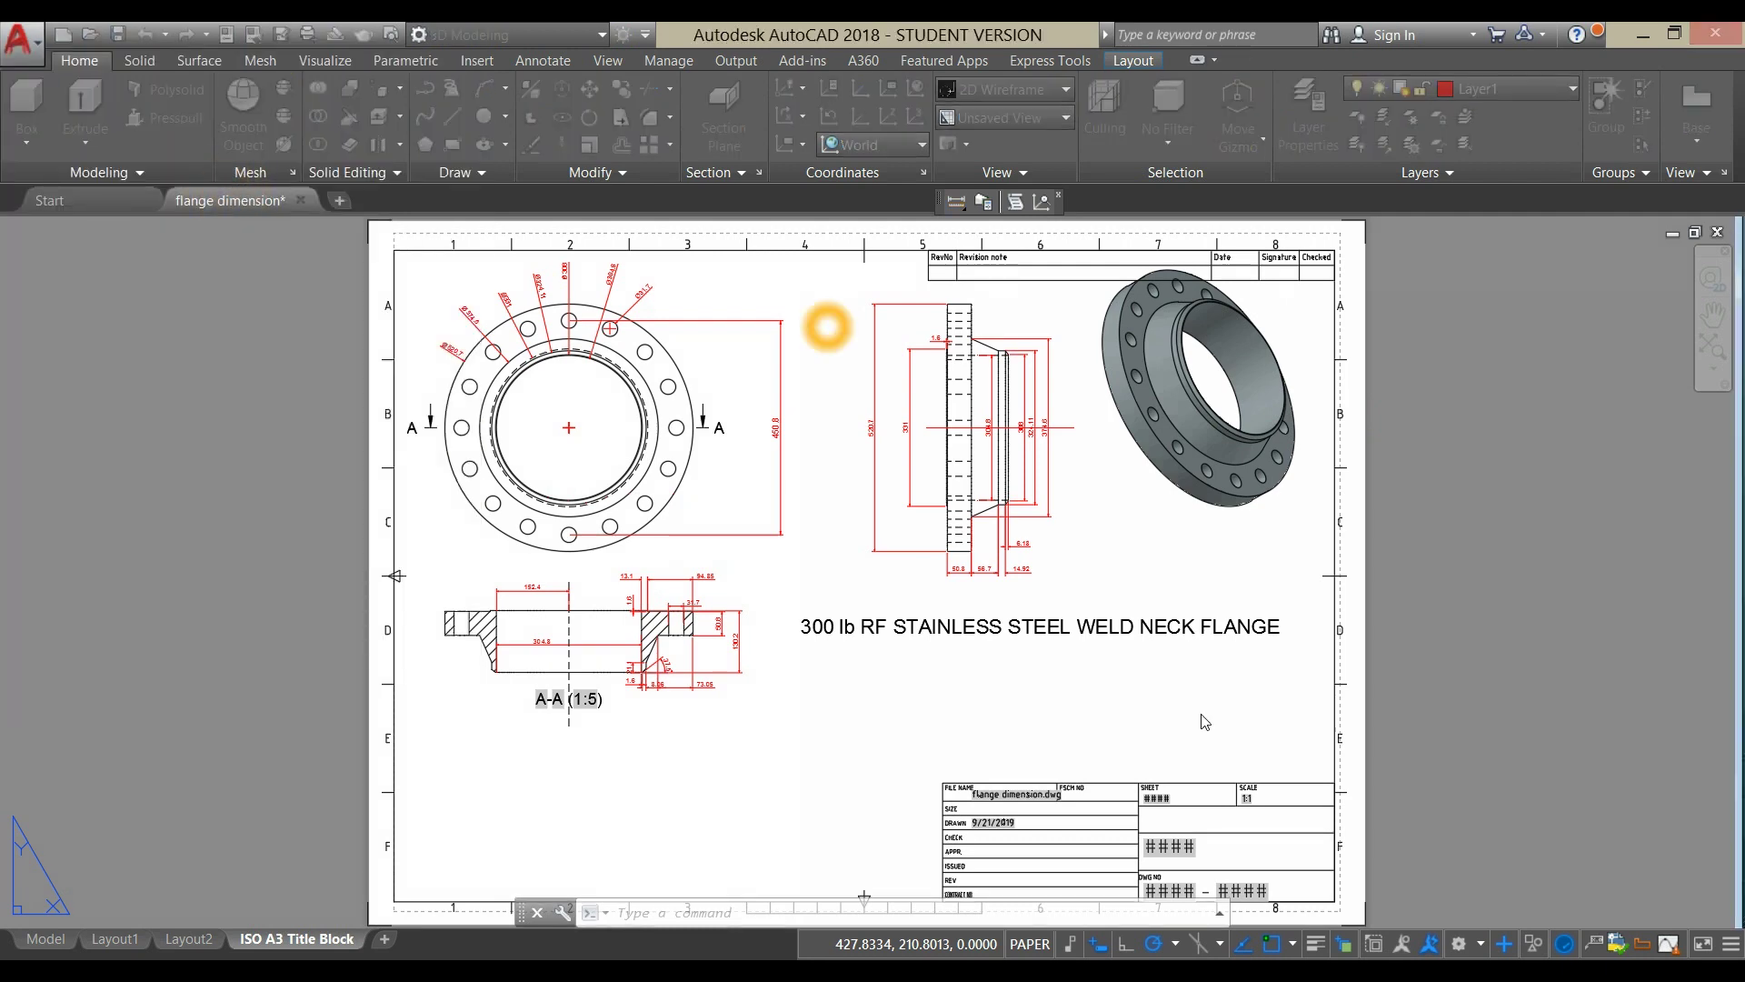
pyautogui.click(731, 514)
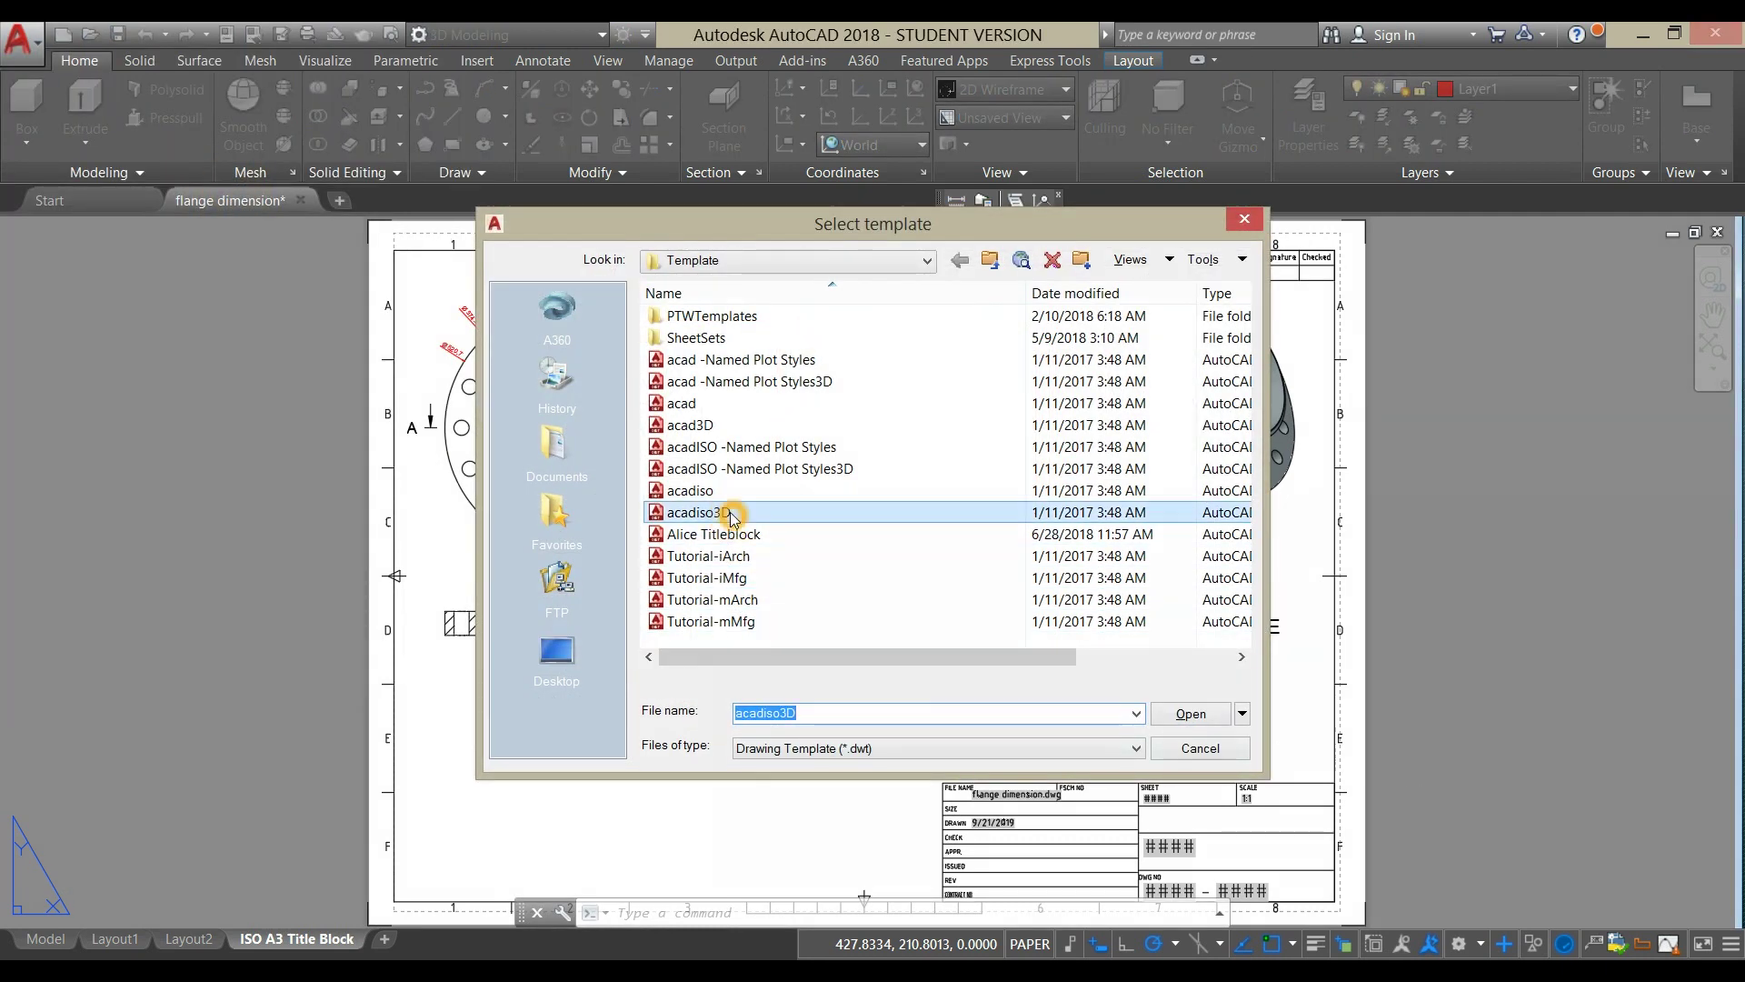
pyautogui.click(1172, 717)
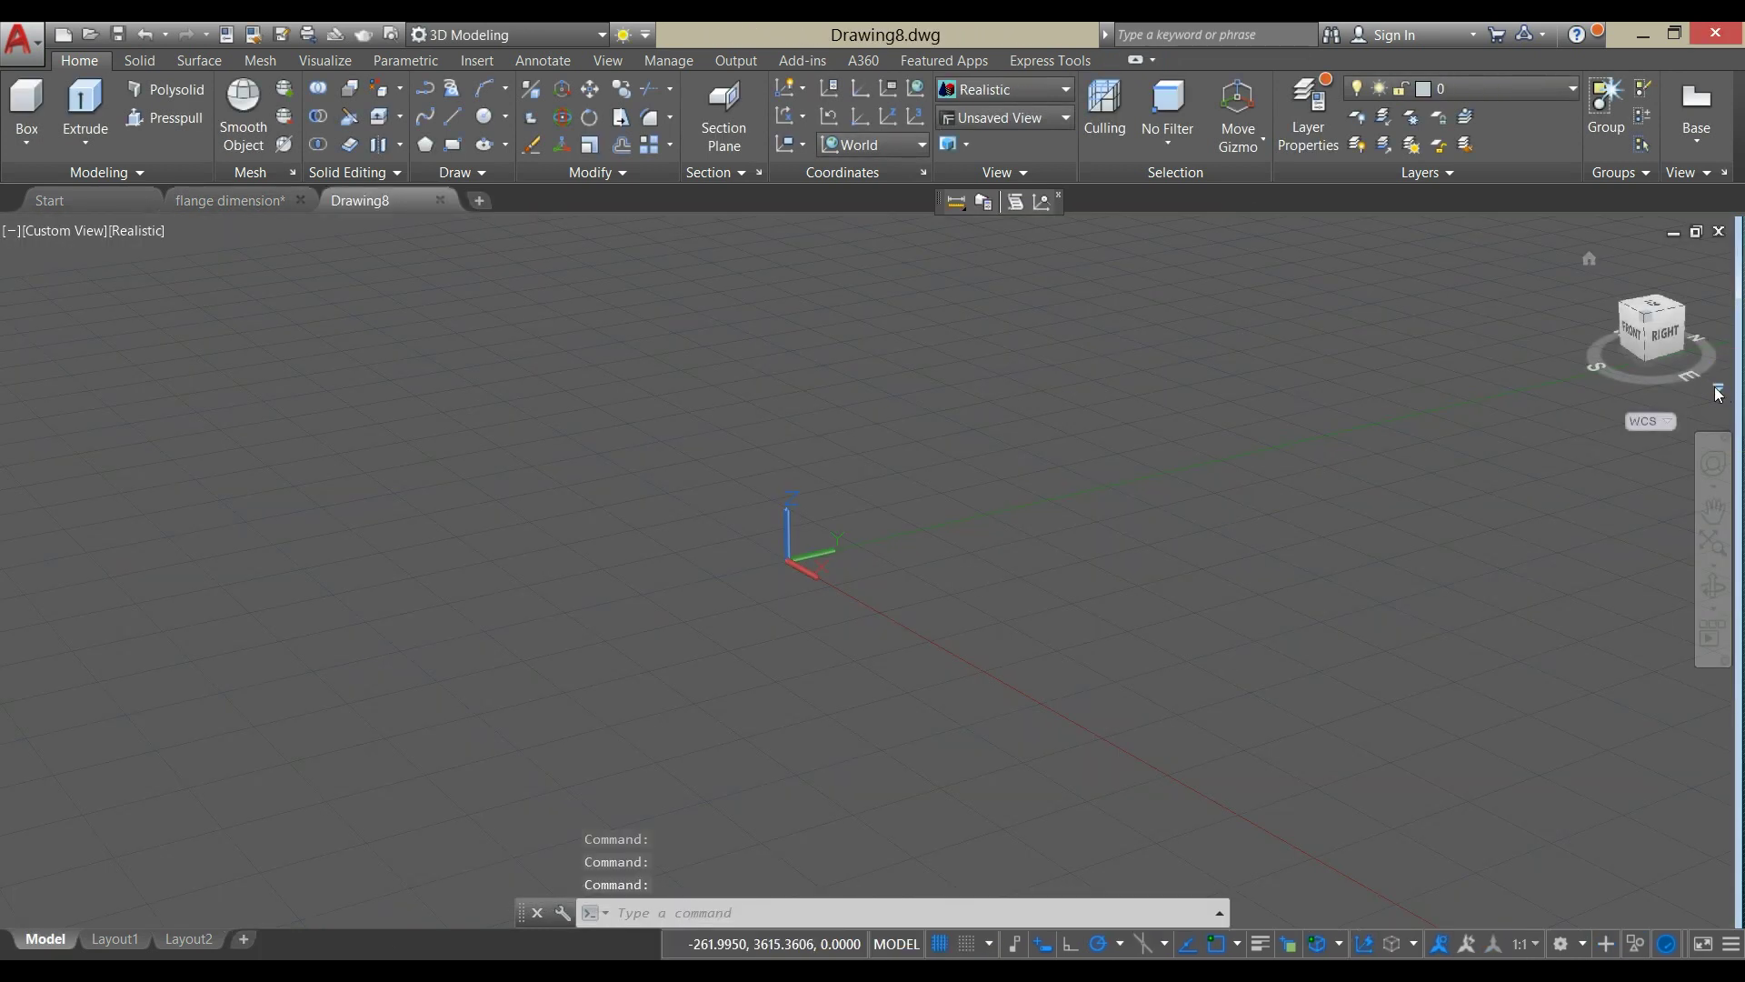
pyautogui.click(1721, 391)
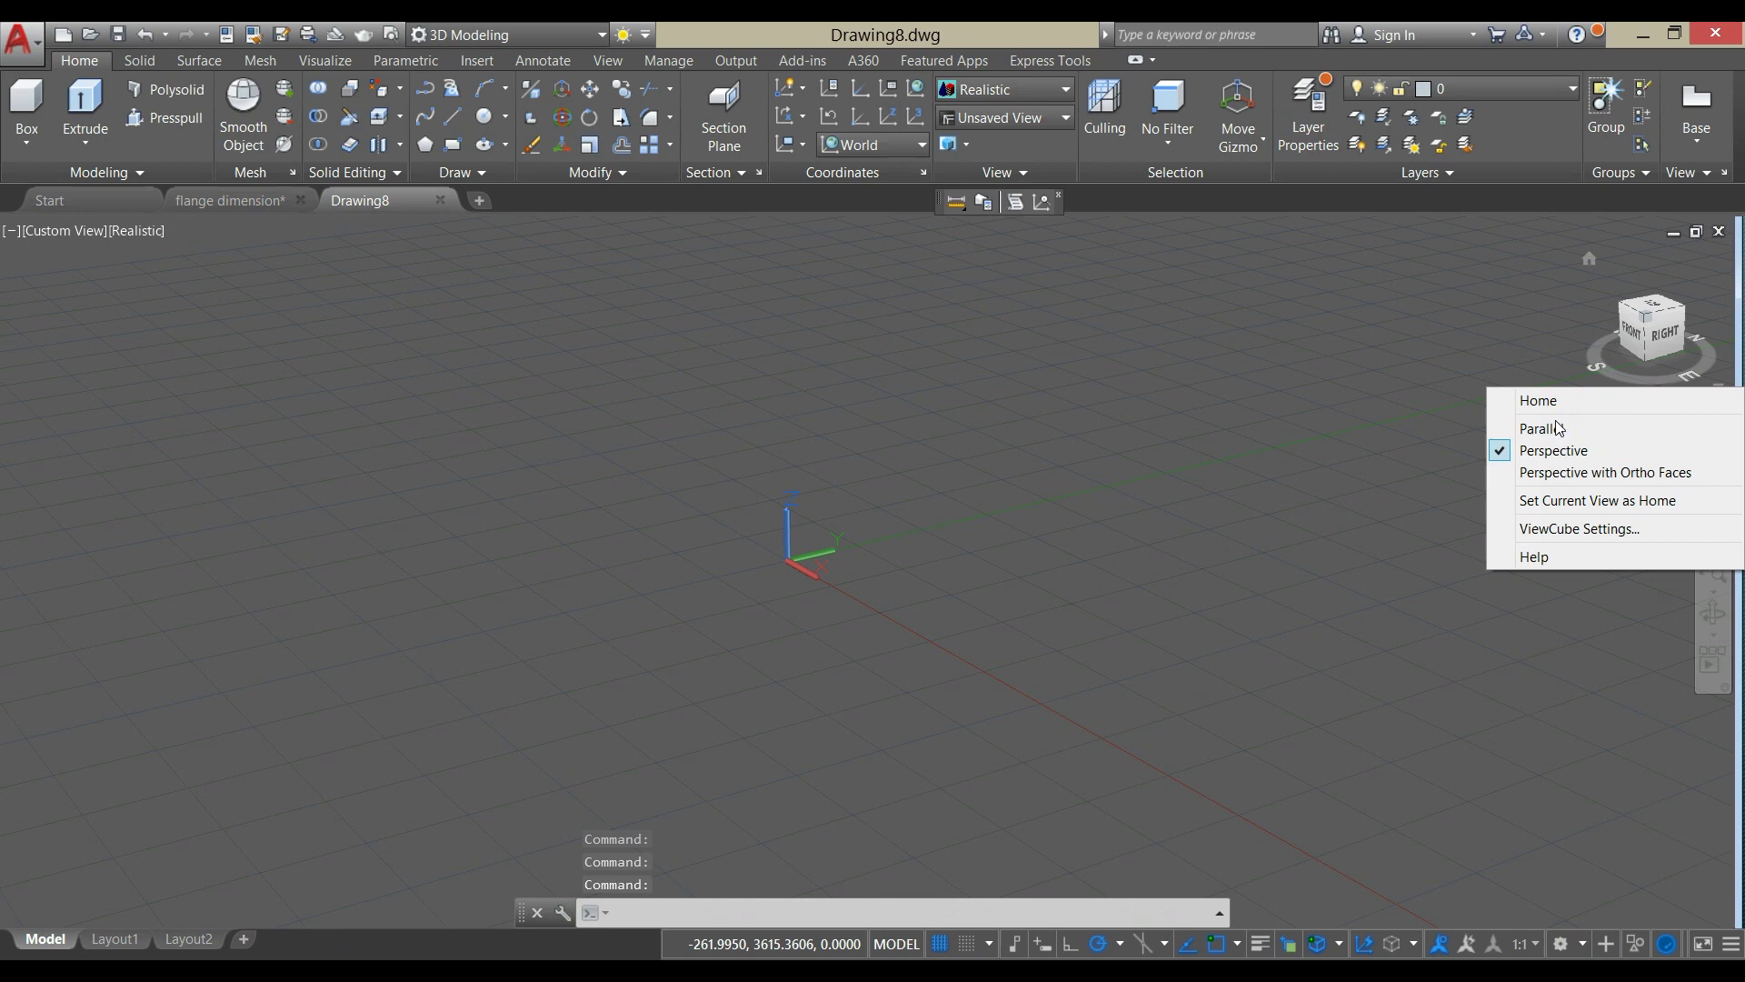
pyautogui.click(1542, 427)
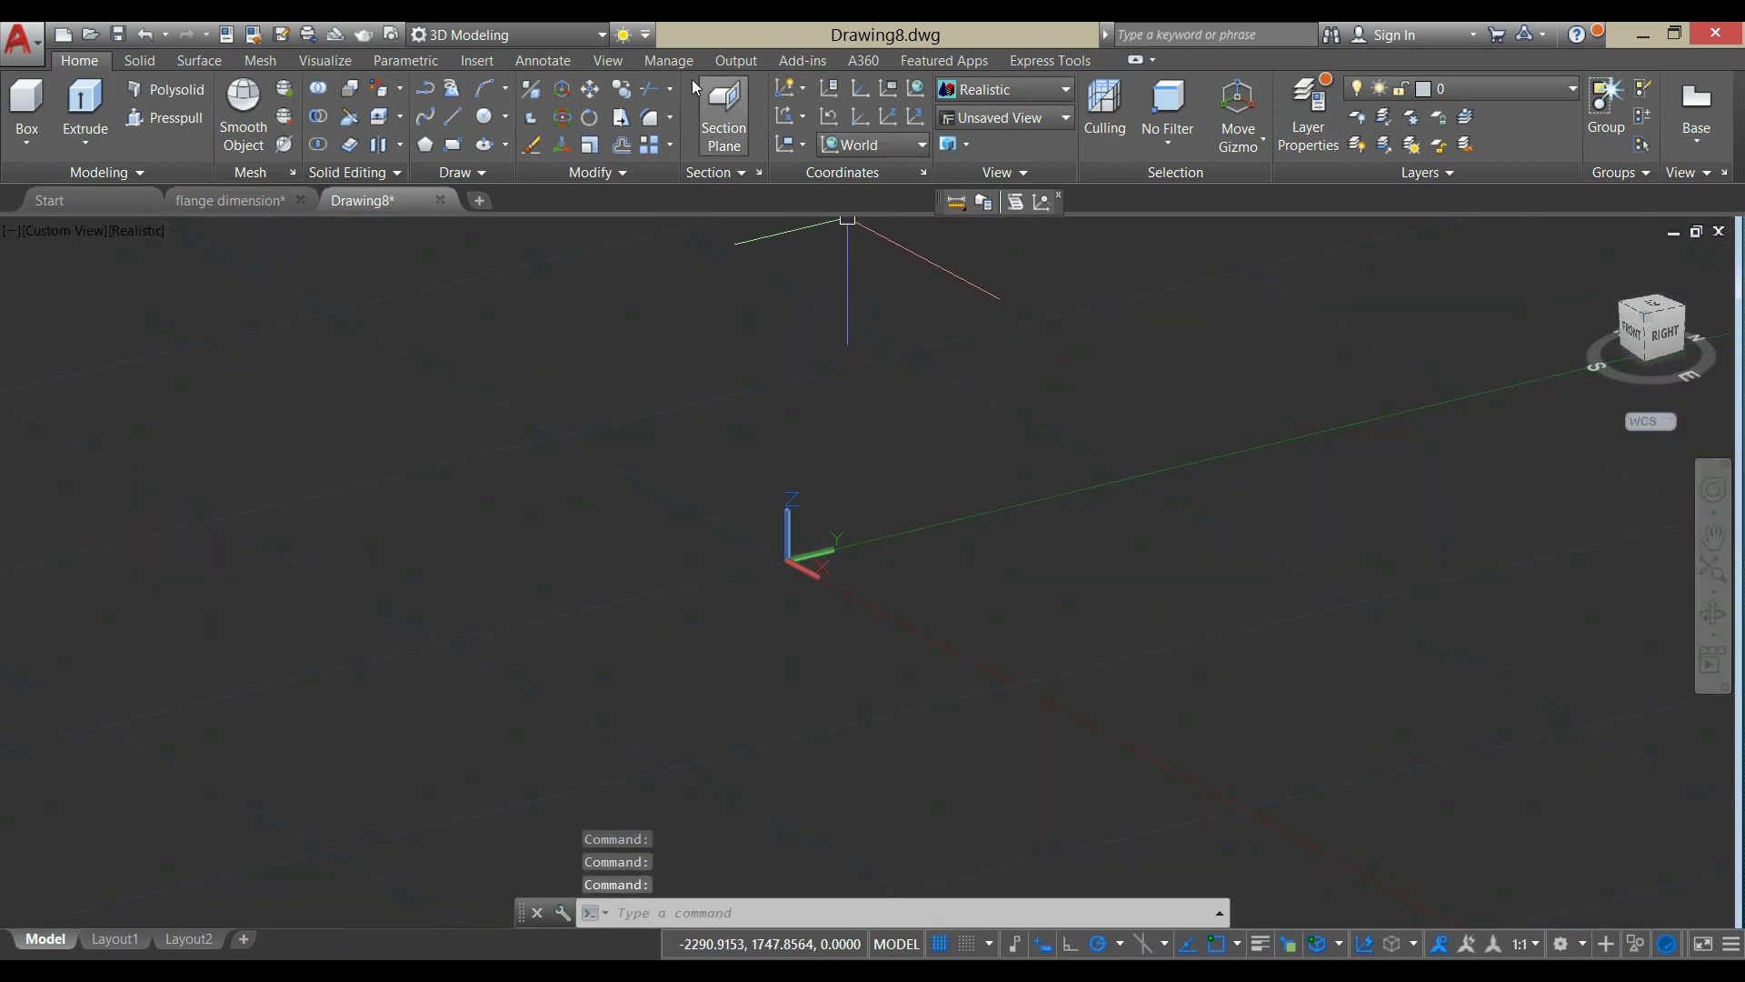
# Tile the flange drawing and Drawing8 vertically, widen Drawing8, and fit the whole flange layout.
pyautogui.click(608, 60)
pyautogui.click(847, 112)
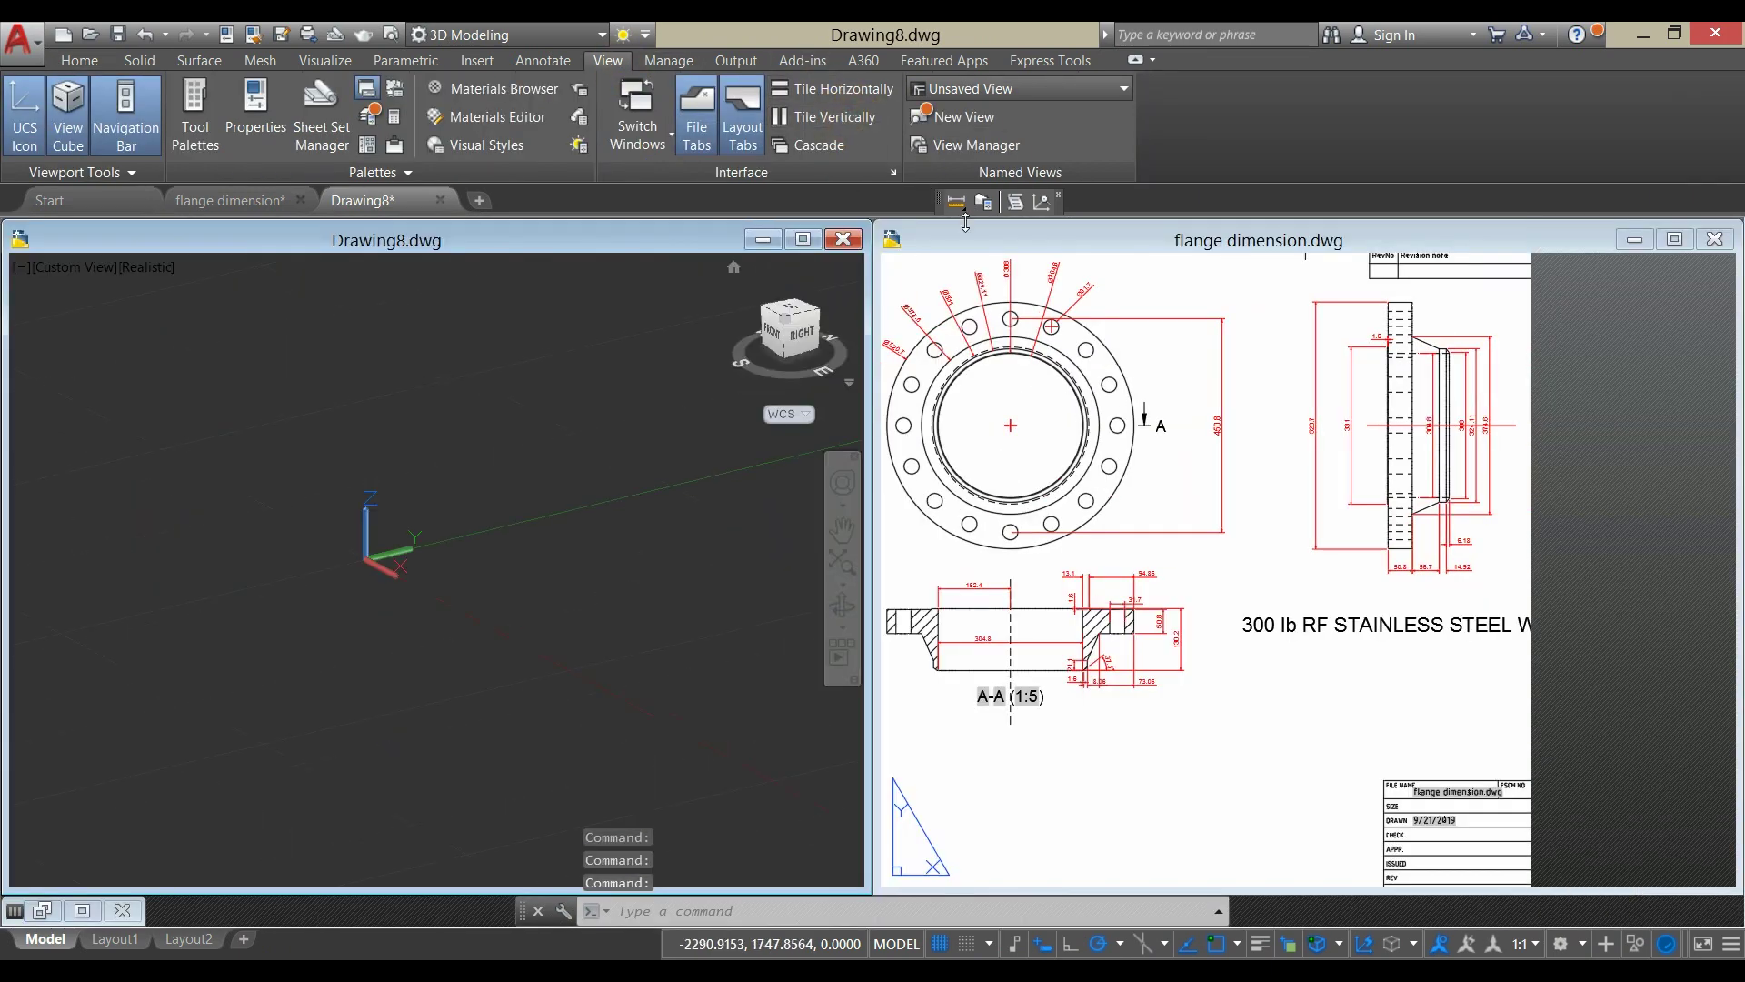
pyautogui.click(831, 119)
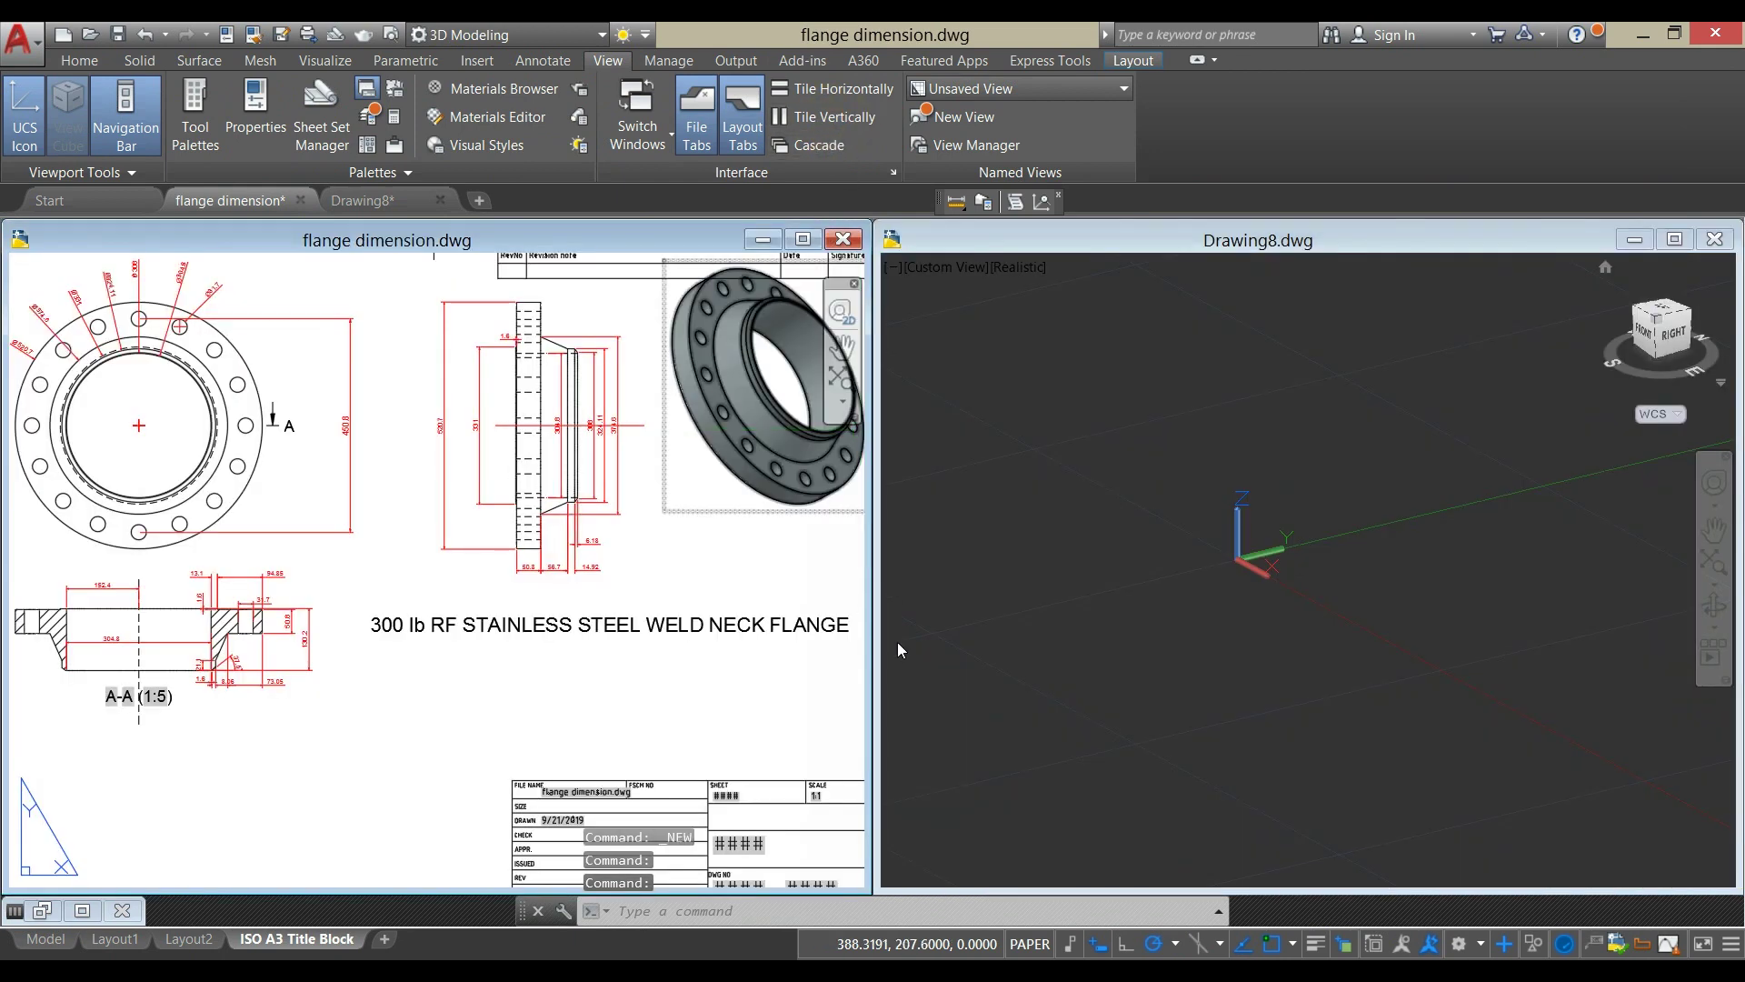
pyautogui.moveTo(875, 553); pyautogui.dragTo(696, 553)
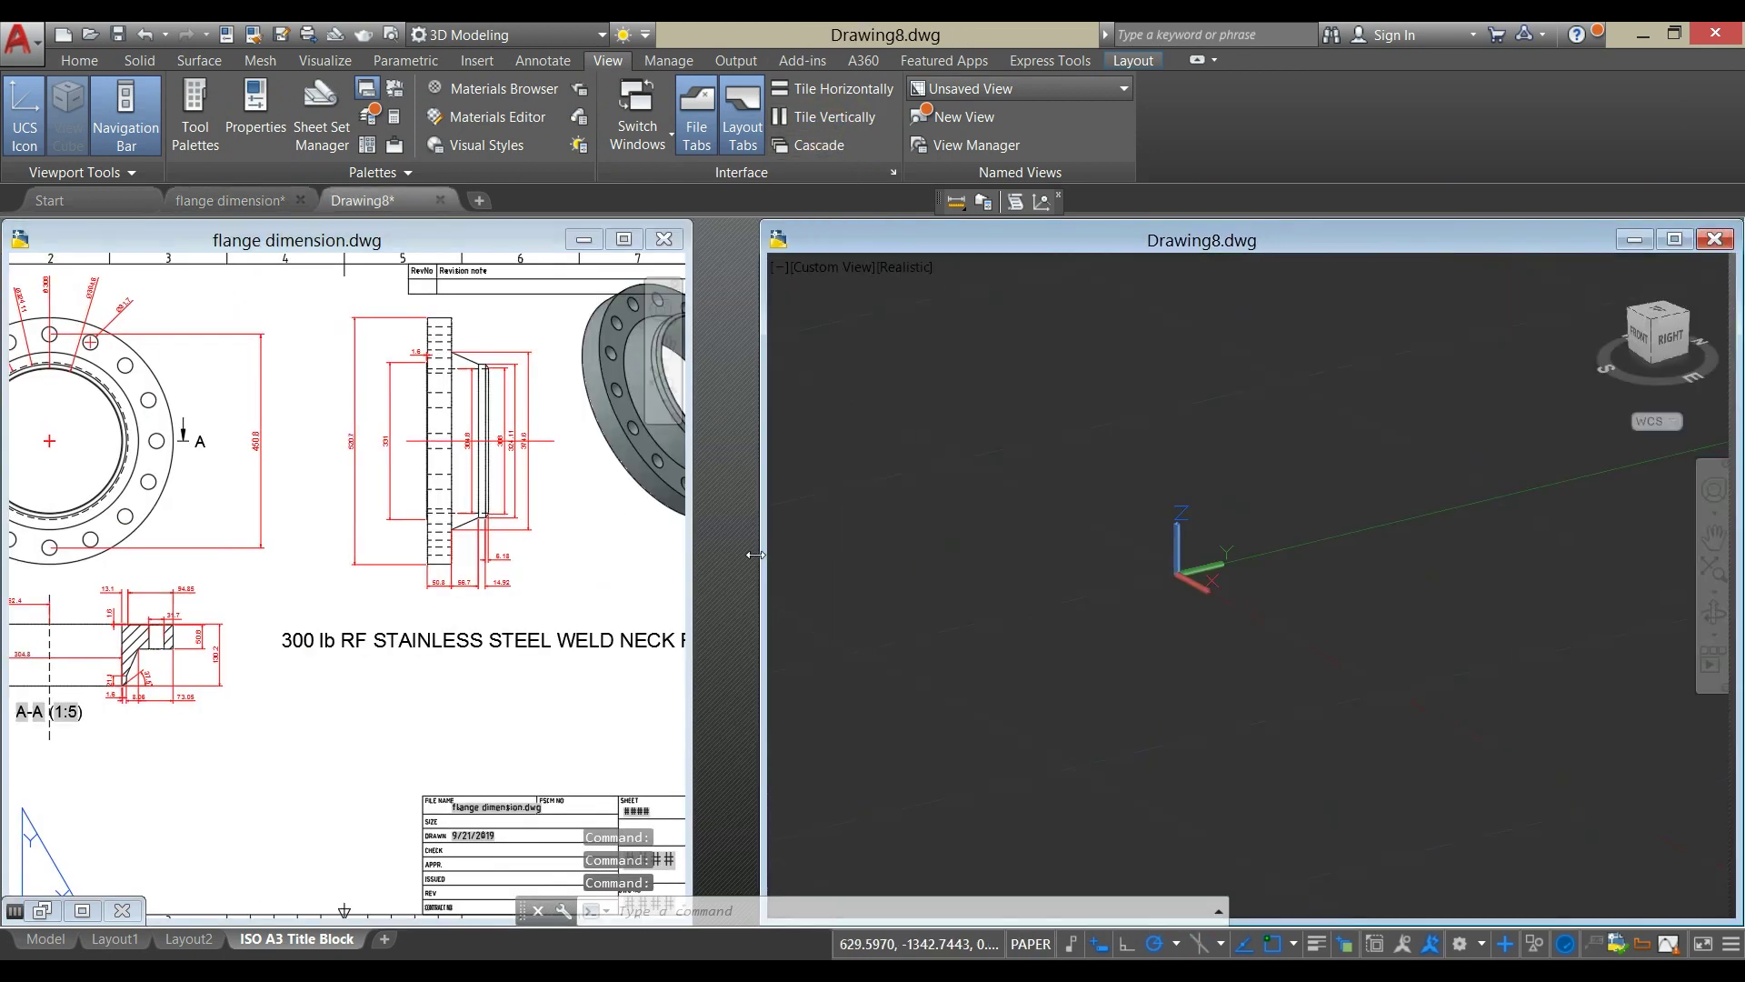
pyautogui.click(598, 545)
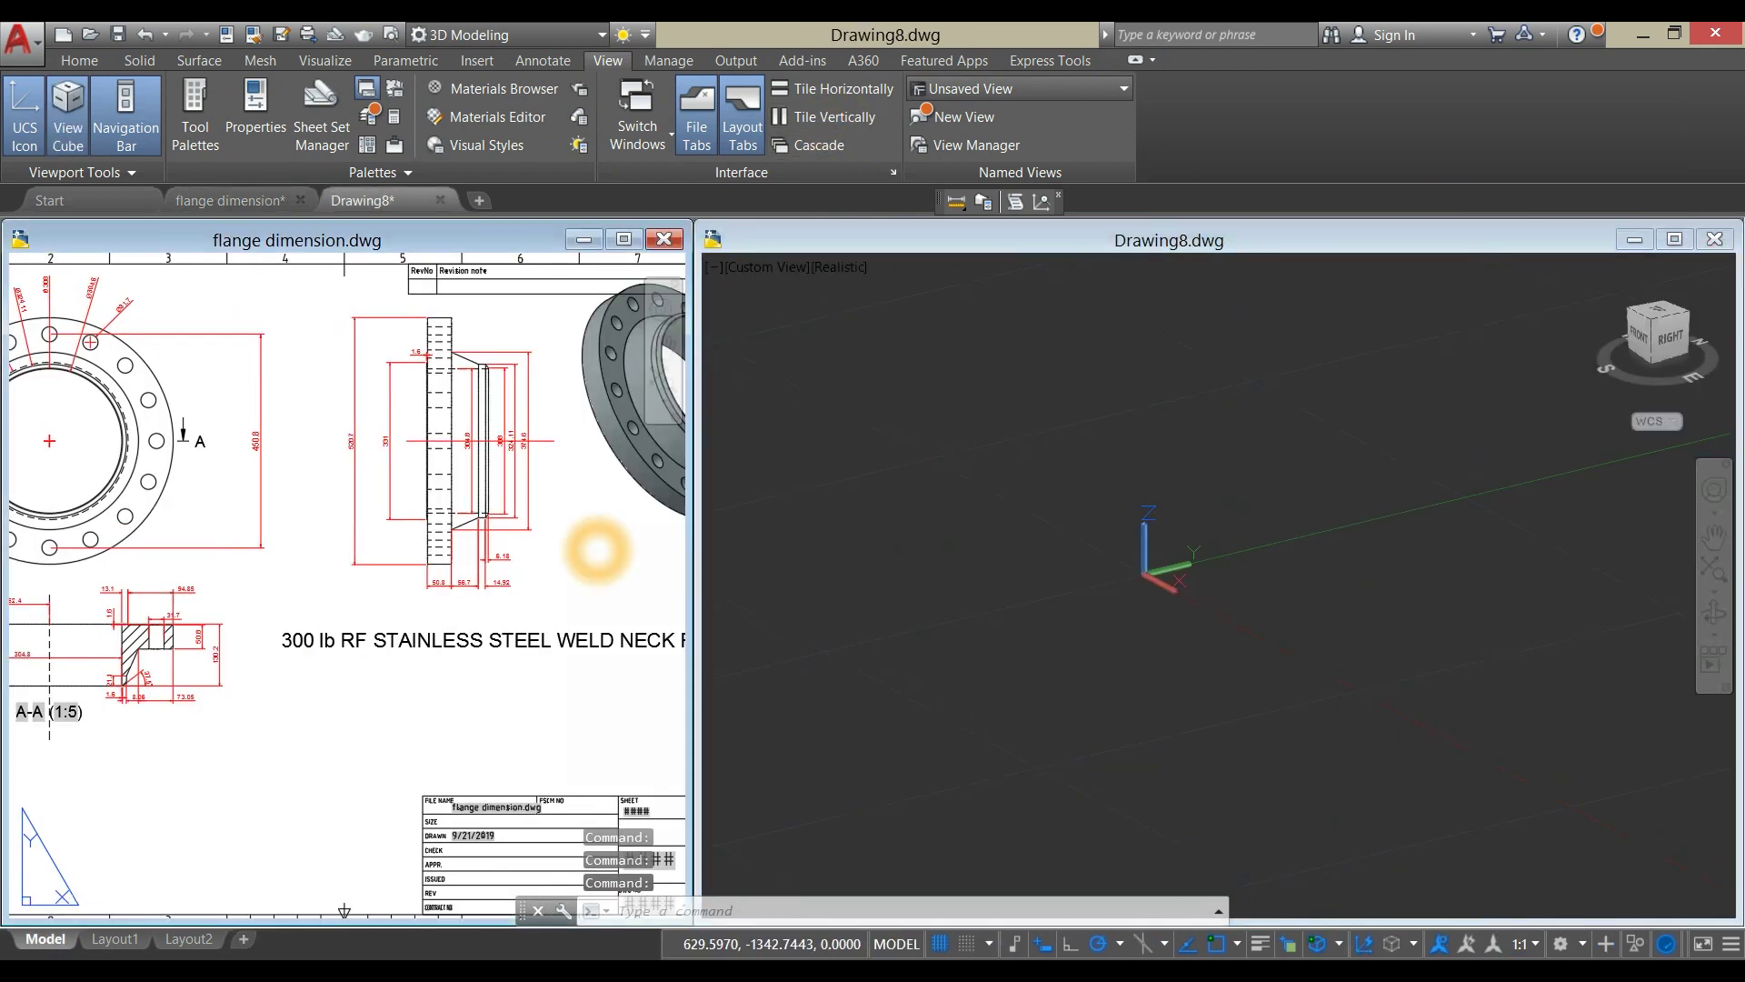
pyautogui.click(668, 380)
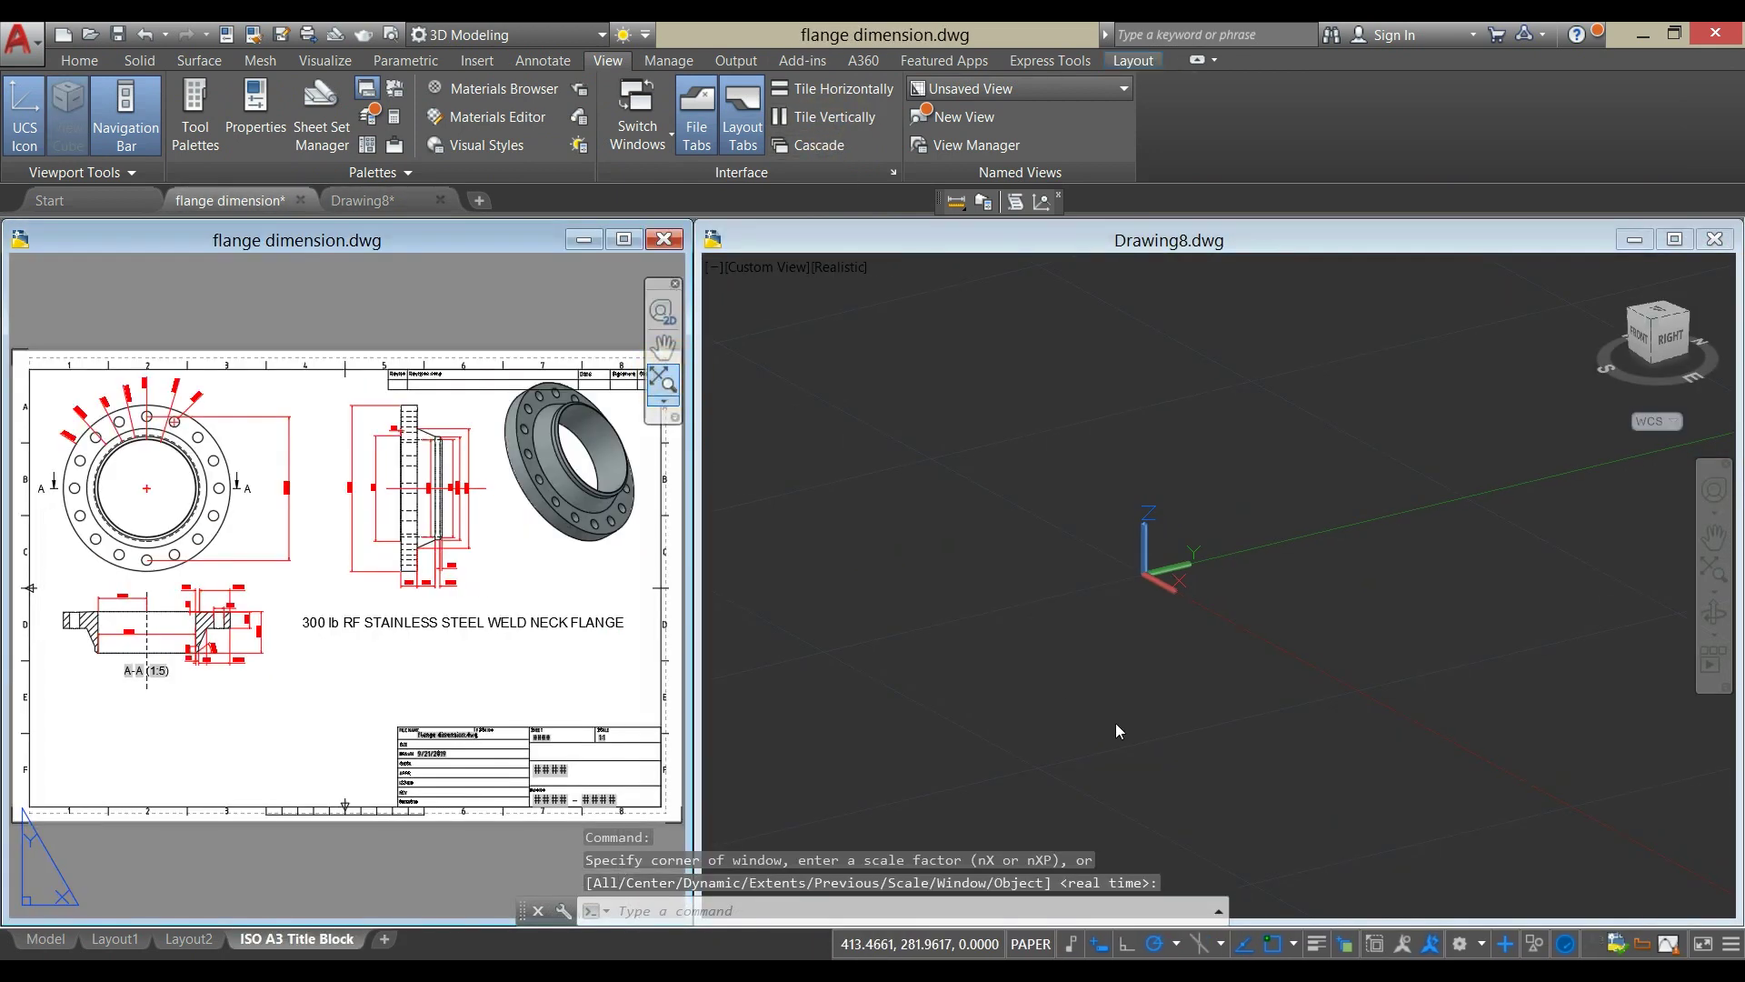
# In Drawing8, turn on polar tracking, object snap tracking, 2D and 3D object snaps, and selection cycling.
pyautogui.click(1168, 718)
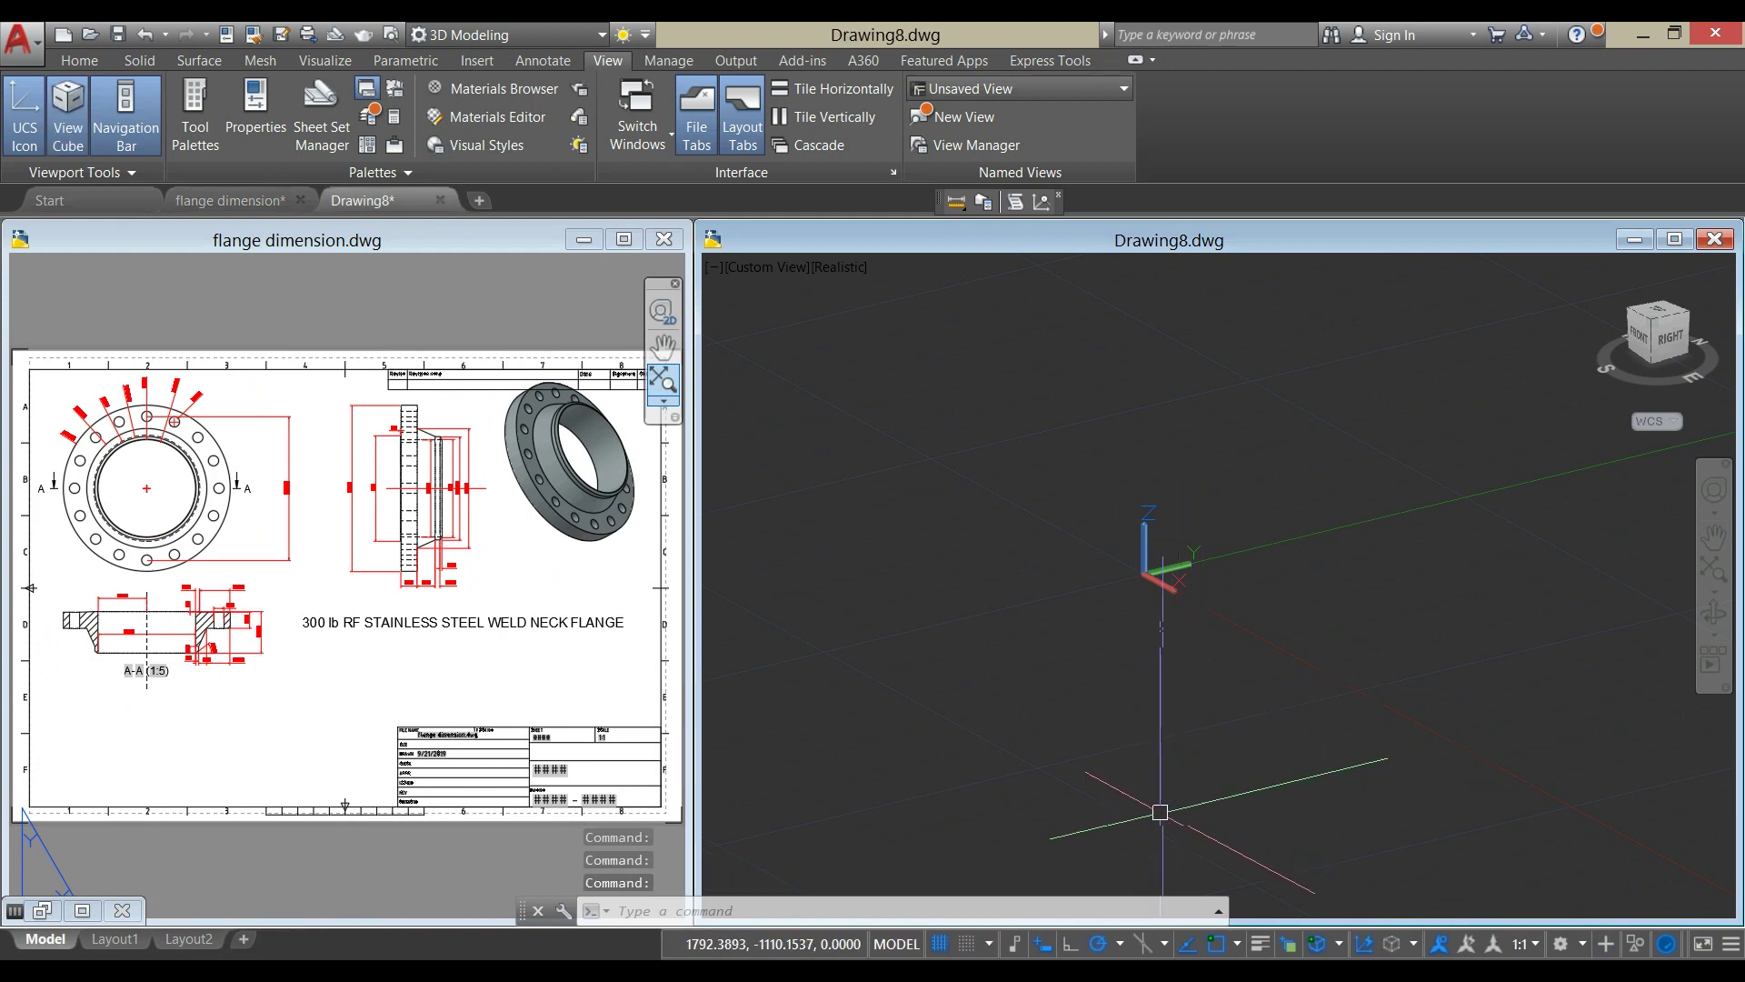
pyautogui.click(1141, 848)
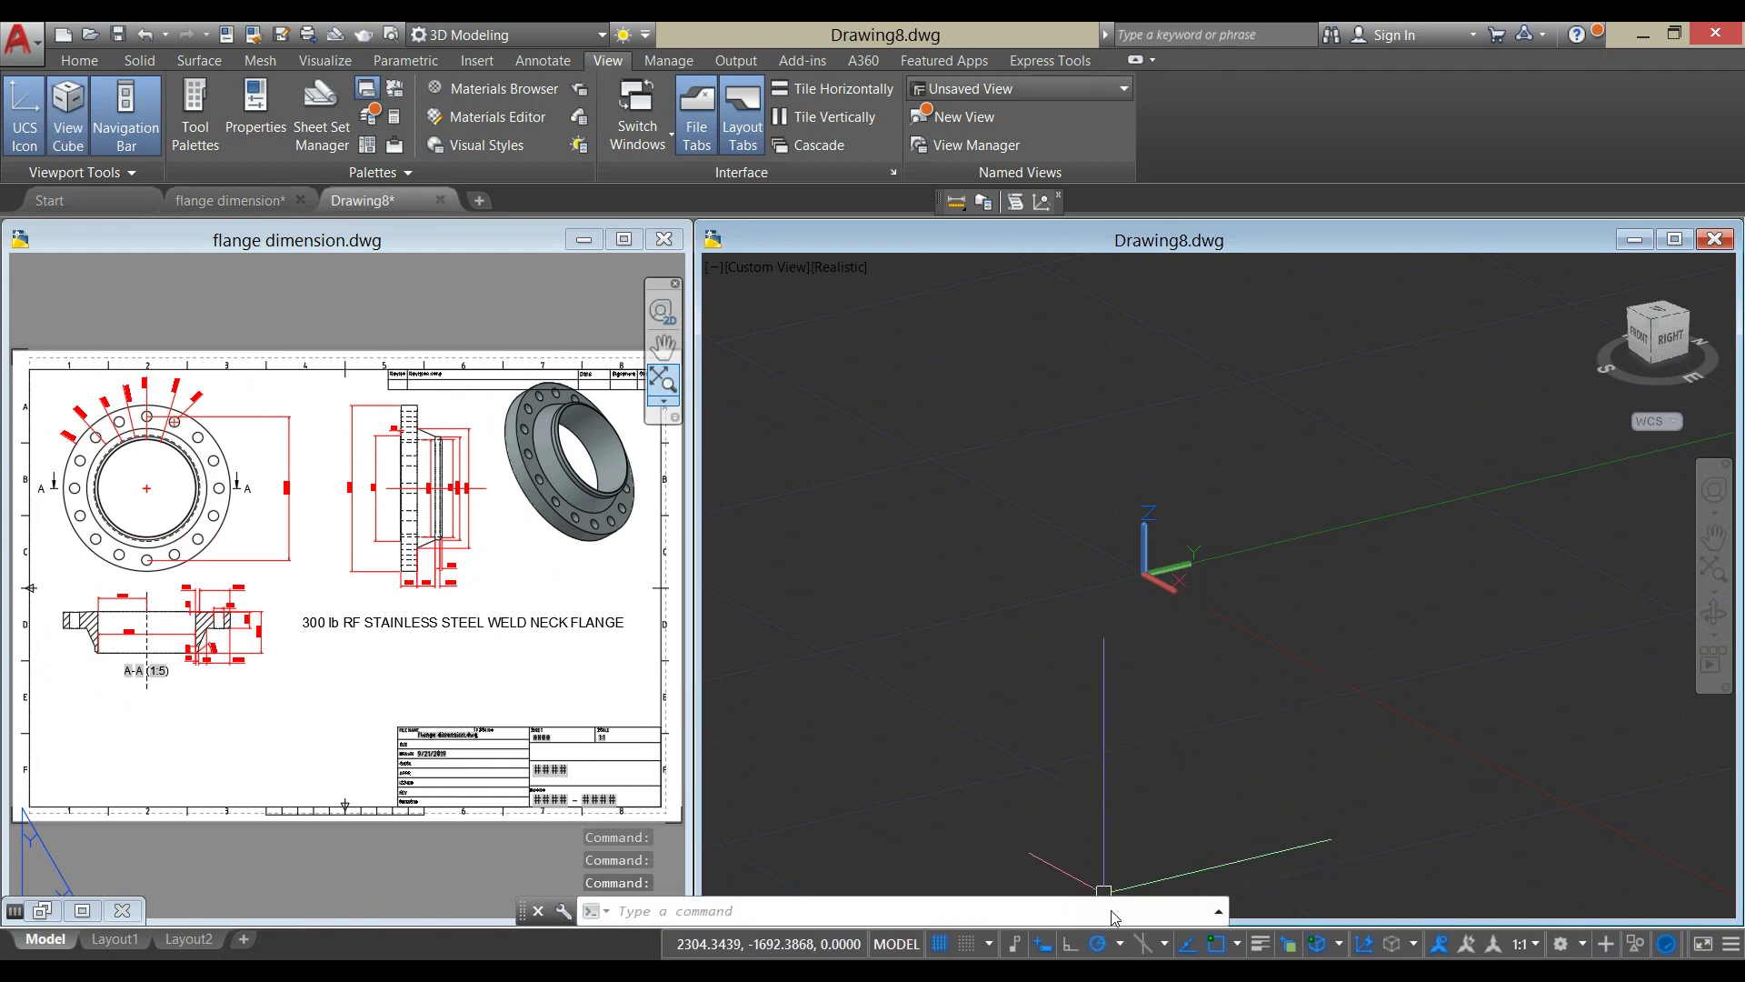
pyautogui.click(1099, 944)
pyautogui.click(1048, 945)
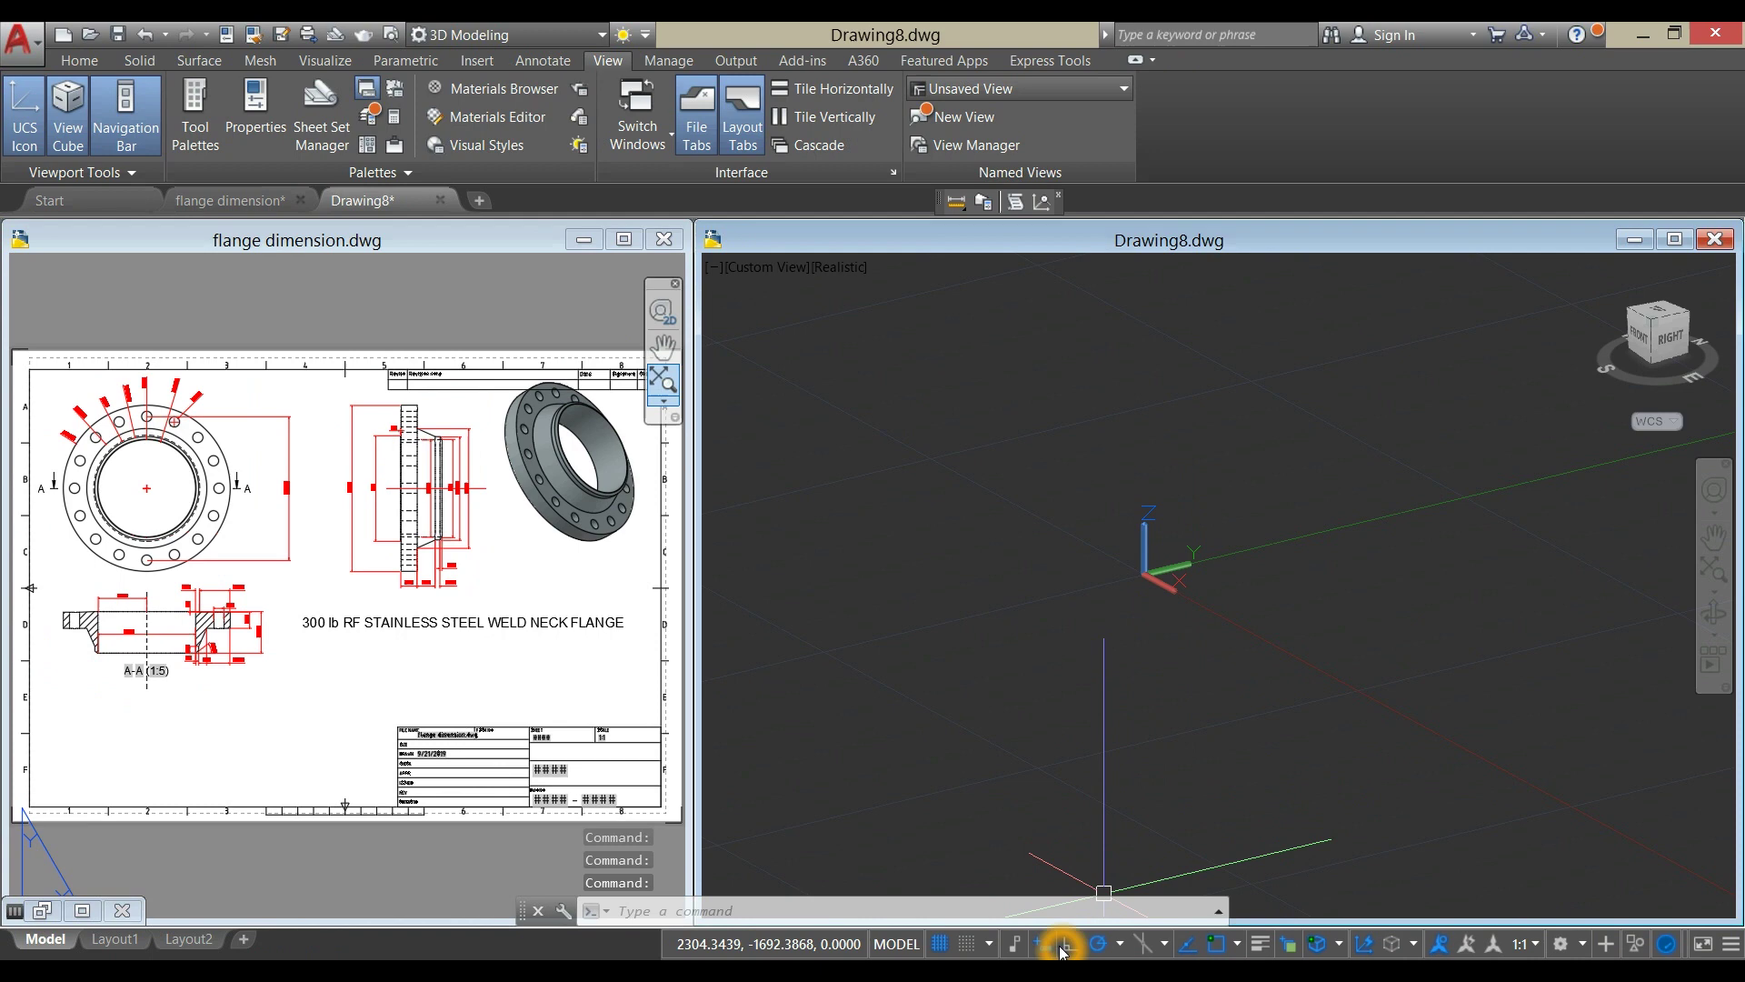
pyautogui.click(1046, 947)
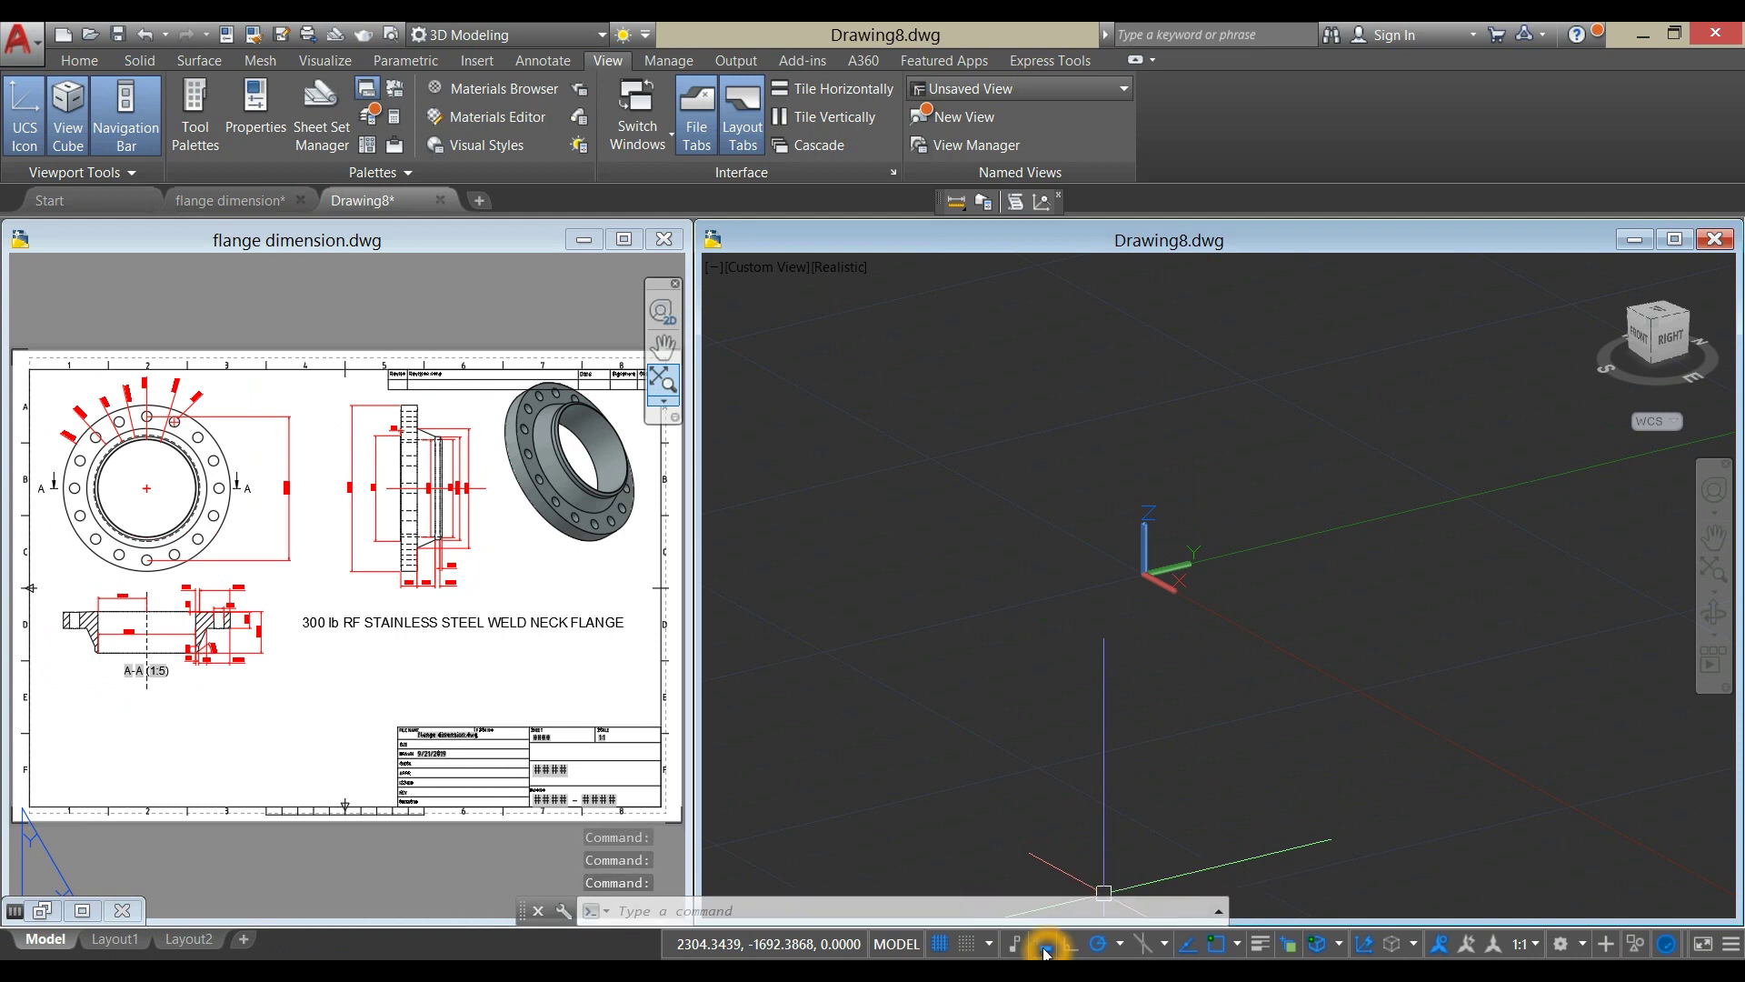
pyautogui.click(1094, 946)
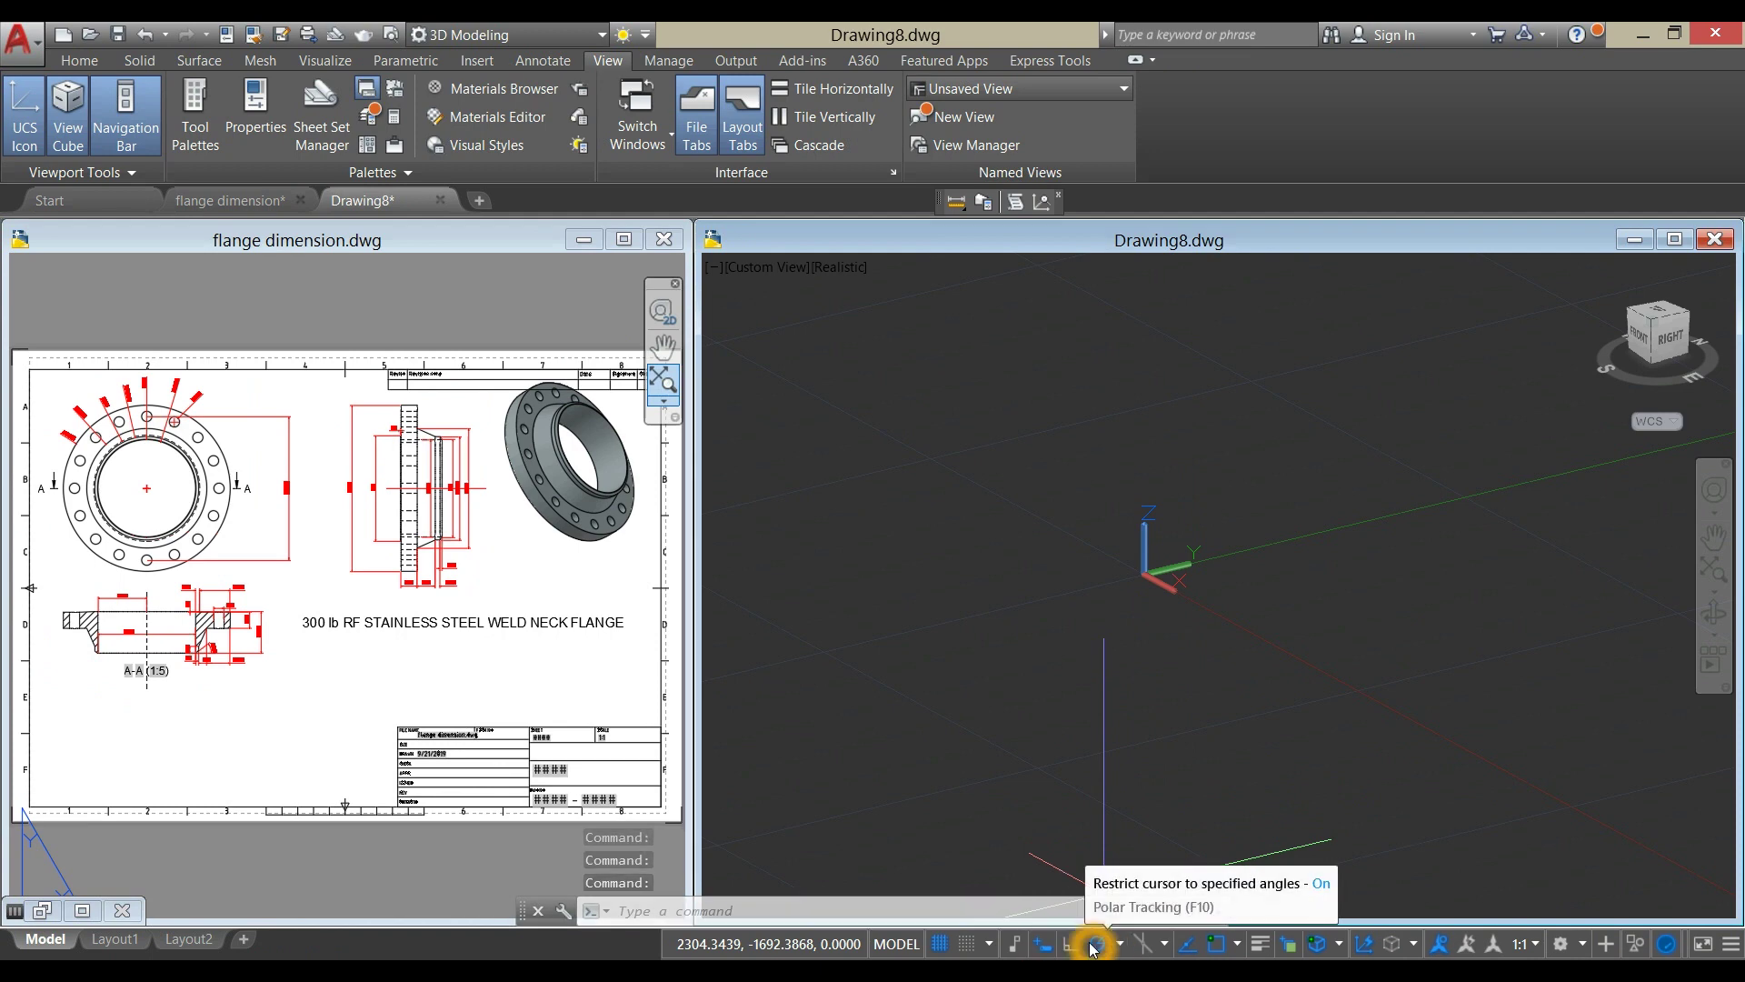
pyautogui.click(1188, 946)
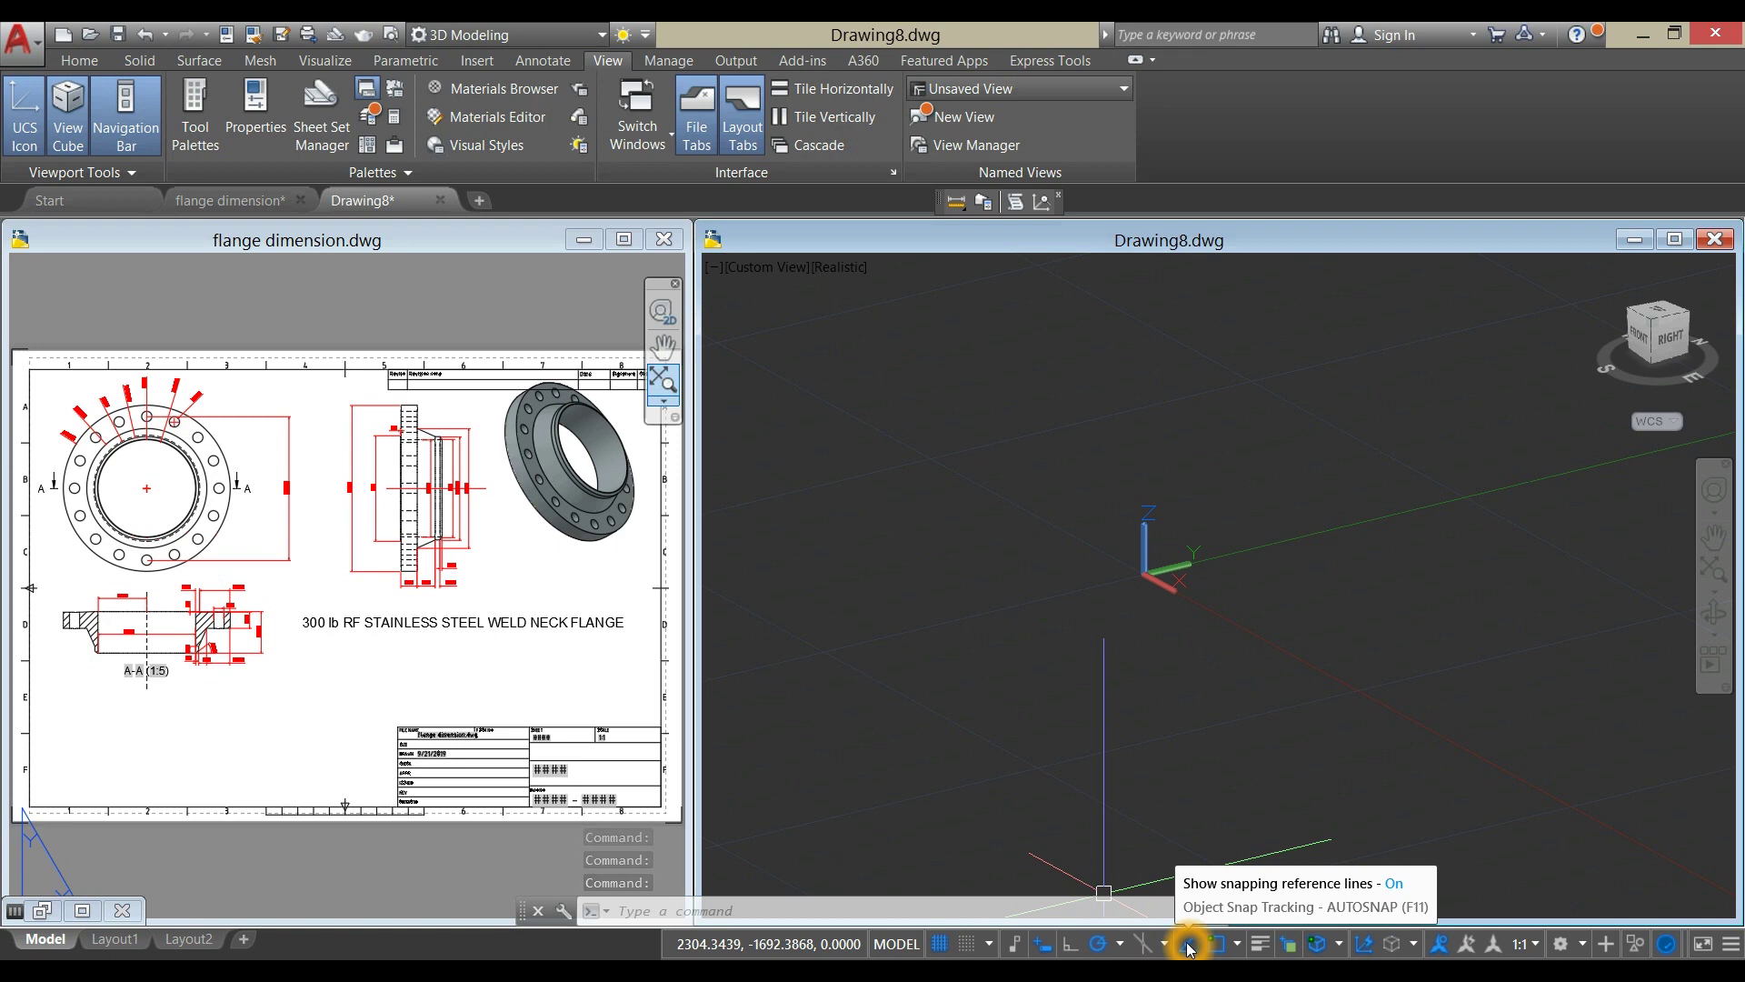
pyautogui.click(1218, 945)
pyautogui.click(1293, 945)
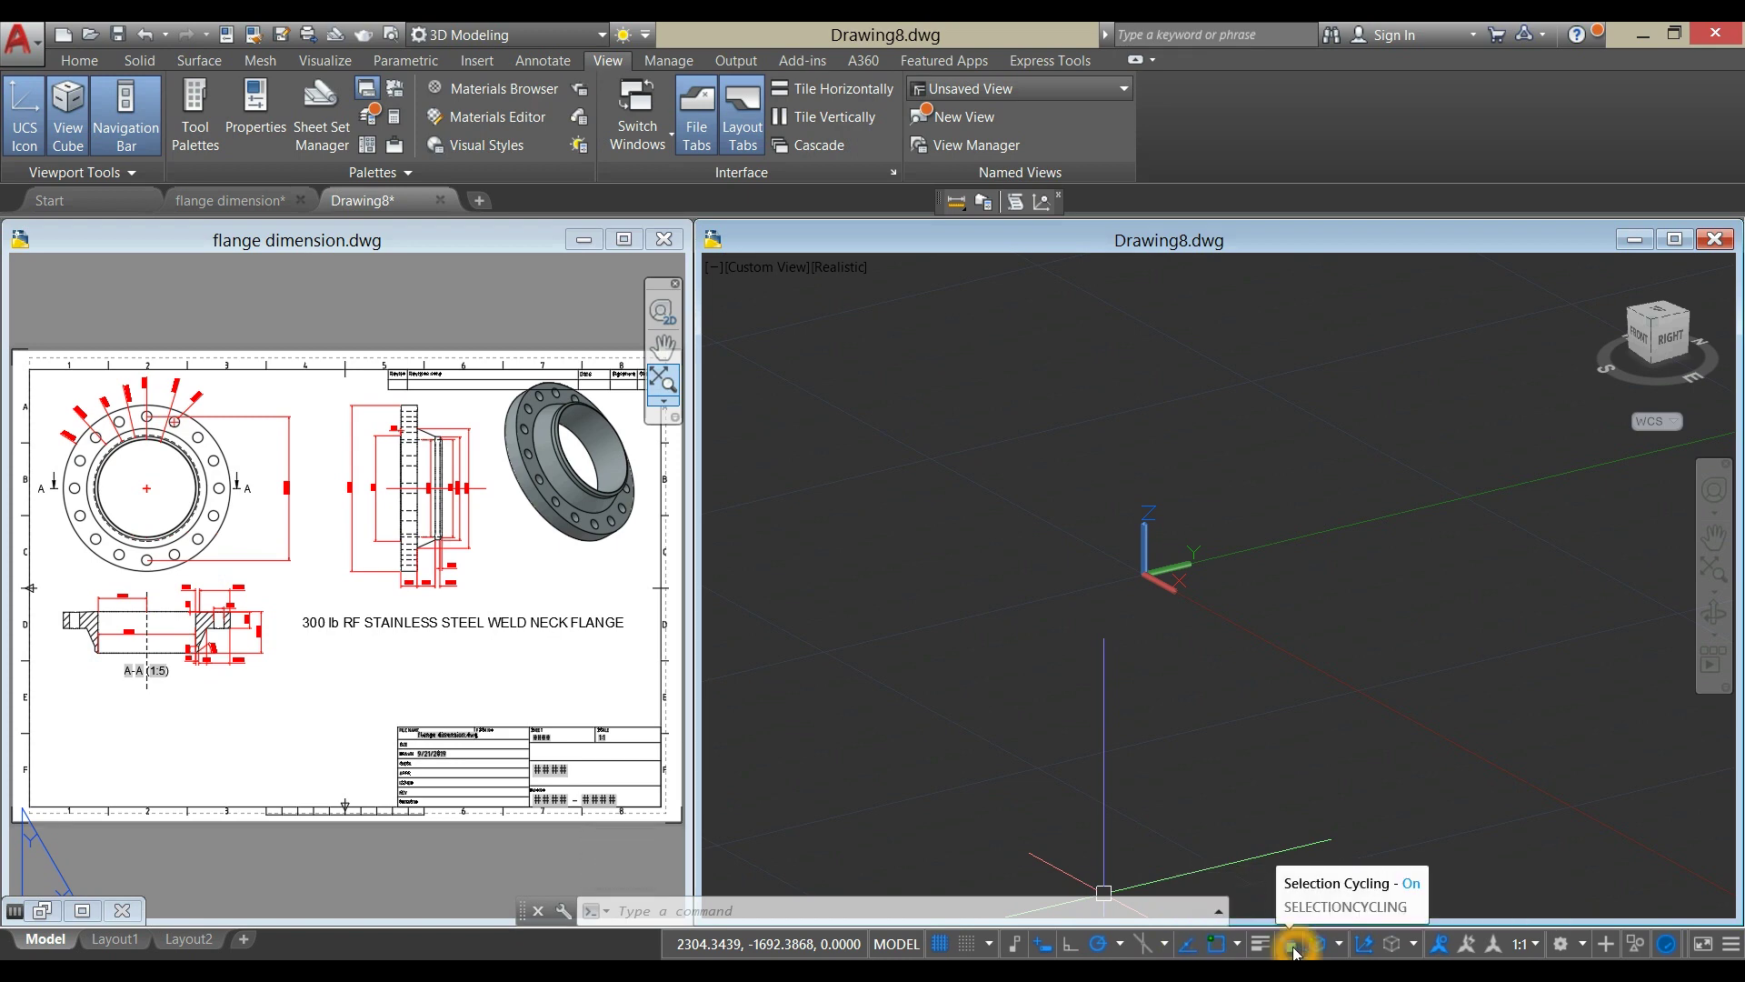
pyautogui.click(1322, 945)
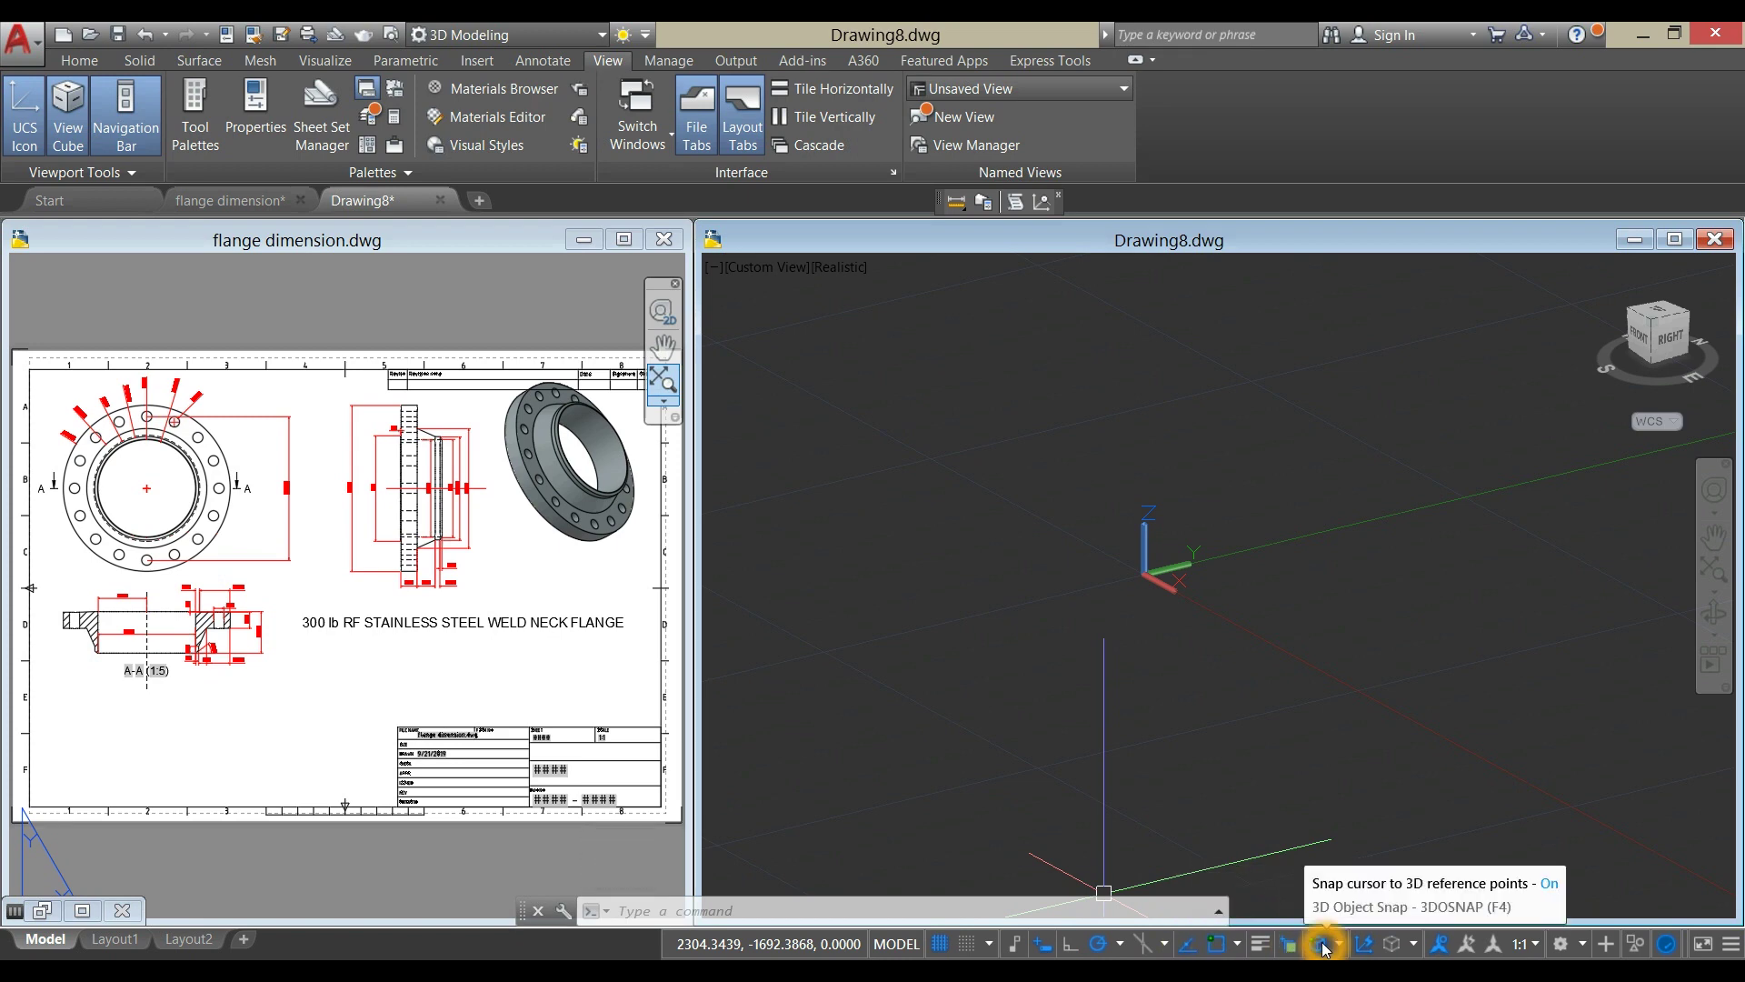
# Zoom and pan the flange drawing toward section A-A.
pyautogui.click(845, 740)
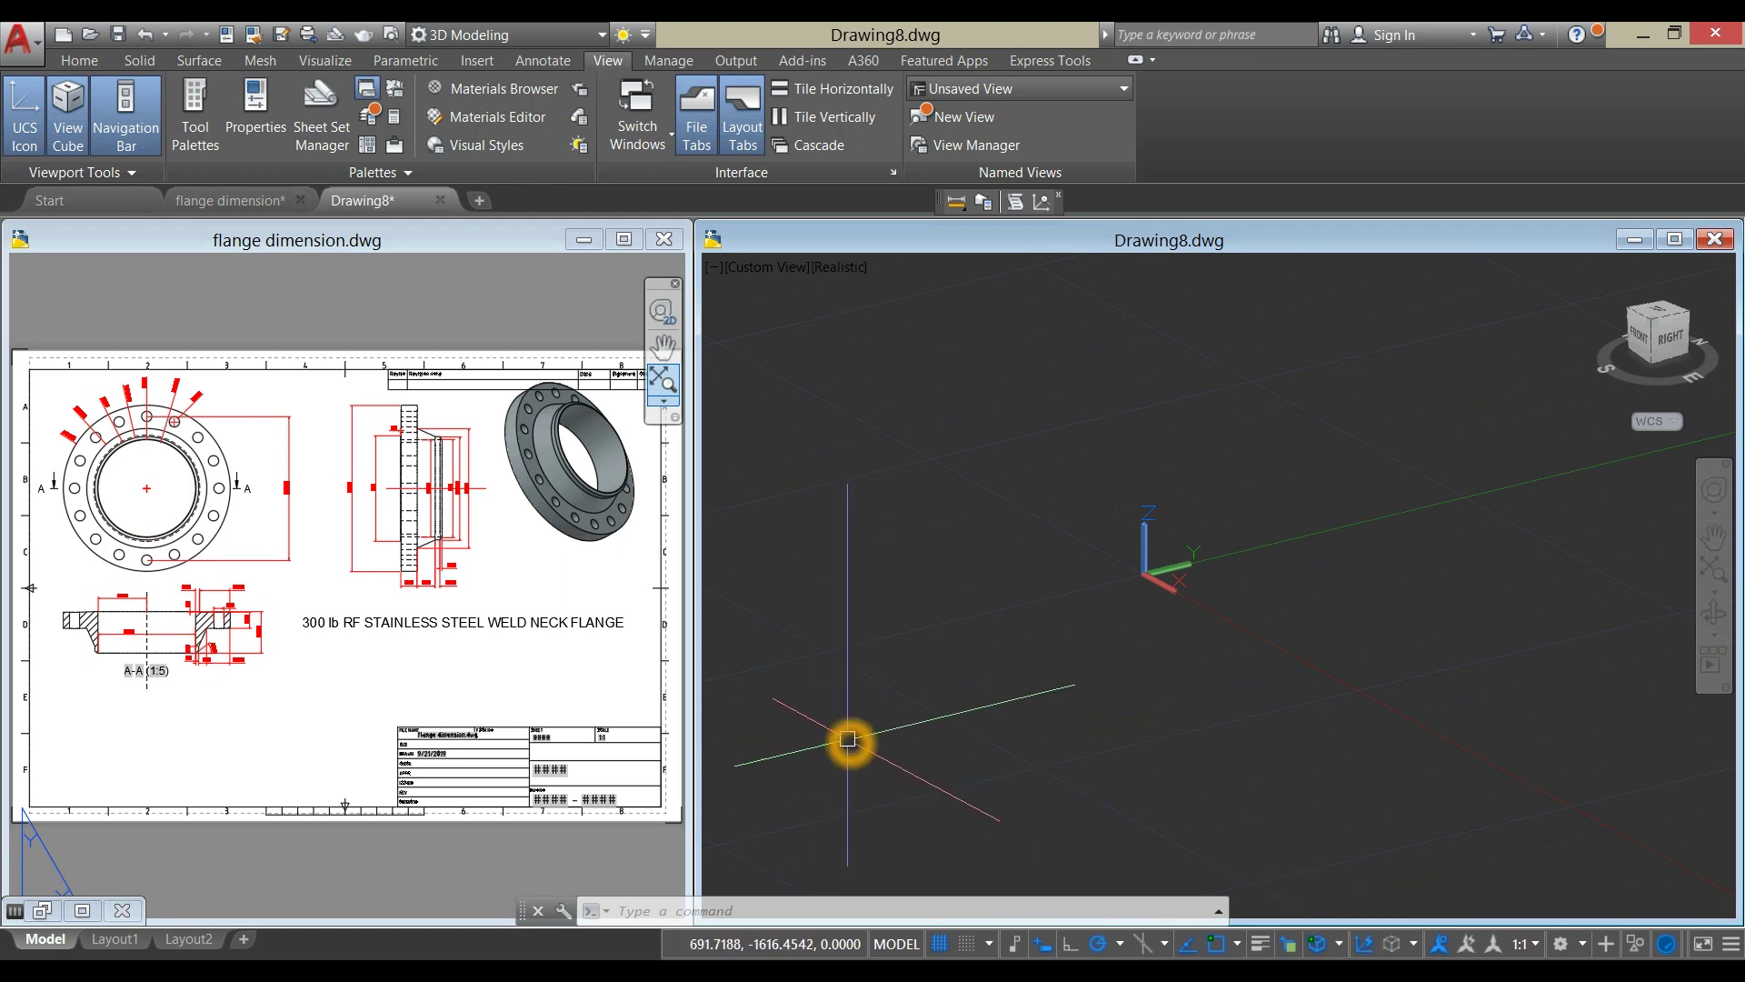
pyautogui.click(182, 687)
pyautogui.scroll(4, 175, 681)
pyautogui.moveTo(179, 685)
pyautogui.mouseDown(button='middle')
pyautogui.moveTo(380, 727)
pyautogui.moveTo(363, 723)
pyautogui.mouseUp(button='middle')
# Centre section A-A in the flange drawing and set Drawing8 to the Front view.
pyautogui.middleClick(322, 464)
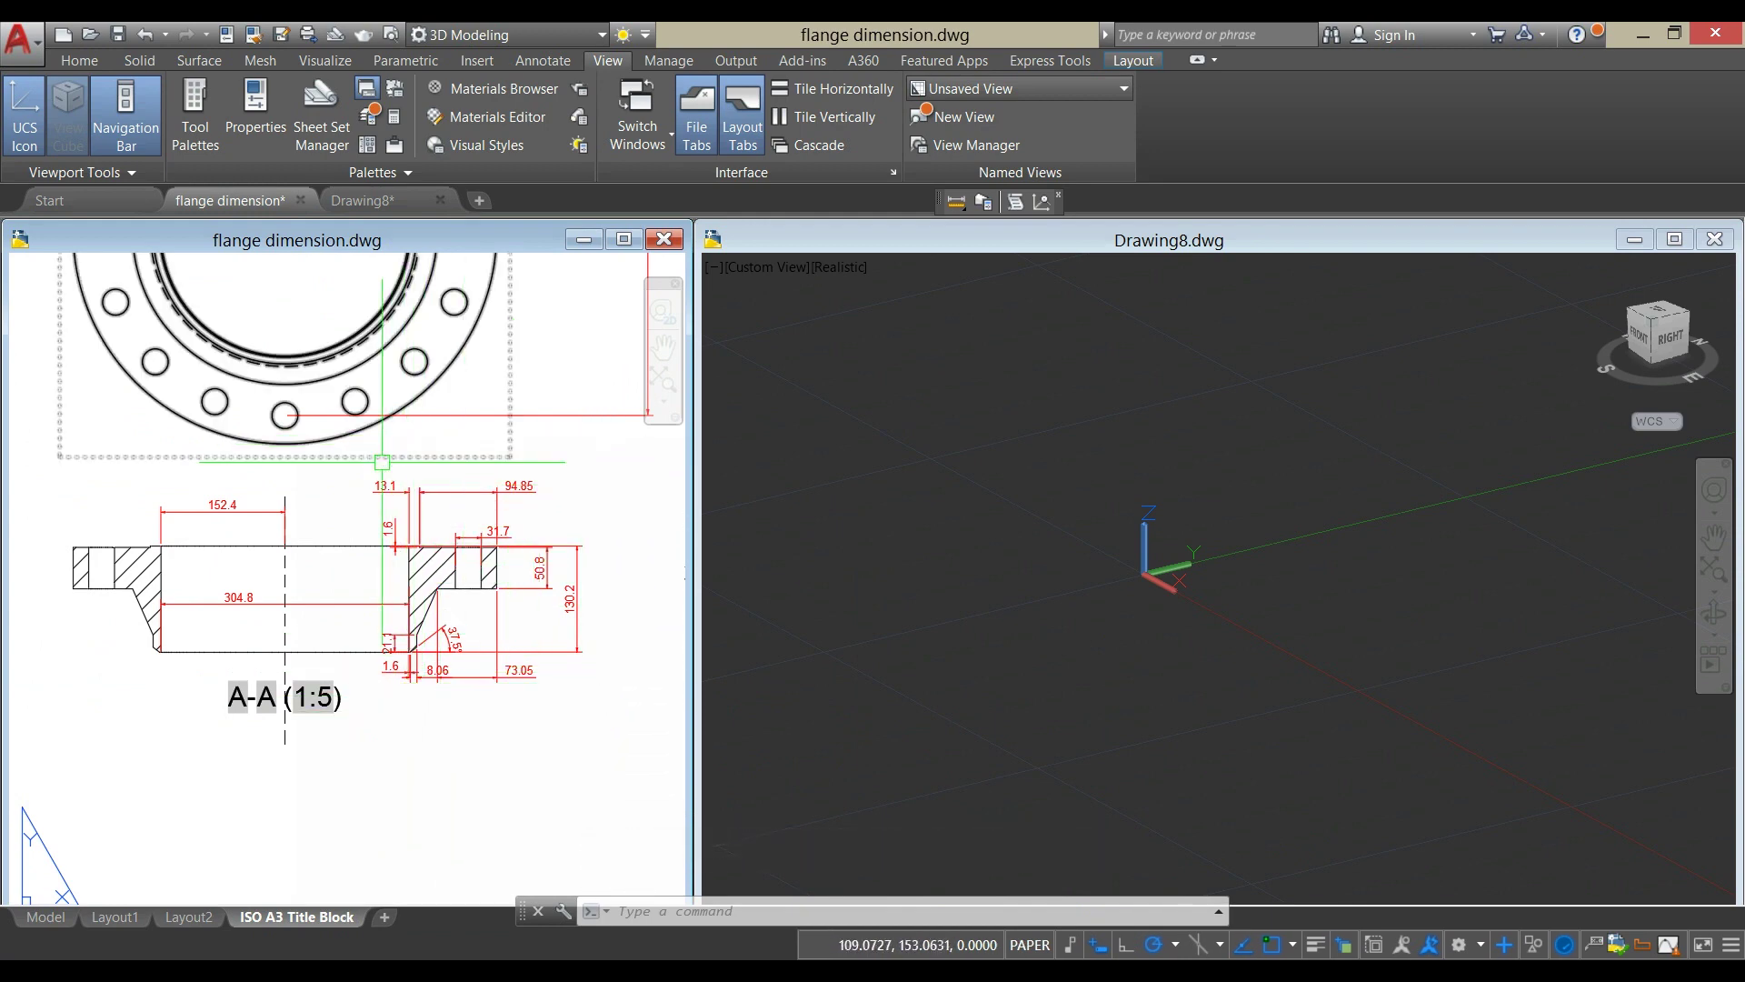
pyautogui.click(1026, 535)
pyautogui.click(746, 268)
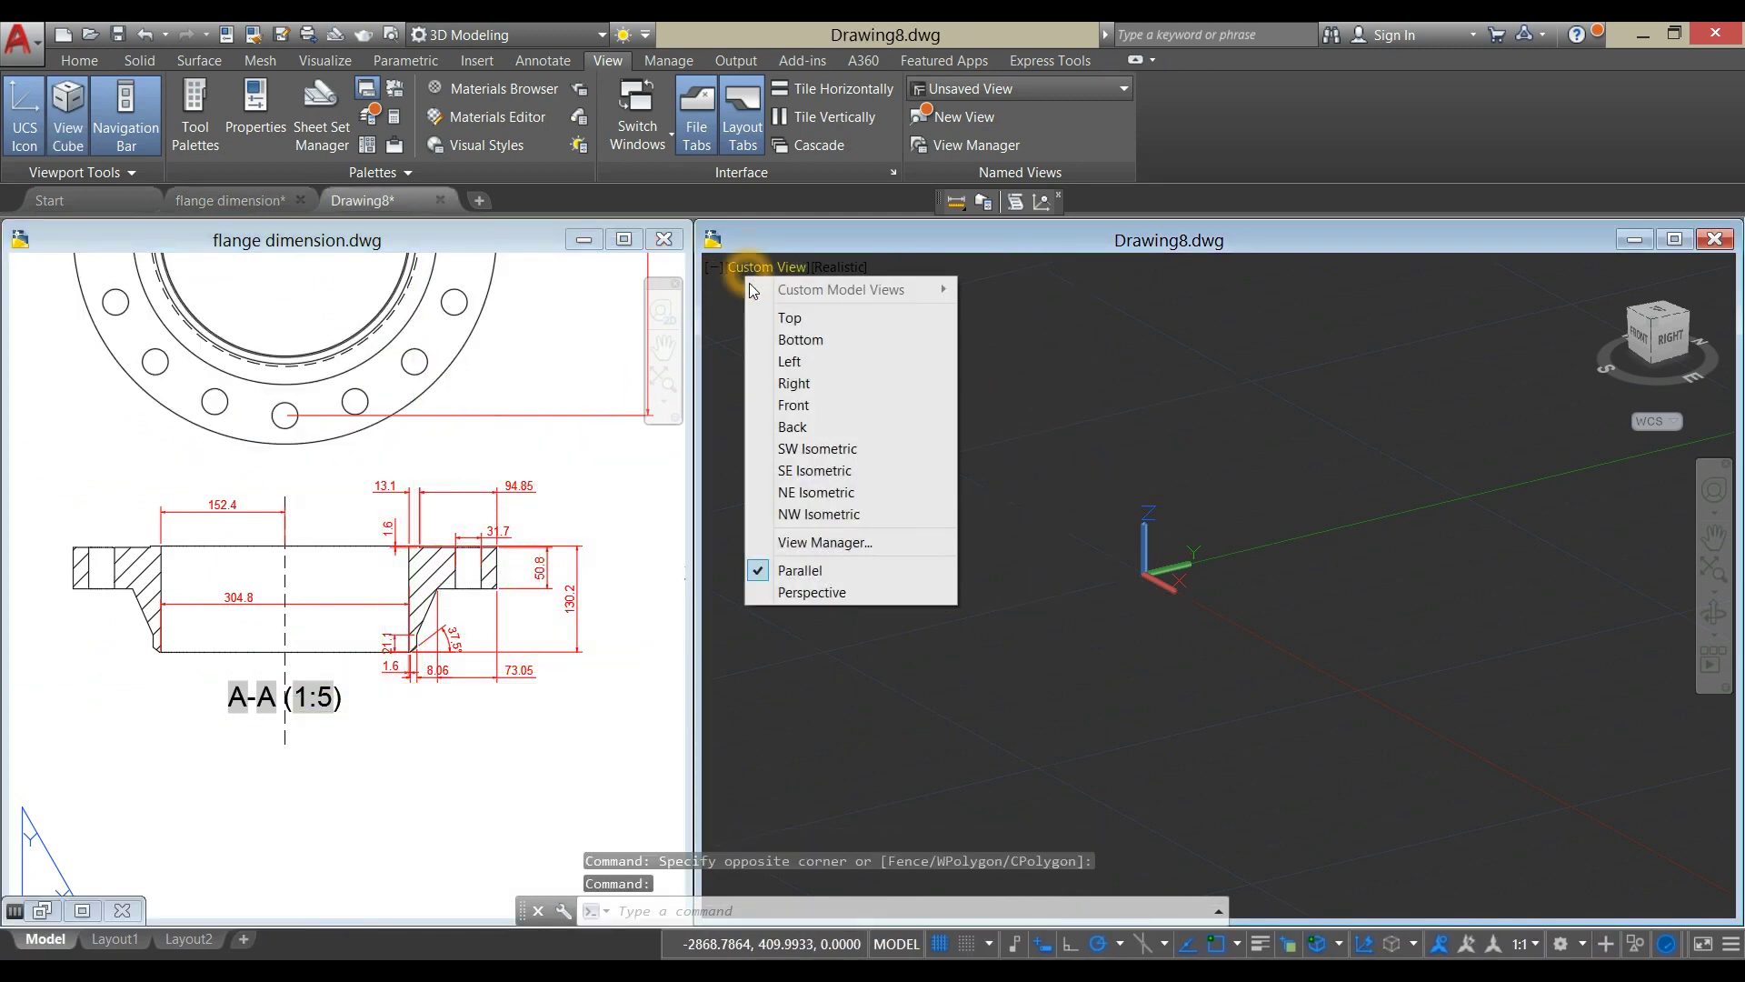
pyautogui.click(805, 407)
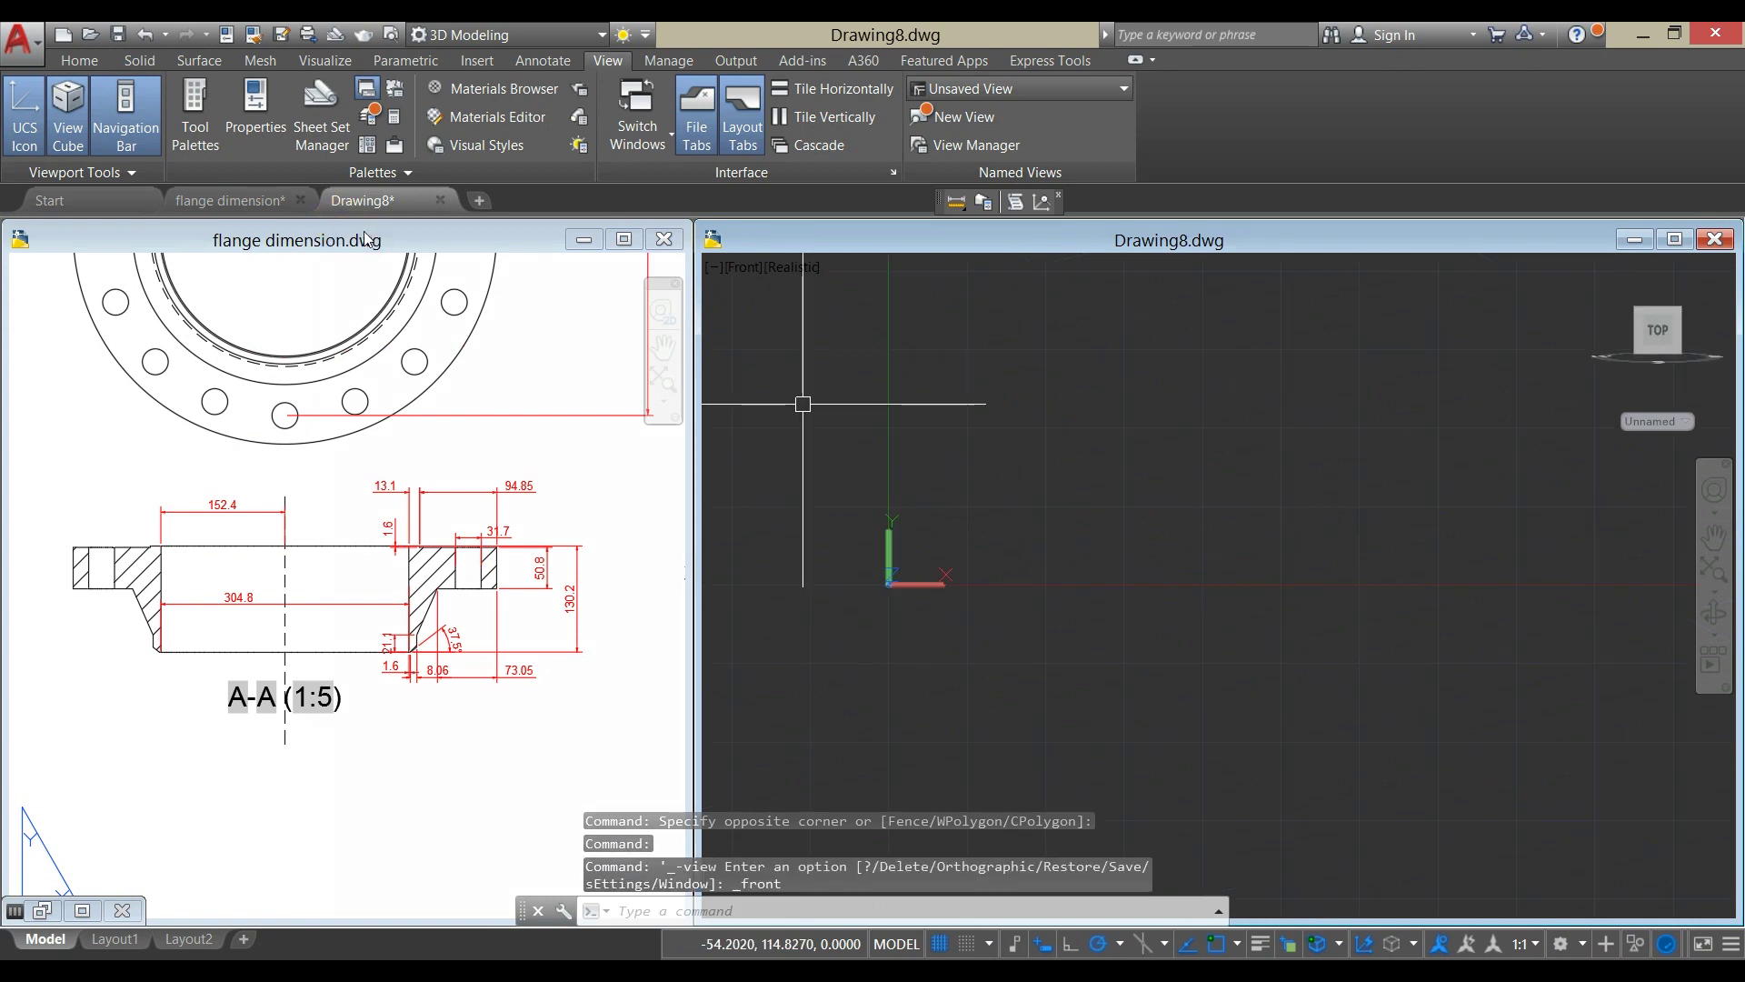
pyautogui.click(79, 60)
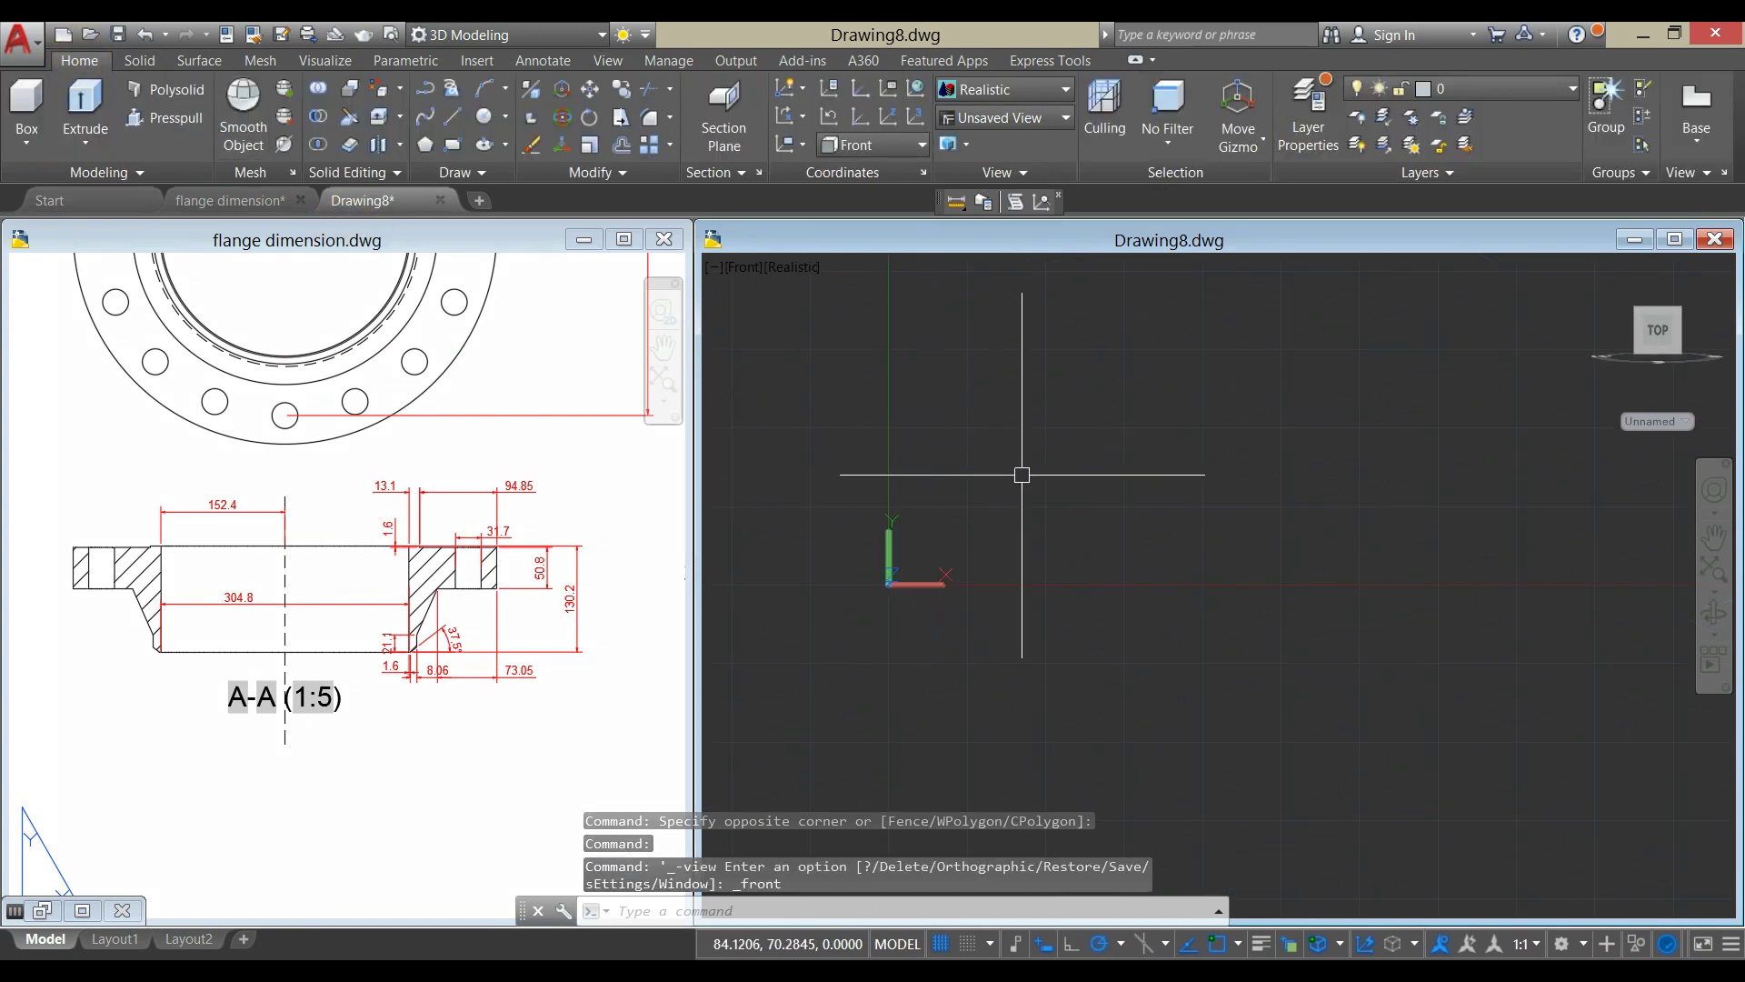
# Zoom and pan both windows onto the hub section profile.
pyautogui.moveTo(1029, 474); pyautogui.dragTo(994, 565, button='middle')
pyautogui.click(546, 711)
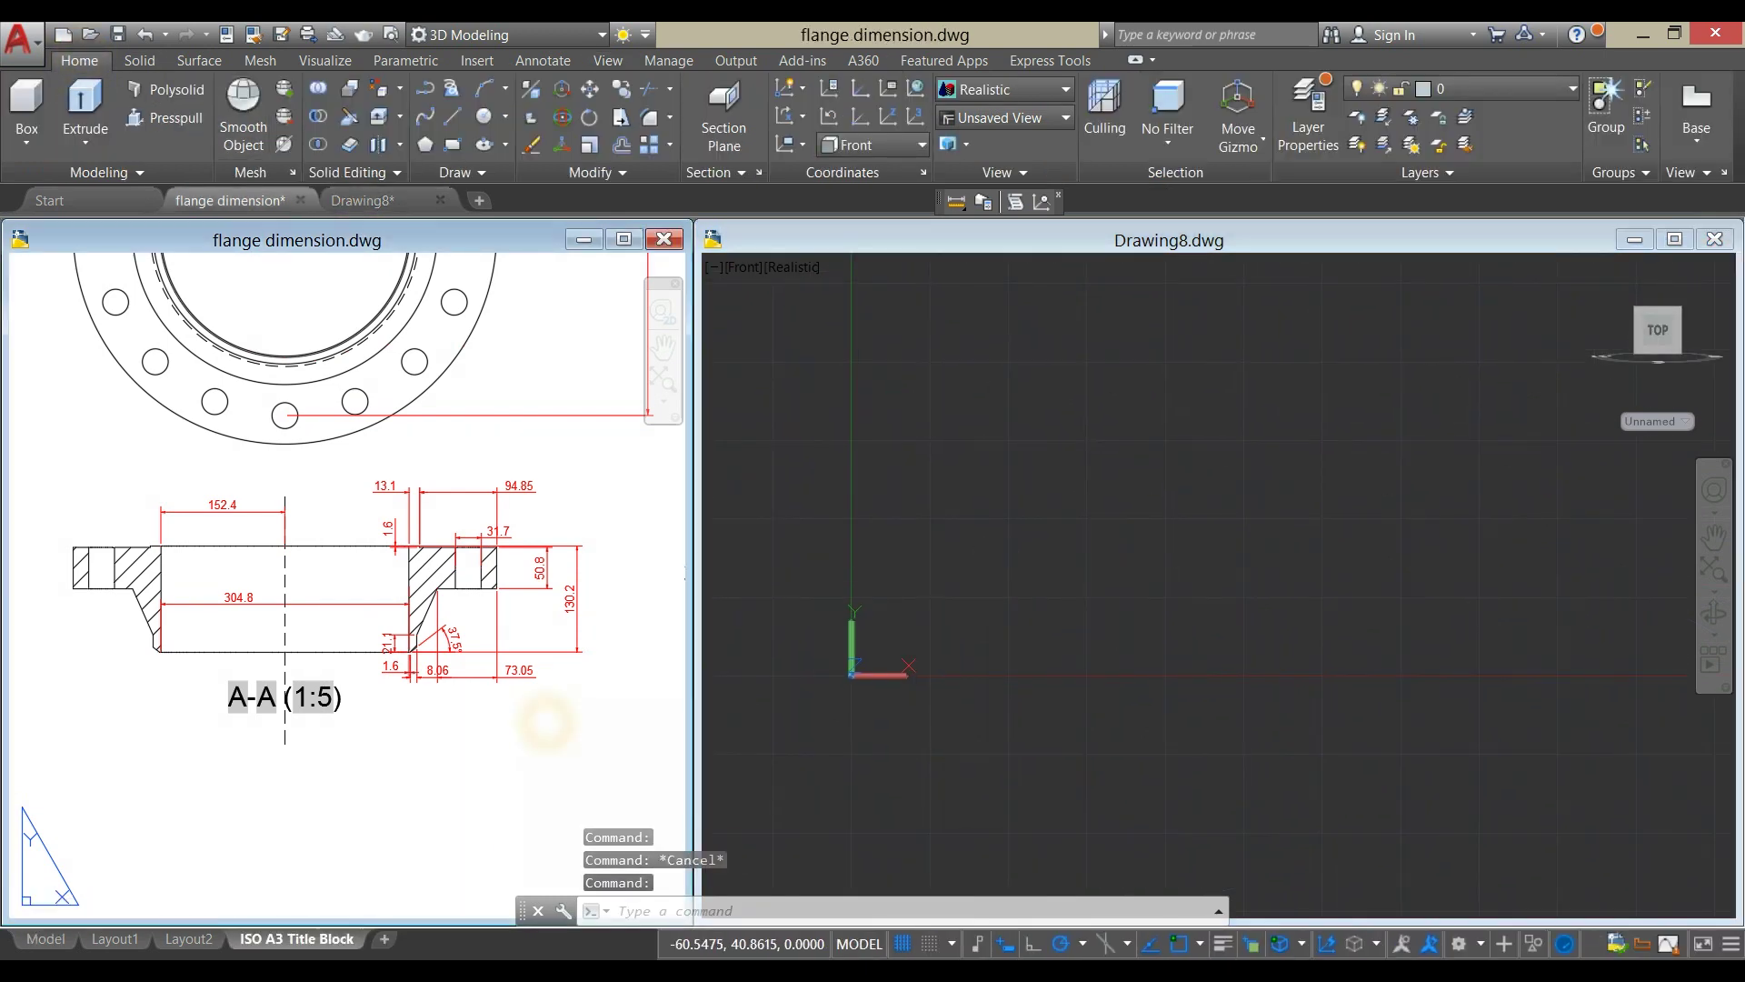
pyautogui.scroll(4, 469, 610)
pyautogui.moveTo(469, 610); pyautogui.dragTo(355, 638, button='middle')
pyautogui.click(1016, 592)
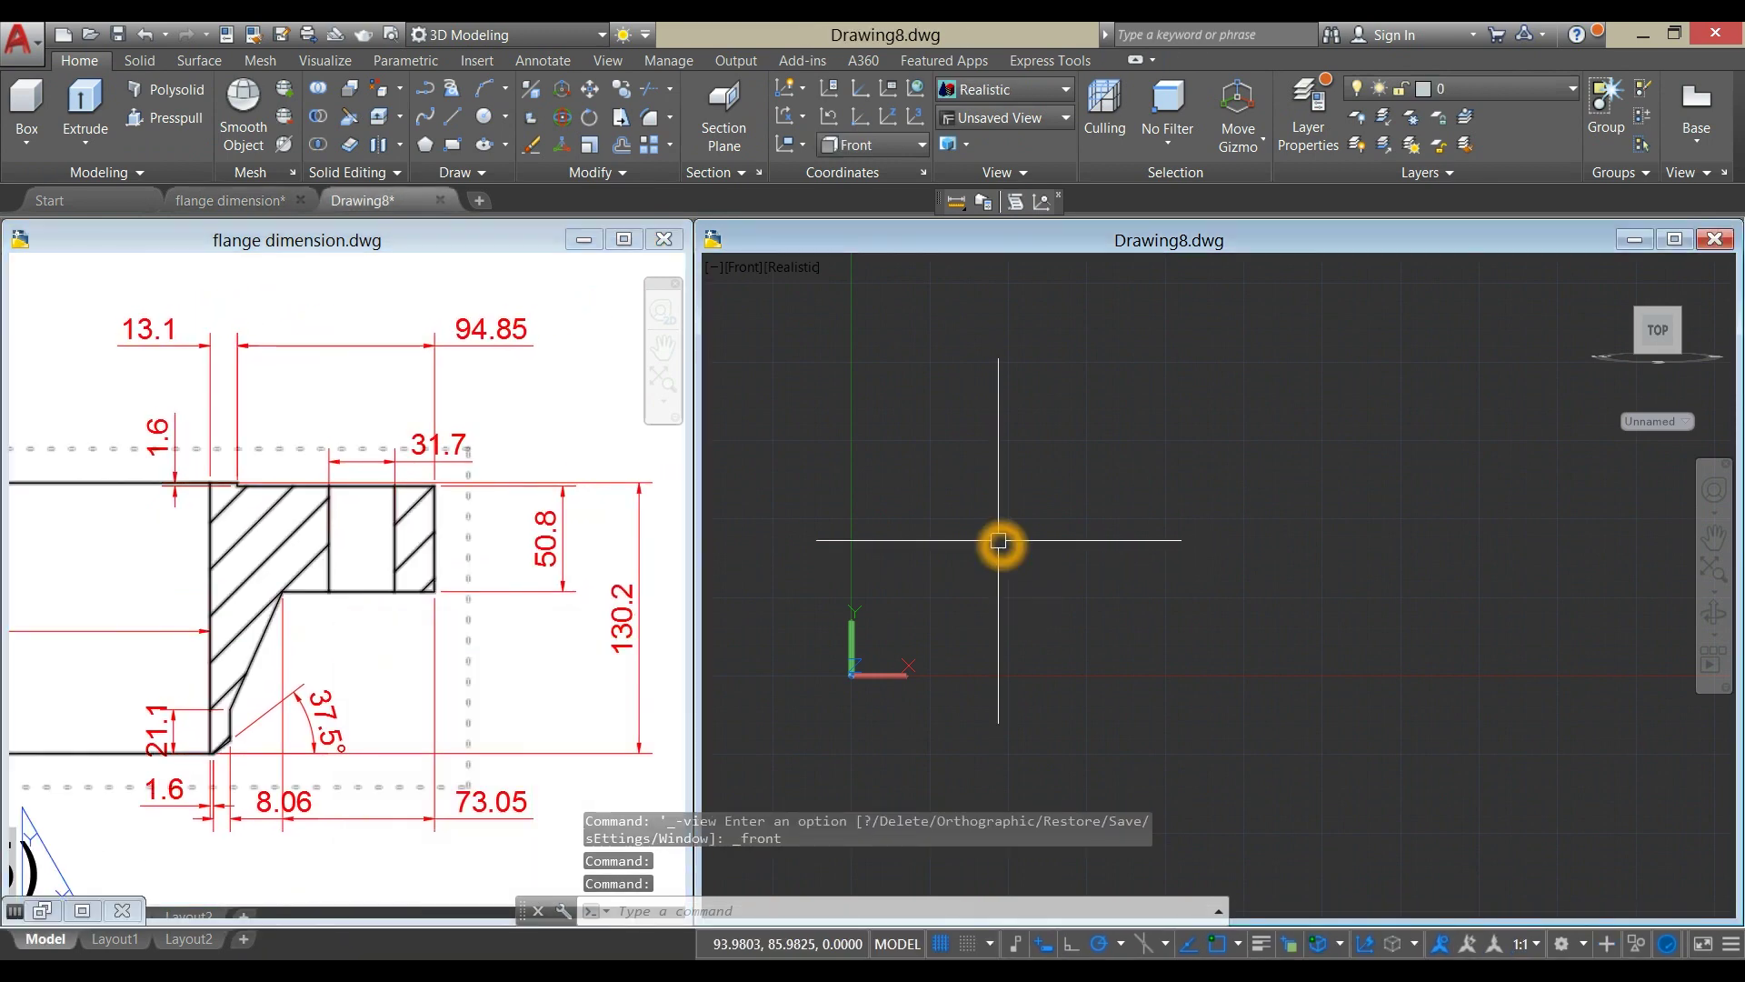
pyautogui.scroll(3, 1001, 542)
pyautogui.moveTo(1000, 542); pyautogui.dragTo(999, 545, button='middle')
# Draw a 130.2-long vertical line in Drawing8.
pyautogui.write('L')
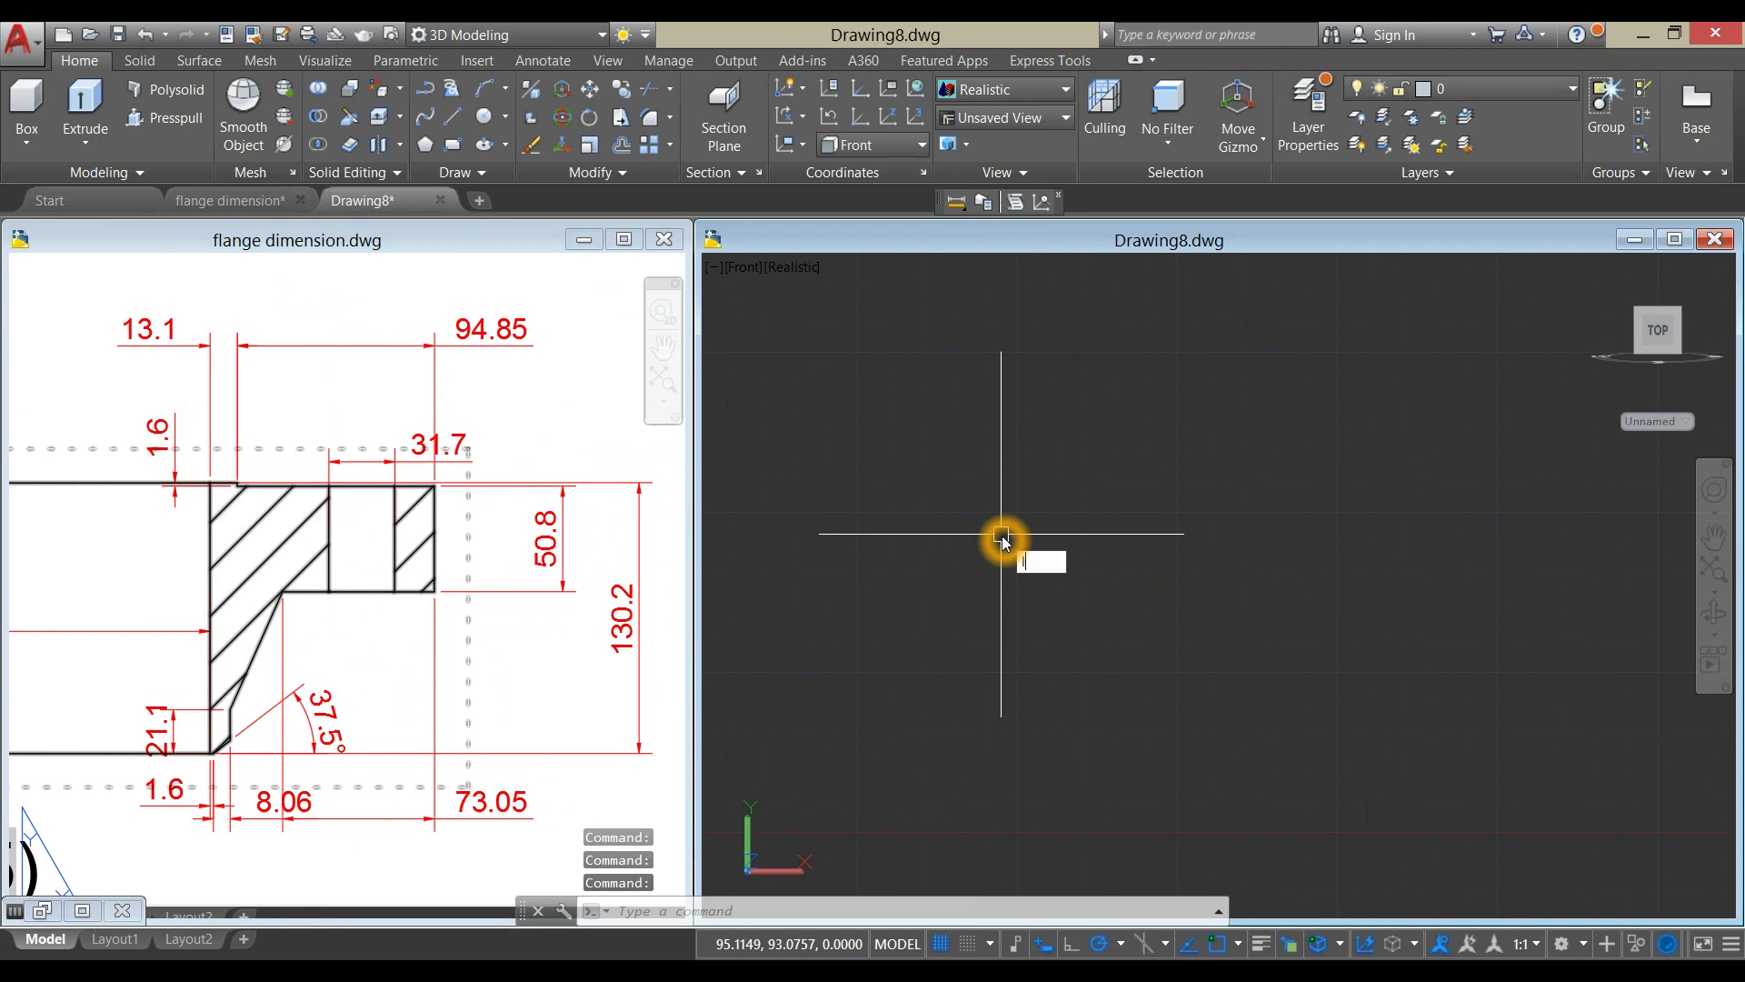
pyautogui.press('Return')
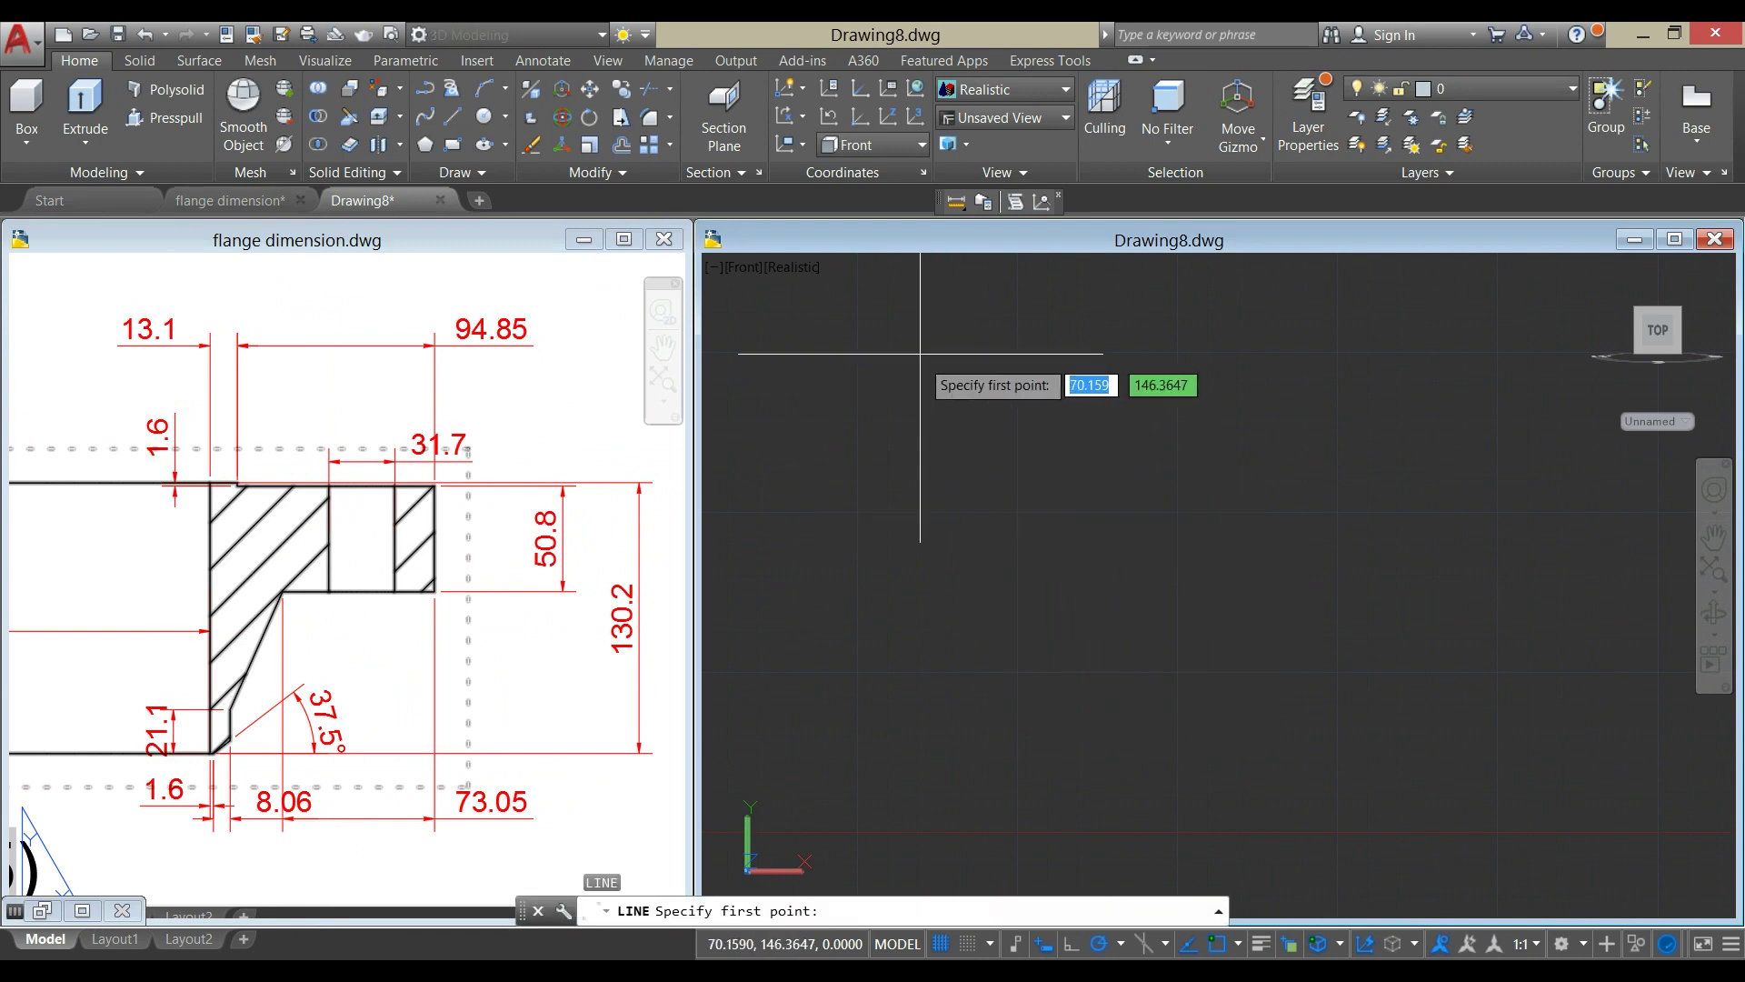
pyautogui.click(979, 345)
pyautogui.click(977, 693)
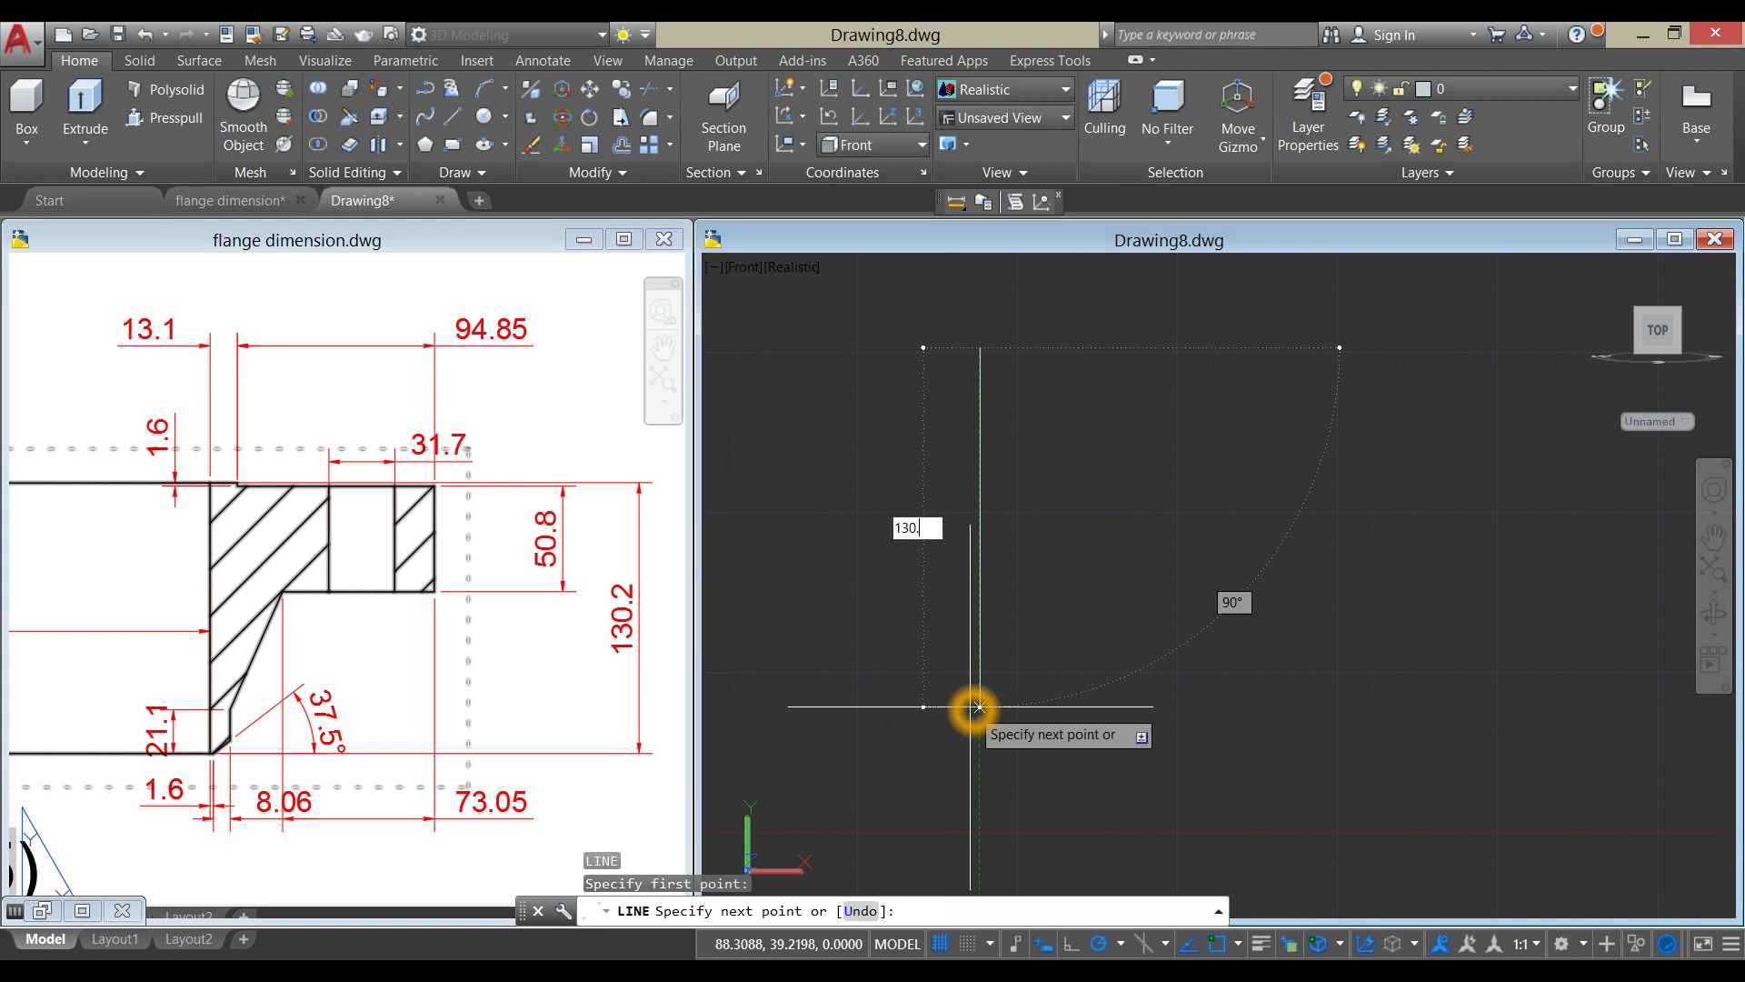
pyautogui.write('130.2')
pyautogui.press('Return')
pyautogui.rightClick(1100, 593)
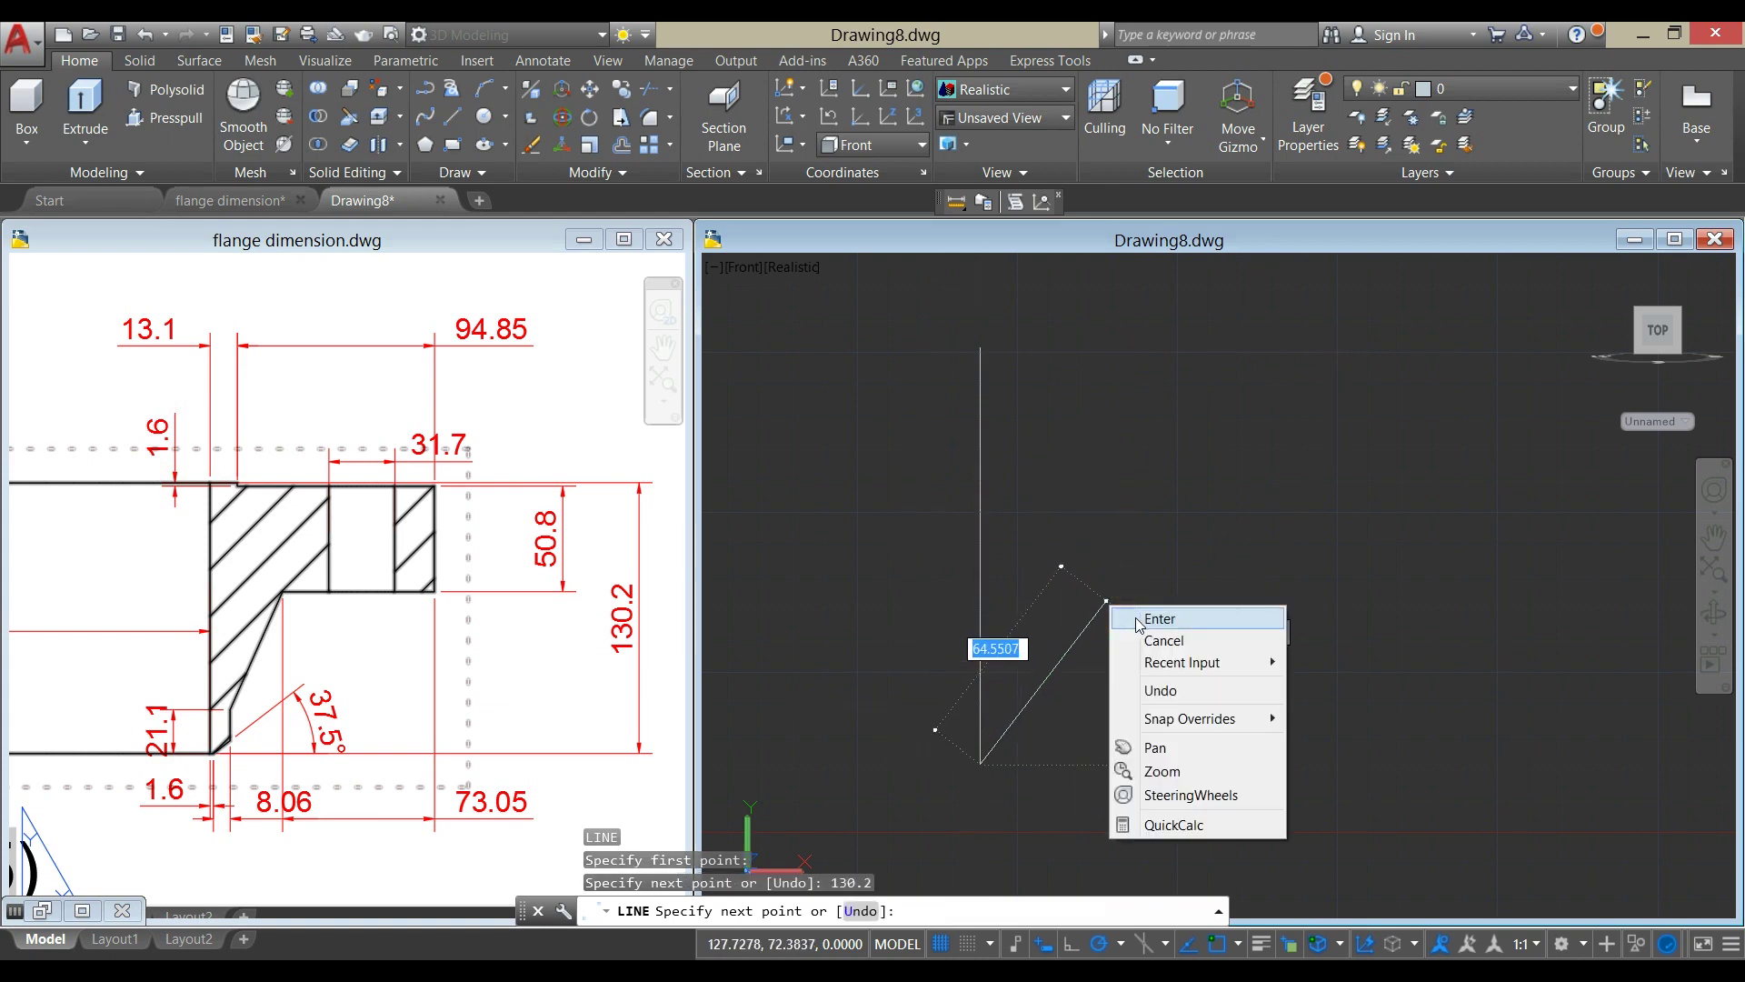
pyautogui.click(1127, 608)
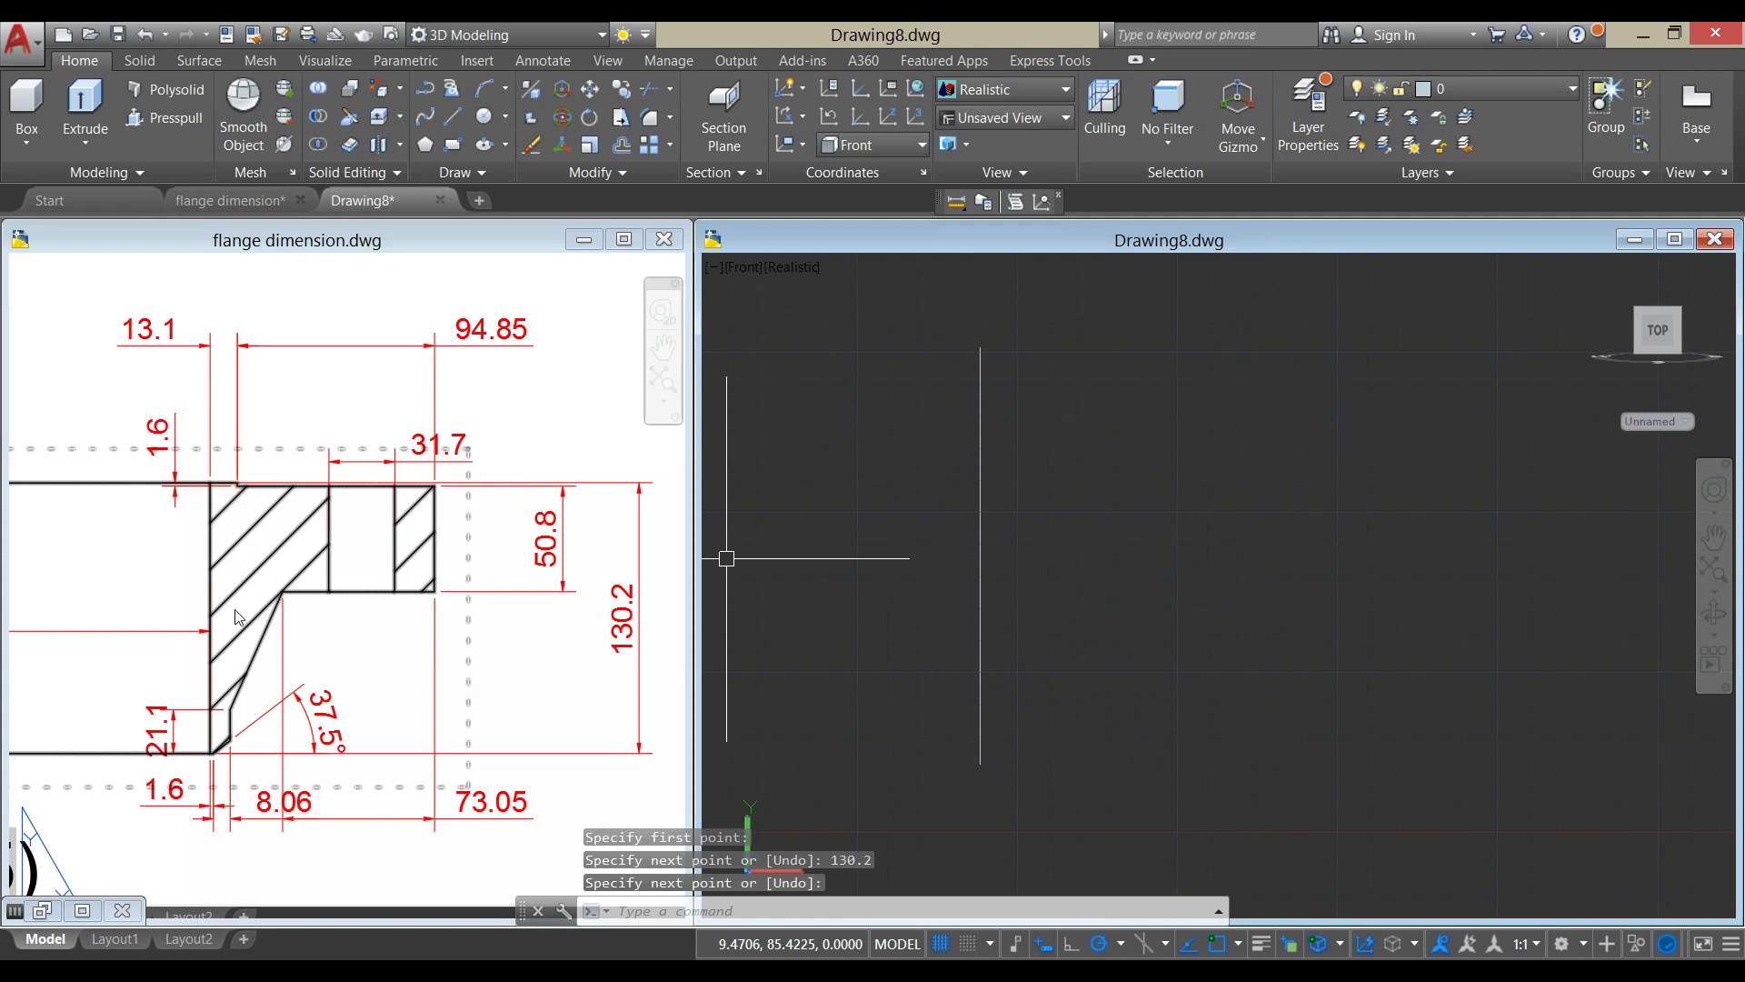
pyautogui.click(1114, 472)
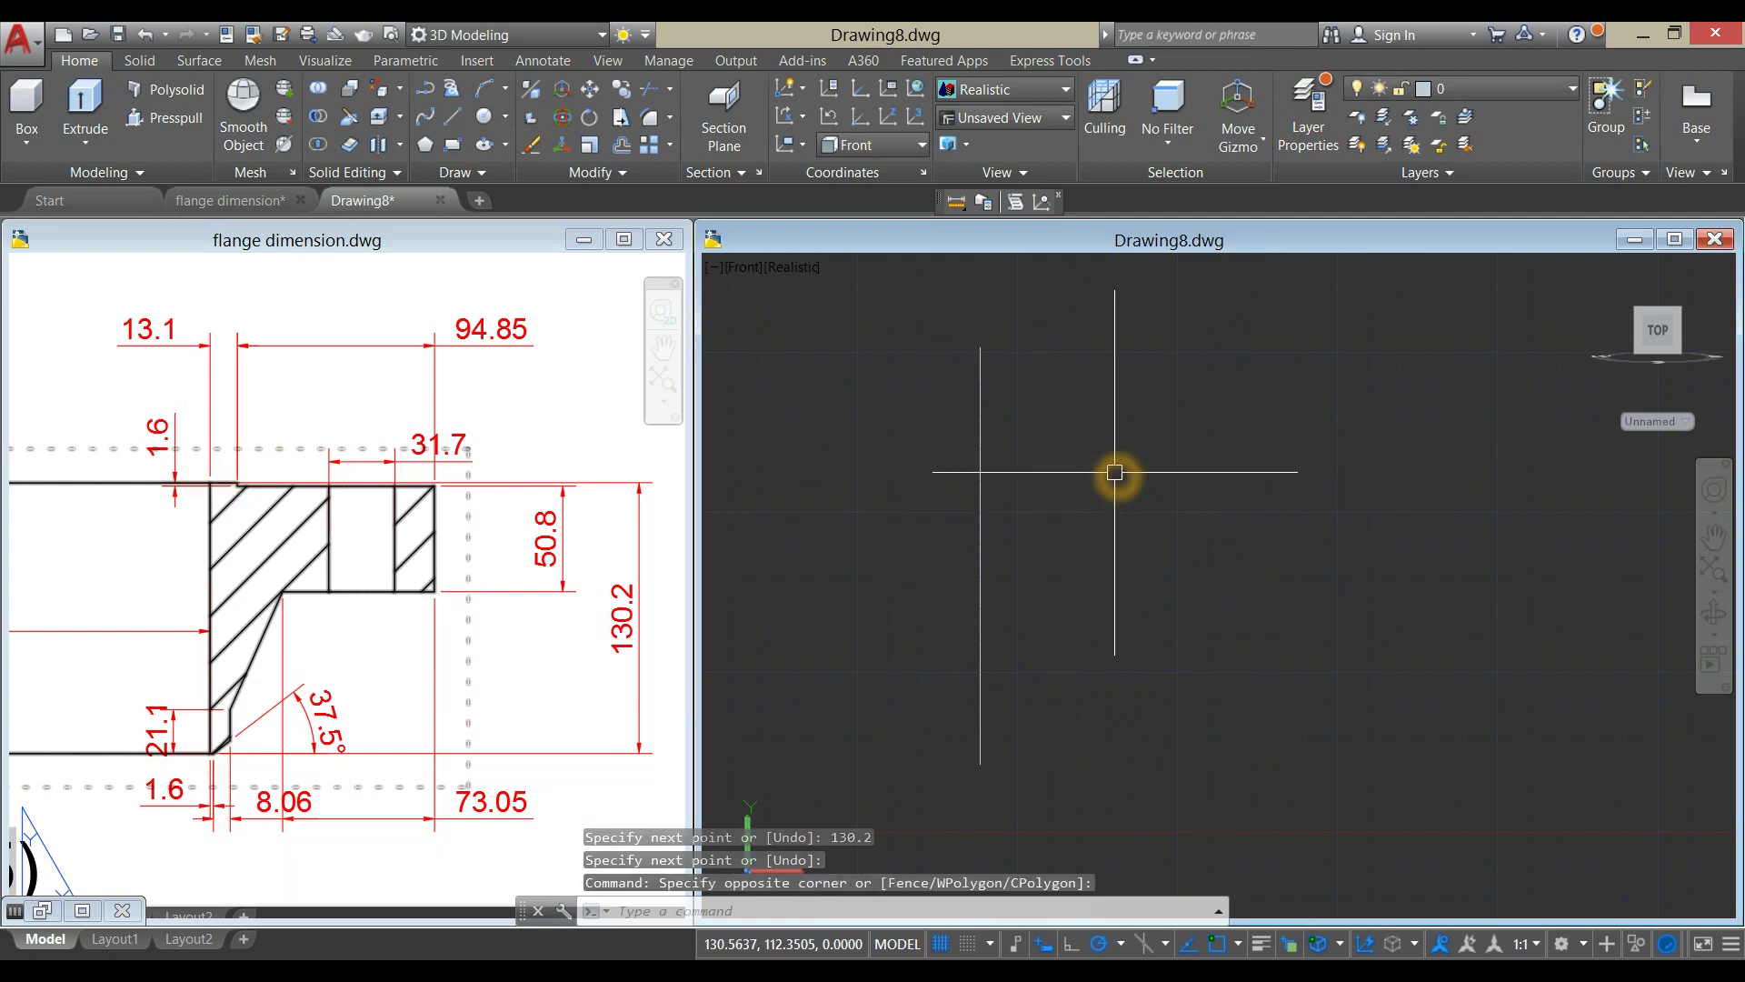
pyautogui.press('Escape')
# From the vertical line's top, draw outline segments 13.1, 1.6, 94.85, 50.8 and 73.05.
pyautogui.press('Return')
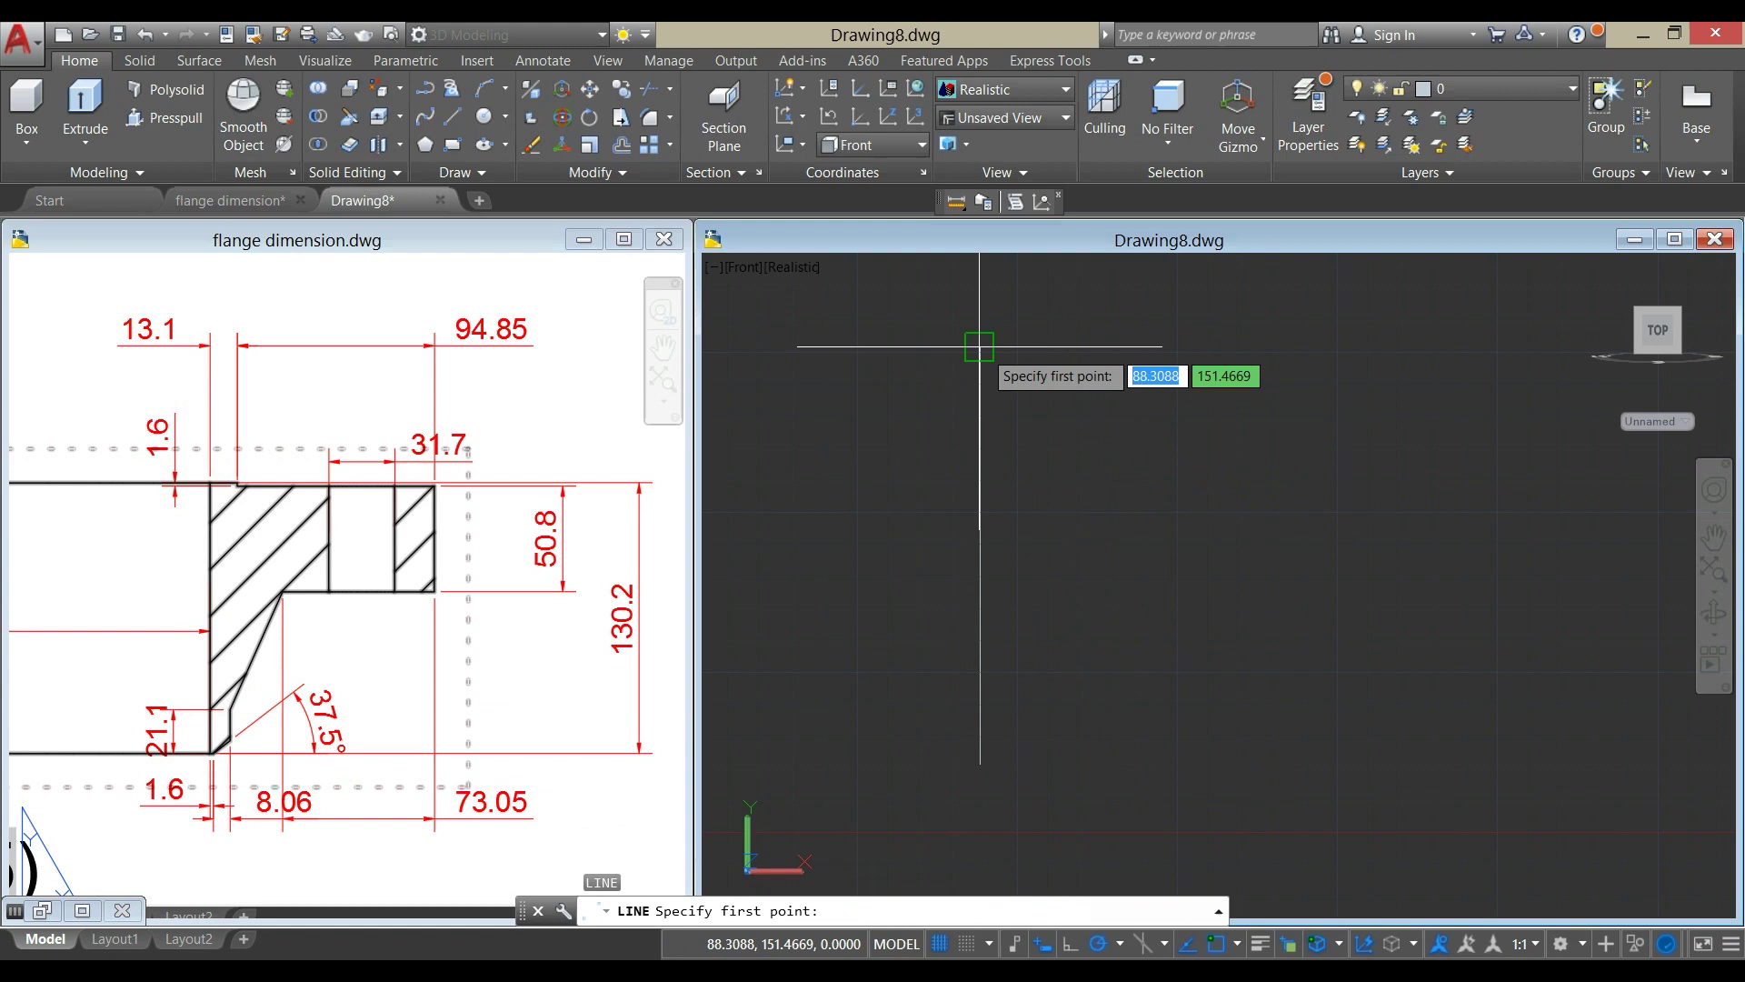
pyautogui.click(980, 348)
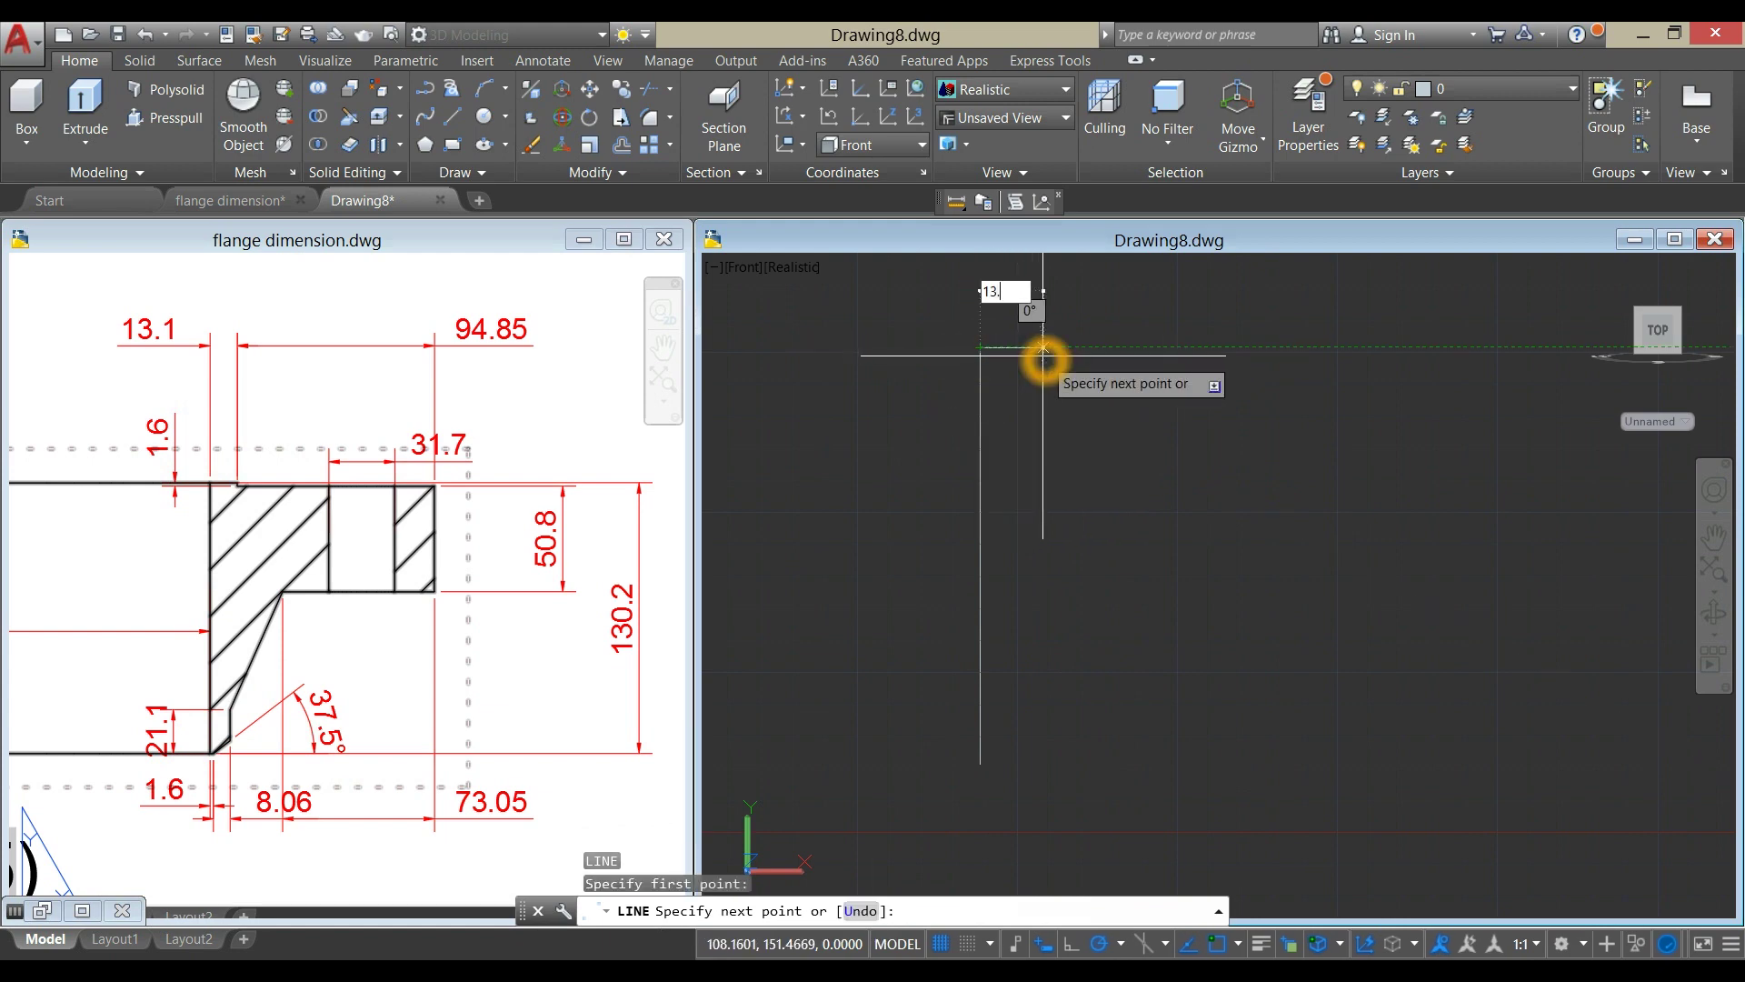
pyautogui.press('Return')
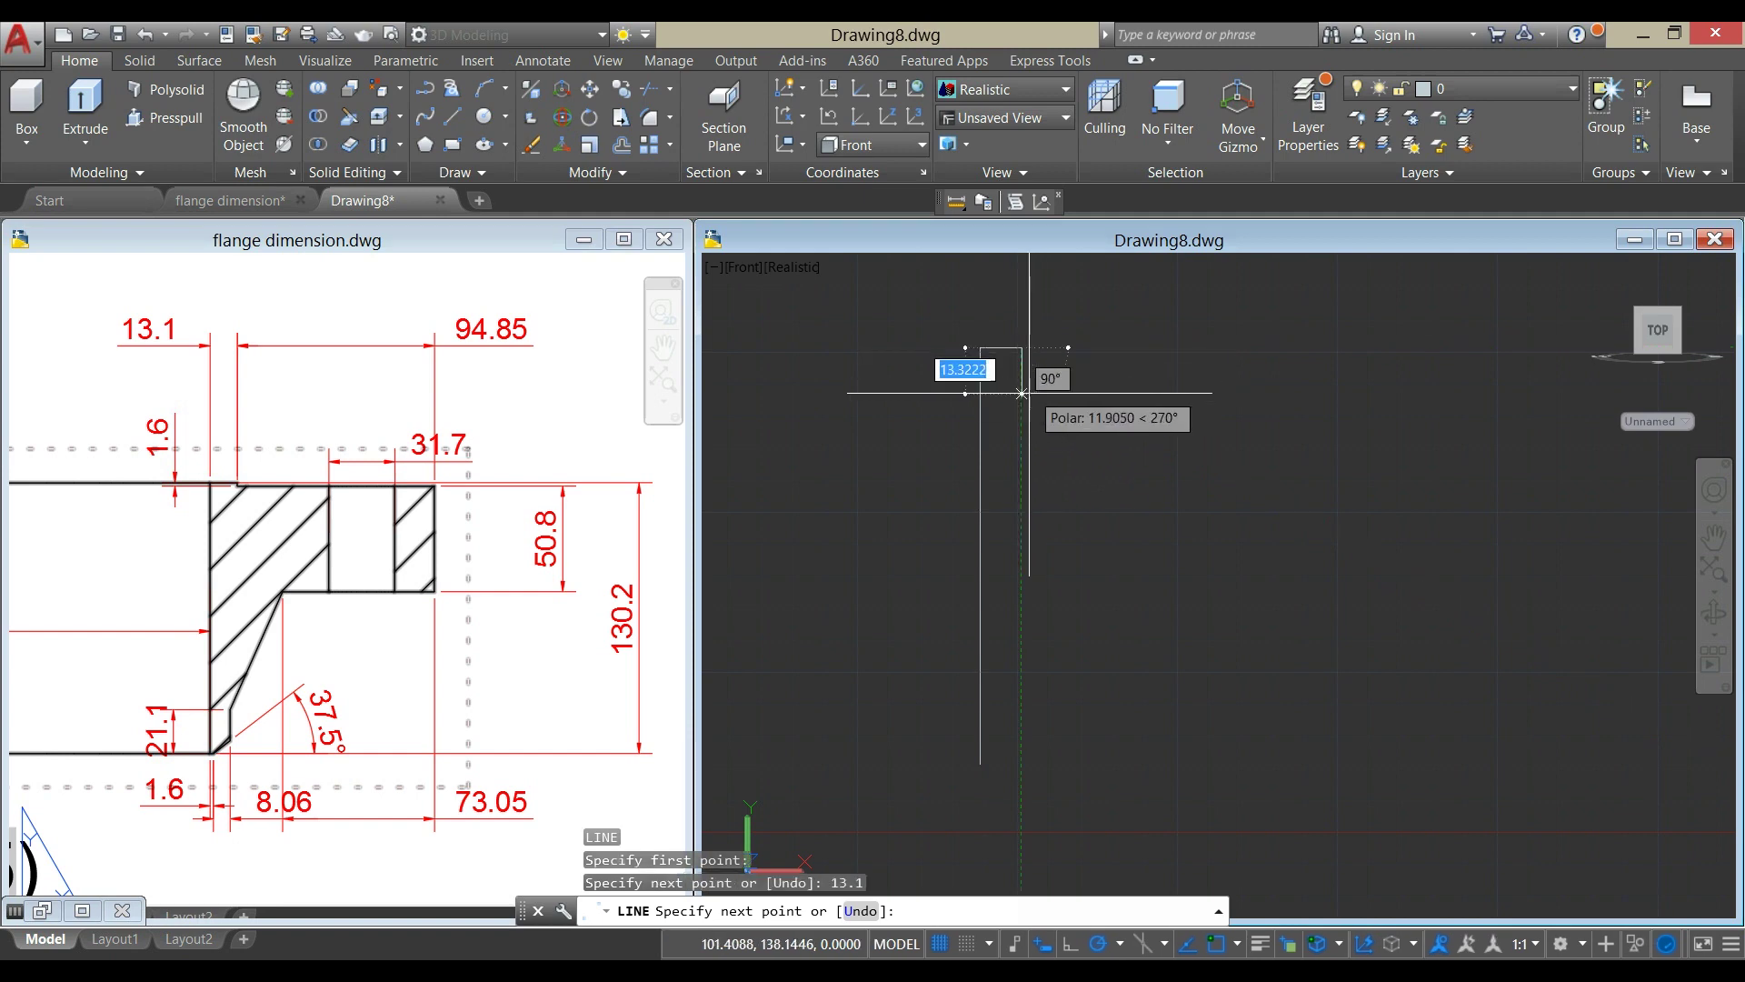
pyautogui.scroll(1, 1022, 394)
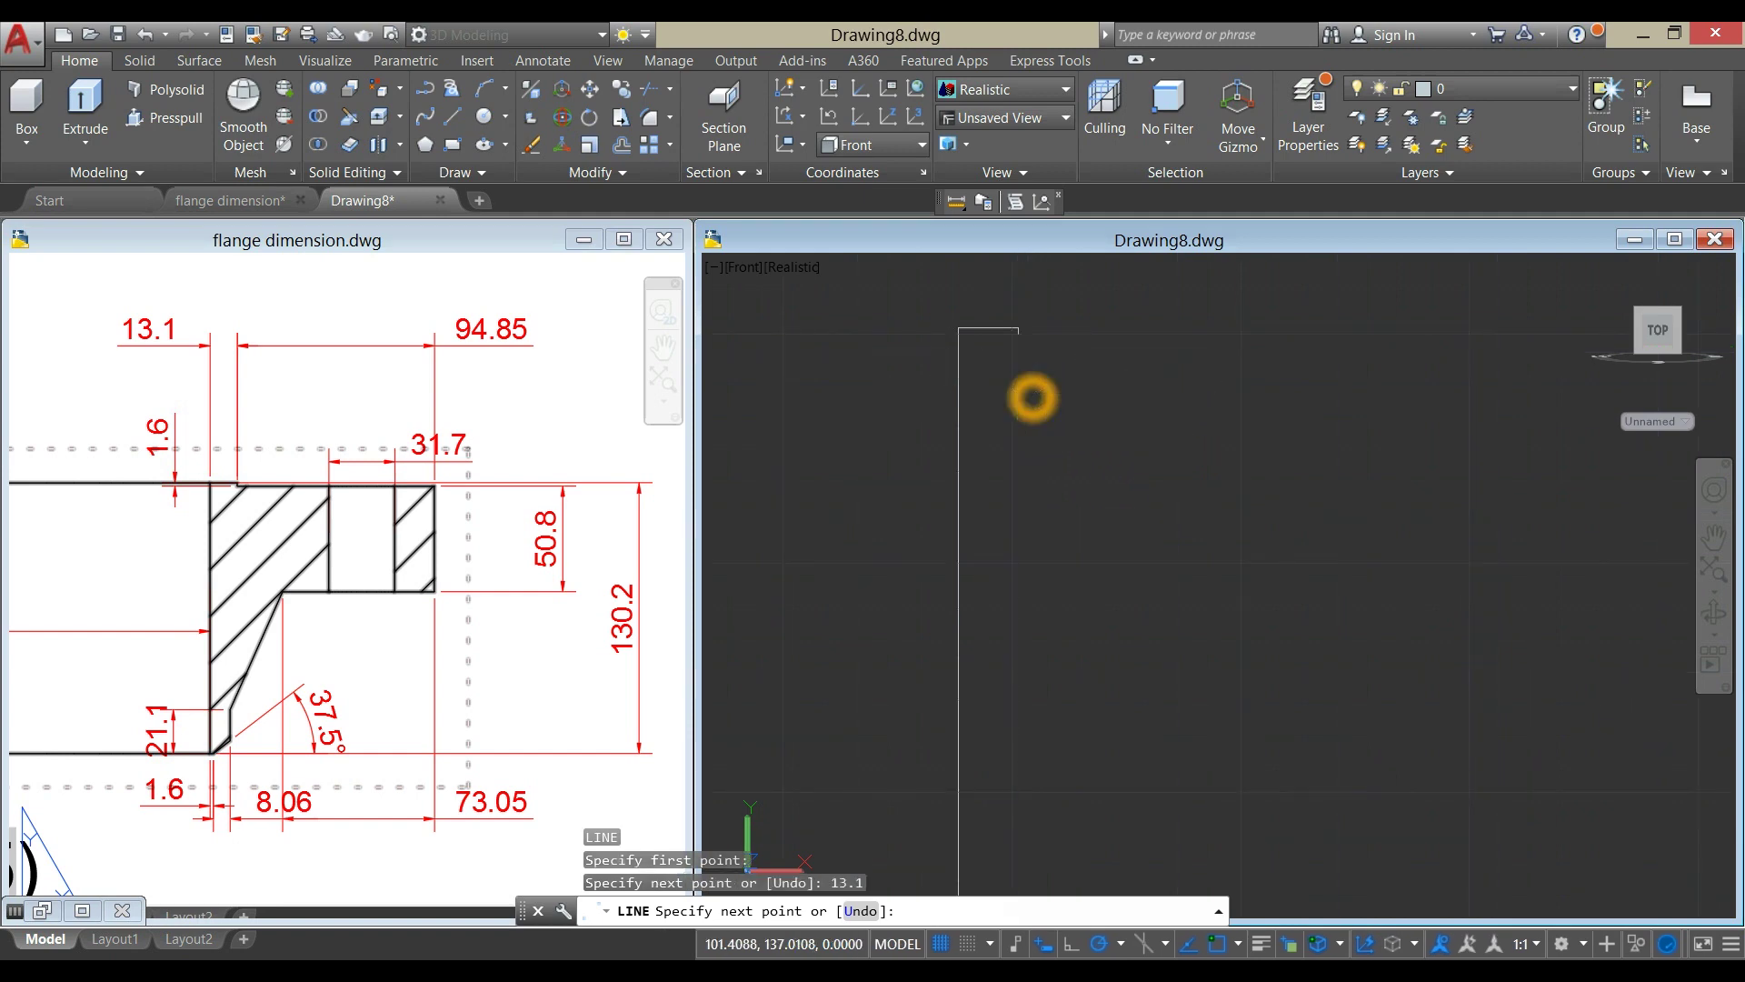
pyautogui.press('Return')
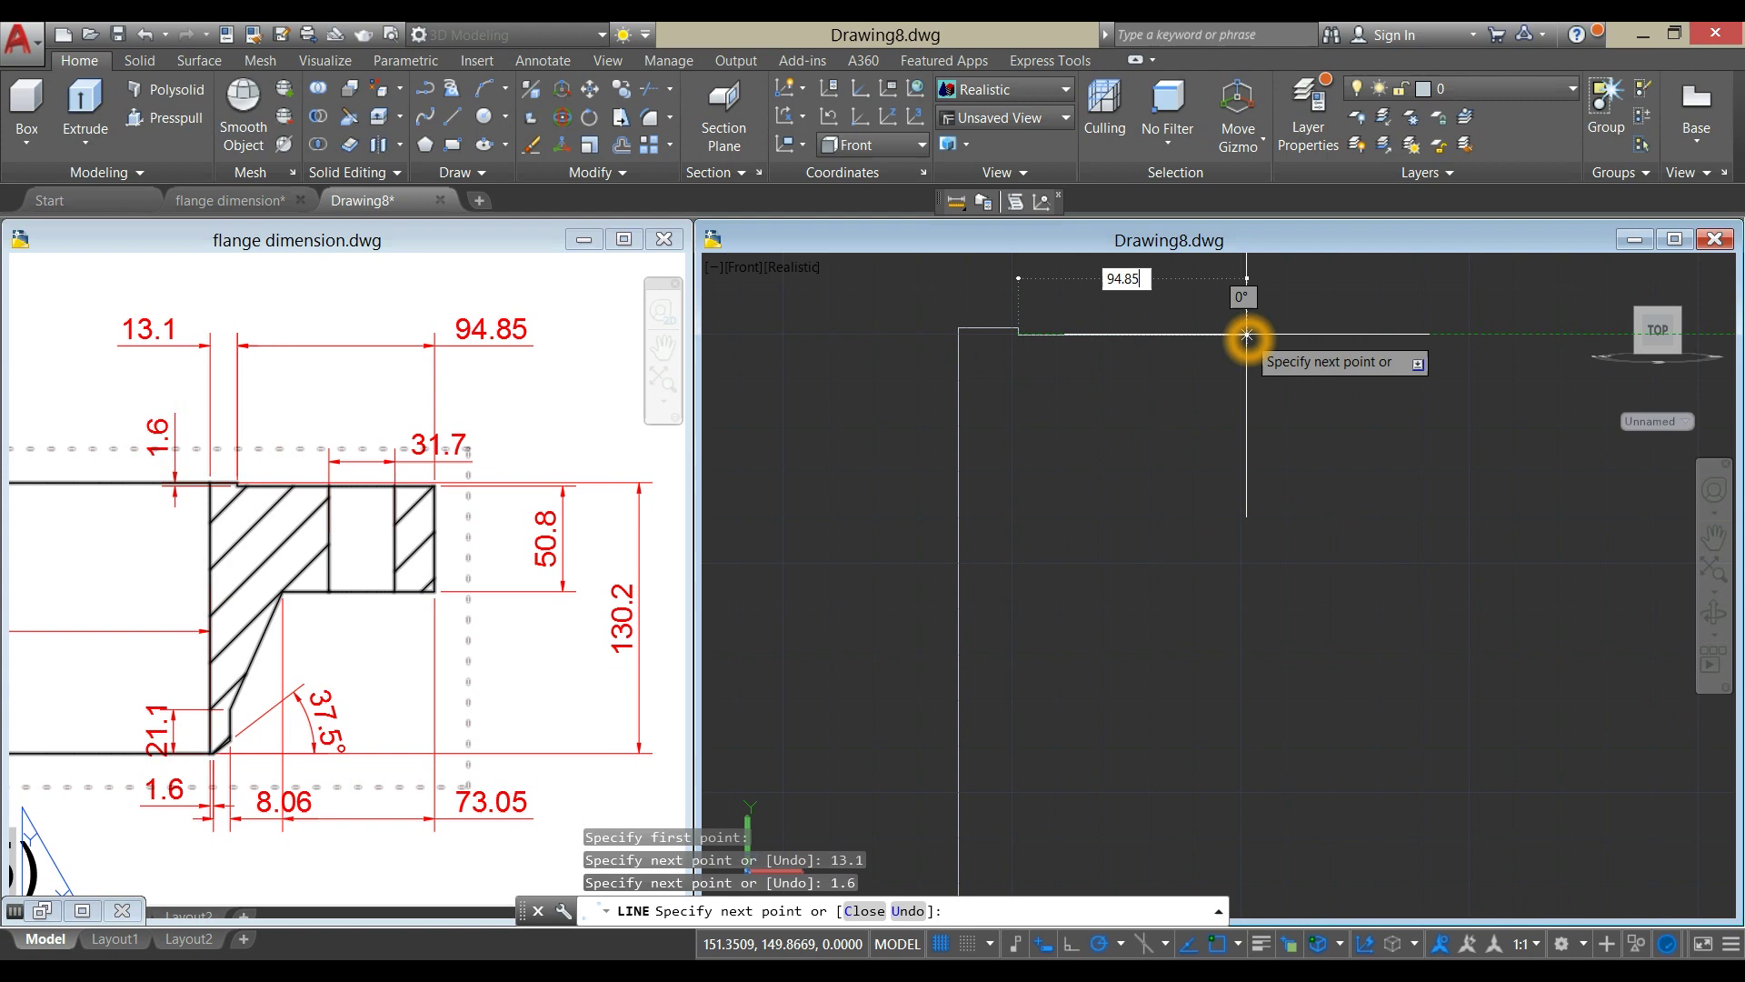
pyautogui.press('Return')
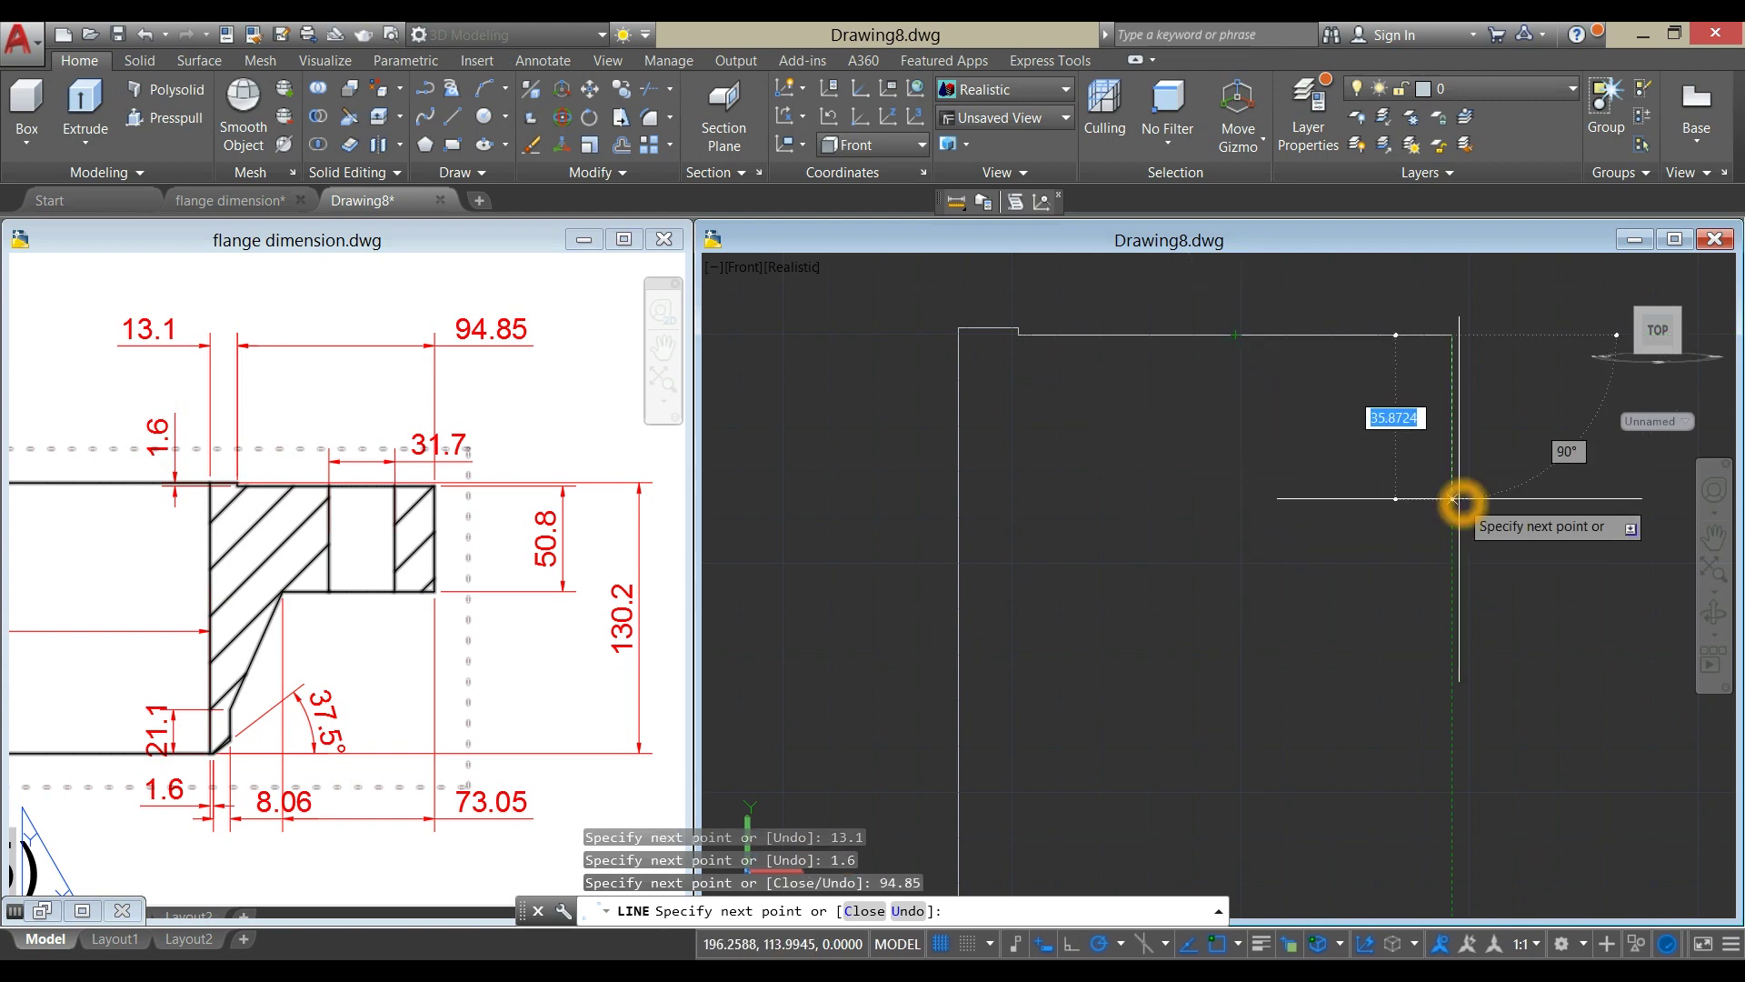
pyautogui.write('50.8')
pyautogui.press('Return')
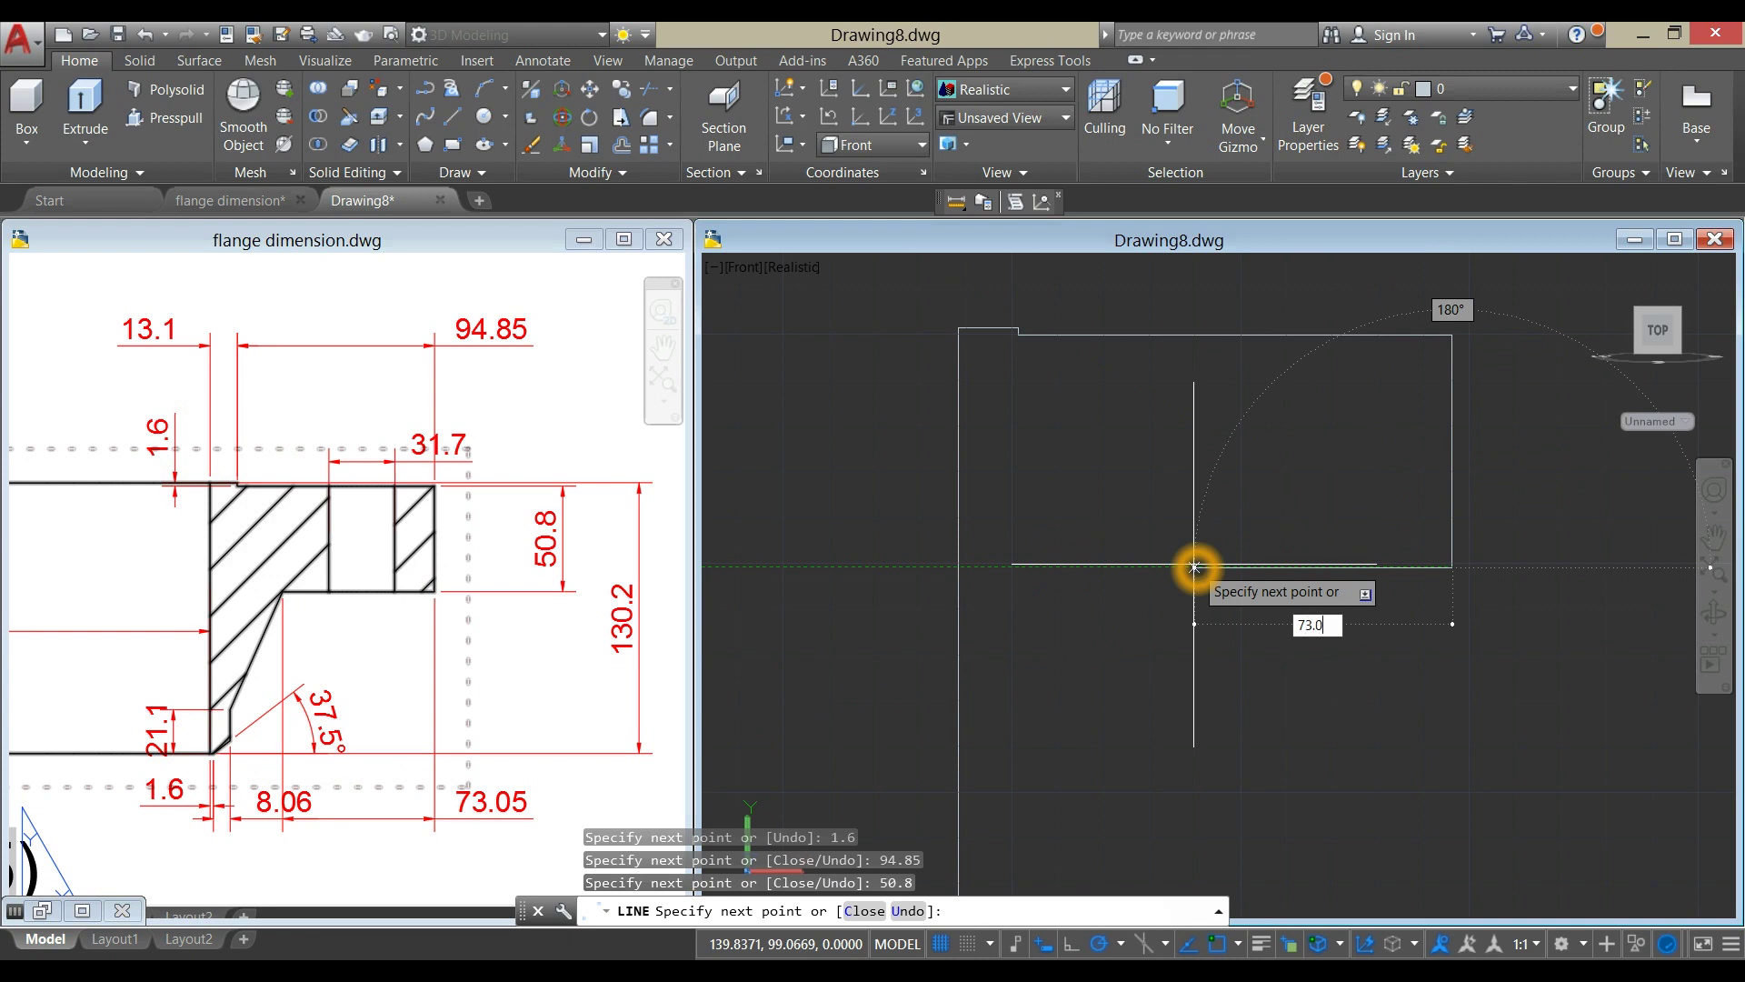
pyautogui.press('Return')
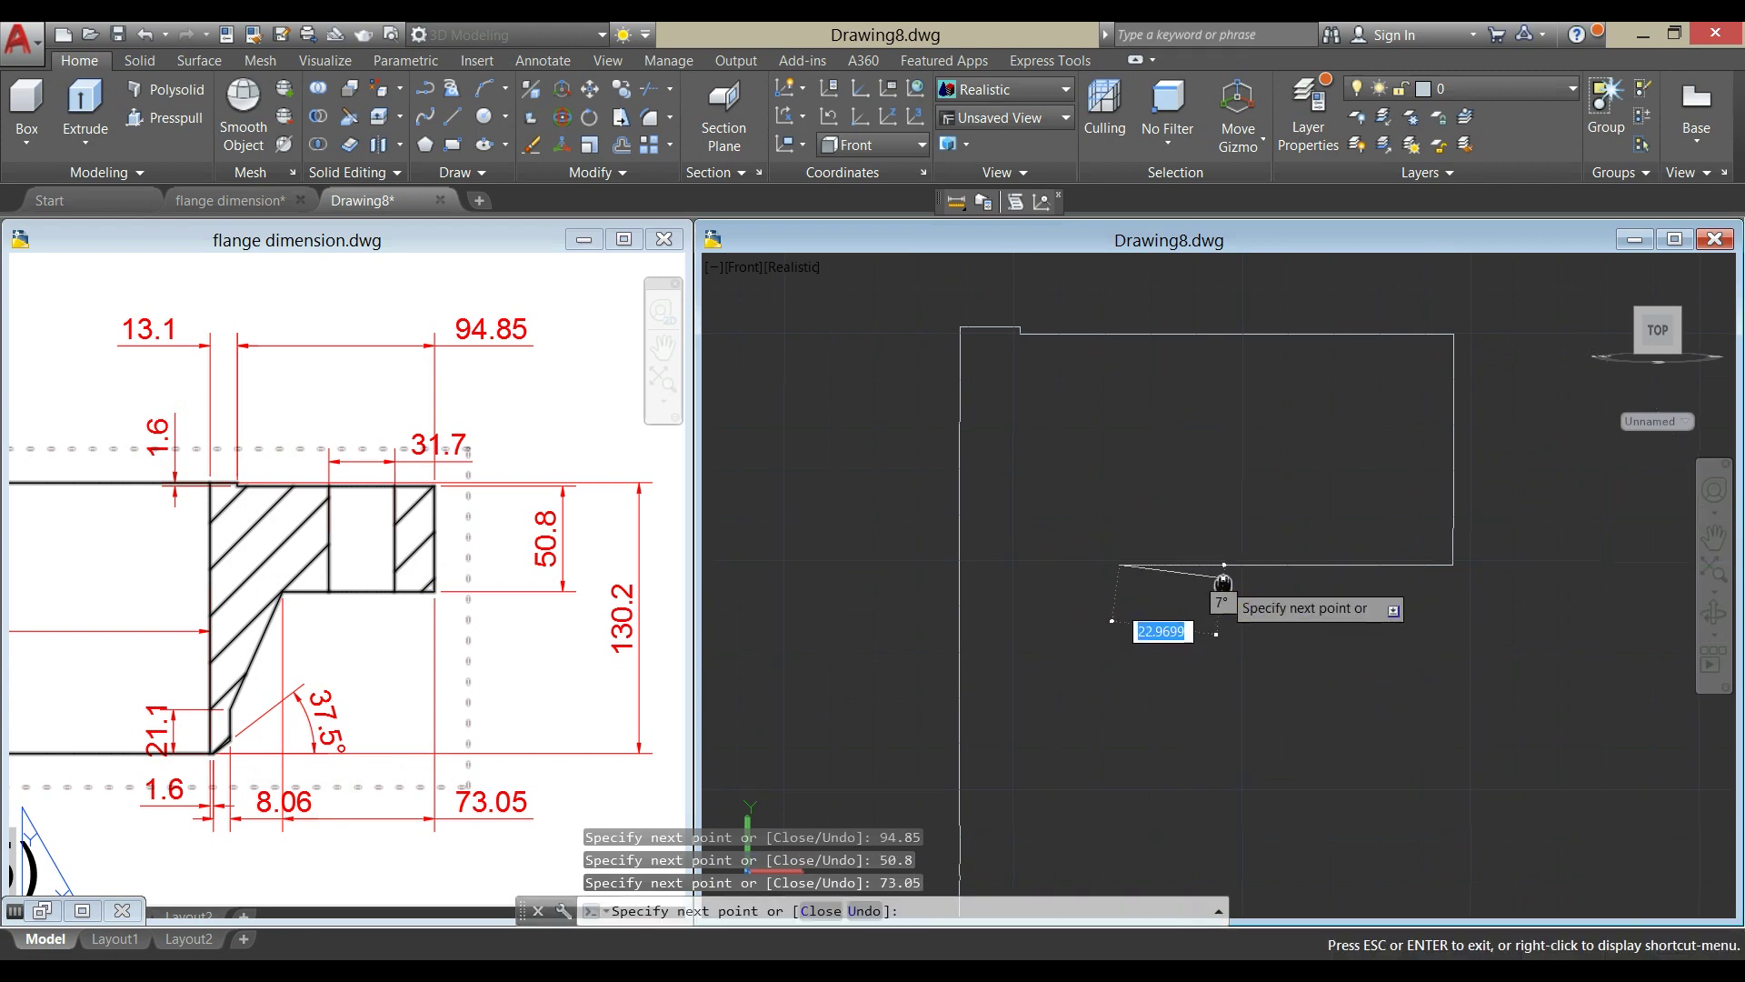
pyautogui.moveTo(1221, 579); pyautogui.dragTo(1179, 538, button='middle')
pyautogui.rightClick(1208, 526)
pyautogui.click(1236, 551)
# From the vertical line's bottom end, draw a 1.6 segment and a long 37.5° sloping line.
pyautogui.rightClick(1182, 545)
pyautogui.click(1192, 549)
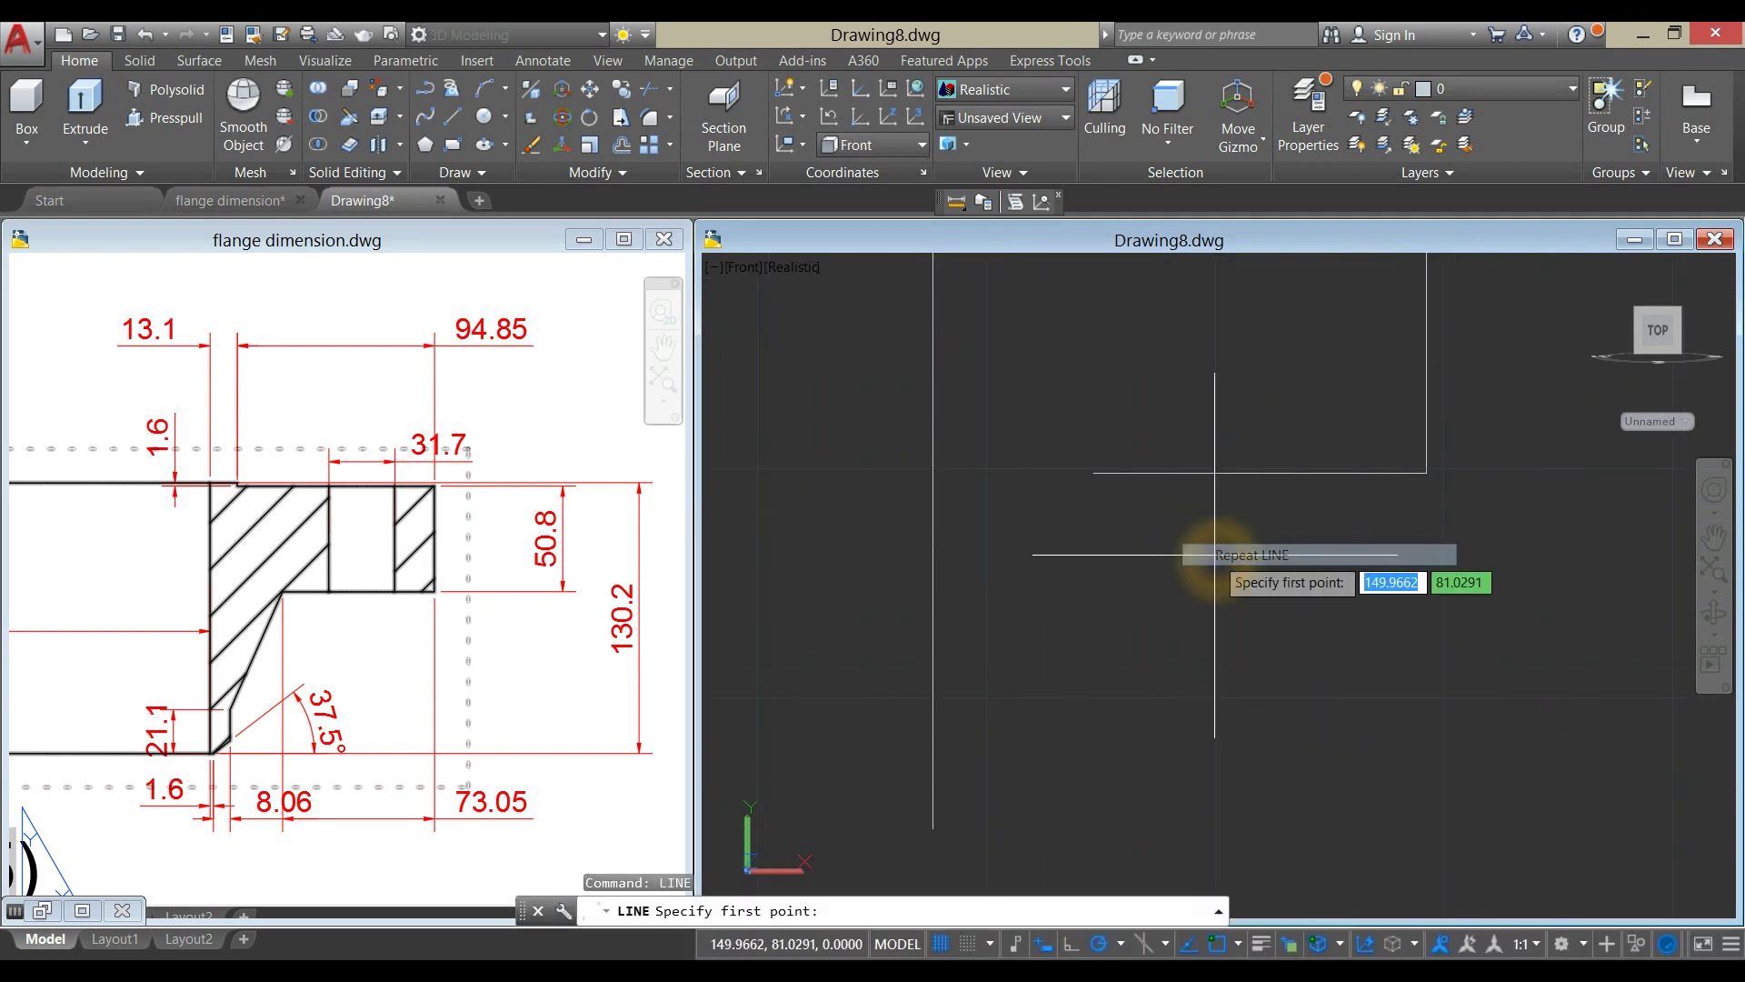
pyautogui.click(933, 828)
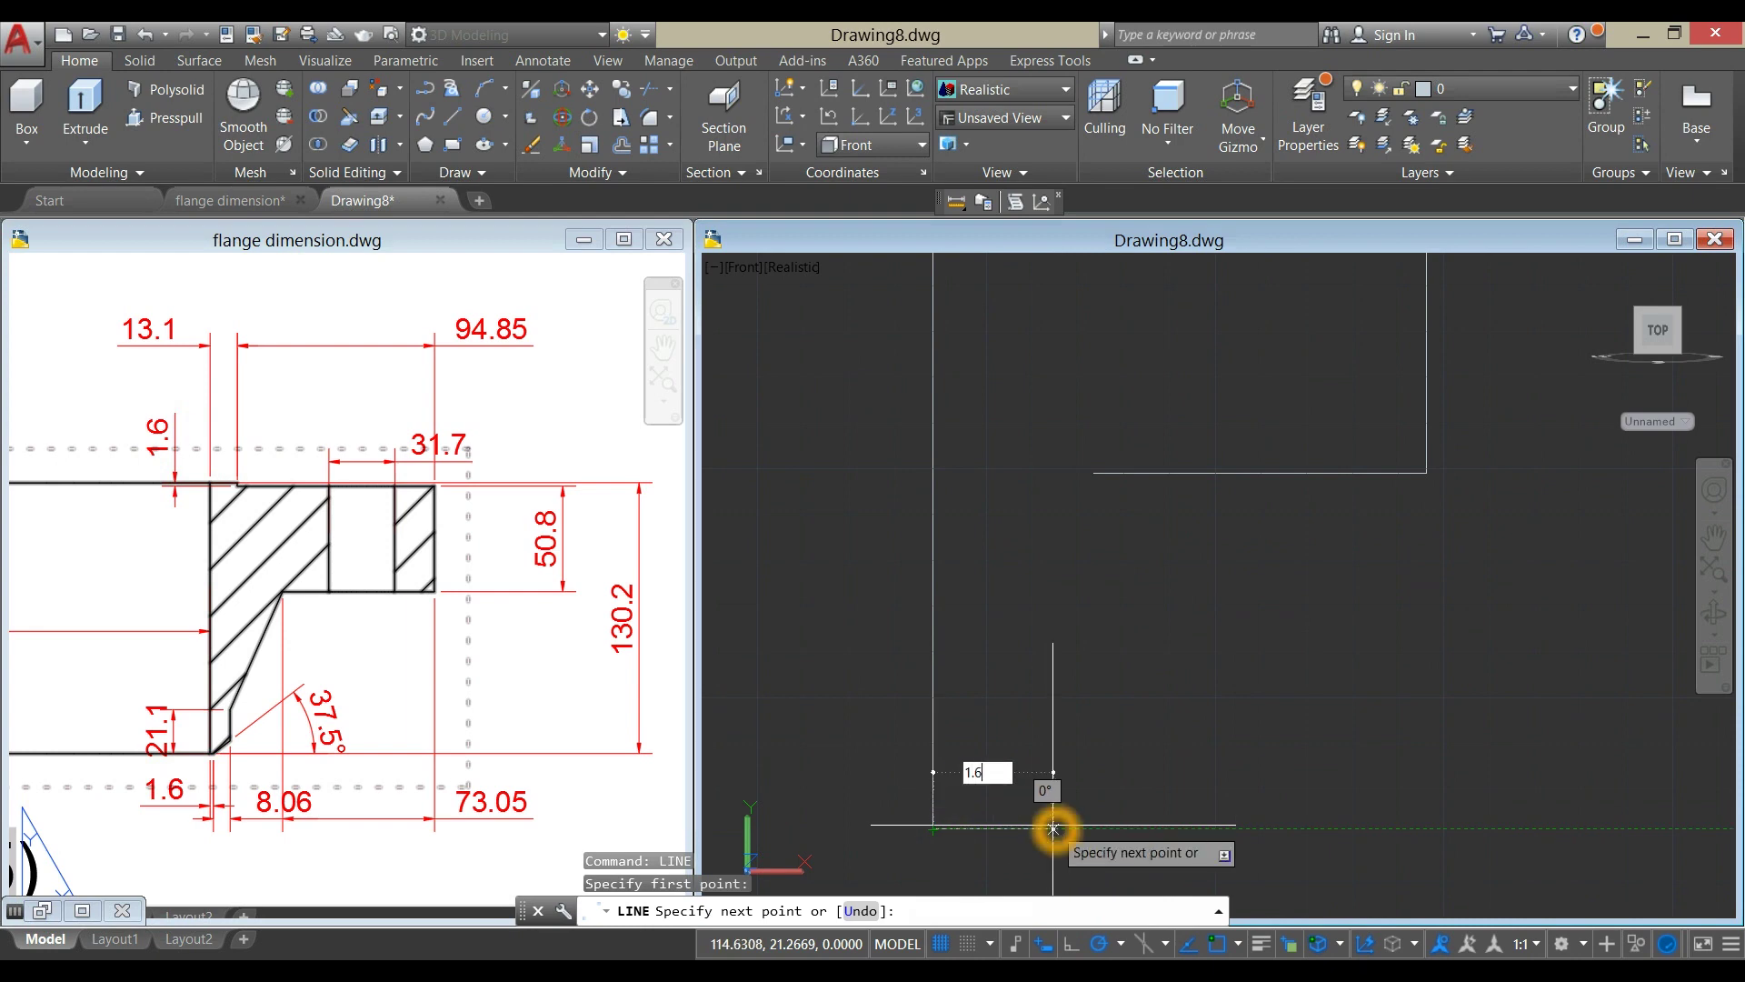
pyautogui.press('Return')
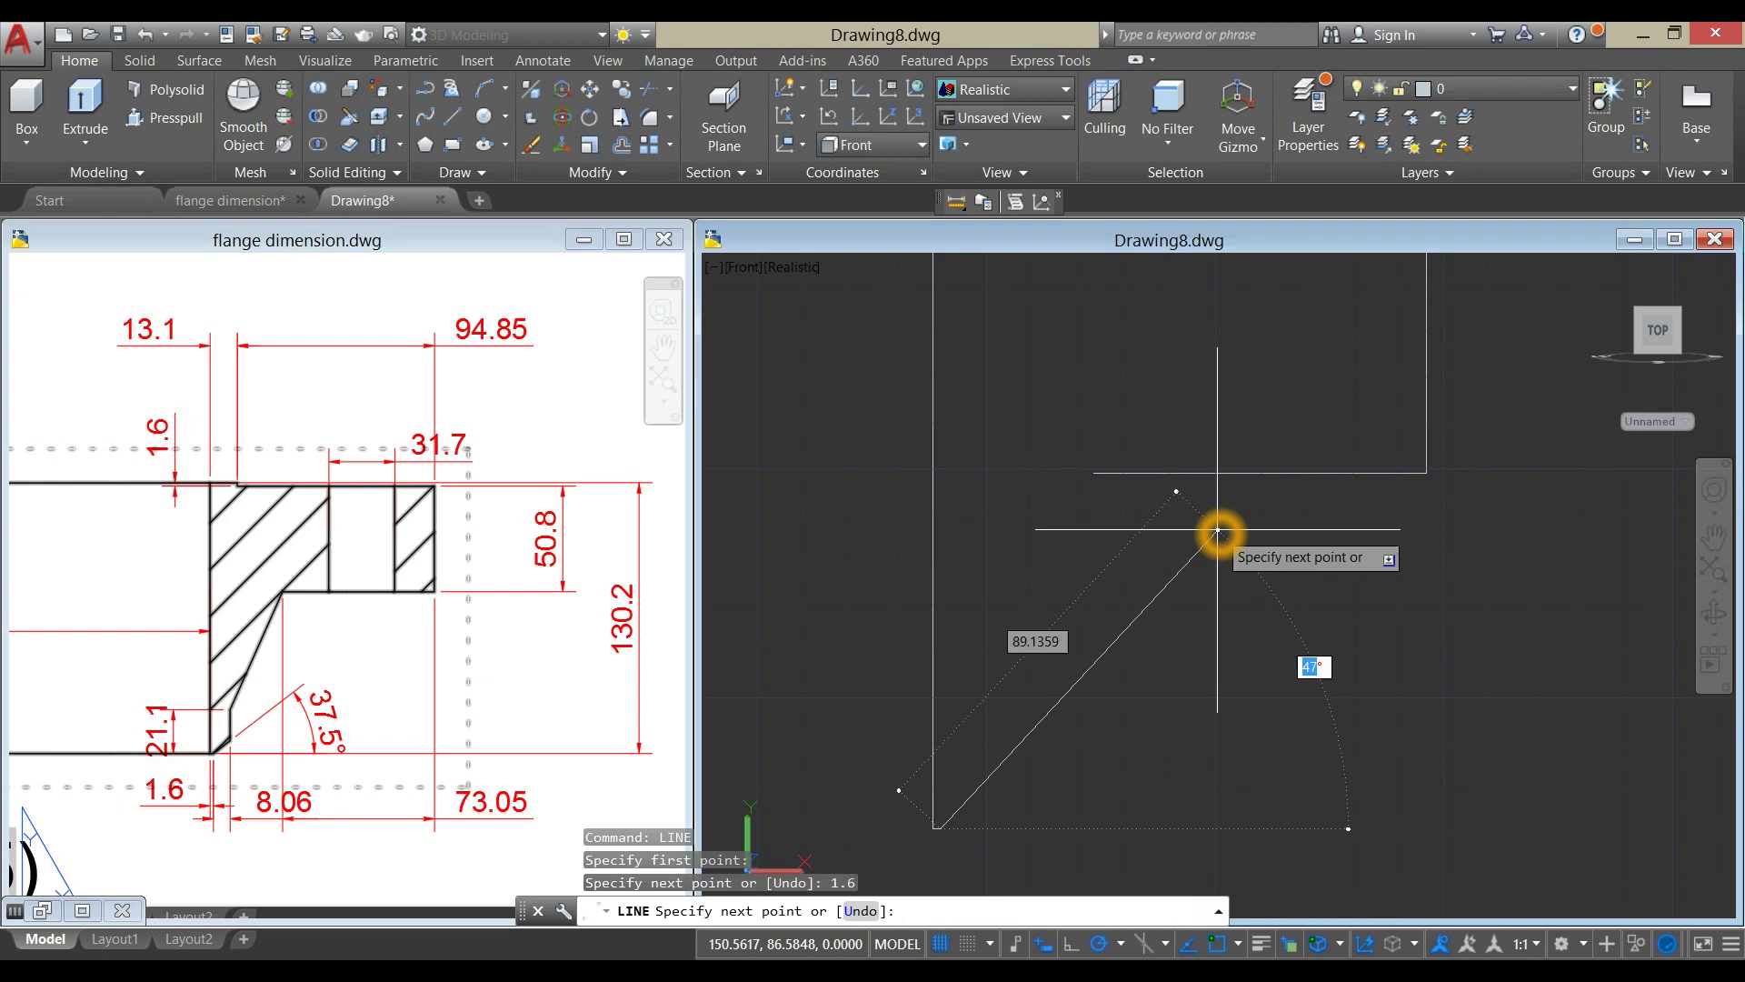
pyautogui.press('Return')
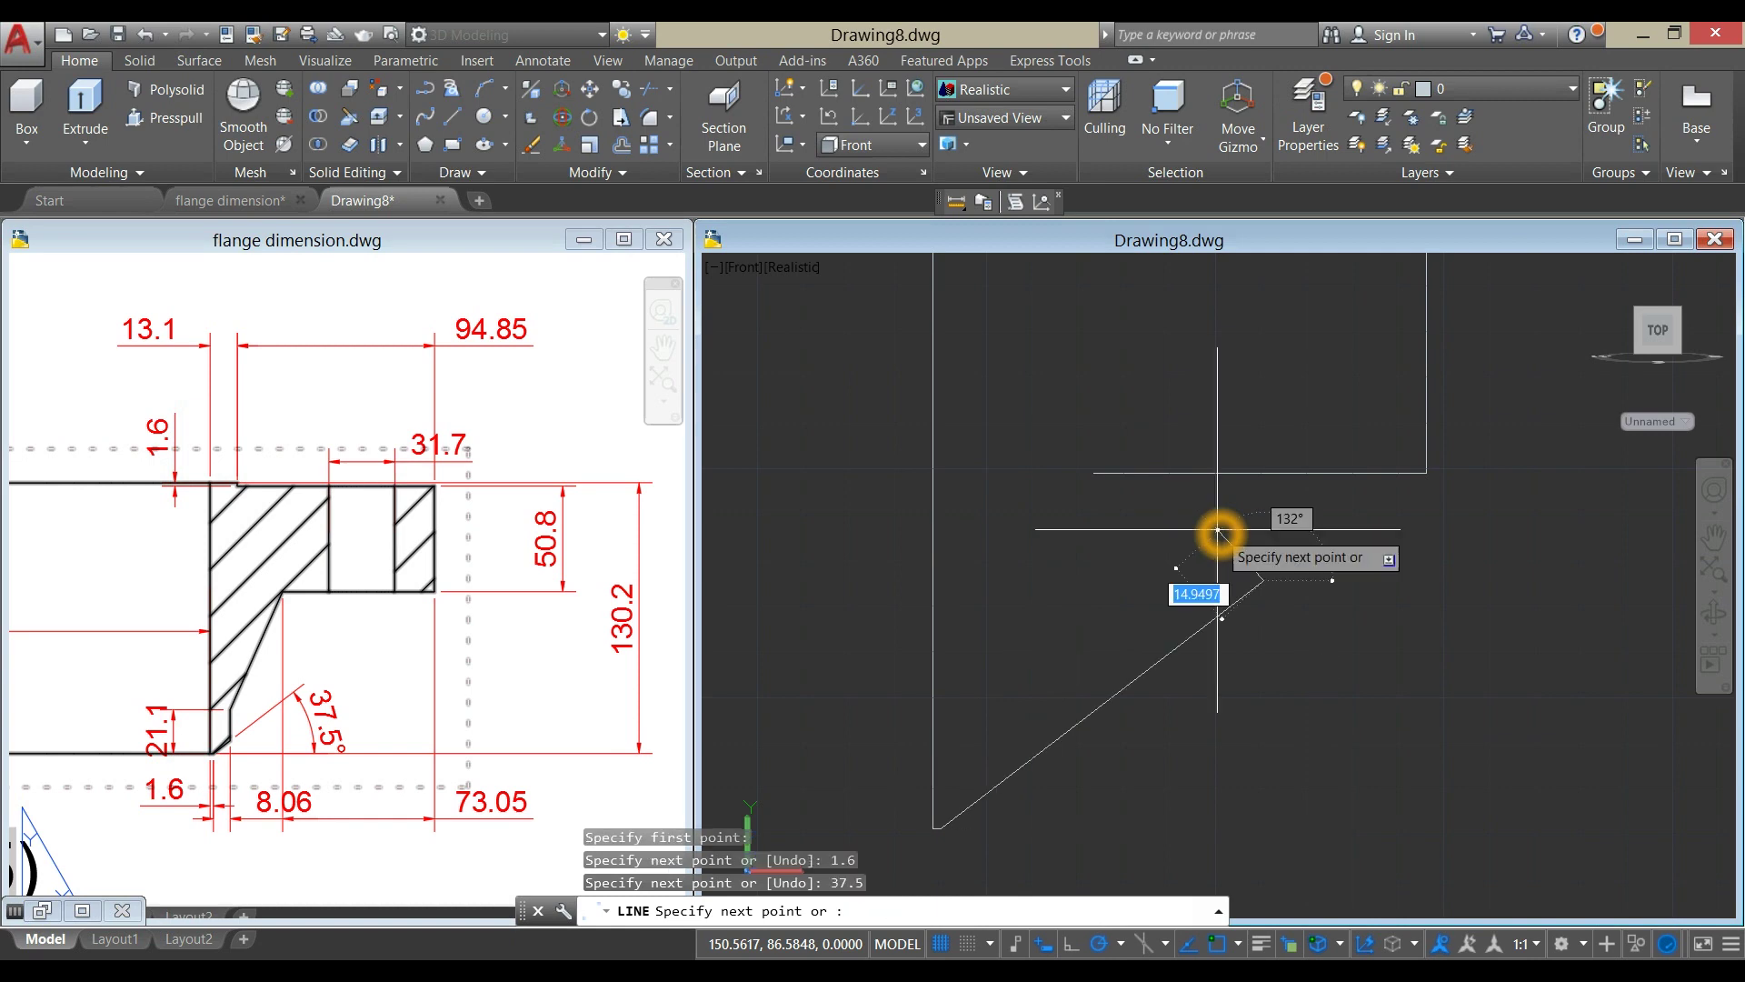
pyautogui.rightClick(1271, 531)
pyautogui.click(1309, 551)
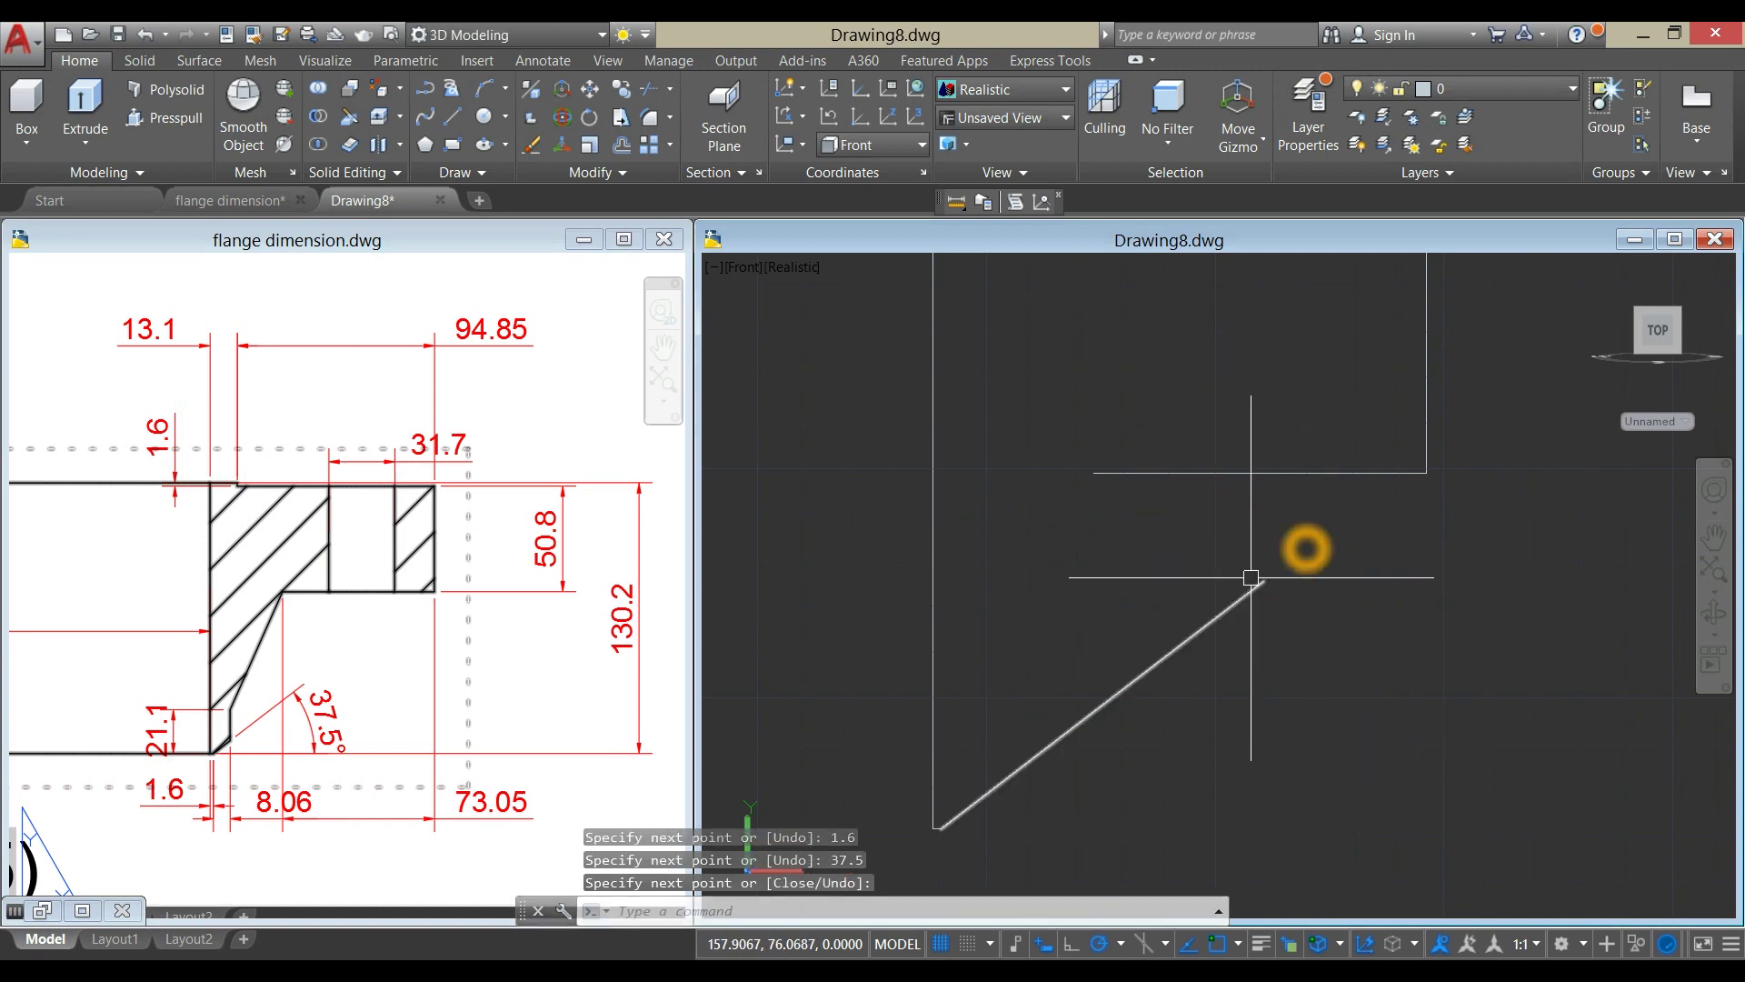
pyautogui.click(185, 886)
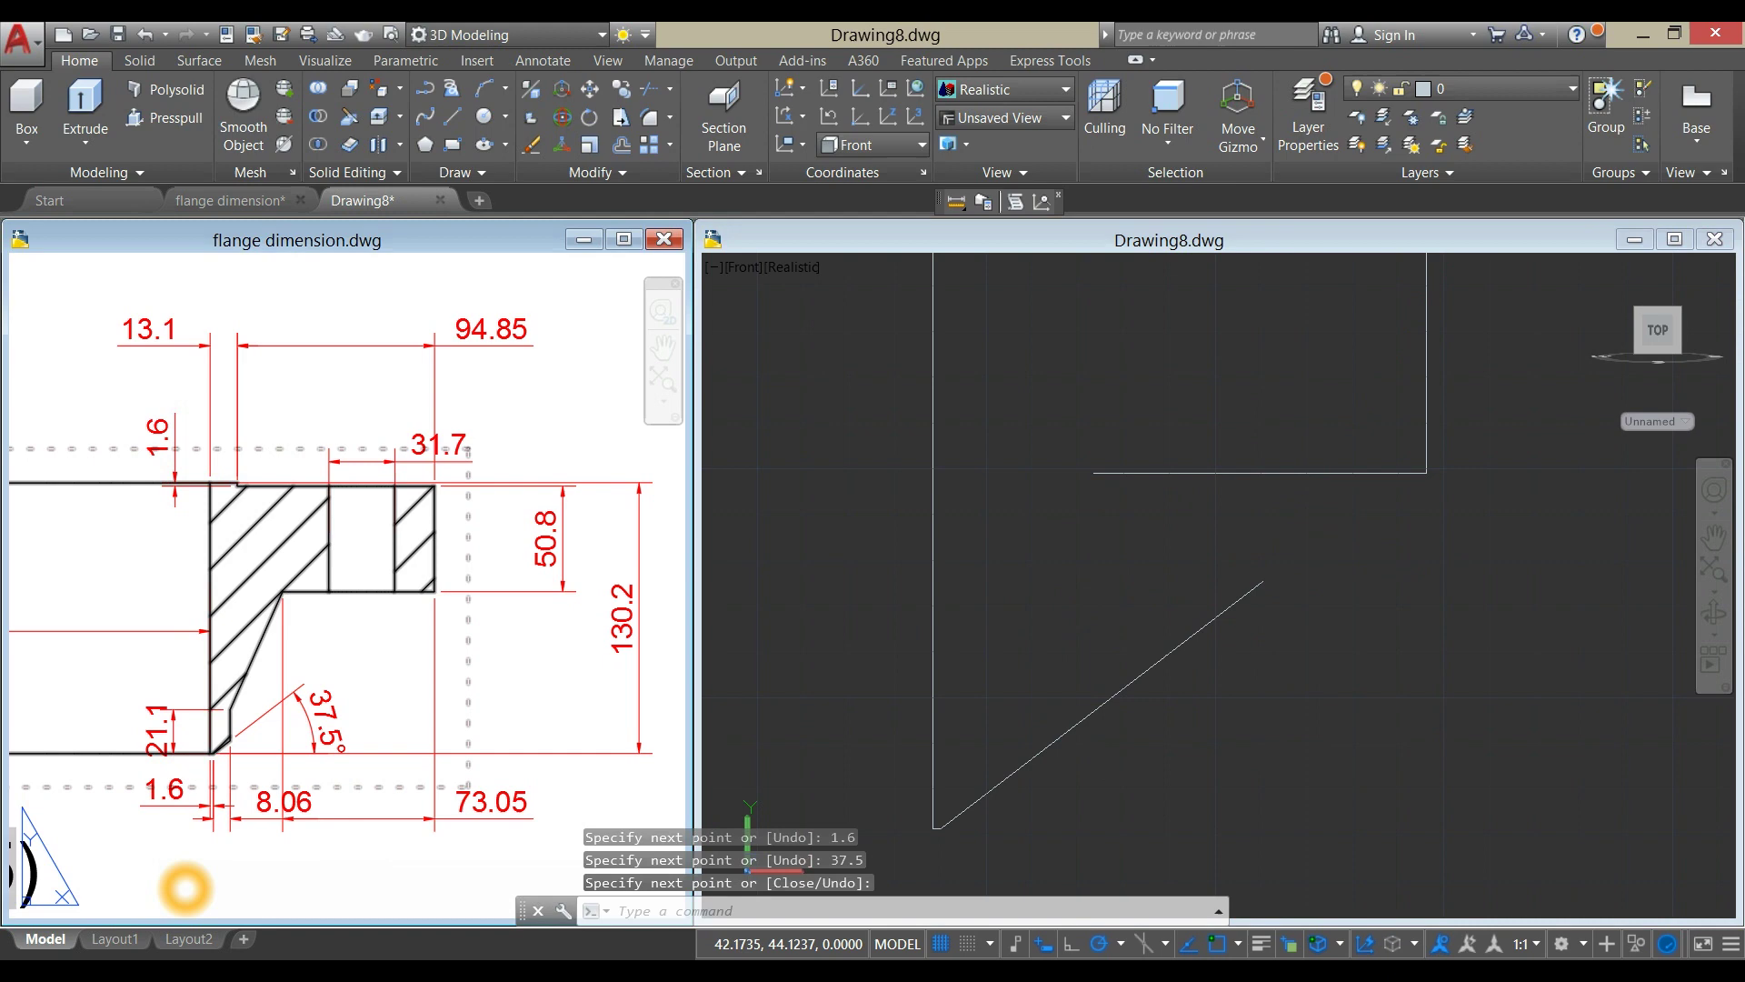
# Zoom the flange drawing to read the 21.1 and 8.06 dimensions.
pyautogui.scroll(3, 232, 773)
pyautogui.moveTo(226, 775)
pyautogui.mouseDown(button='middle')
pyautogui.moveTo(332, 701)
pyautogui.moveTo(343, 718)
pyautogui.mouseUp(button='middle')
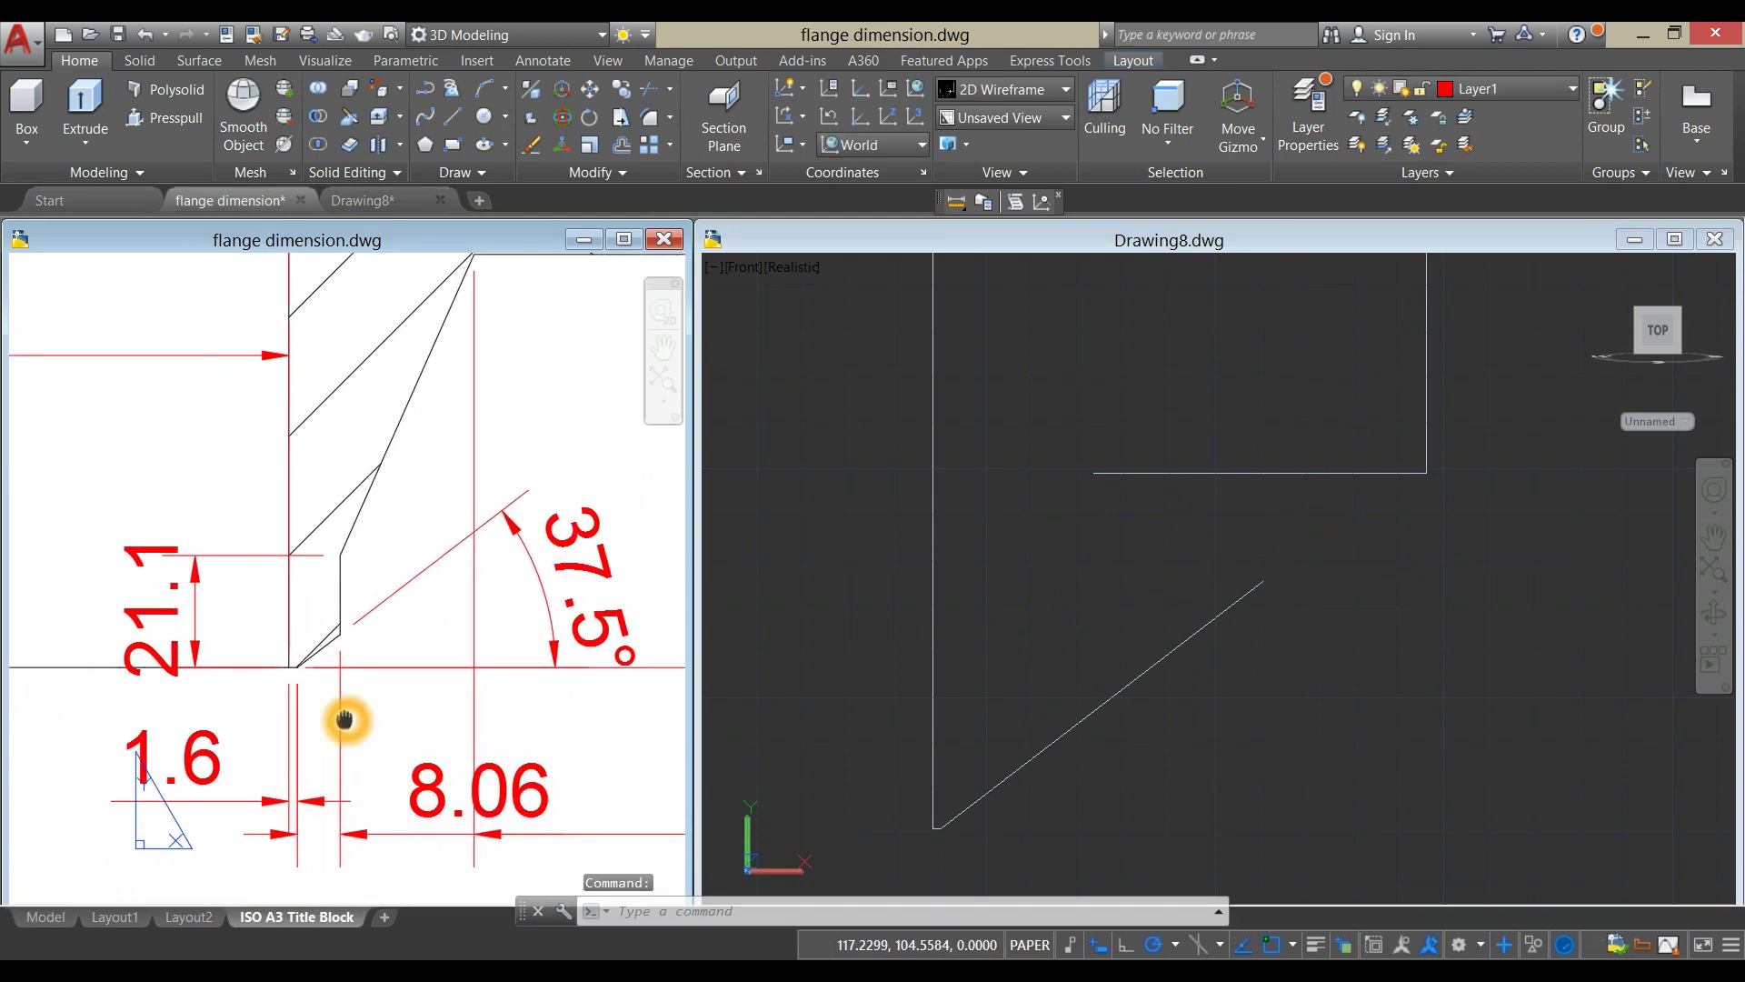
pyautogui.scroll(2, 293, 661)
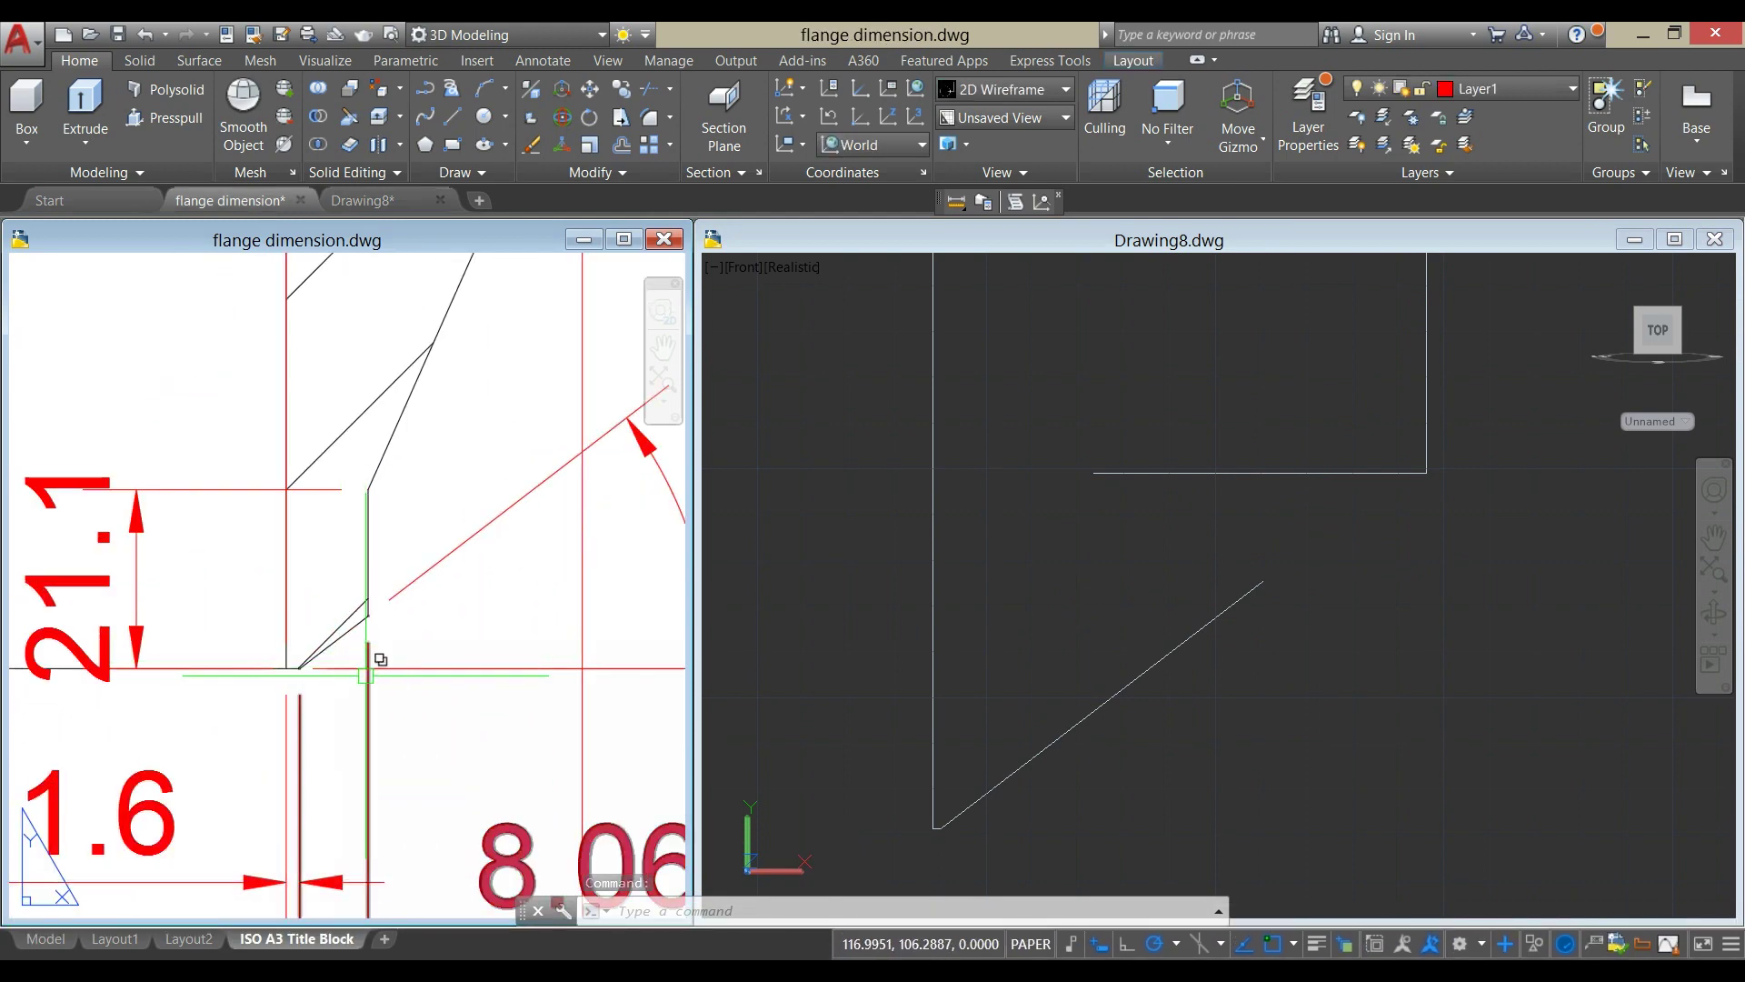
pyautogui.scroll(-2, 366, 677)
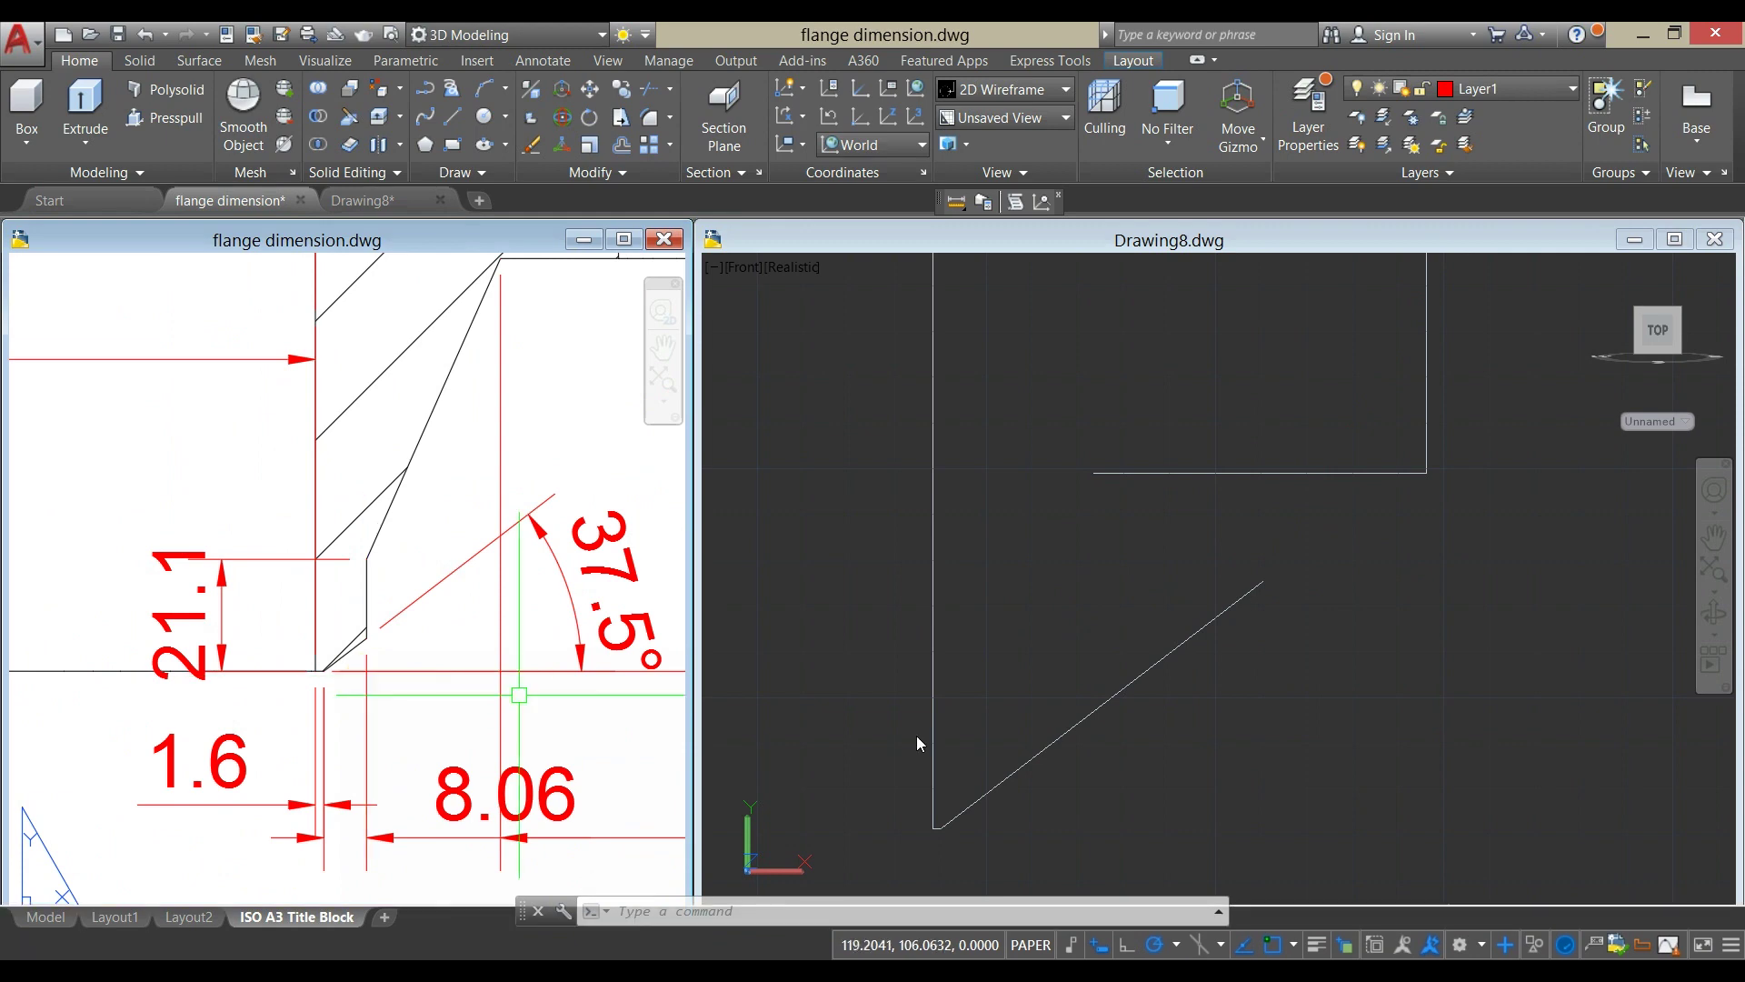
# From the profile's bottom corner in Drawing8, draw lines 8.06 right and 21.1 up.
pyautogui.click(1120, 768)
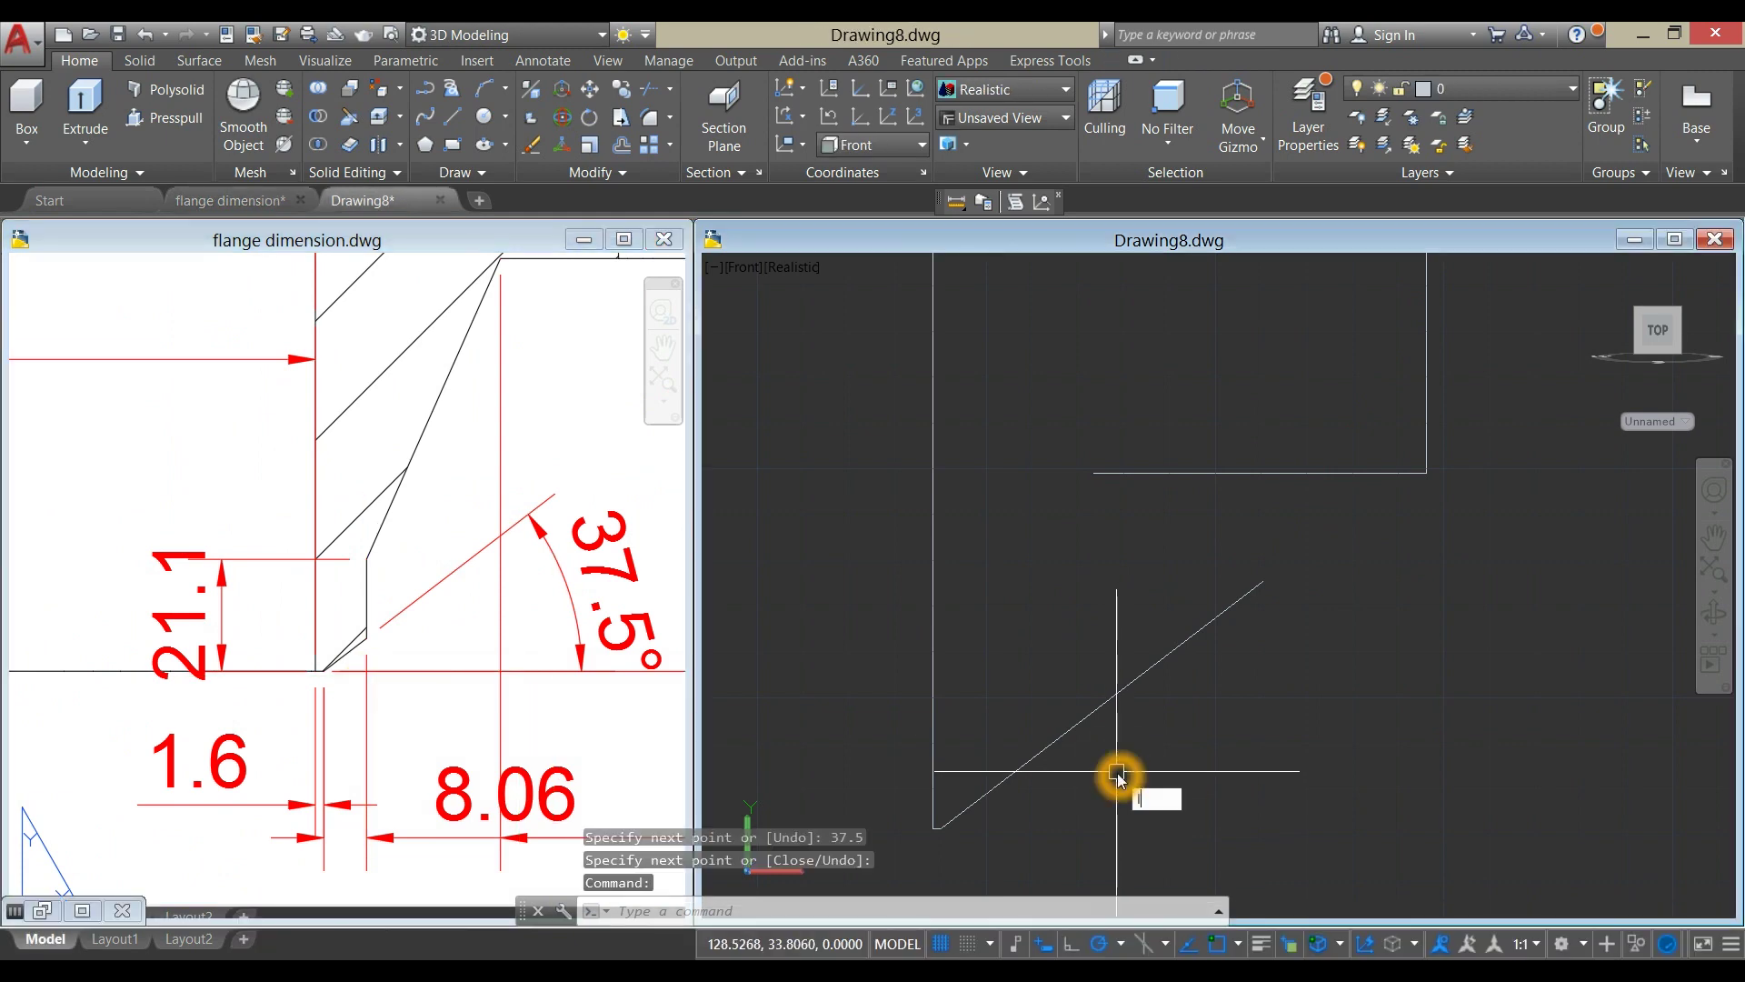
pyautogui.write('l')
pyautogui.press('Return')
pyautogui.scroll(3, 957, 847)
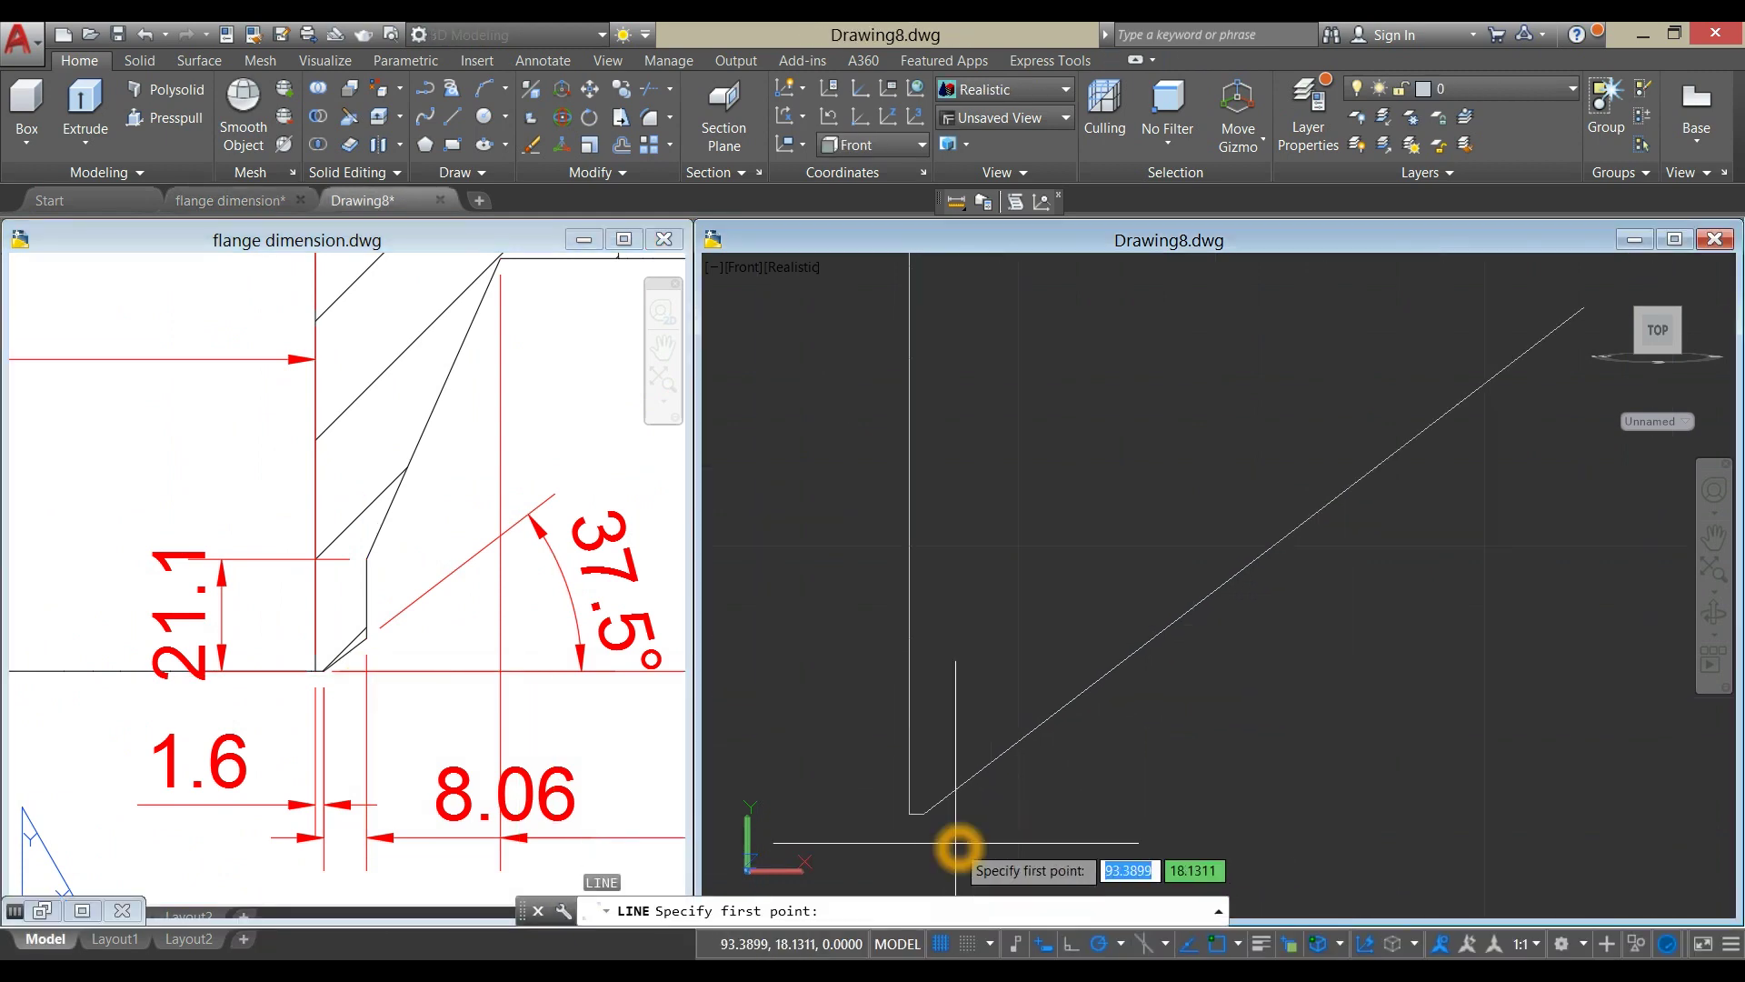
pyautogui.scroll(1, 957, 847)
pyautogui.click(910, 800)
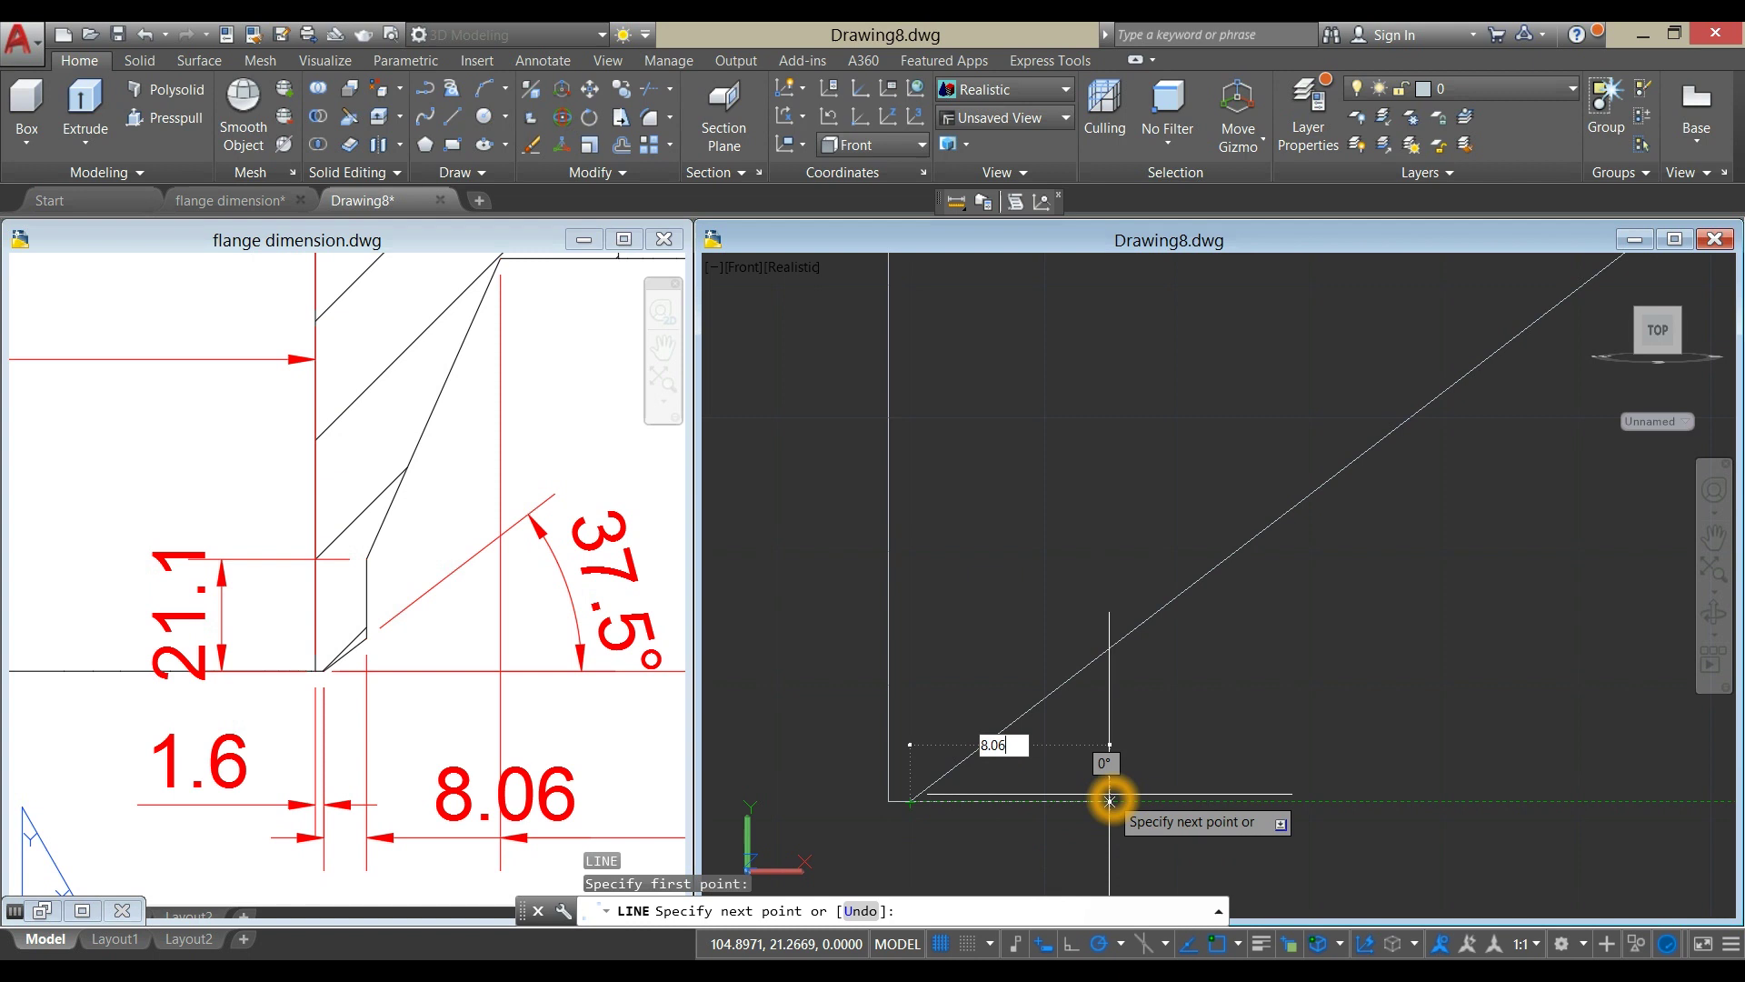
pyautogui.write('8.06')
pyautogui.press('Return')
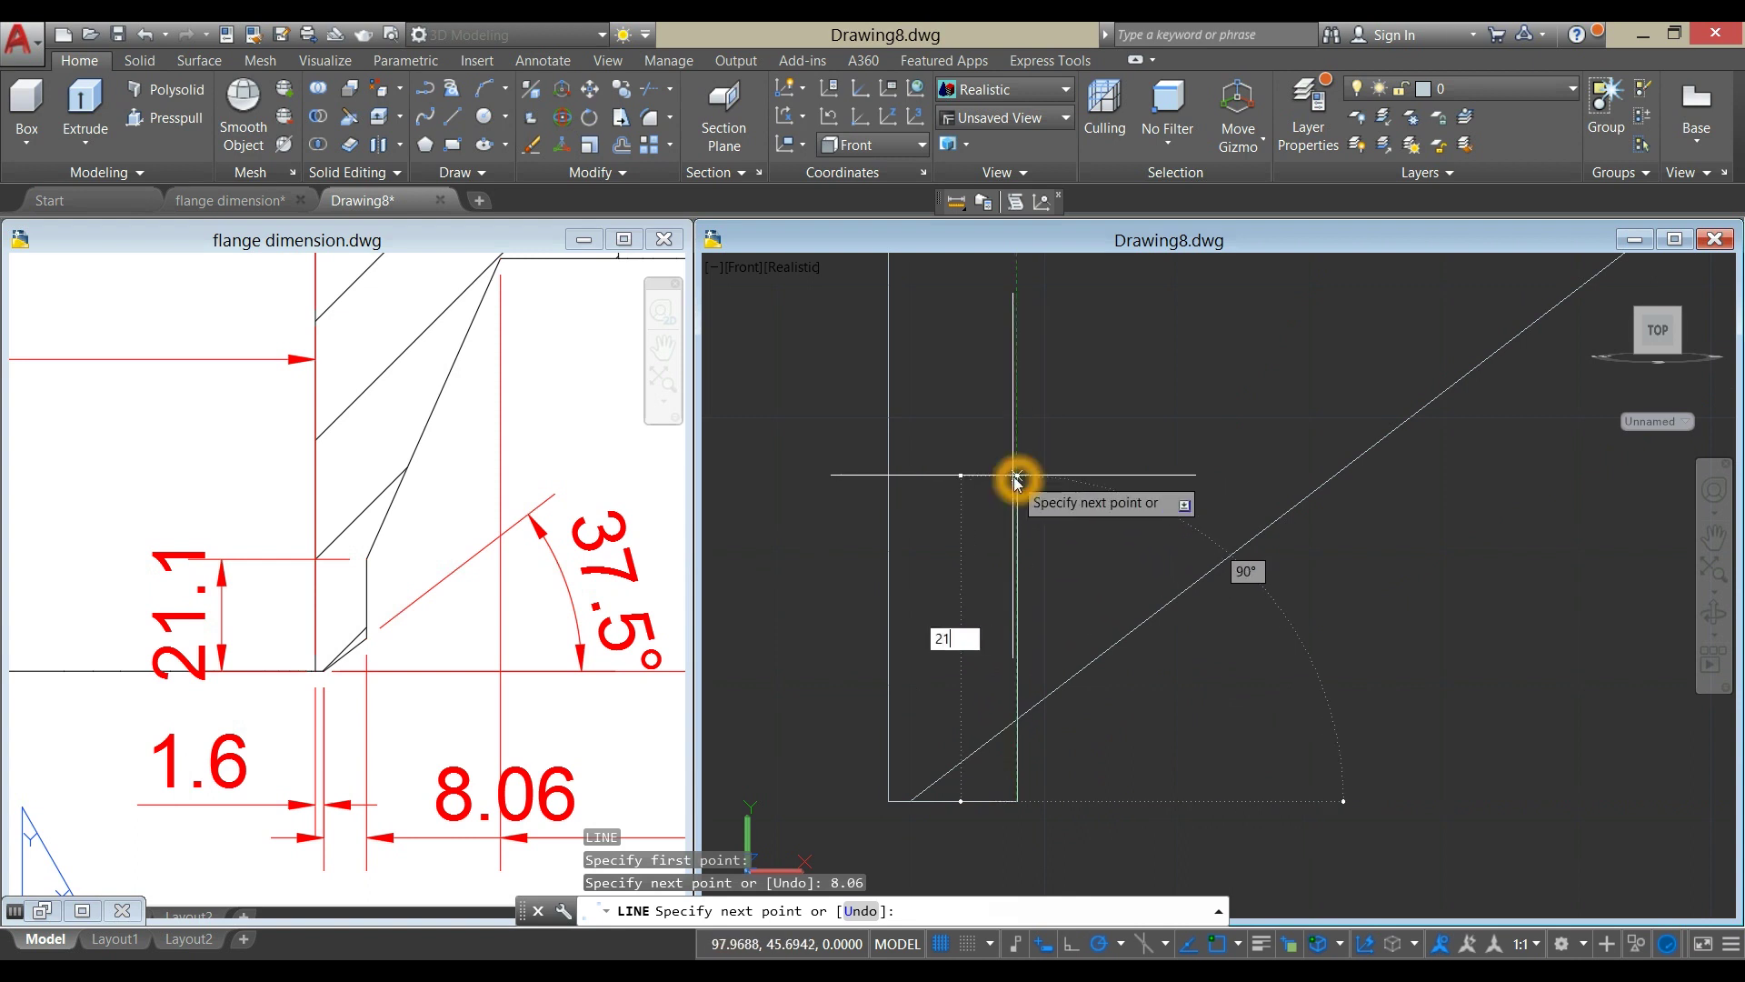
pyautogui.press('Return')
pyautogui.rightClick(1081, 460)
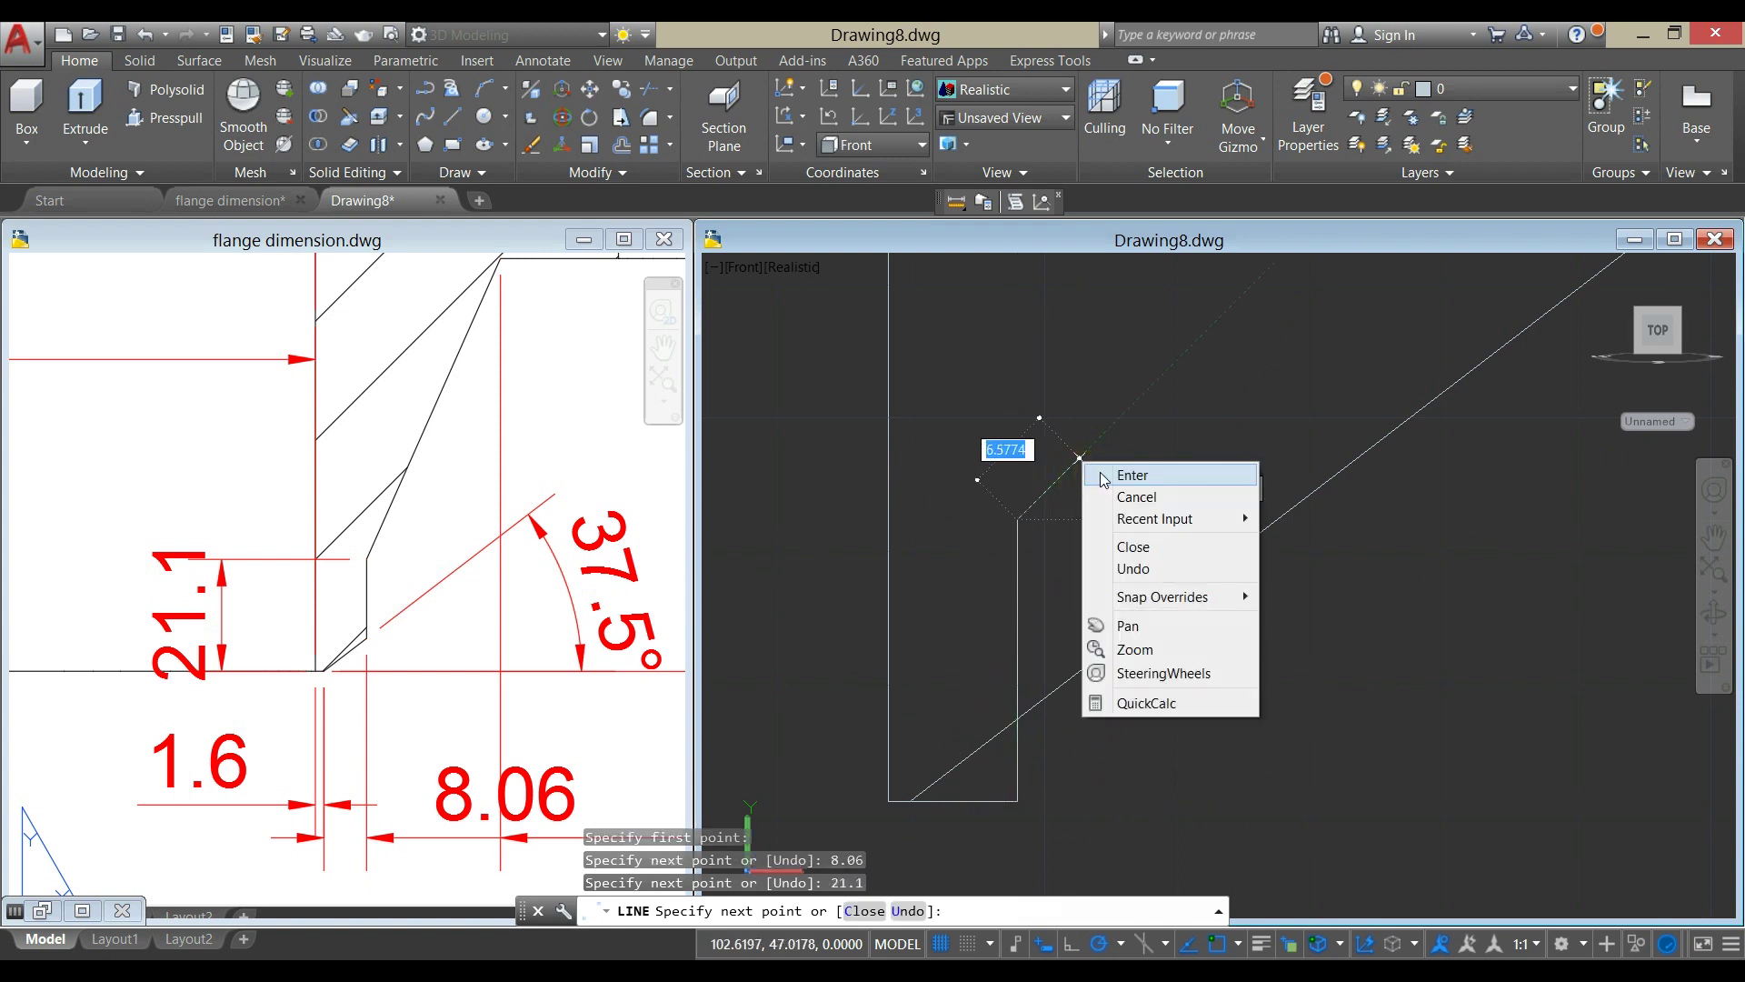
pyautogui.click(1103, 477)
pyautogui.scroll(-4, 1064, 546)
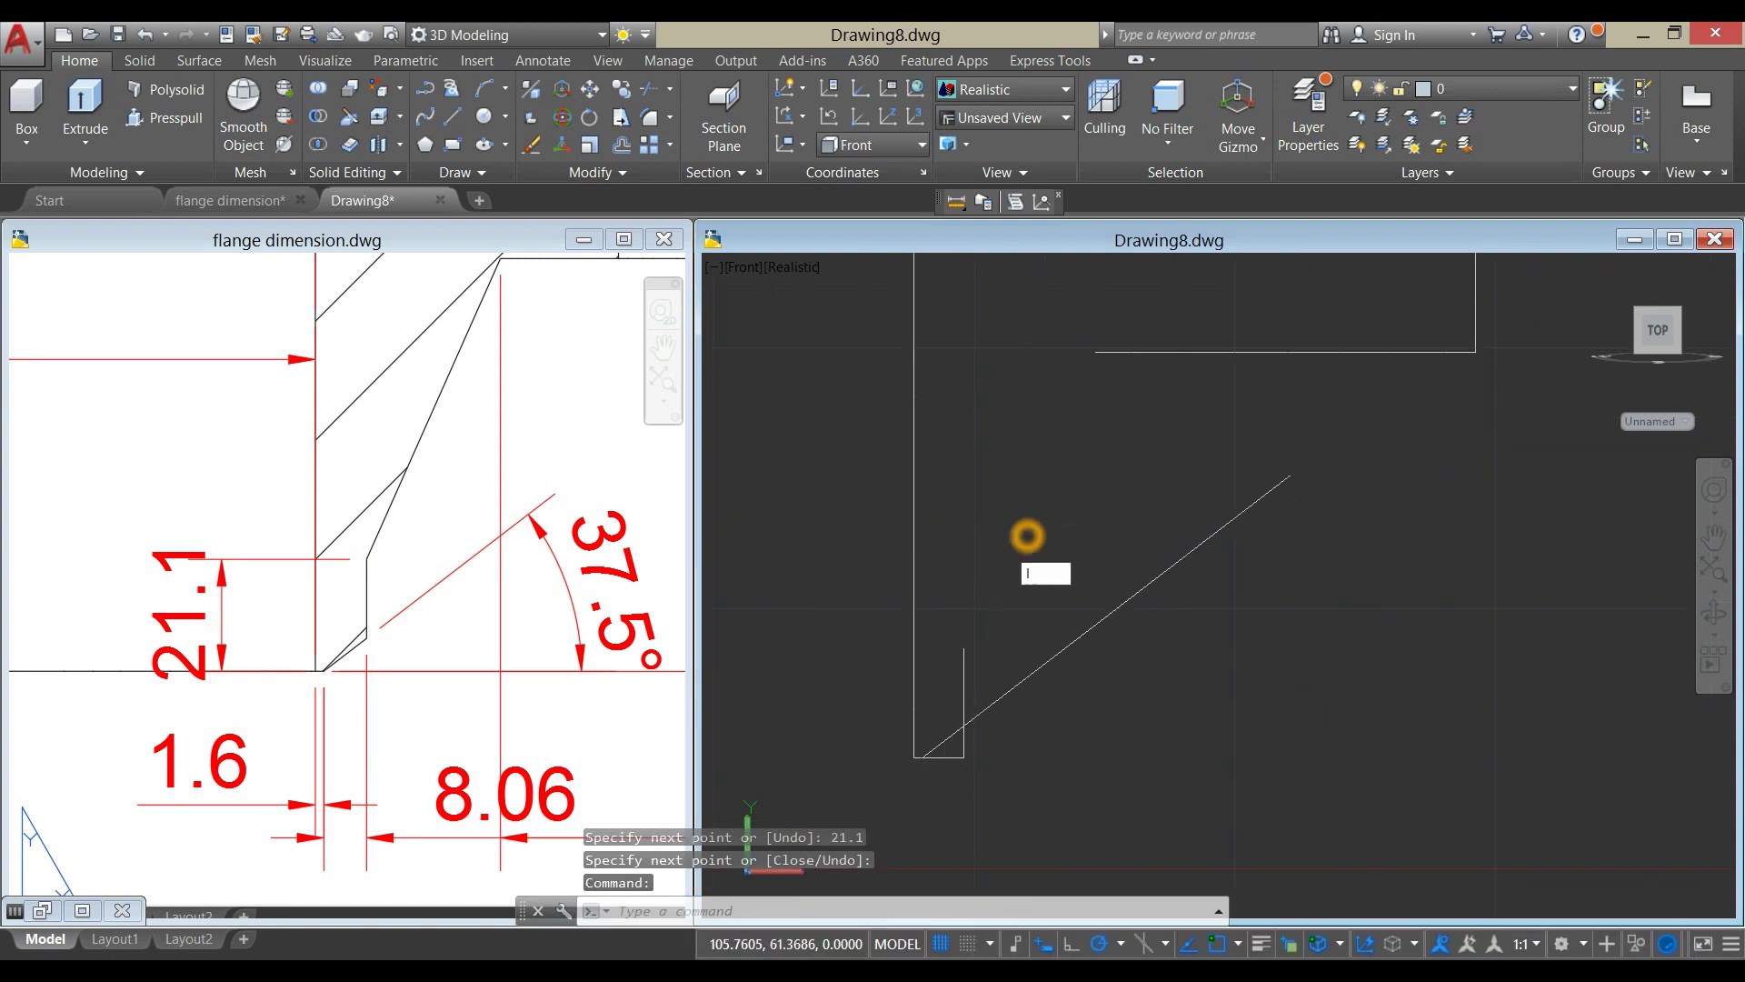
# Draw a sloping line from the top of the 21.1 segment to the horizontal line's endpoint.
pyautogui.press('Return')
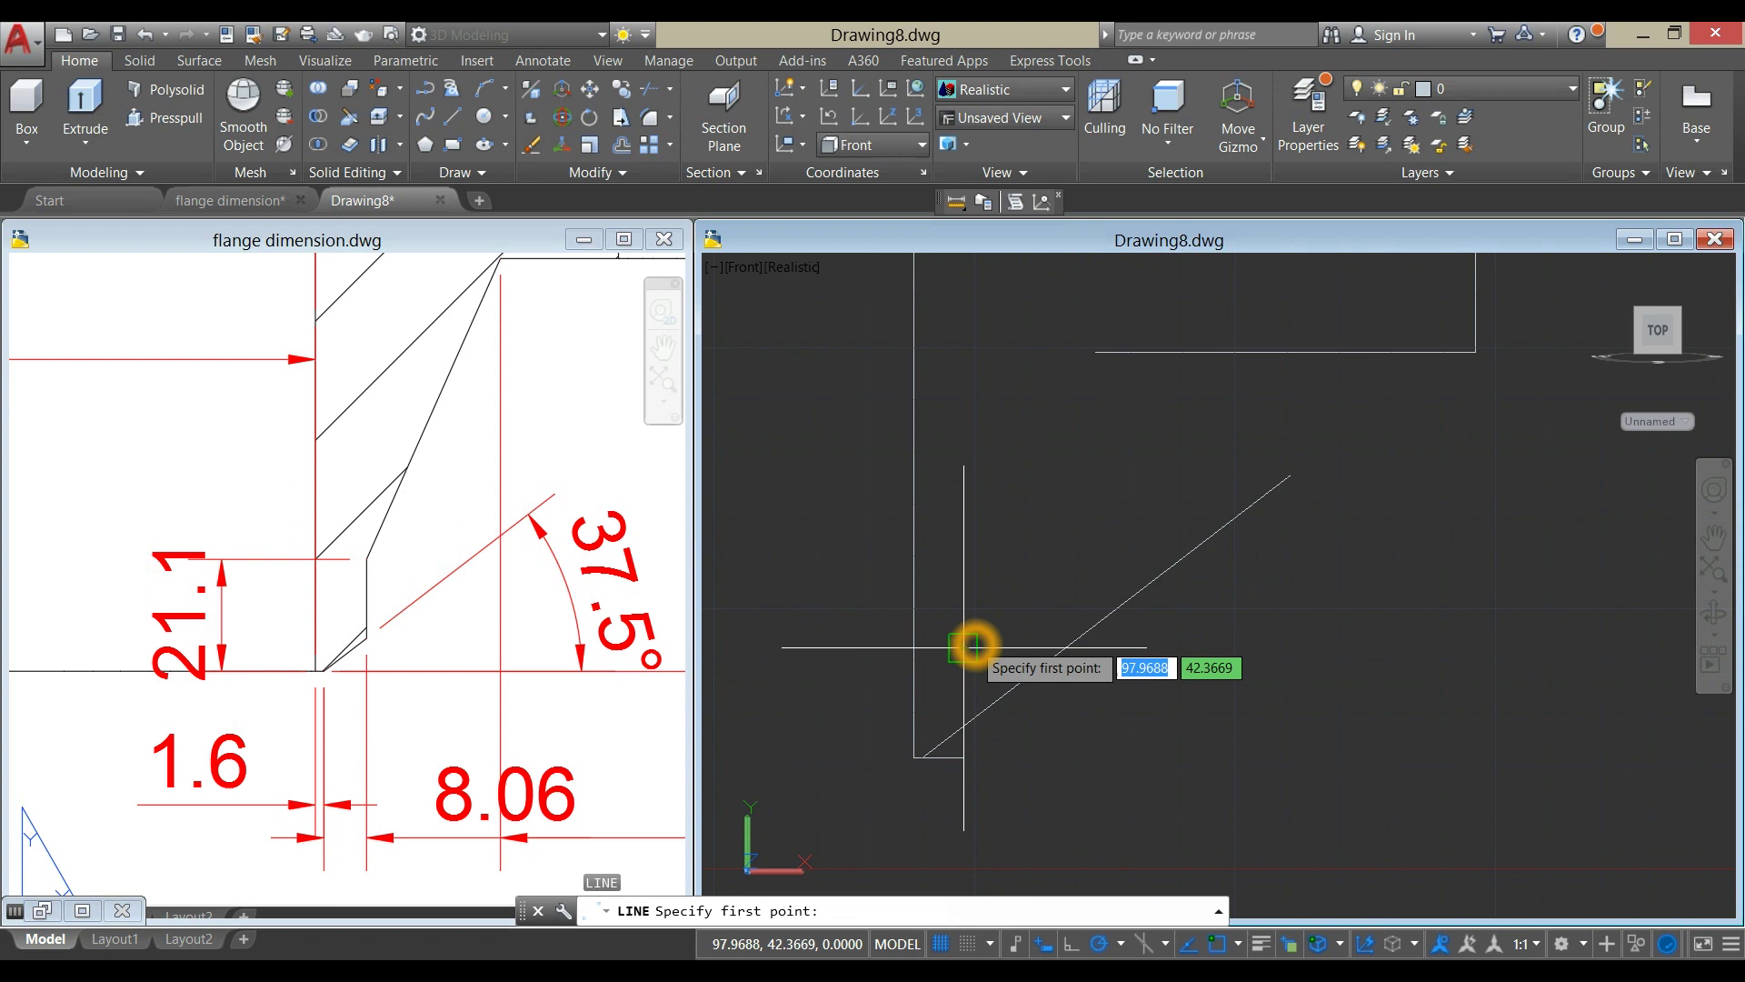
pyautogui.click(976, 646)
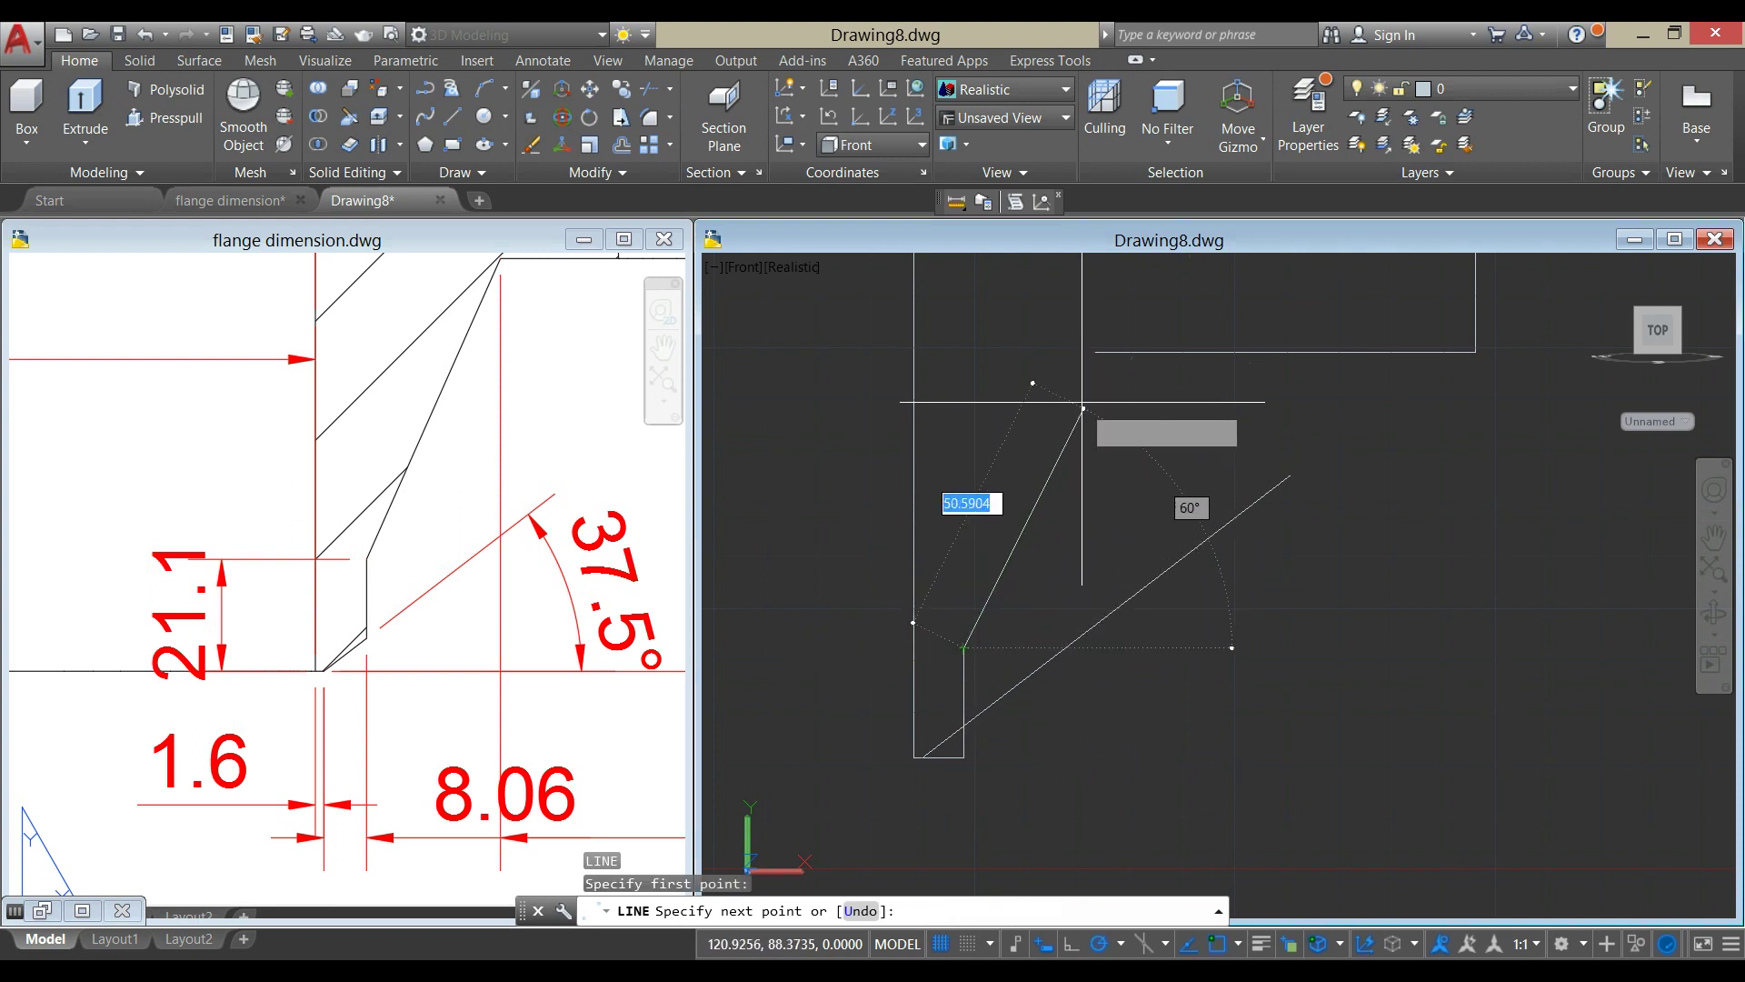
pyautogui.click(1094, 352)
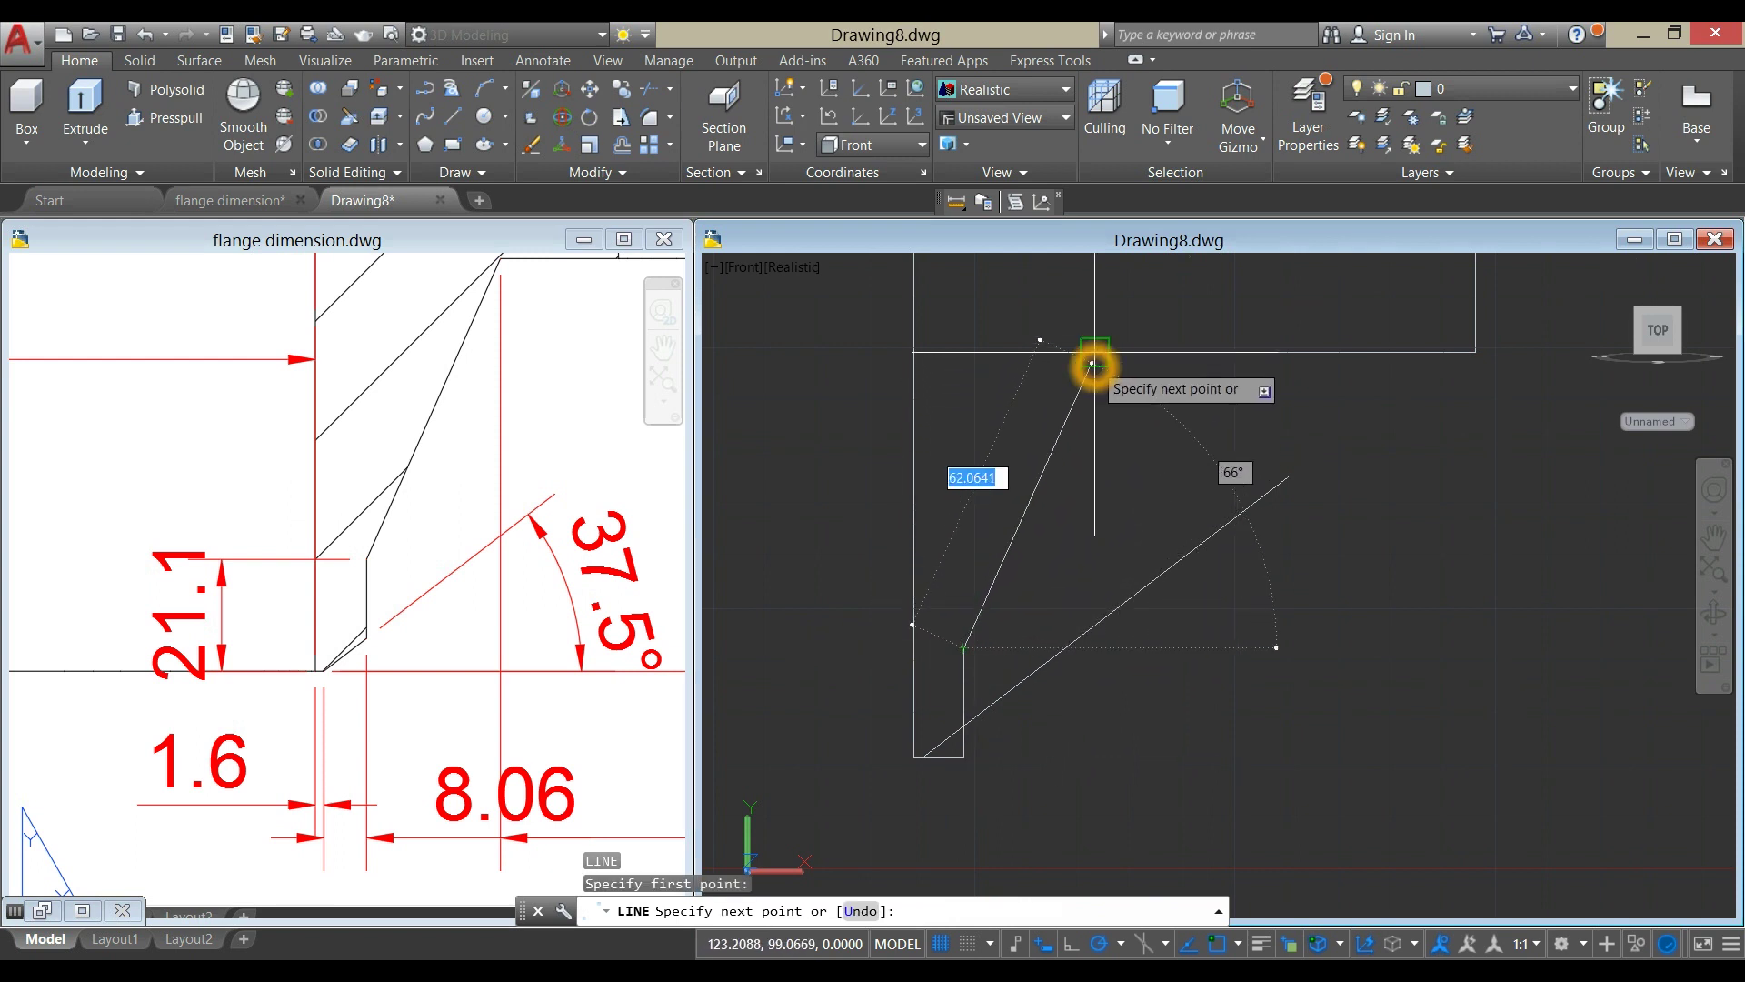
pyautogui.rightClick(1123, 392)
pyautogui.click(1173, 405)
pyautogui.press('Escape')
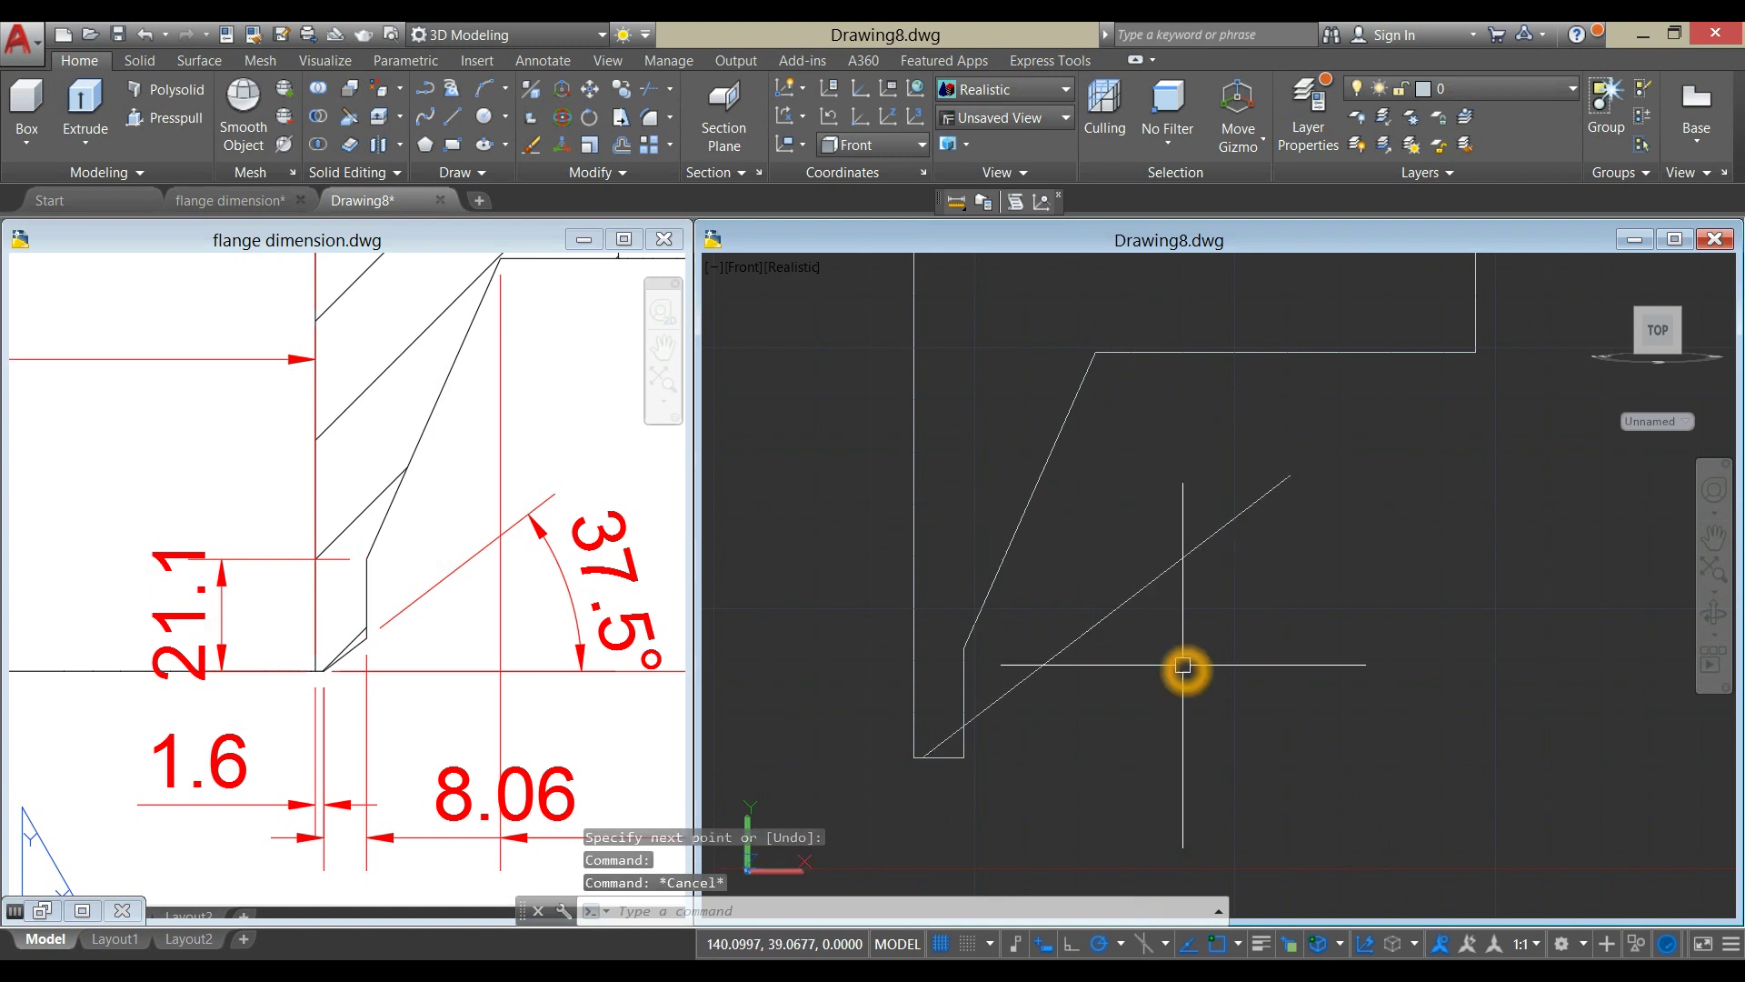
# Trim the excess line pieces near the profile's bottom corner.
pyautogui.rightClick(1201, 665)
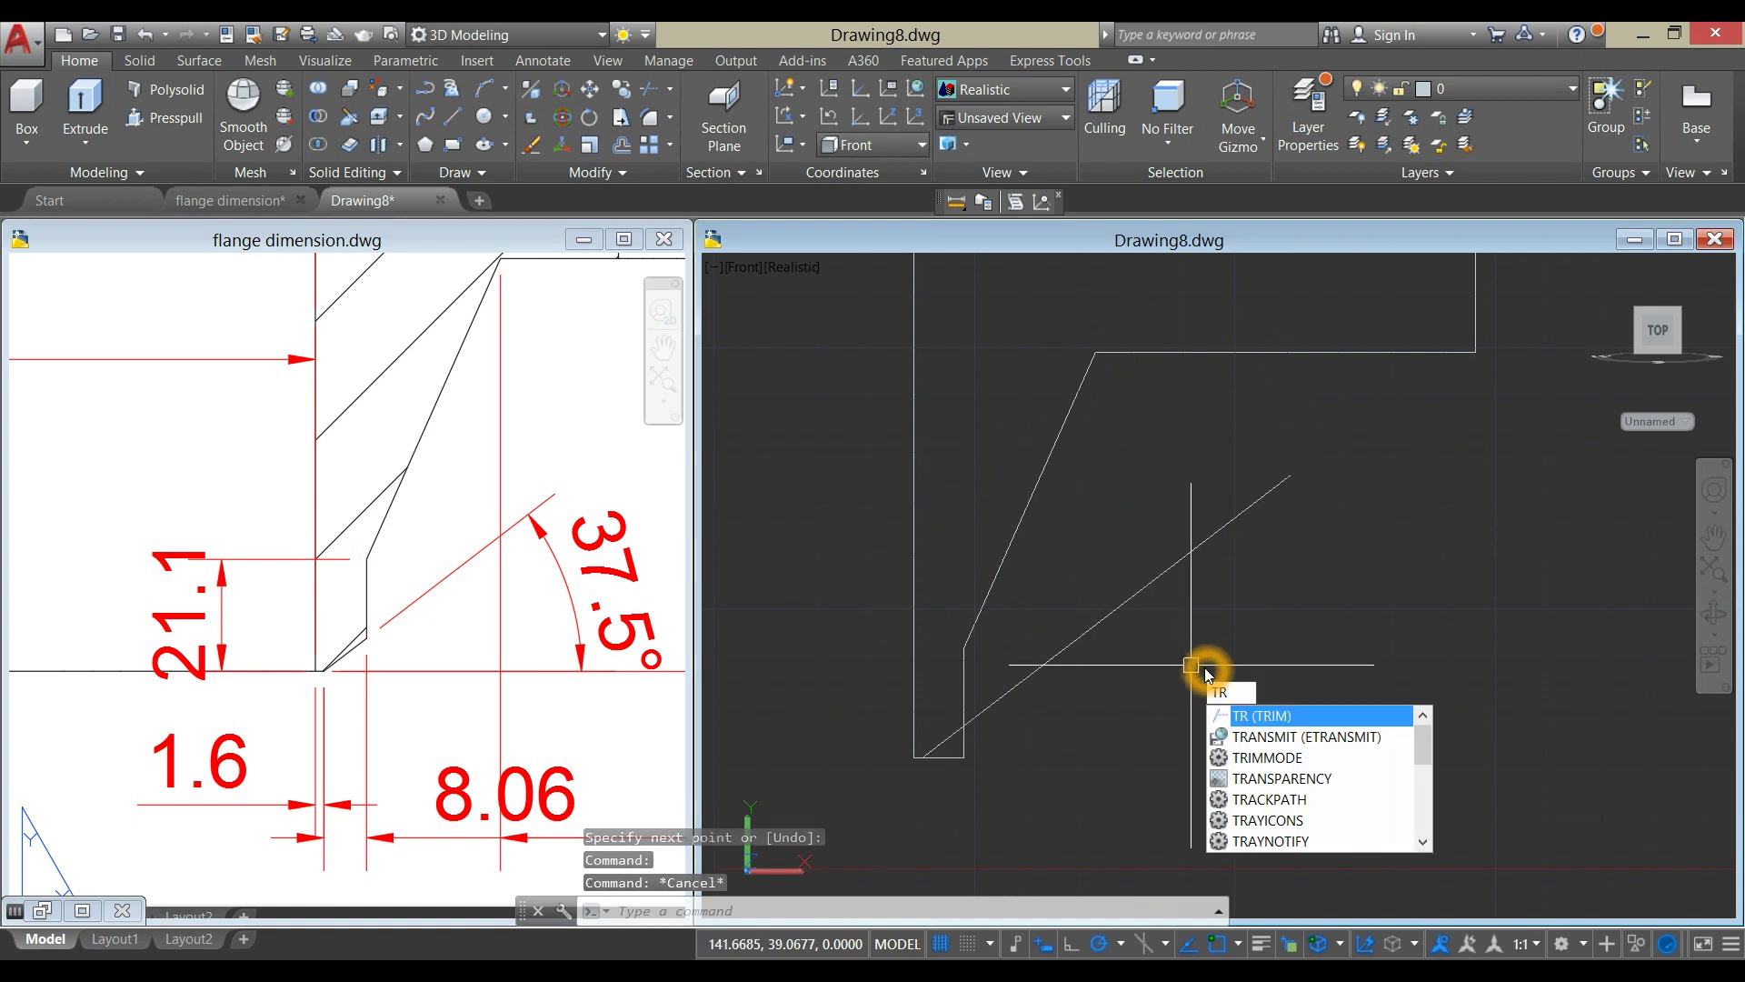
pyautogui.press('Return')
pyautogui.press('Return')
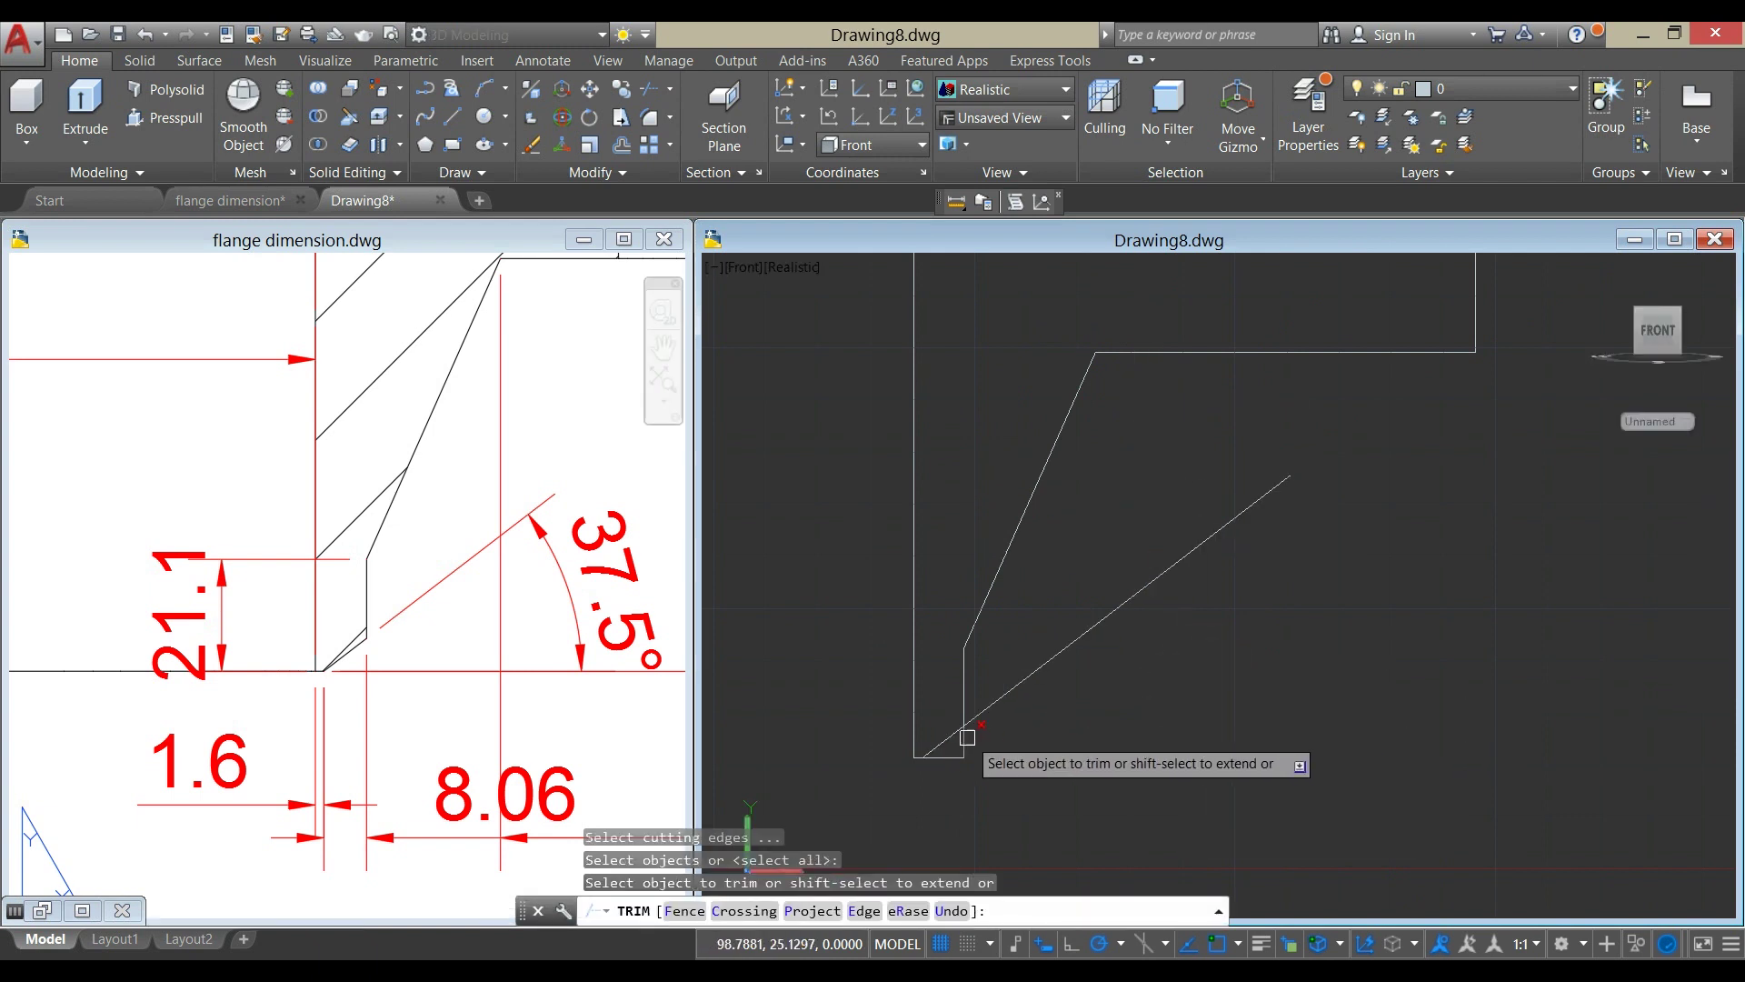
pyautogui.click(978, 708)
pyautogui.scroll(3, 967, 746)
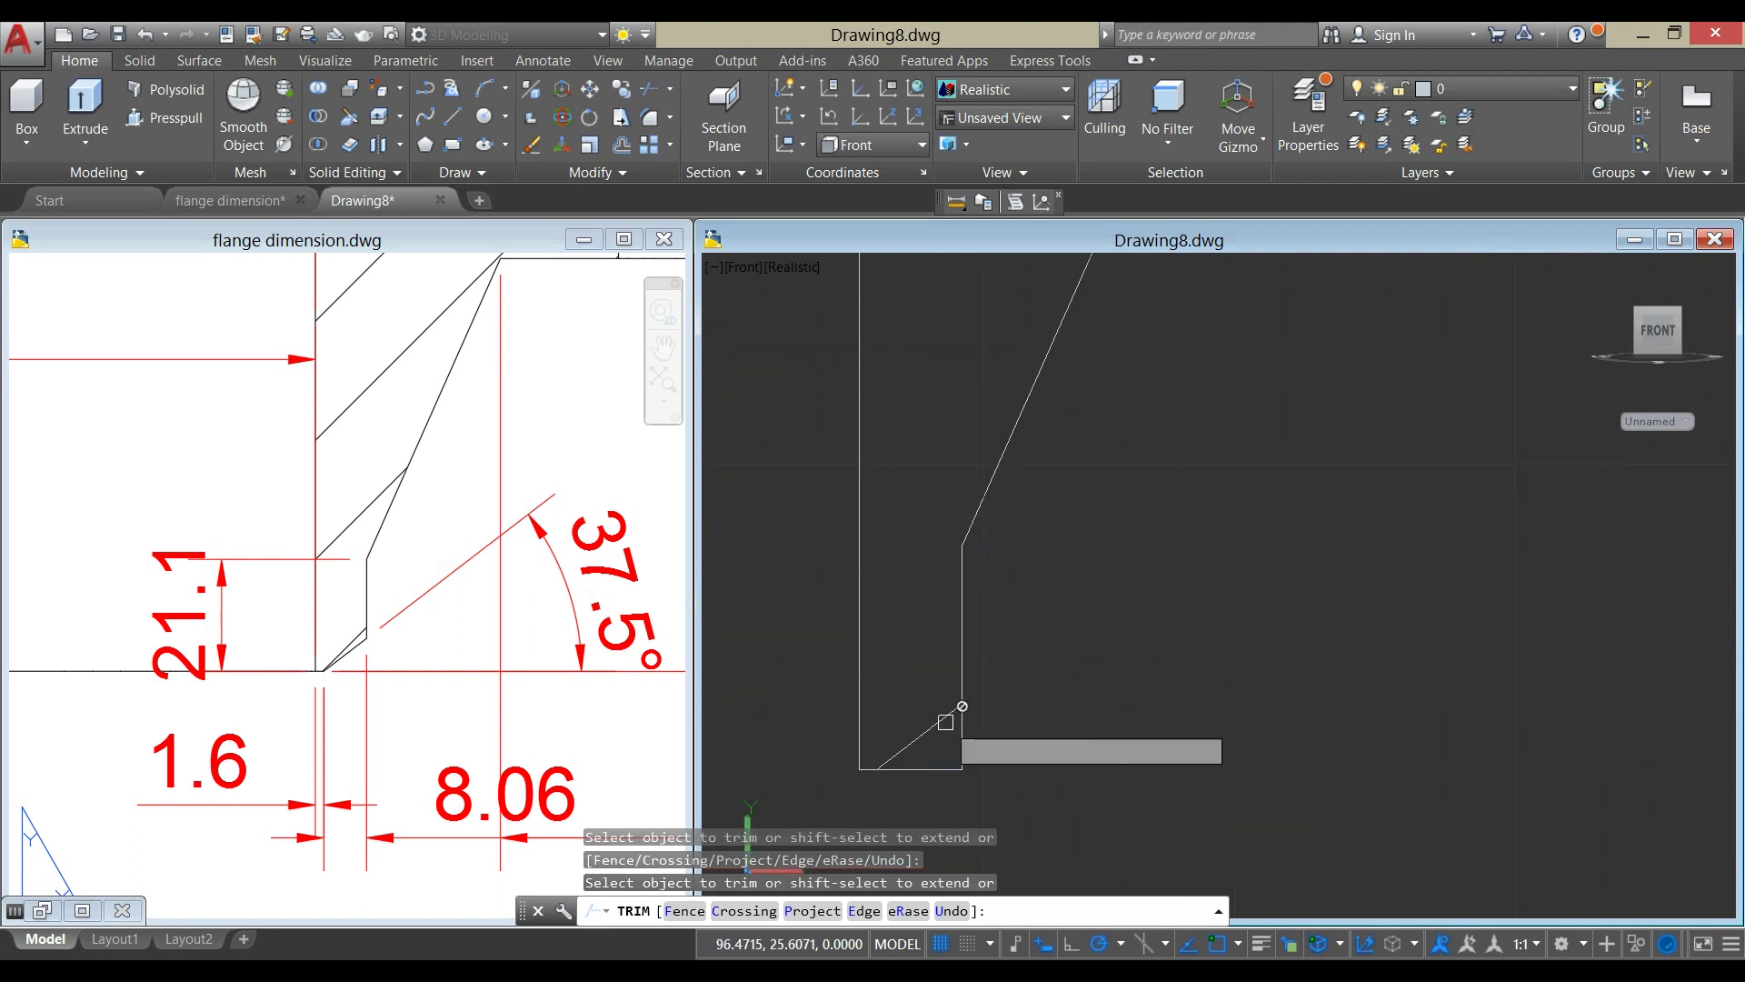
pyautogui.click(960, 719)
pyautogui.click(963, 719)
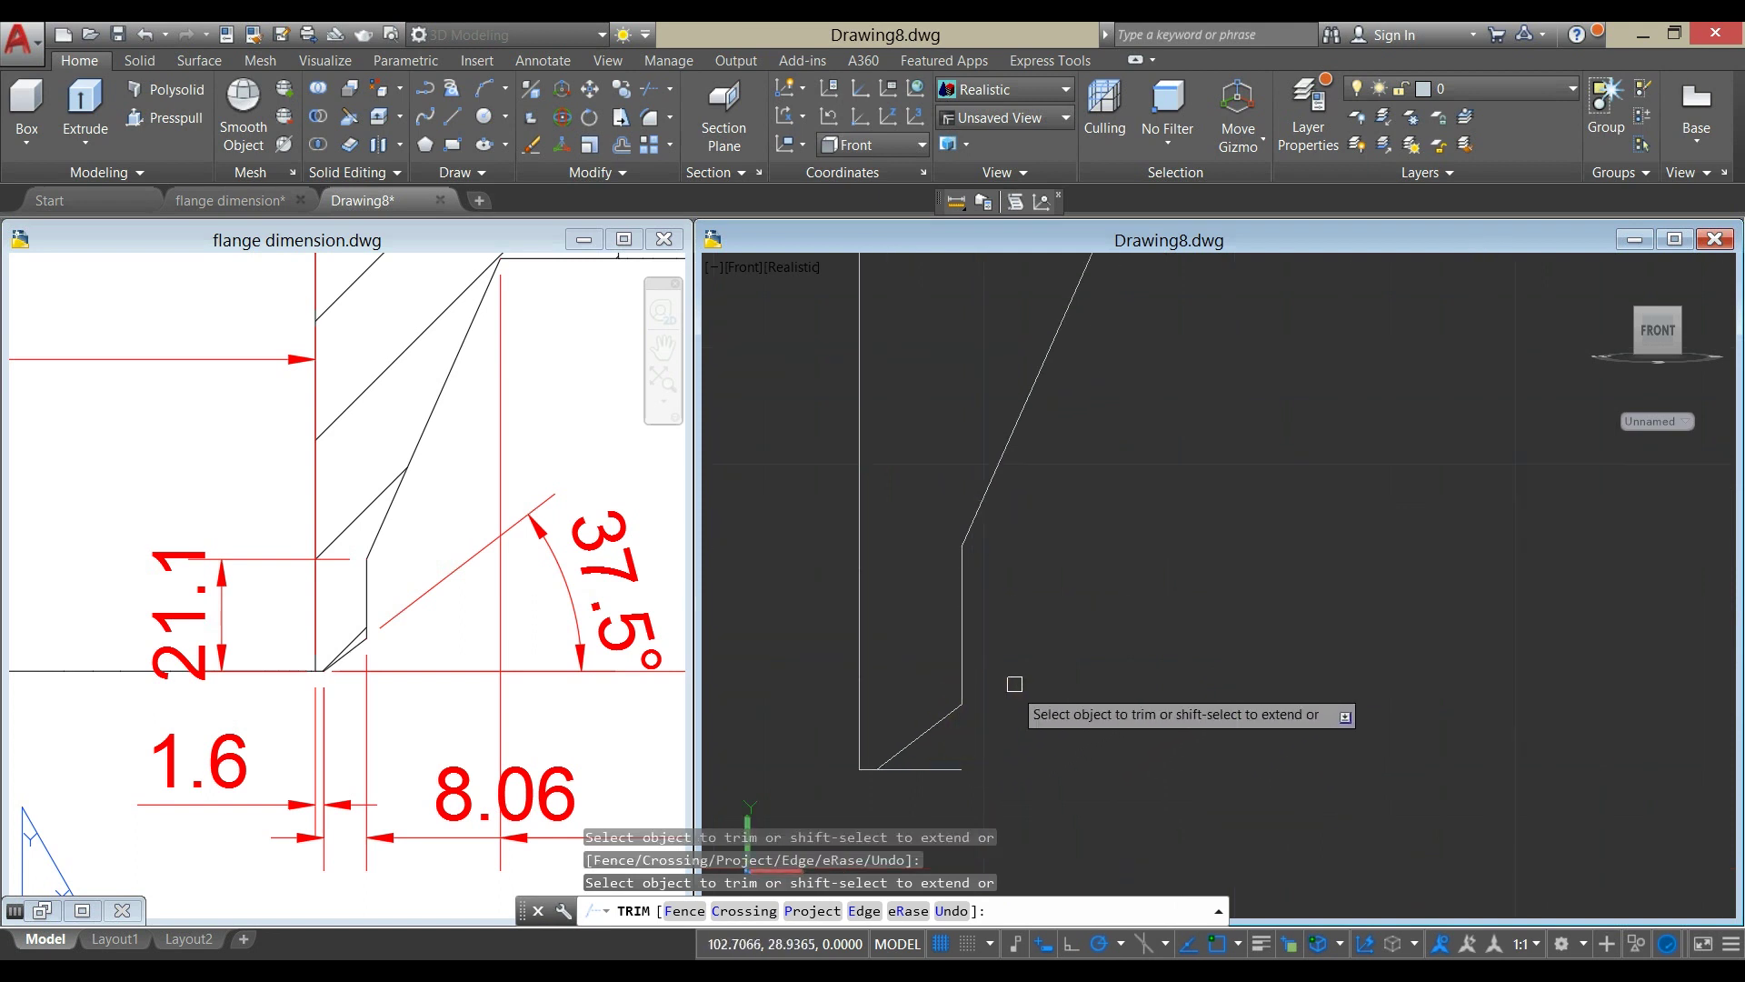
pyautogui.rightClick(1023, 662)
pyautogui.click(1047, 667)
# Erase the leftover bottom segment near the corner.
pyautogui.click(954, 764)
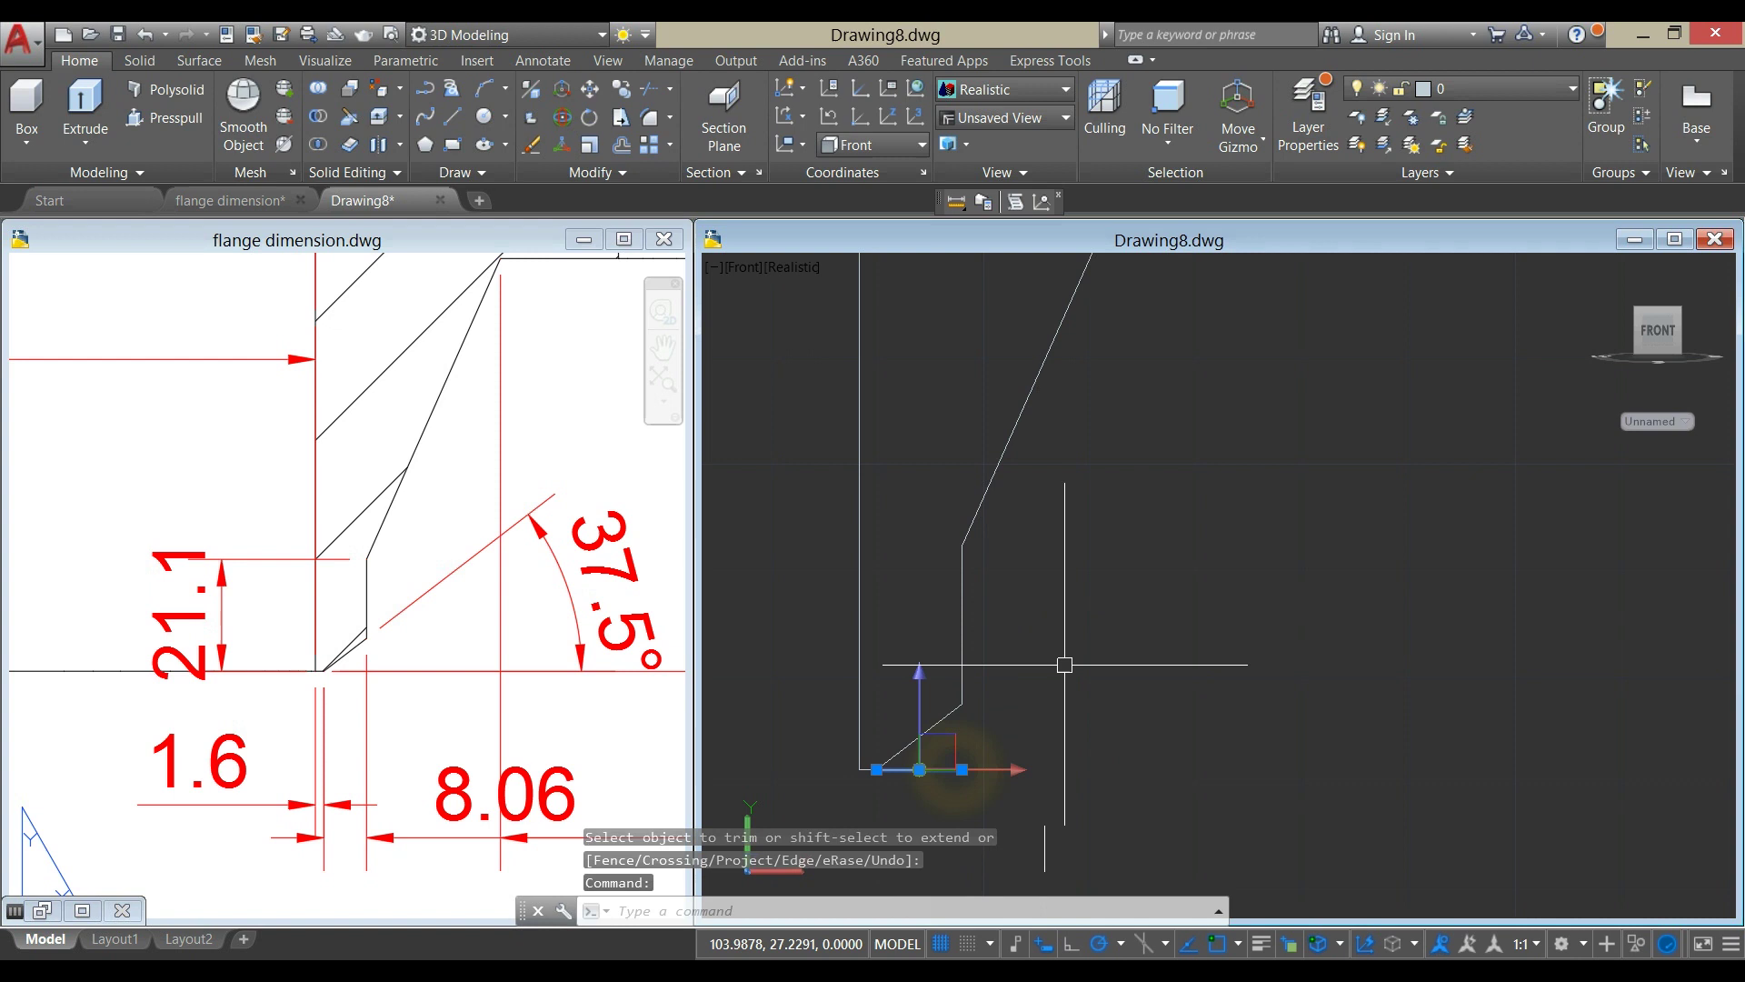
pyautogui.press('Delete')
pyautogui.scroll(-5, 1086, 601)
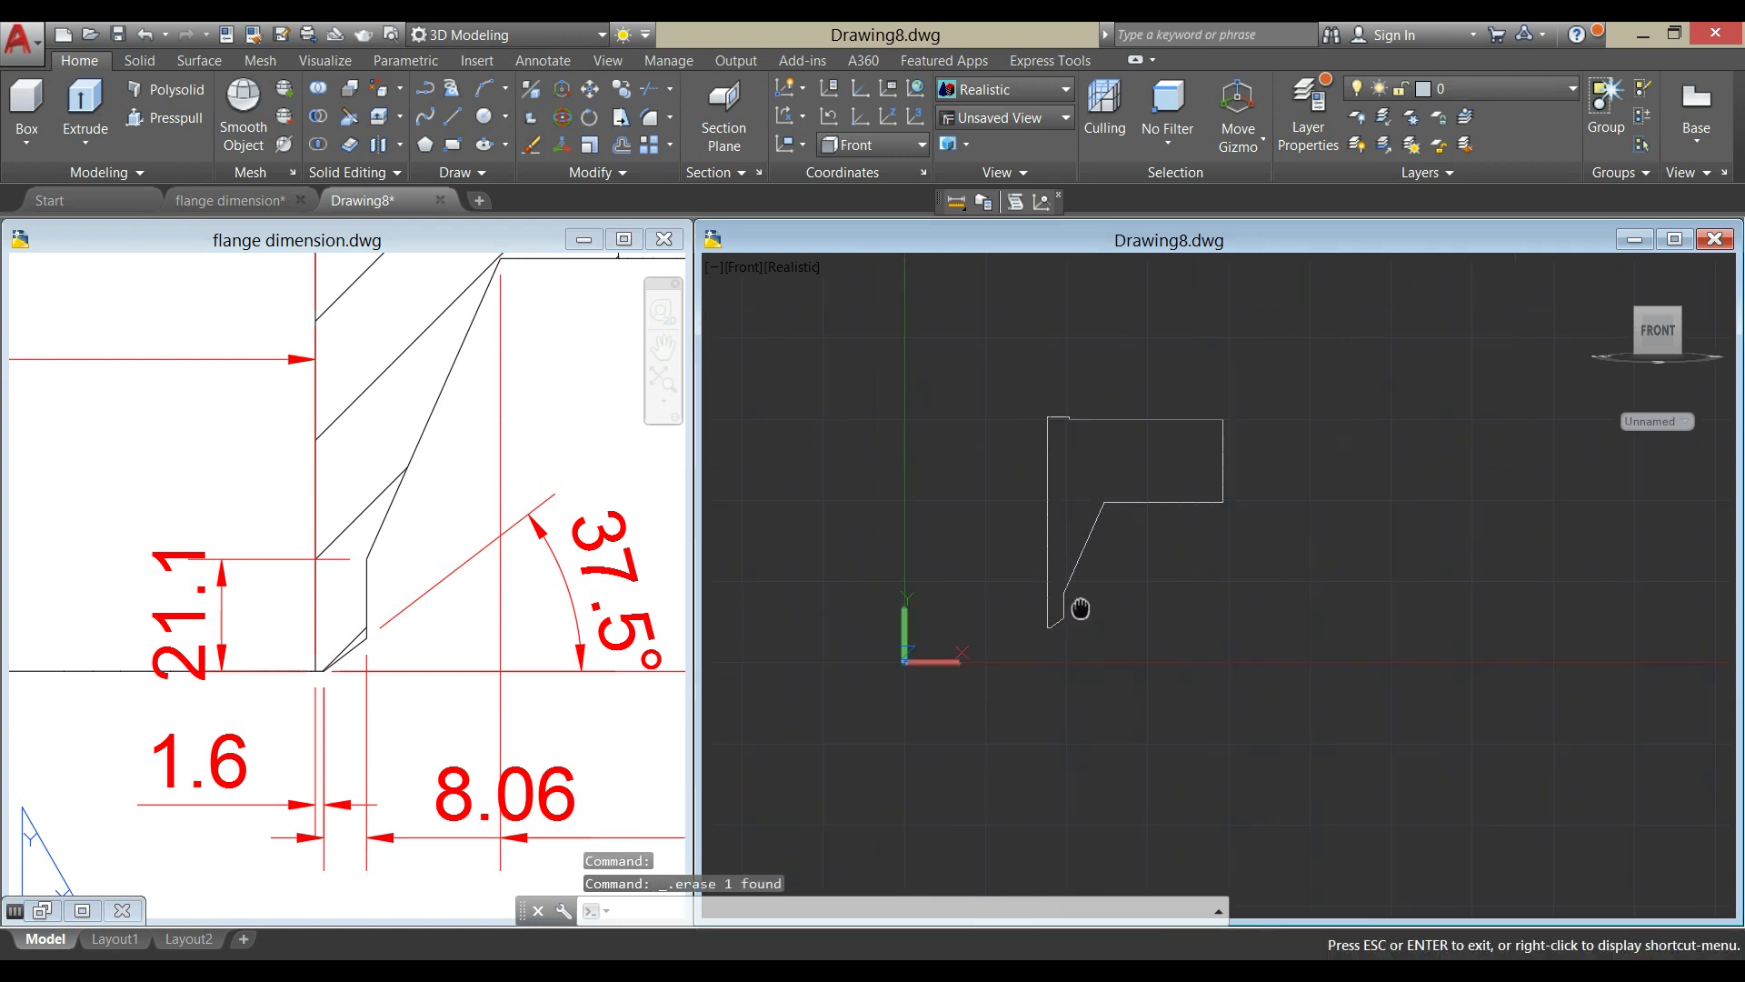
pyautogui.scroll(2, 1146, 437)
pyautogui.scroll(2, 1189, 592)
pyautogui.press('Escape')
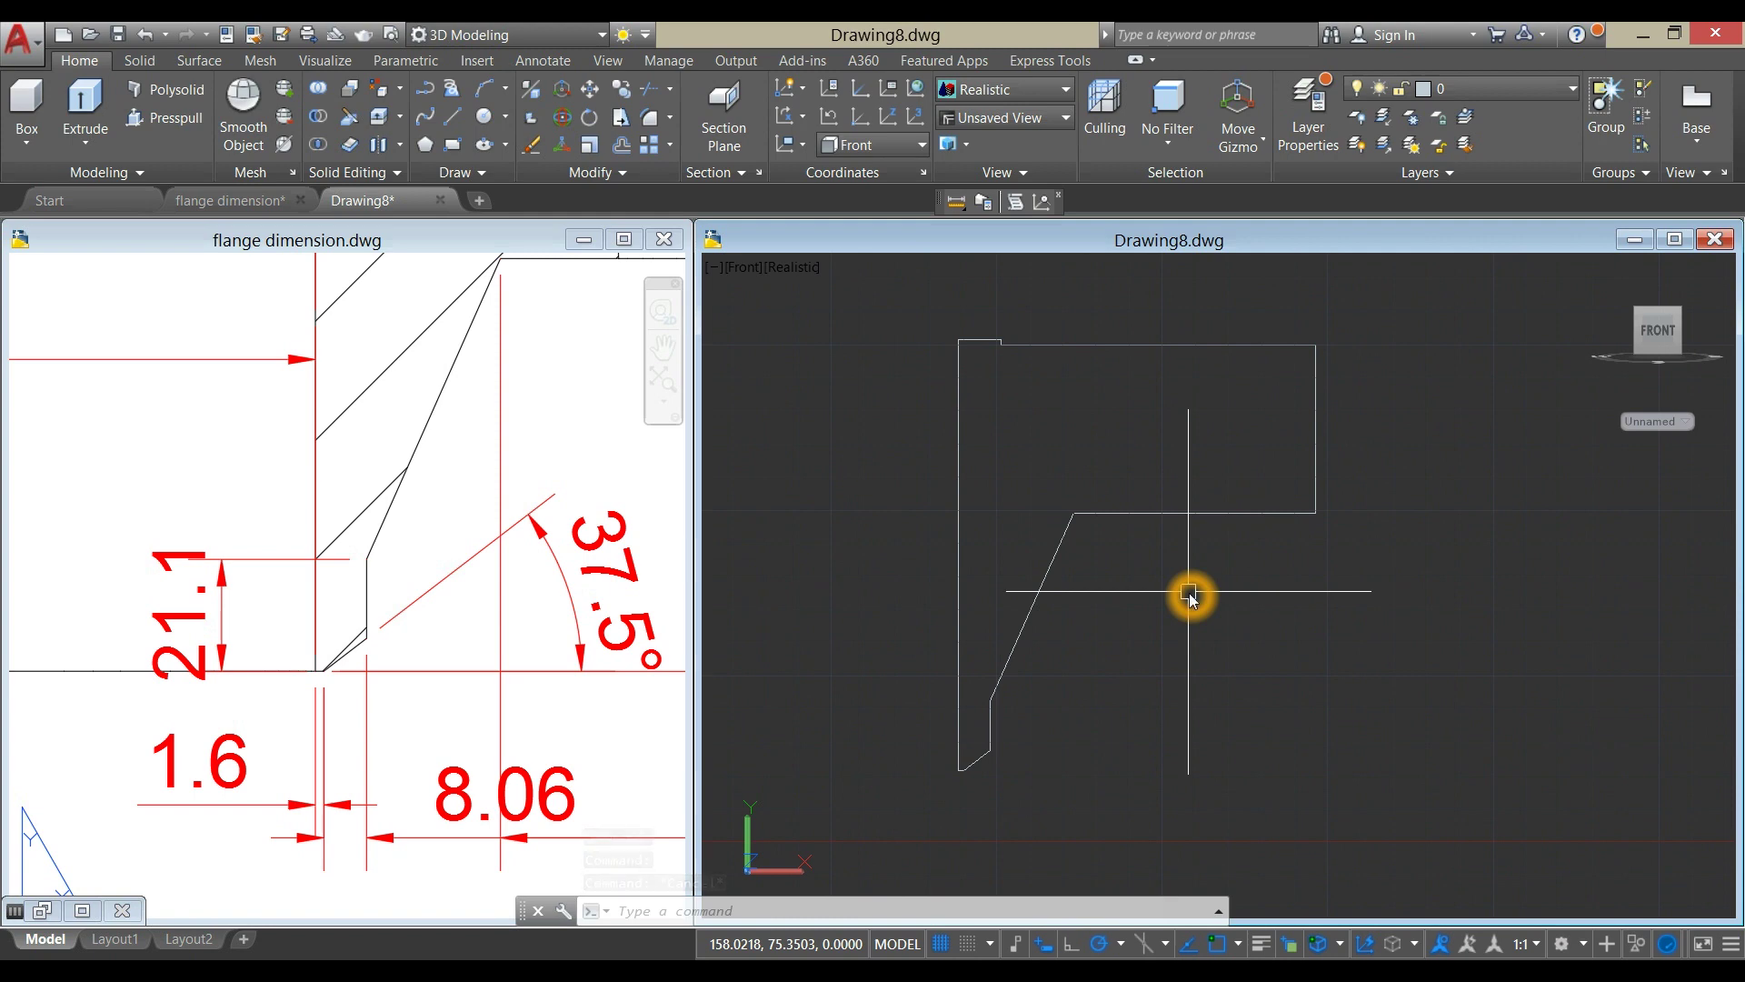
# JOIN all profile lines, selected with a window, into one polyline.
pyautogui.write('J')
pyautogui.press('Return')
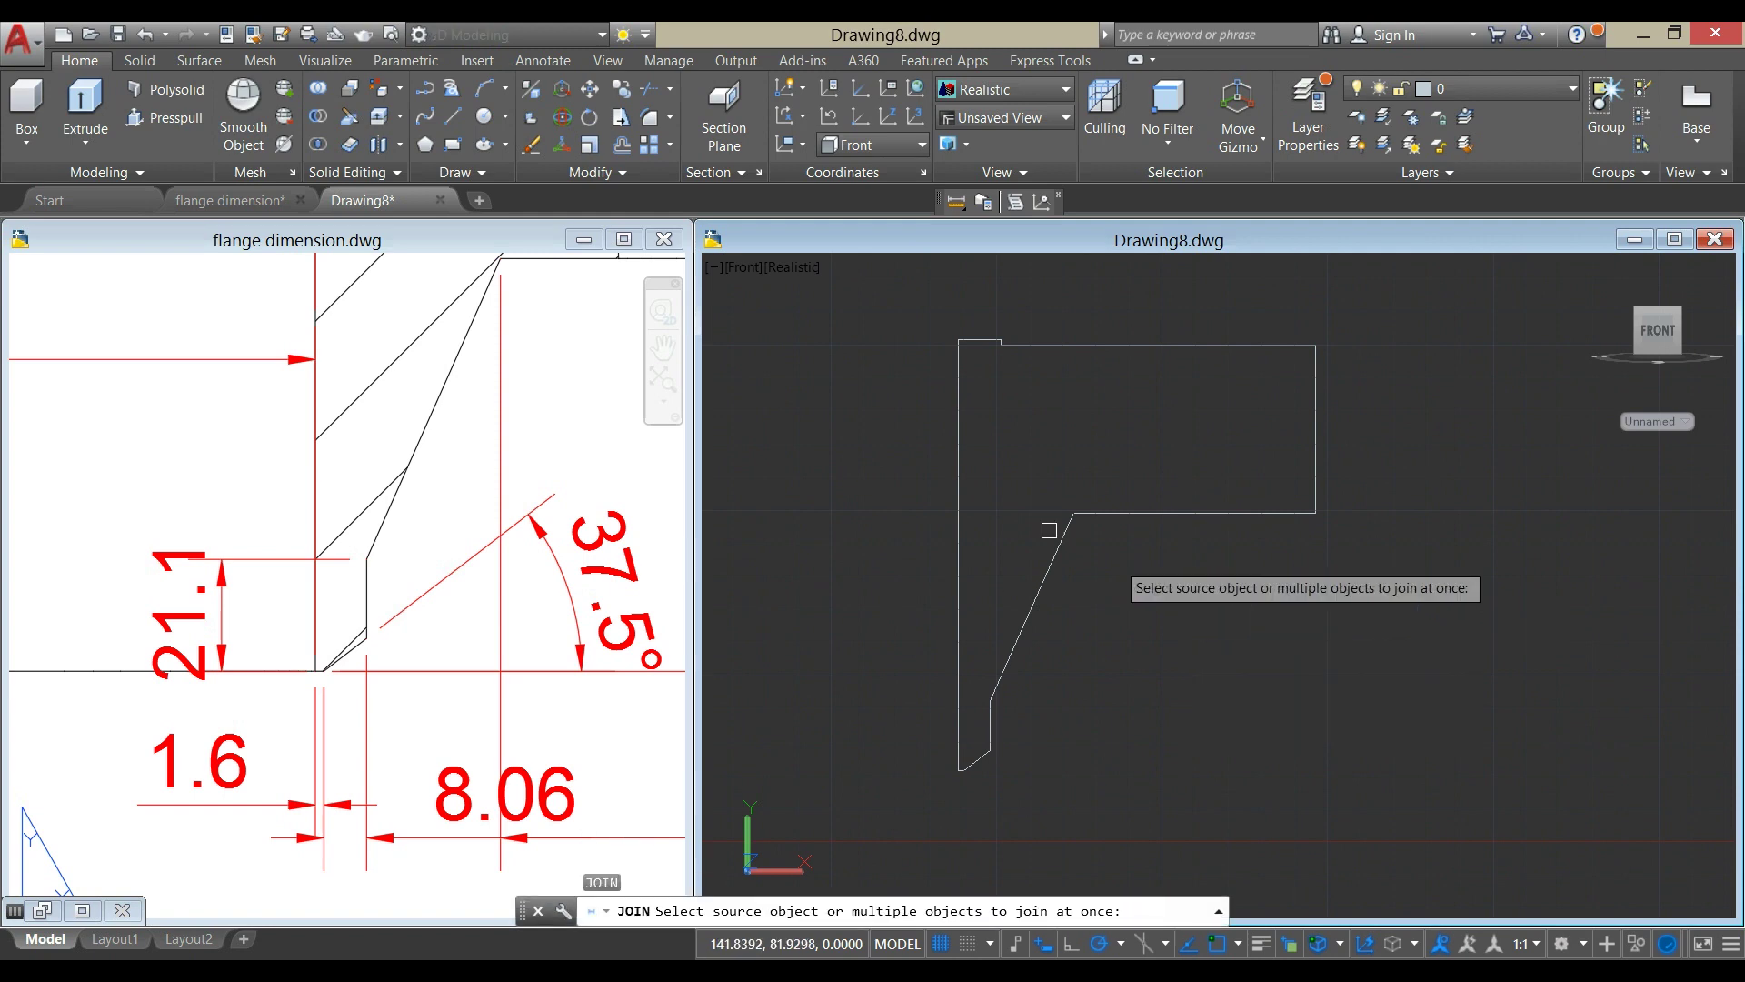
pyautogui.click(882, 307)
pyautogui.click(1389, 772)
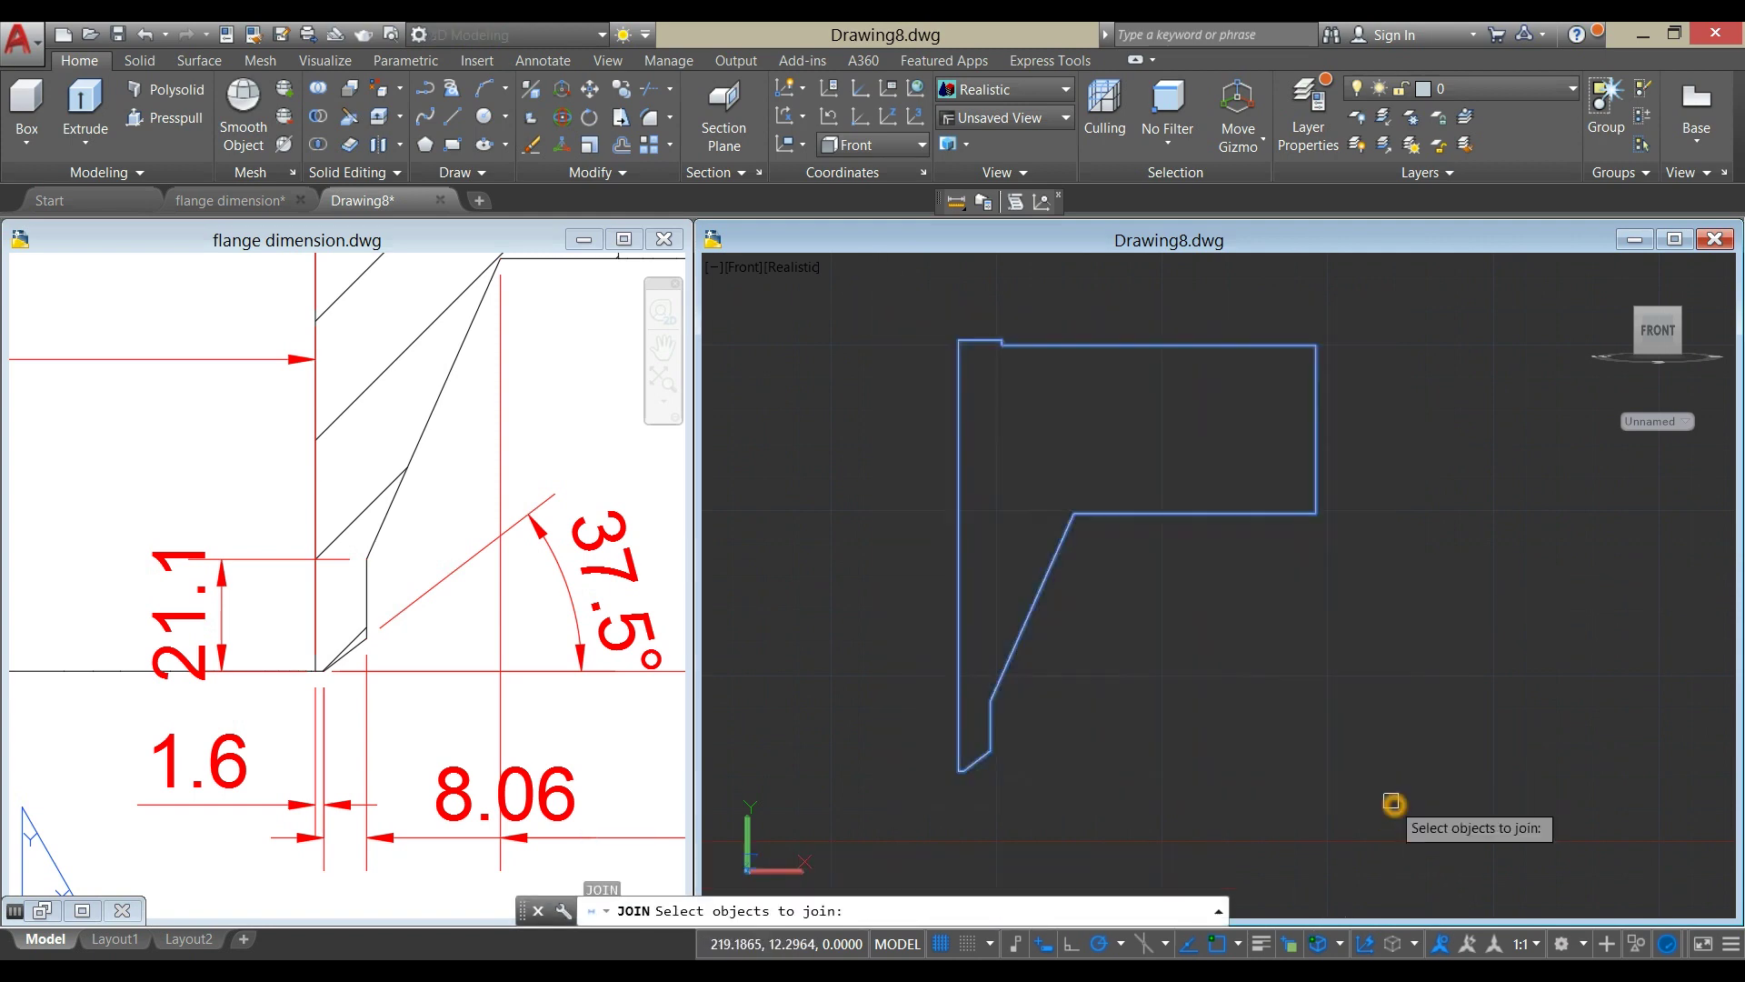
pyautogui.press('Return')
pyautogui.click(1230, 512)
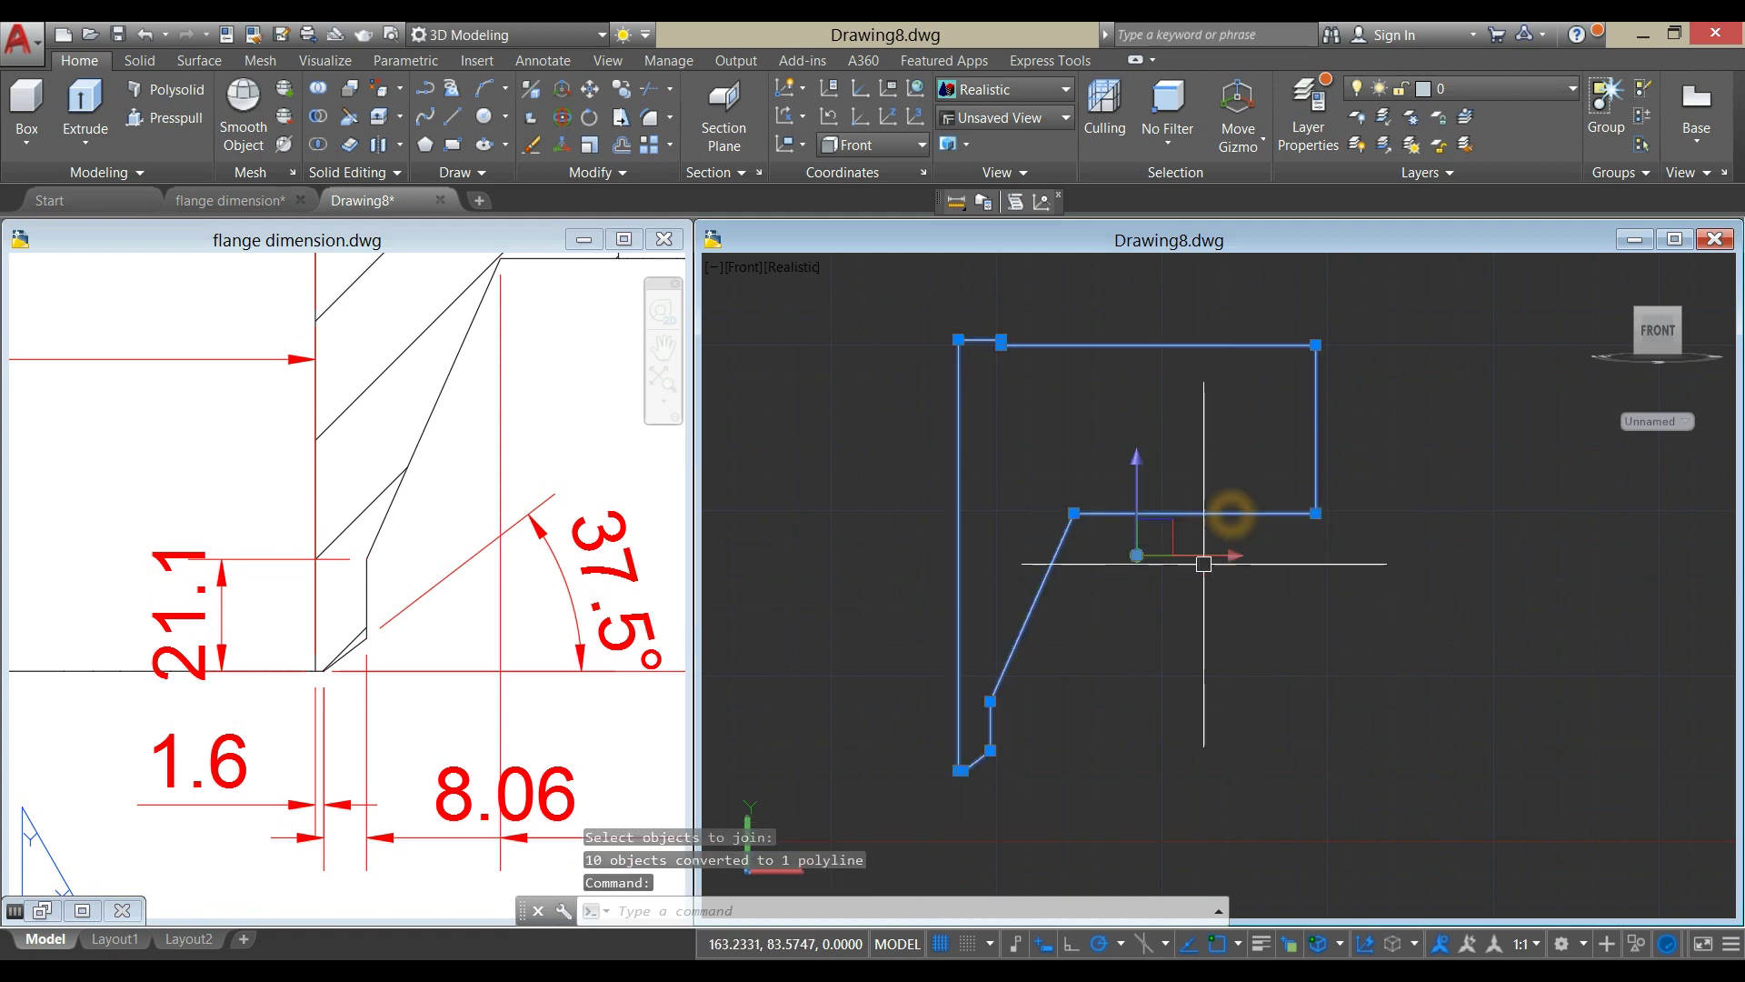
pyautogui.scroll(-4, 1200, 578)
pyautogui.press('Escape')
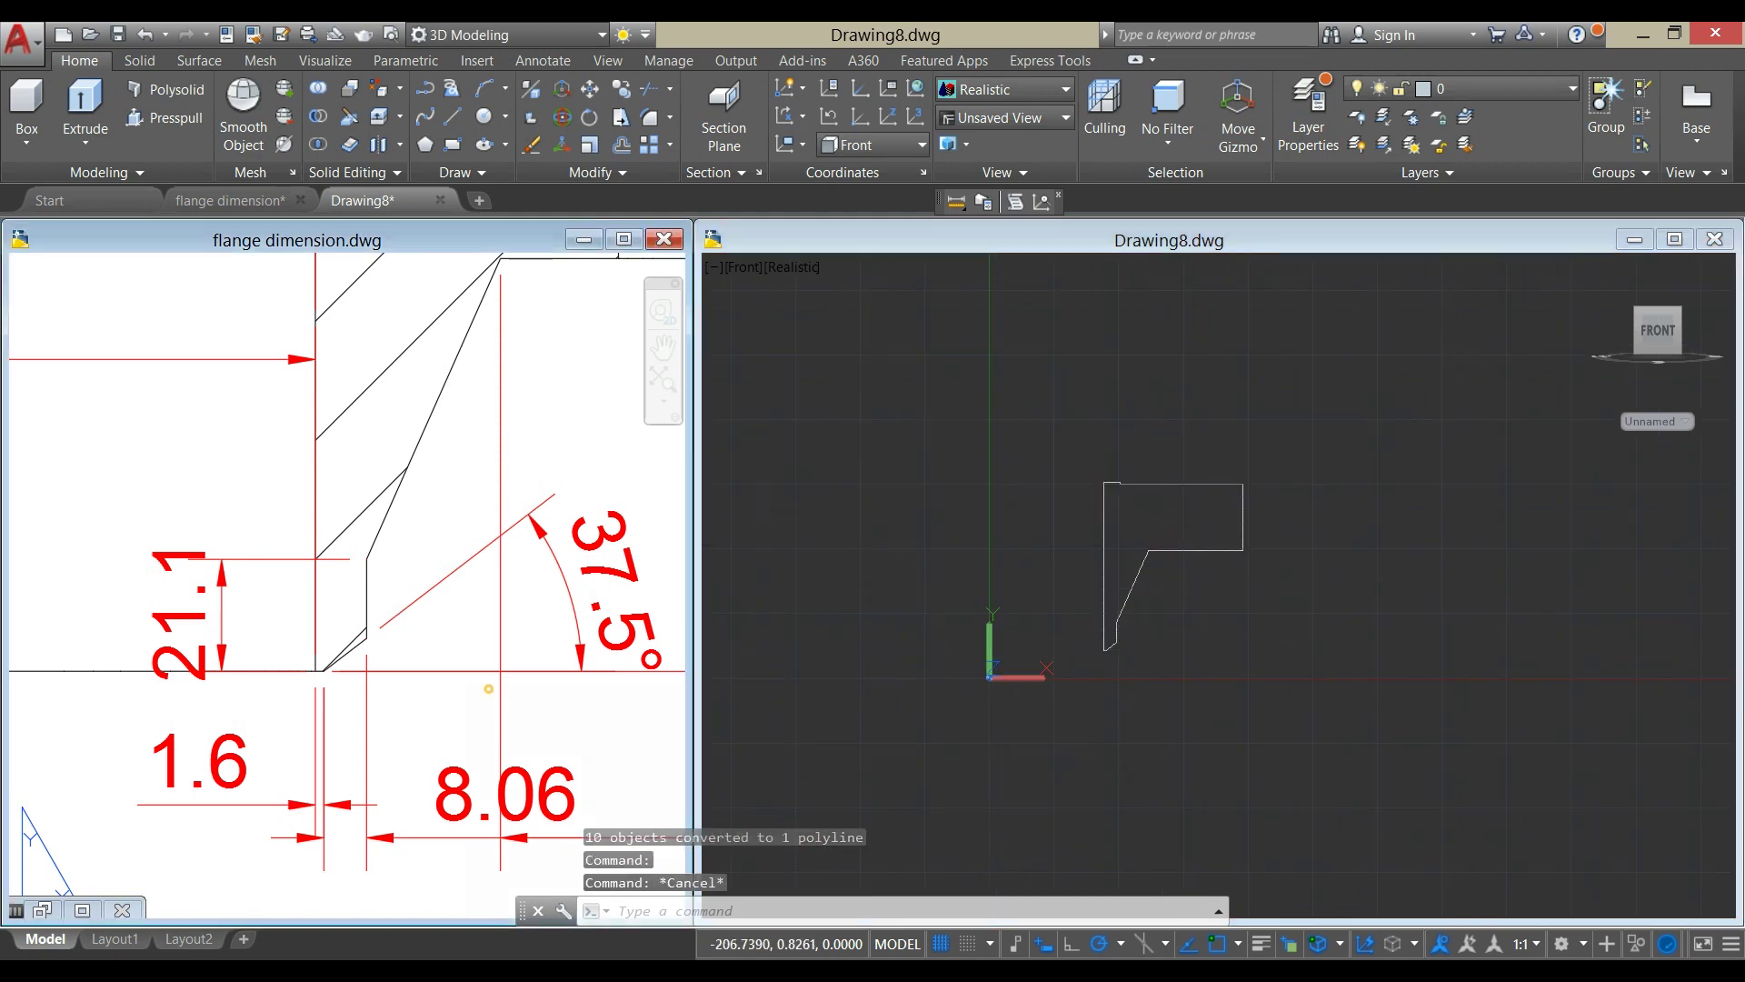
# Check the section centerline position in the flange dimension drawing.
pyautogui.click(487, 691)
pyautogui.scroll(-3, 482, 688)
pyautogui.scroll(-7, 482, 688)
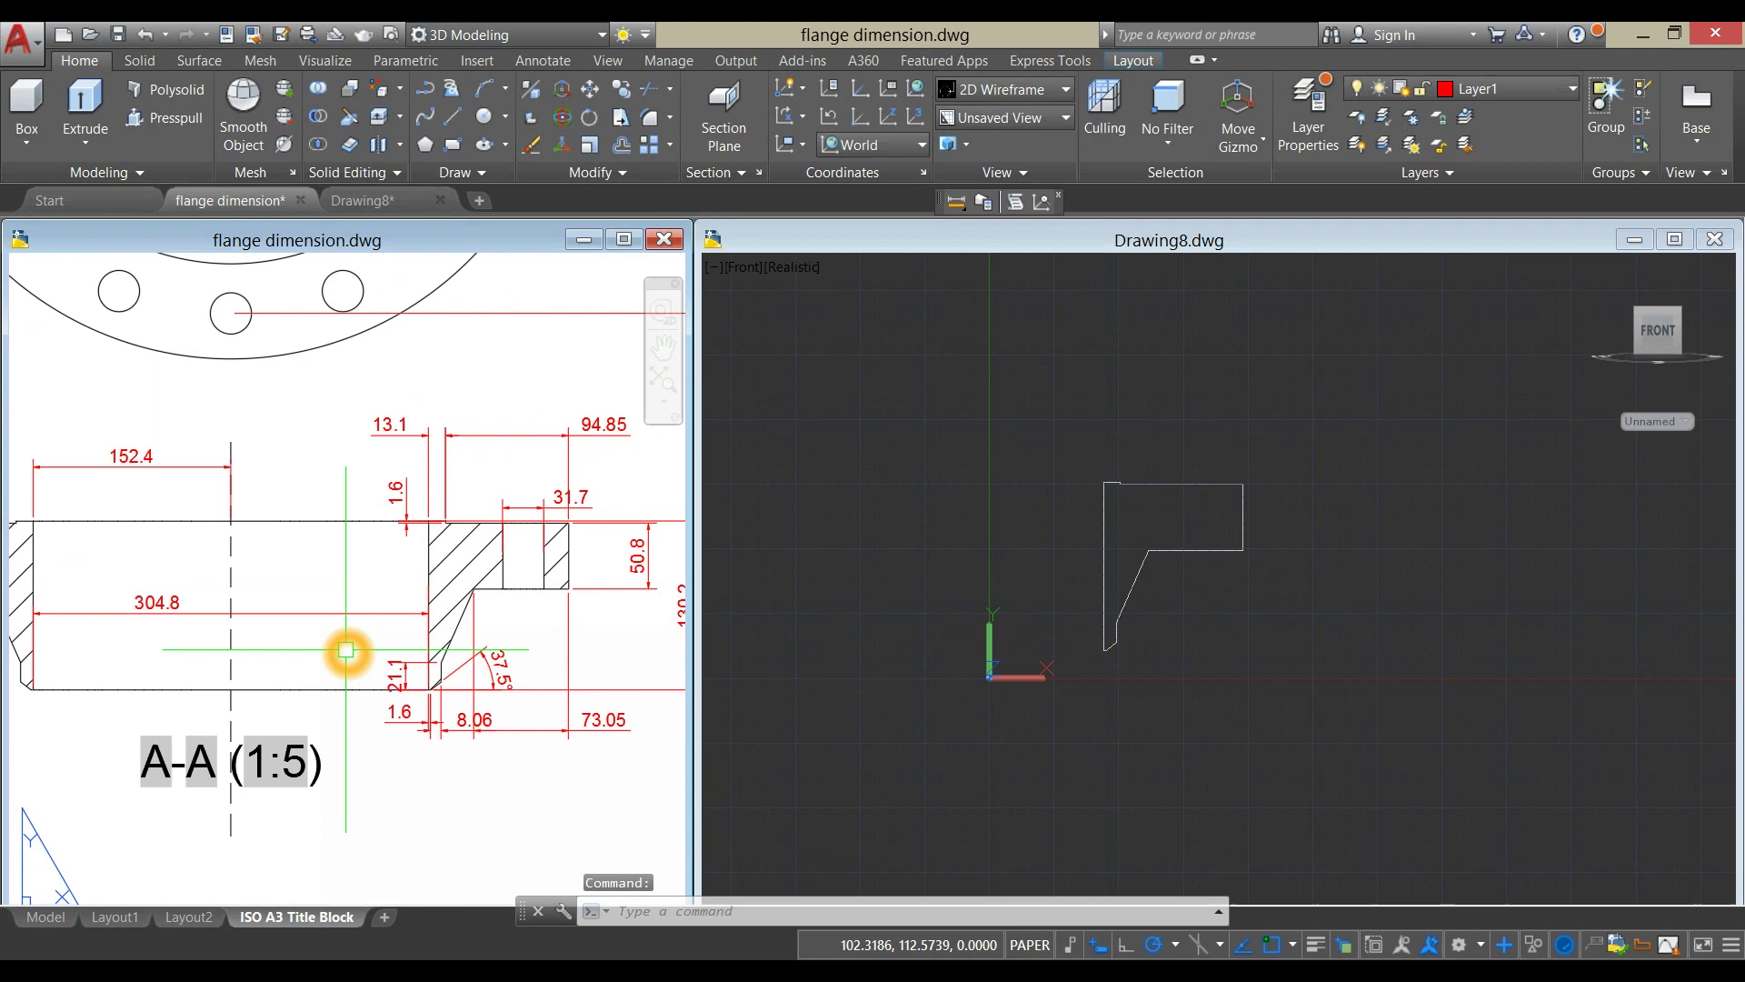
pyautogui.scroll(2, 347, 592)
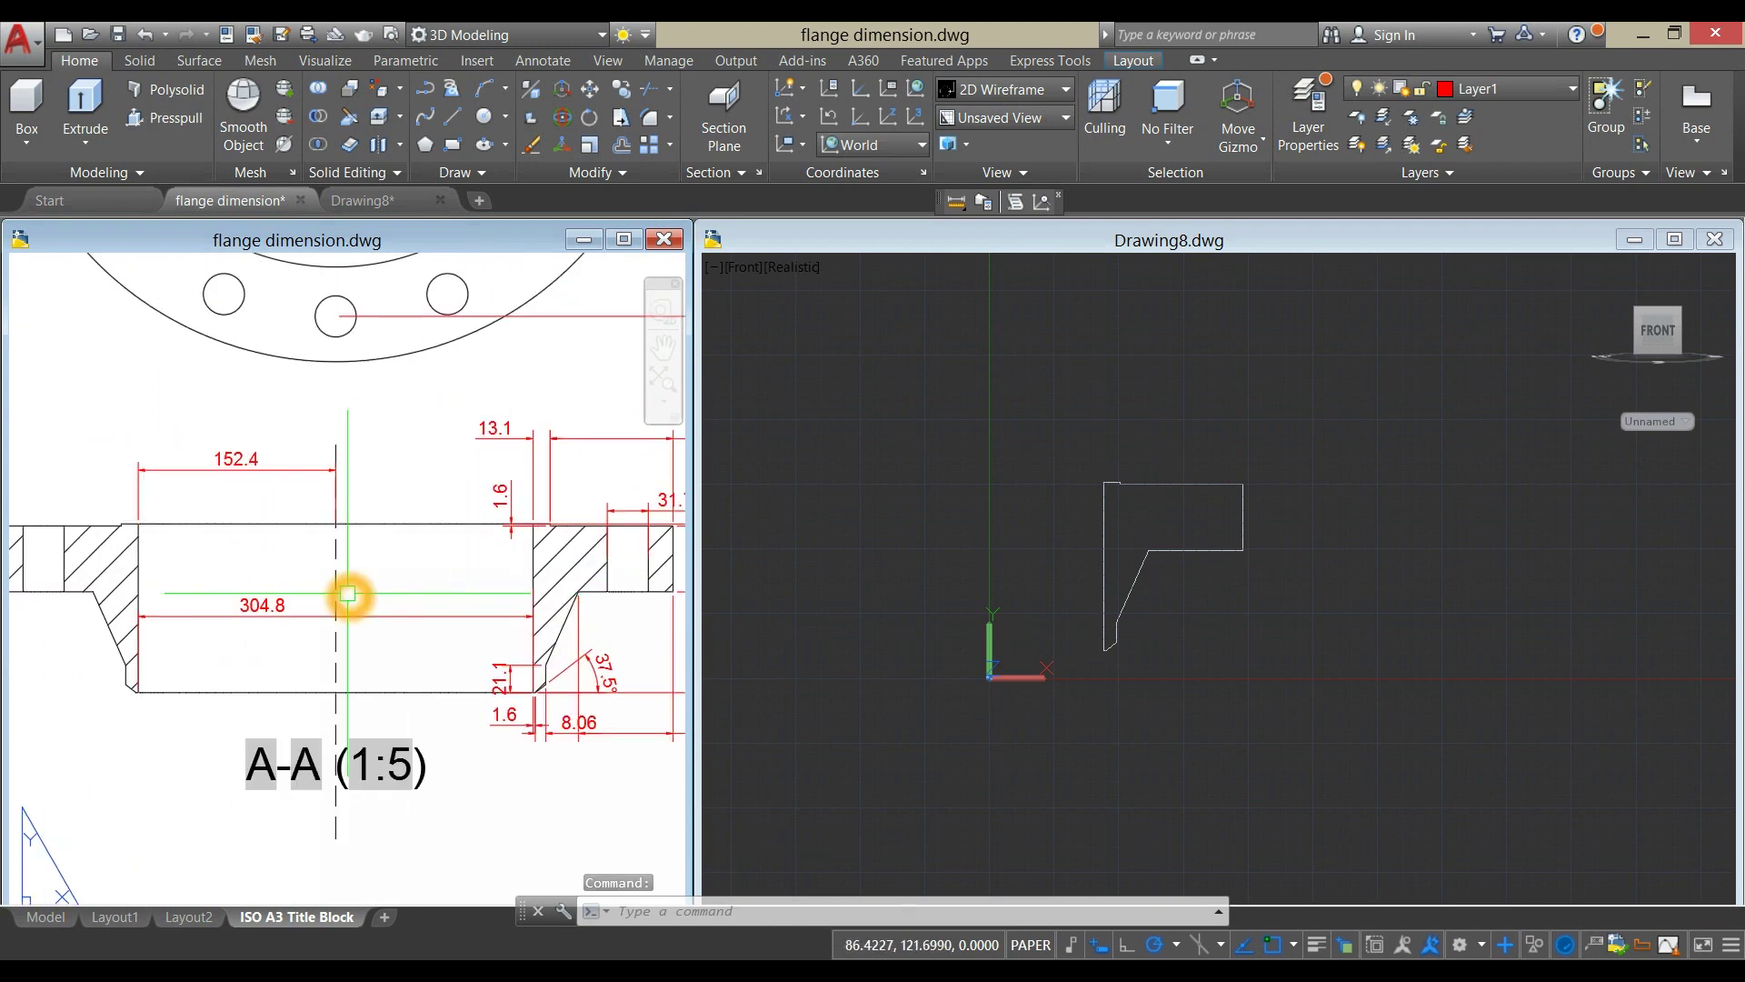
pyautogui.scroll(3, 347, 592)
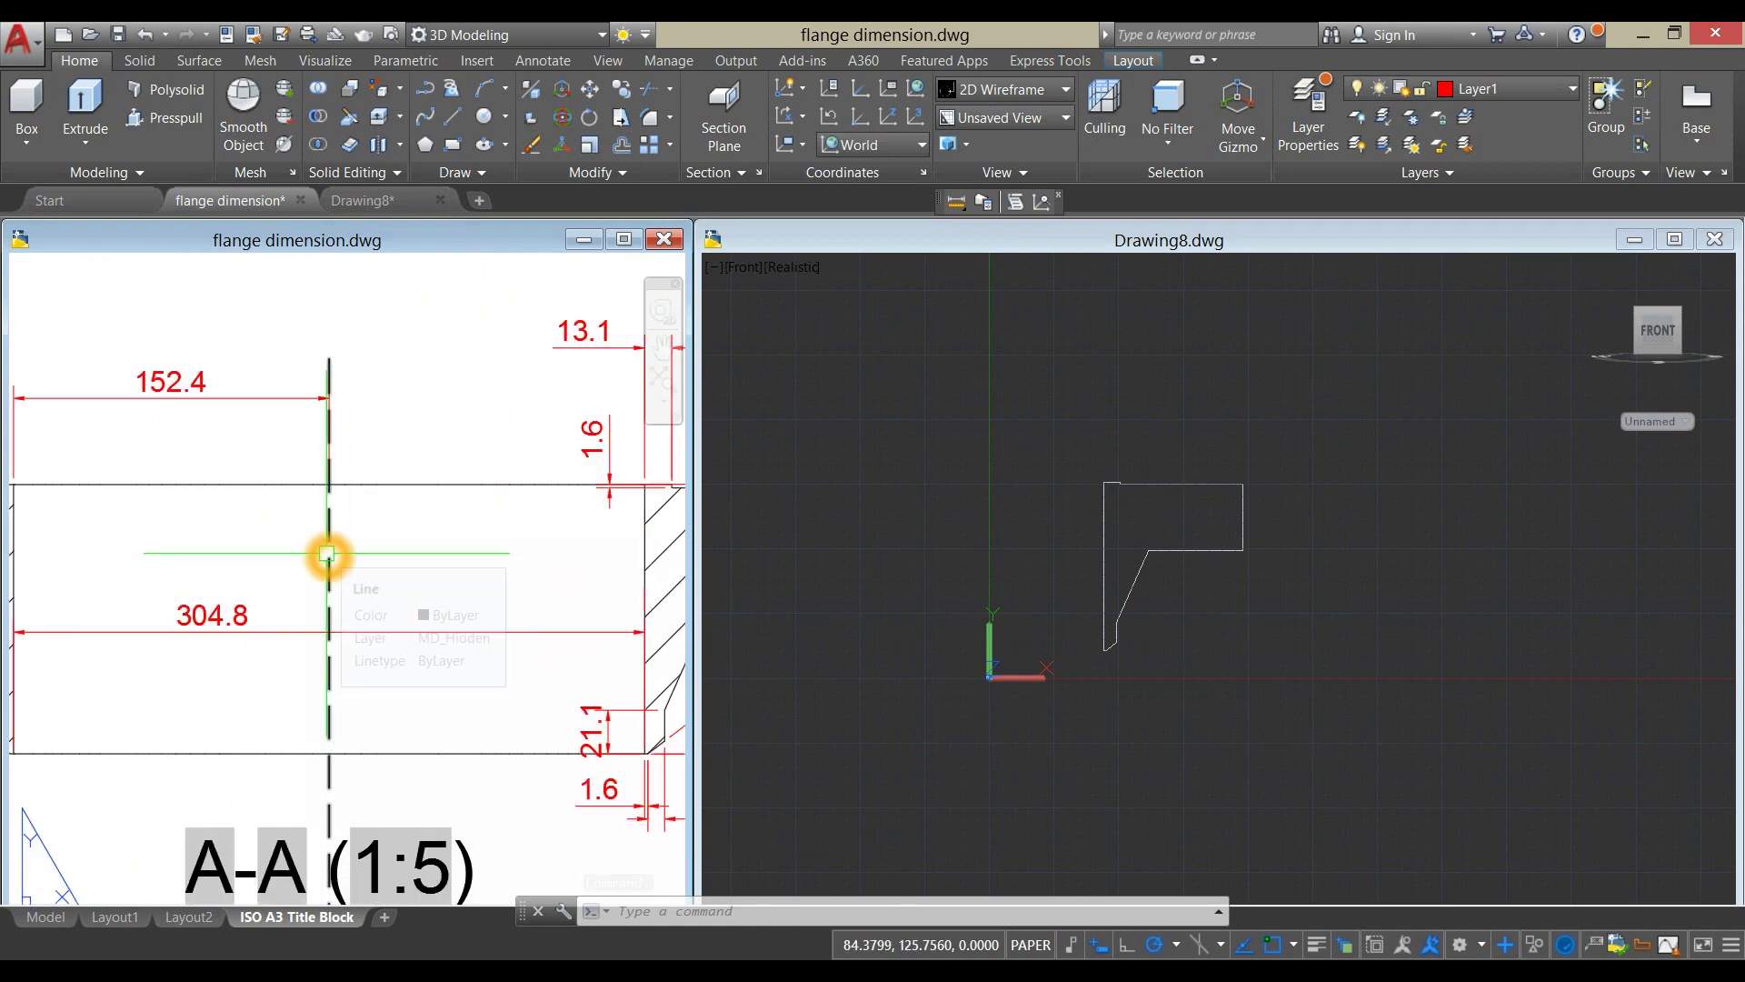
pyautogui.click(328, 553)
pyautogui.press('Escape')
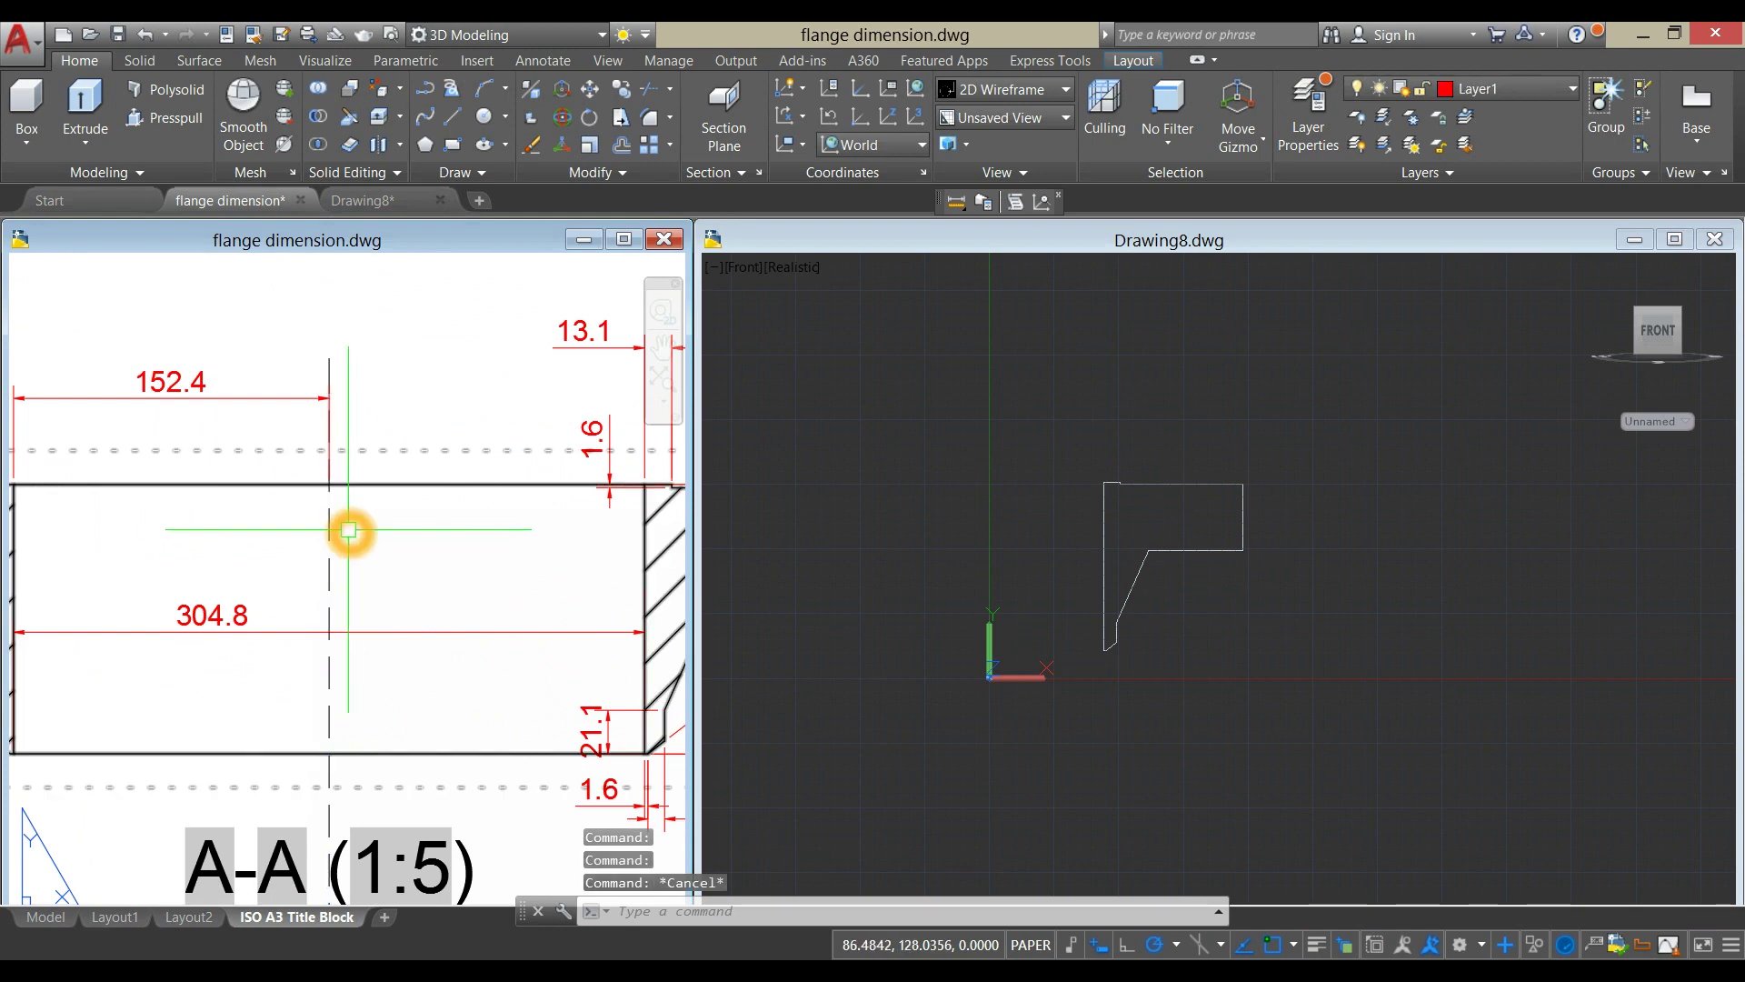
pyautogui.scroll(-2, 341, 530)
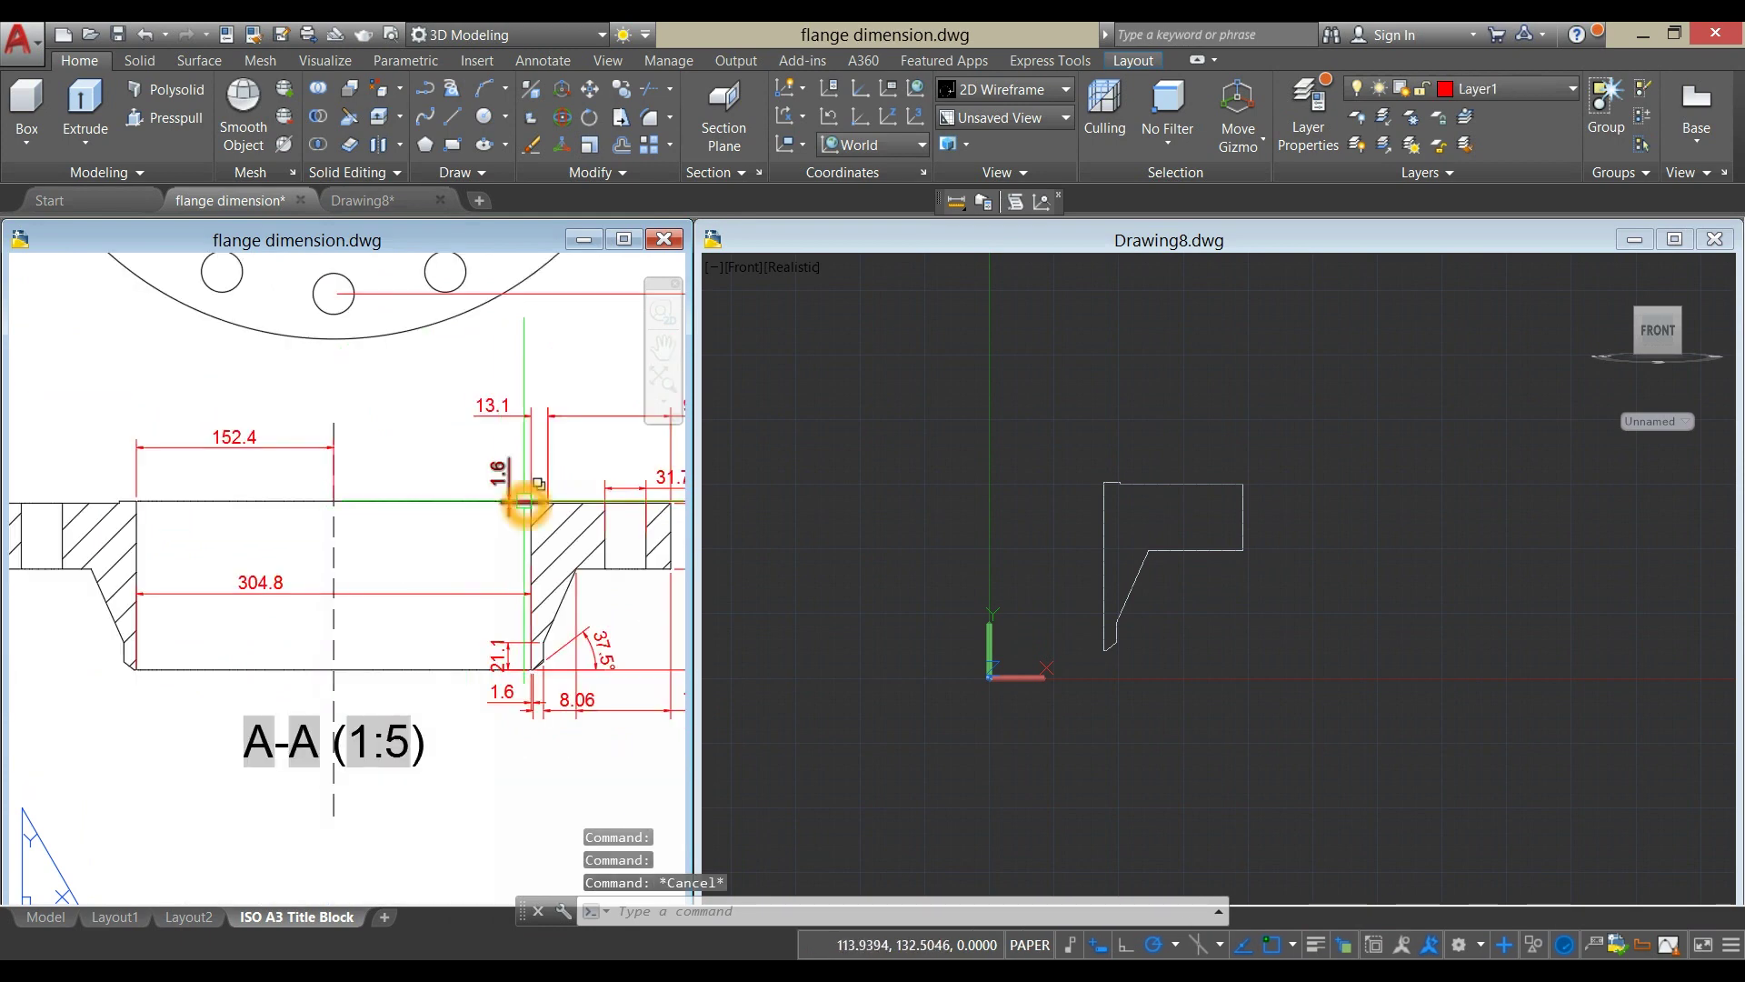
pyautogui.scroll(2, 335, 501)
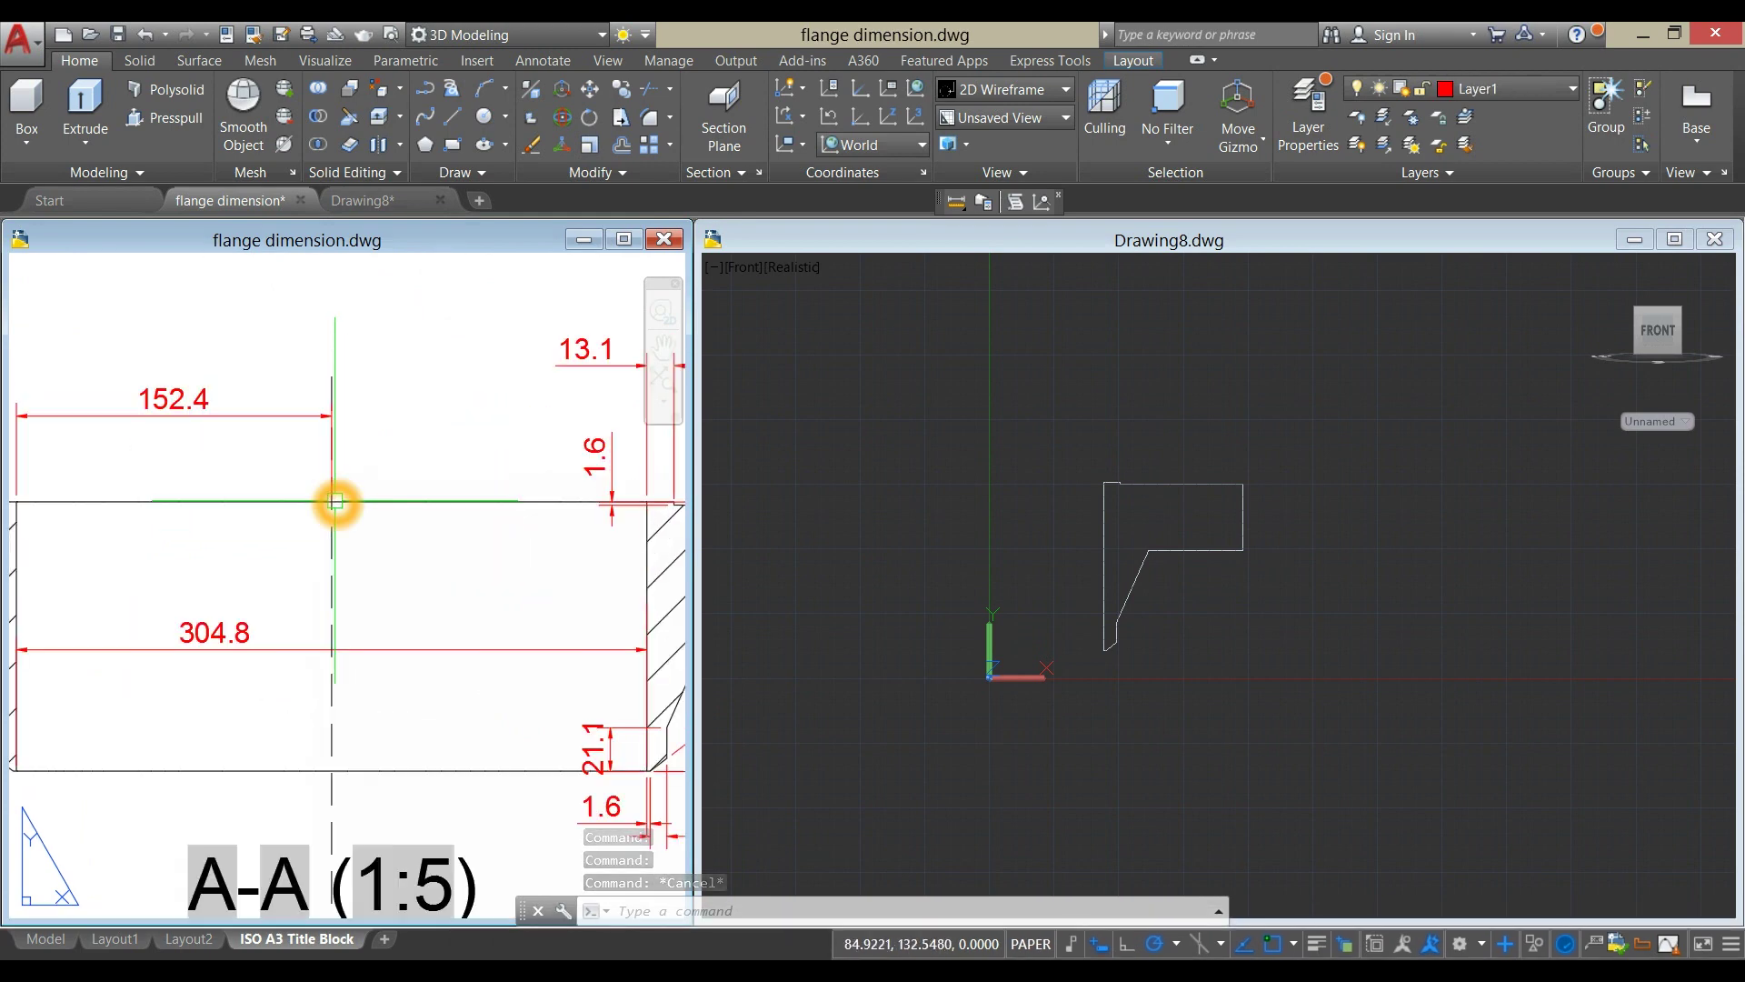
# From the profile's top-left corner, draw a line 152.4 left, then straight down.
pyautogui.click(937, 531)
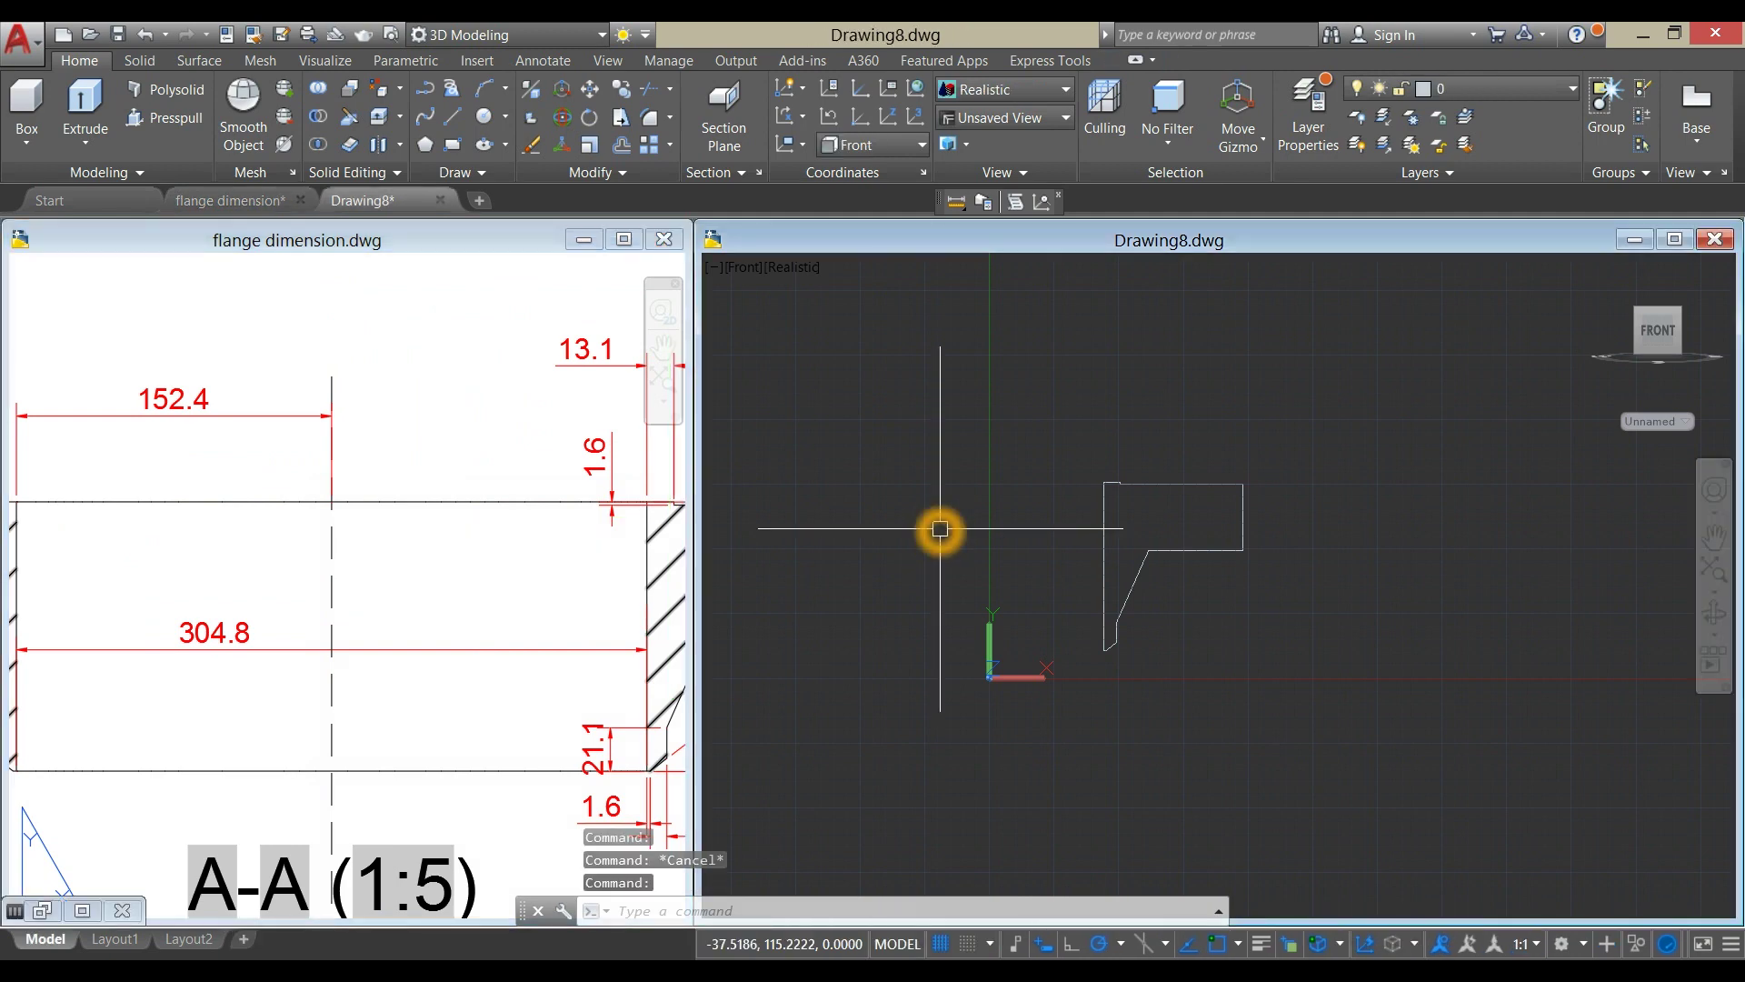
pyautogui.write('l')
pyautogui.press('Return')
pyautogui.scroll(5, 1081, 486)
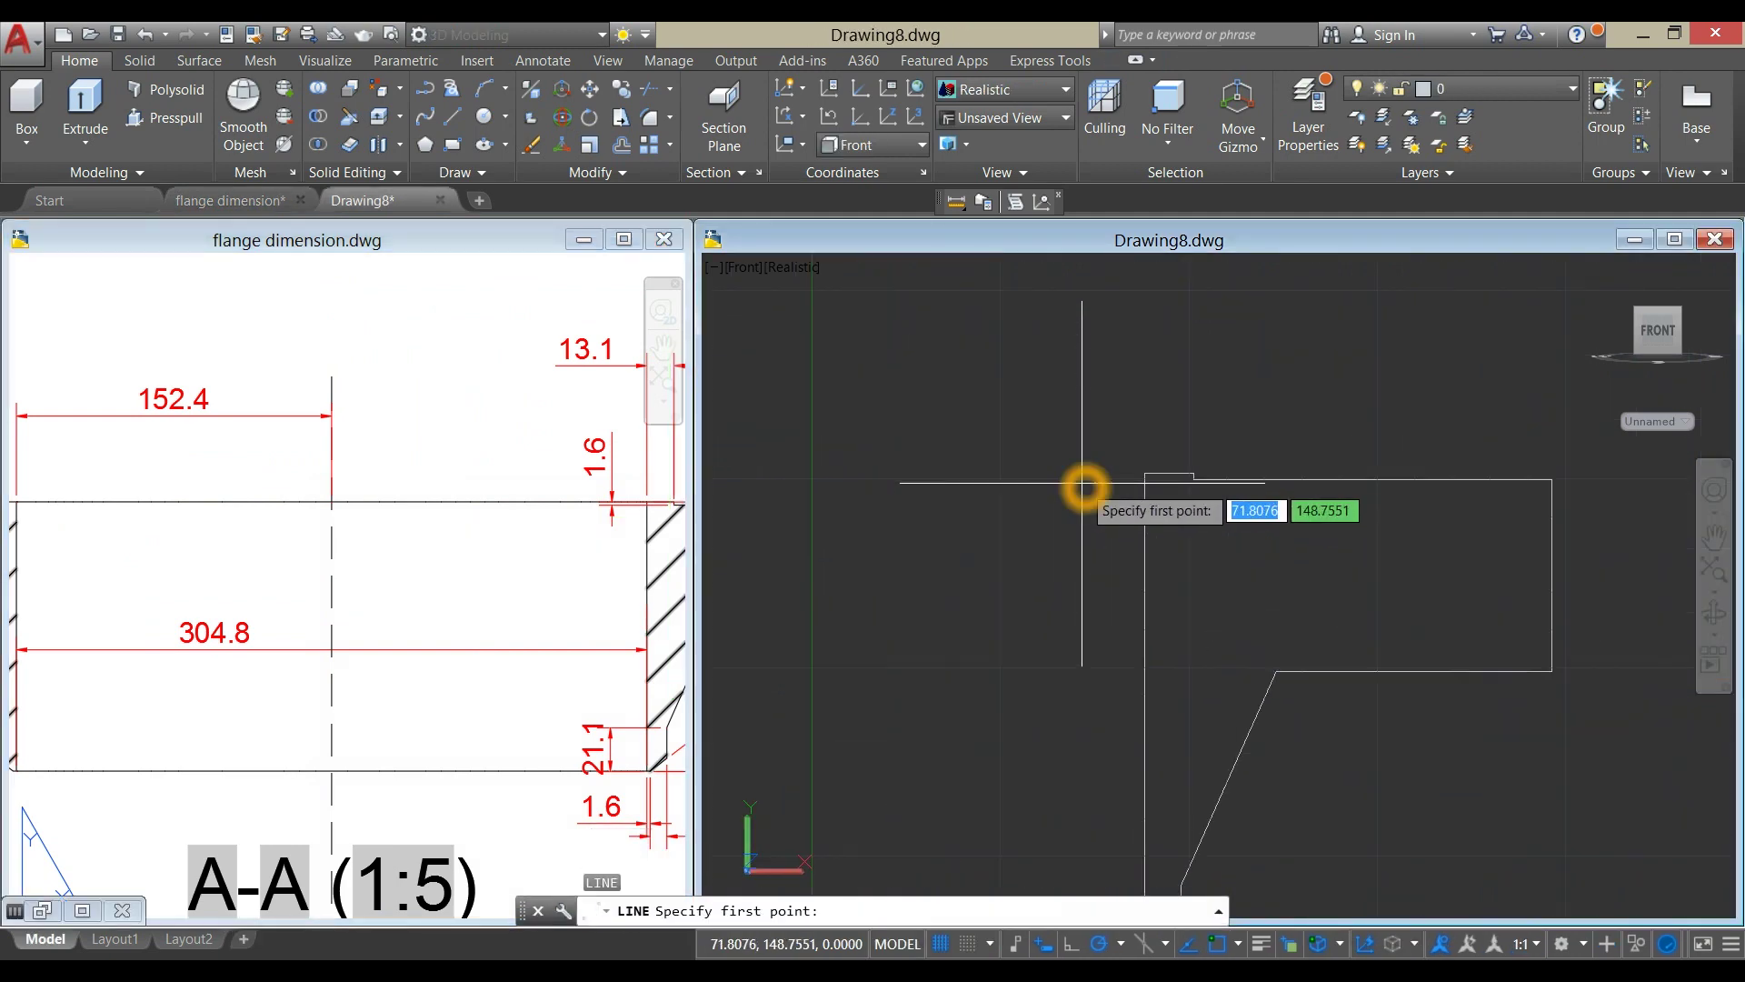
pyautogui.click(1144, 473)
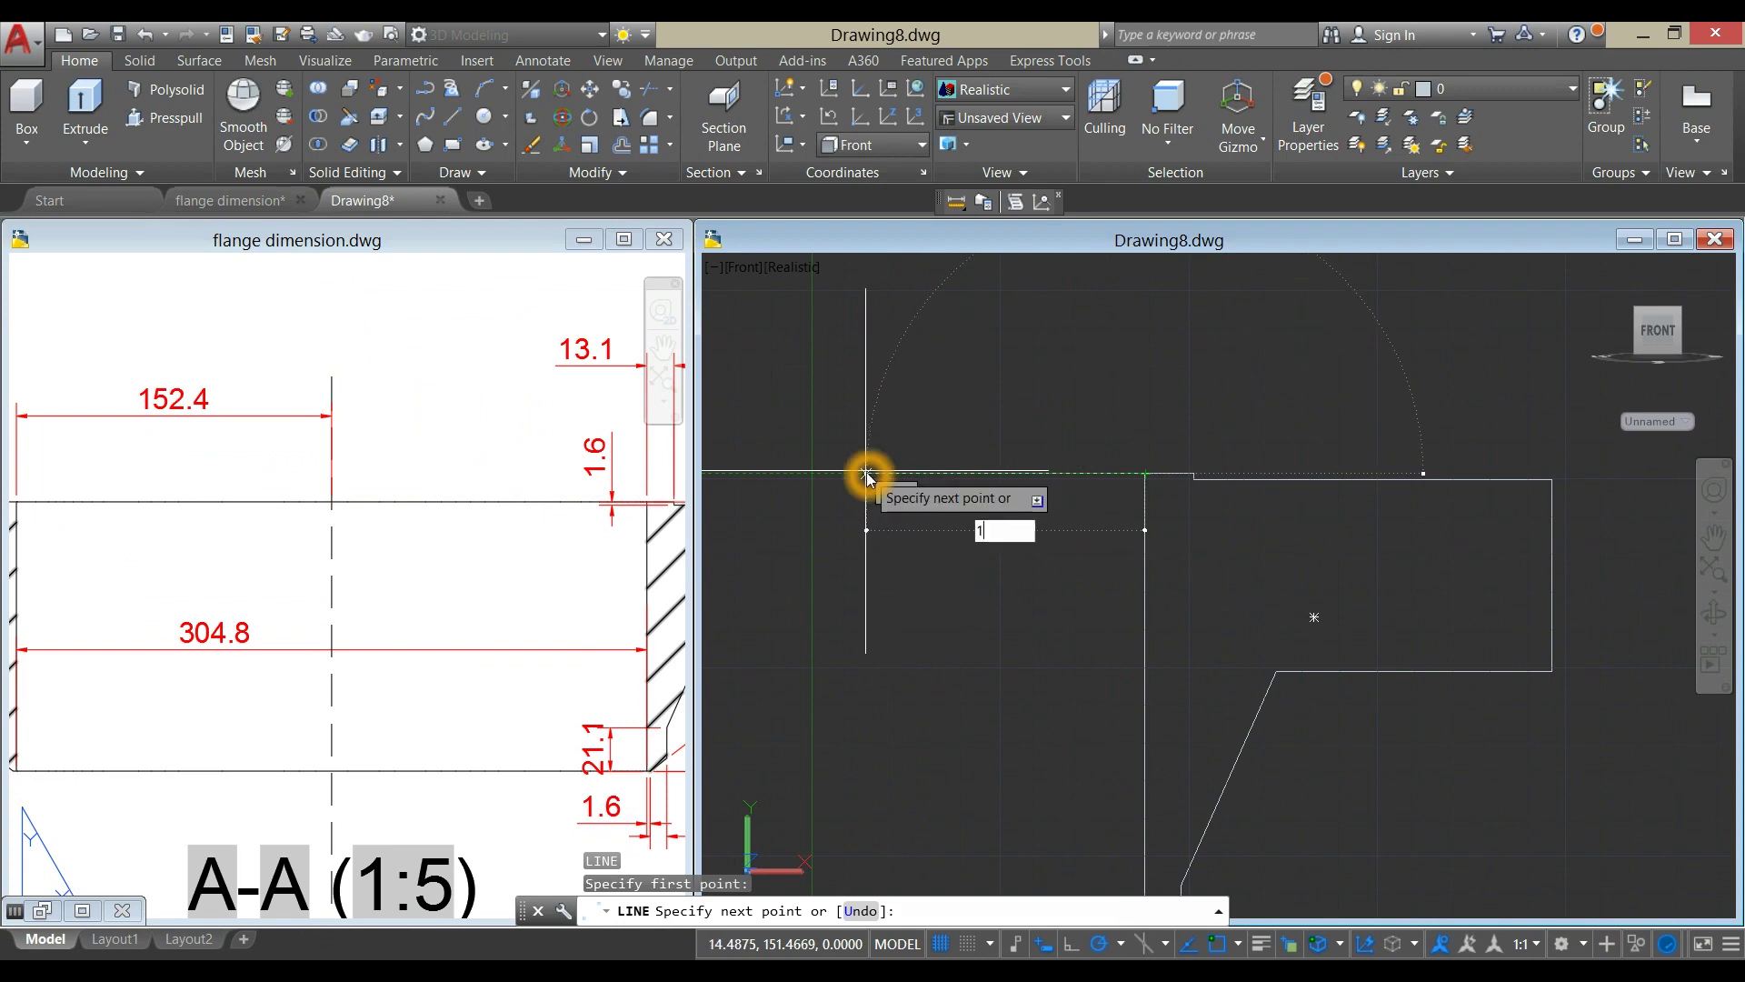
pyautogui.write('152.4')
pyautogui.press('Return')
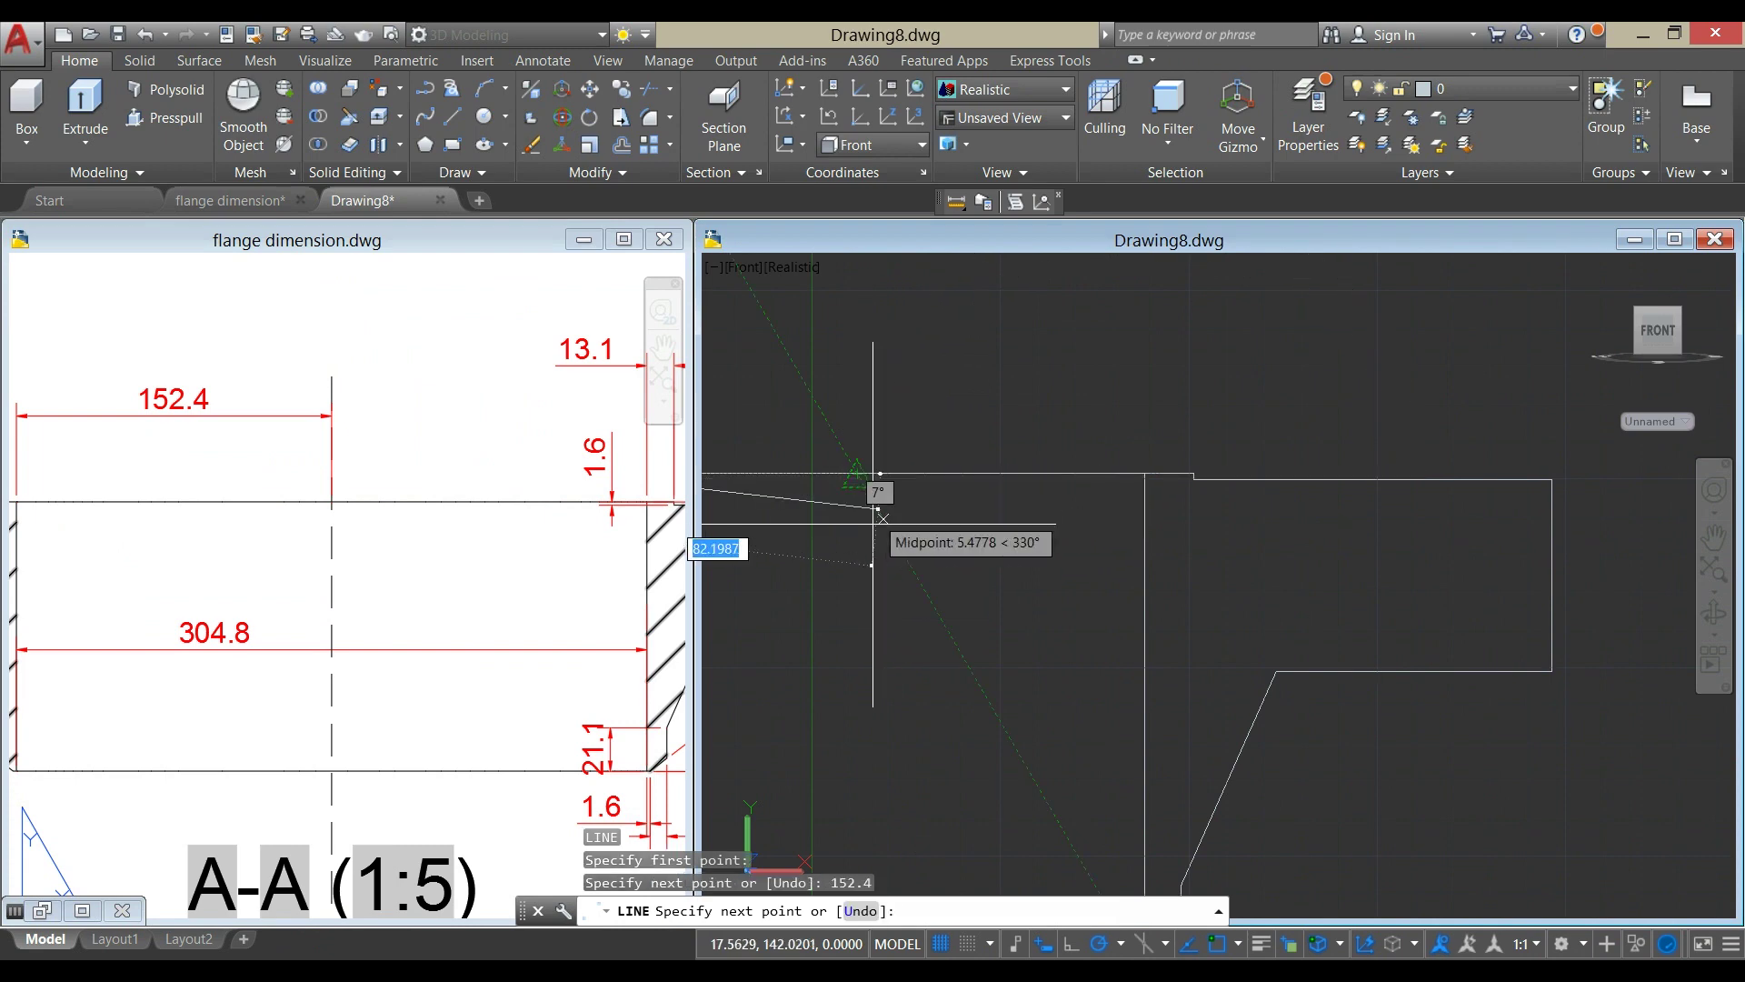
pyautogui.scroll(-5, 818, 531)
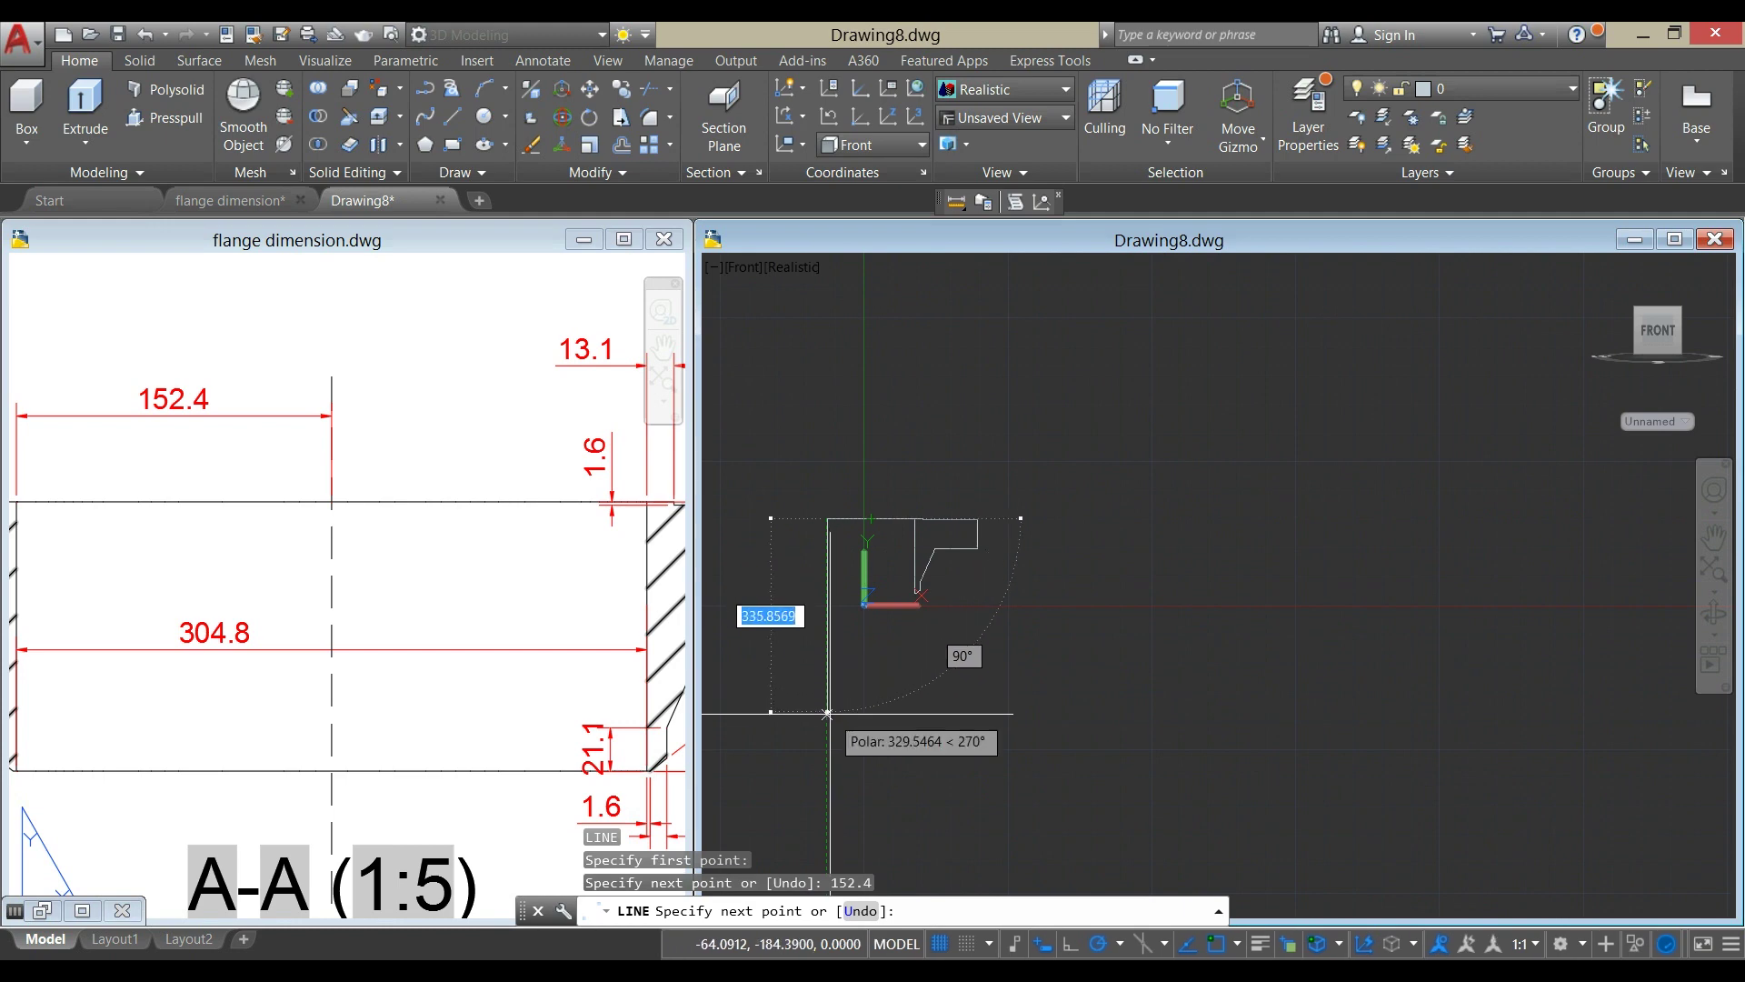
pyautogui.click(828, 713)
pyautogui.rightClick(972, 607)
pyautogui.click(1022, 617)
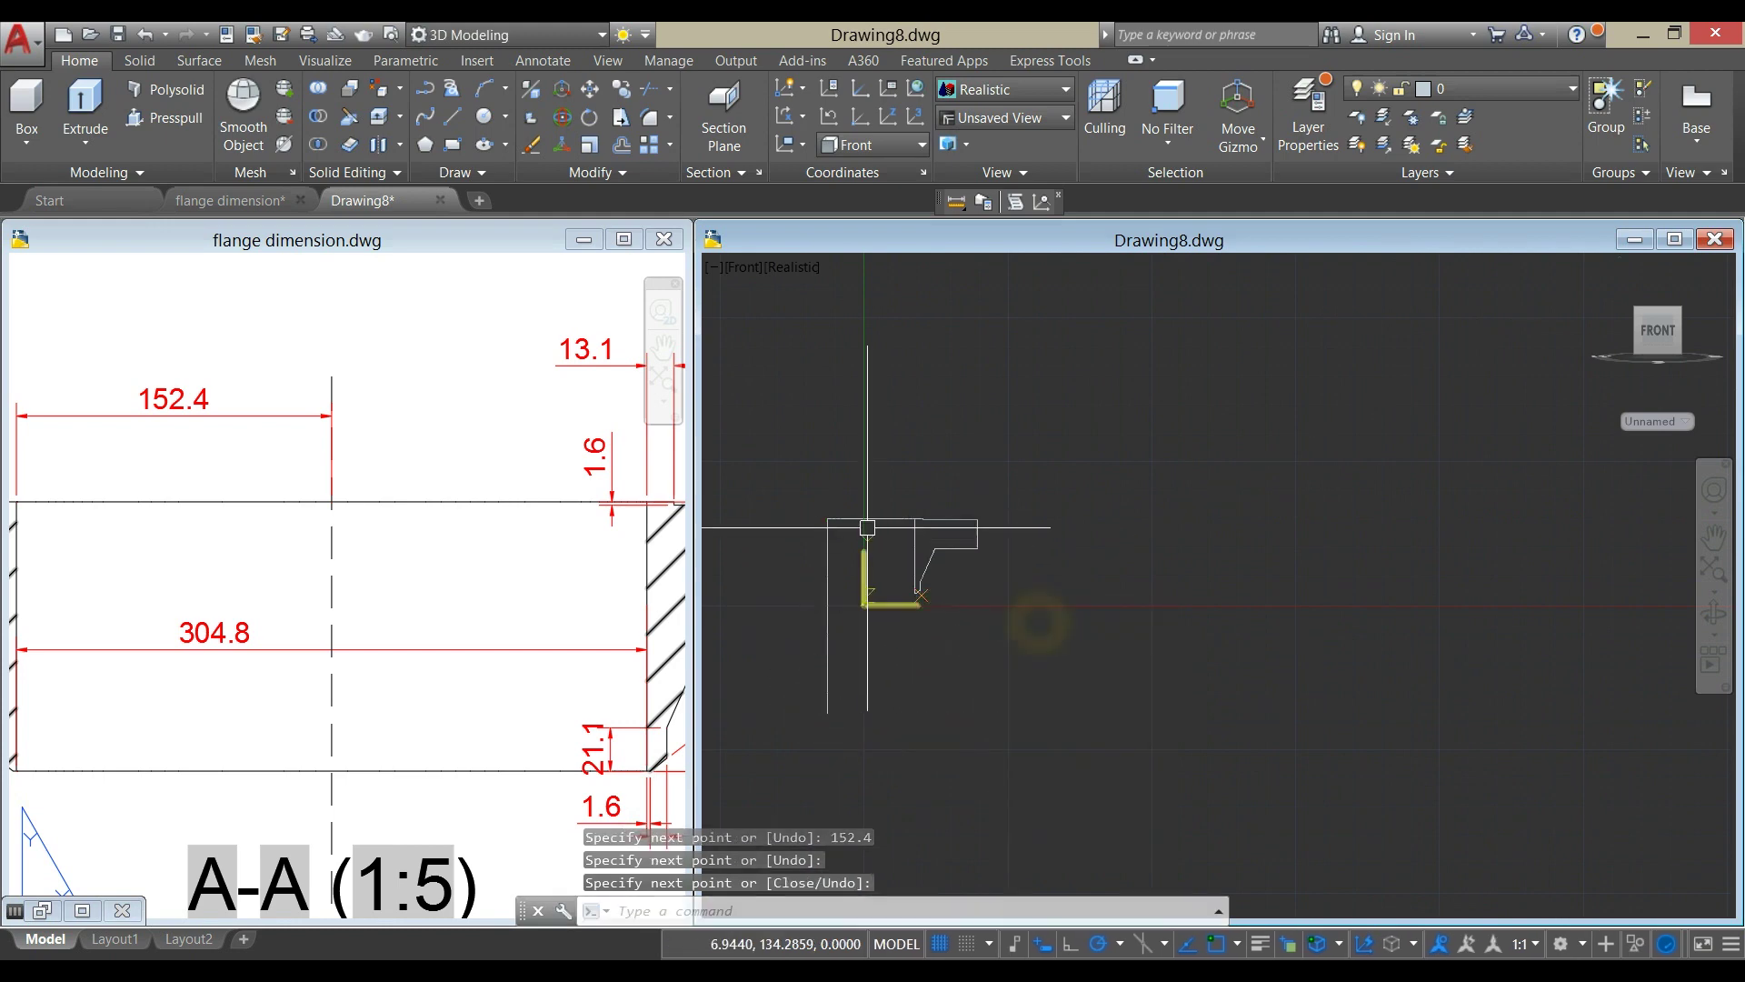
# Delete the horizontal 152.4 helper line, keeping the vertical axis.
pyautogui.click(882, 508)
pyautogui.press('Delete')
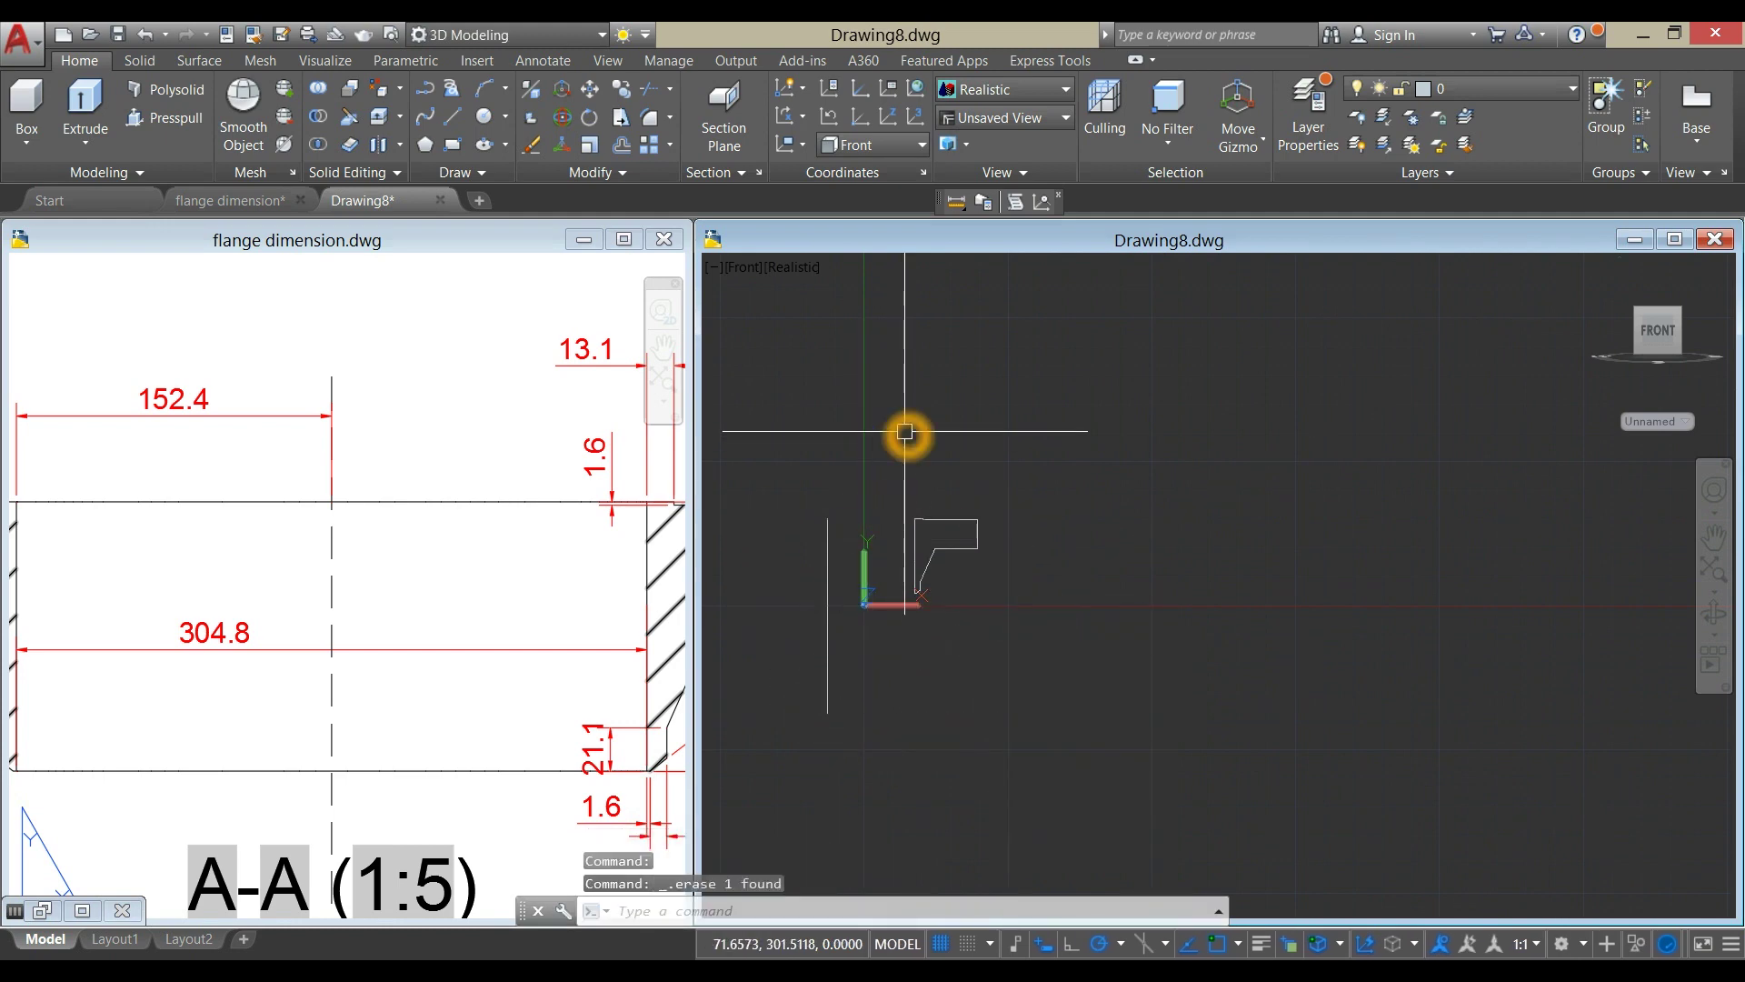
pyautogui.scroll(3, 913, 450)
pyautogui.click(1007, 572)
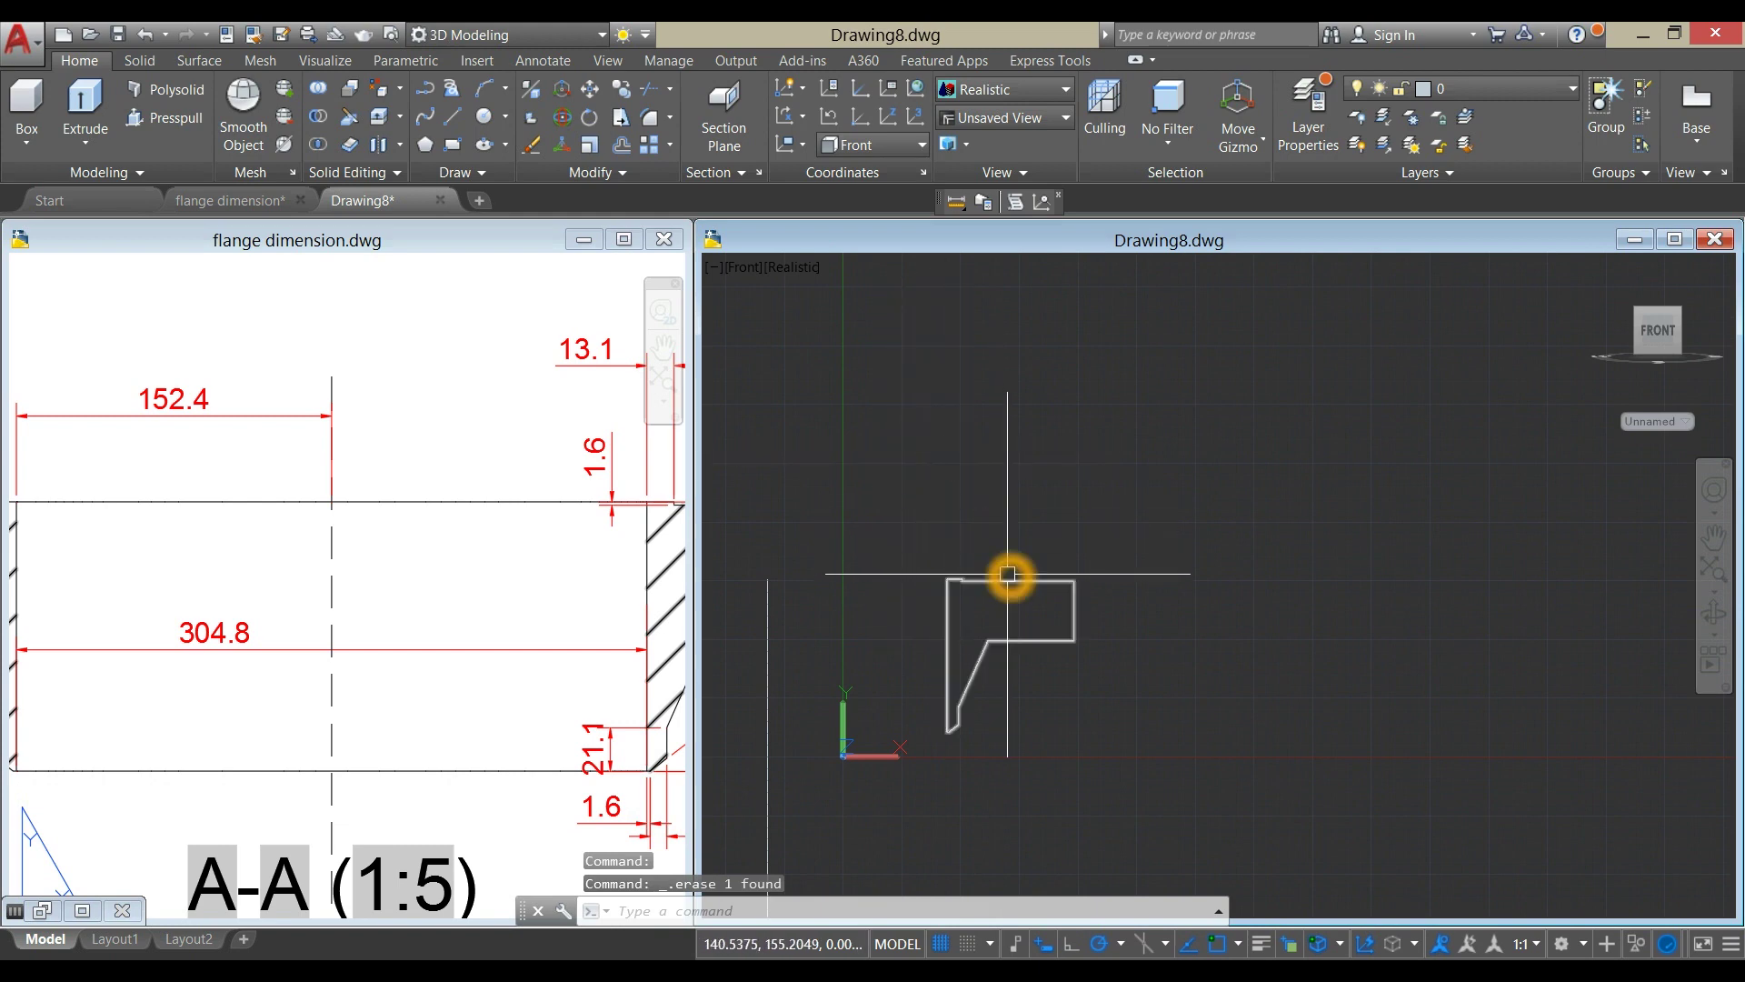
# Revolve the flange profile 360° about the vertical axis line into a solid flange.
pyautogui.click(89, 143)
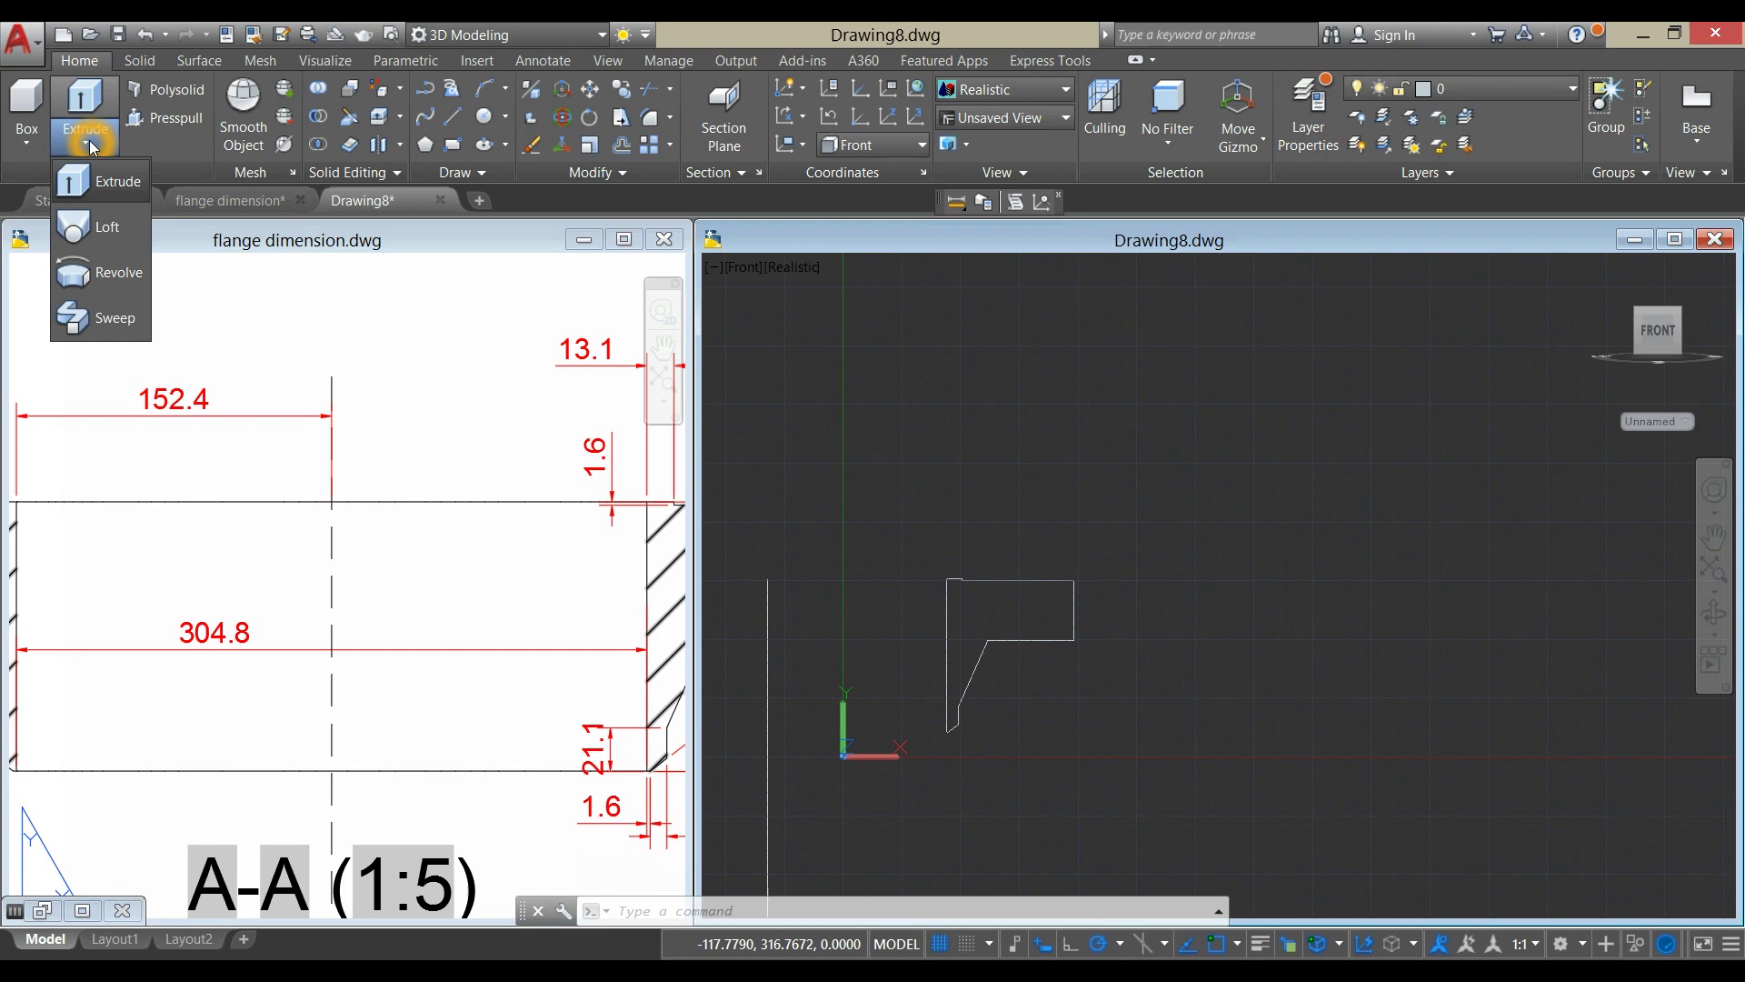
pyautogui.click(117, 275)
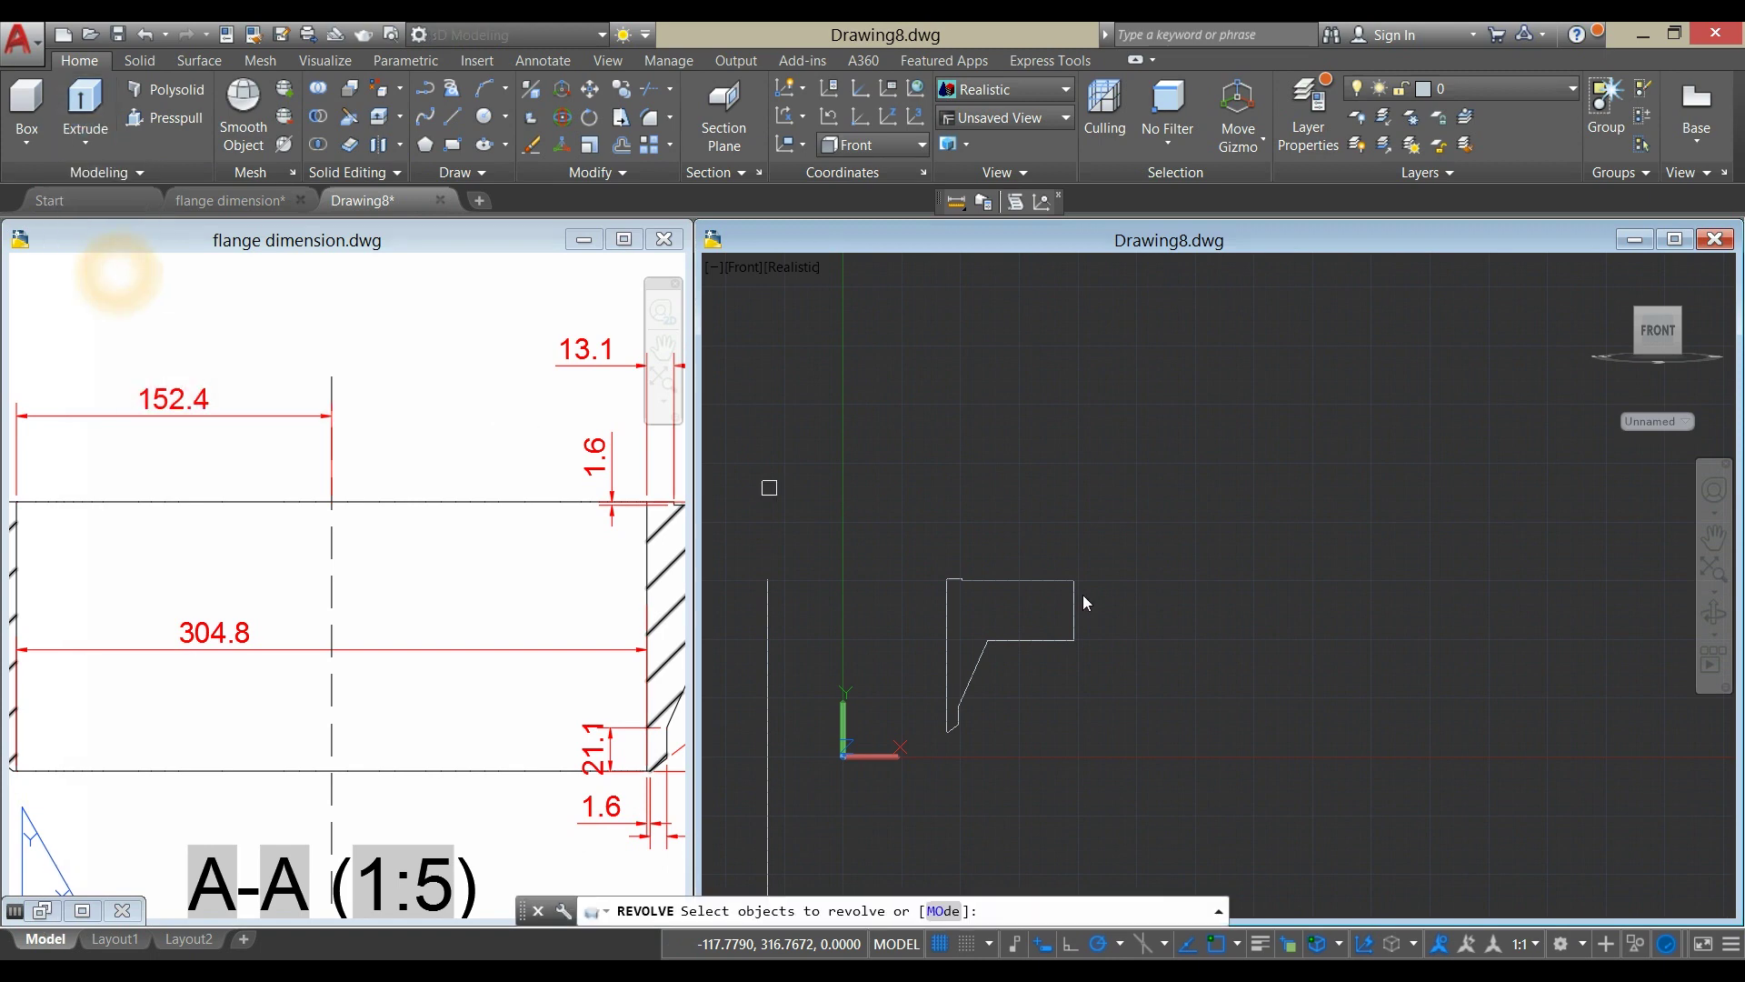
pyautogui.click(1035, 586)
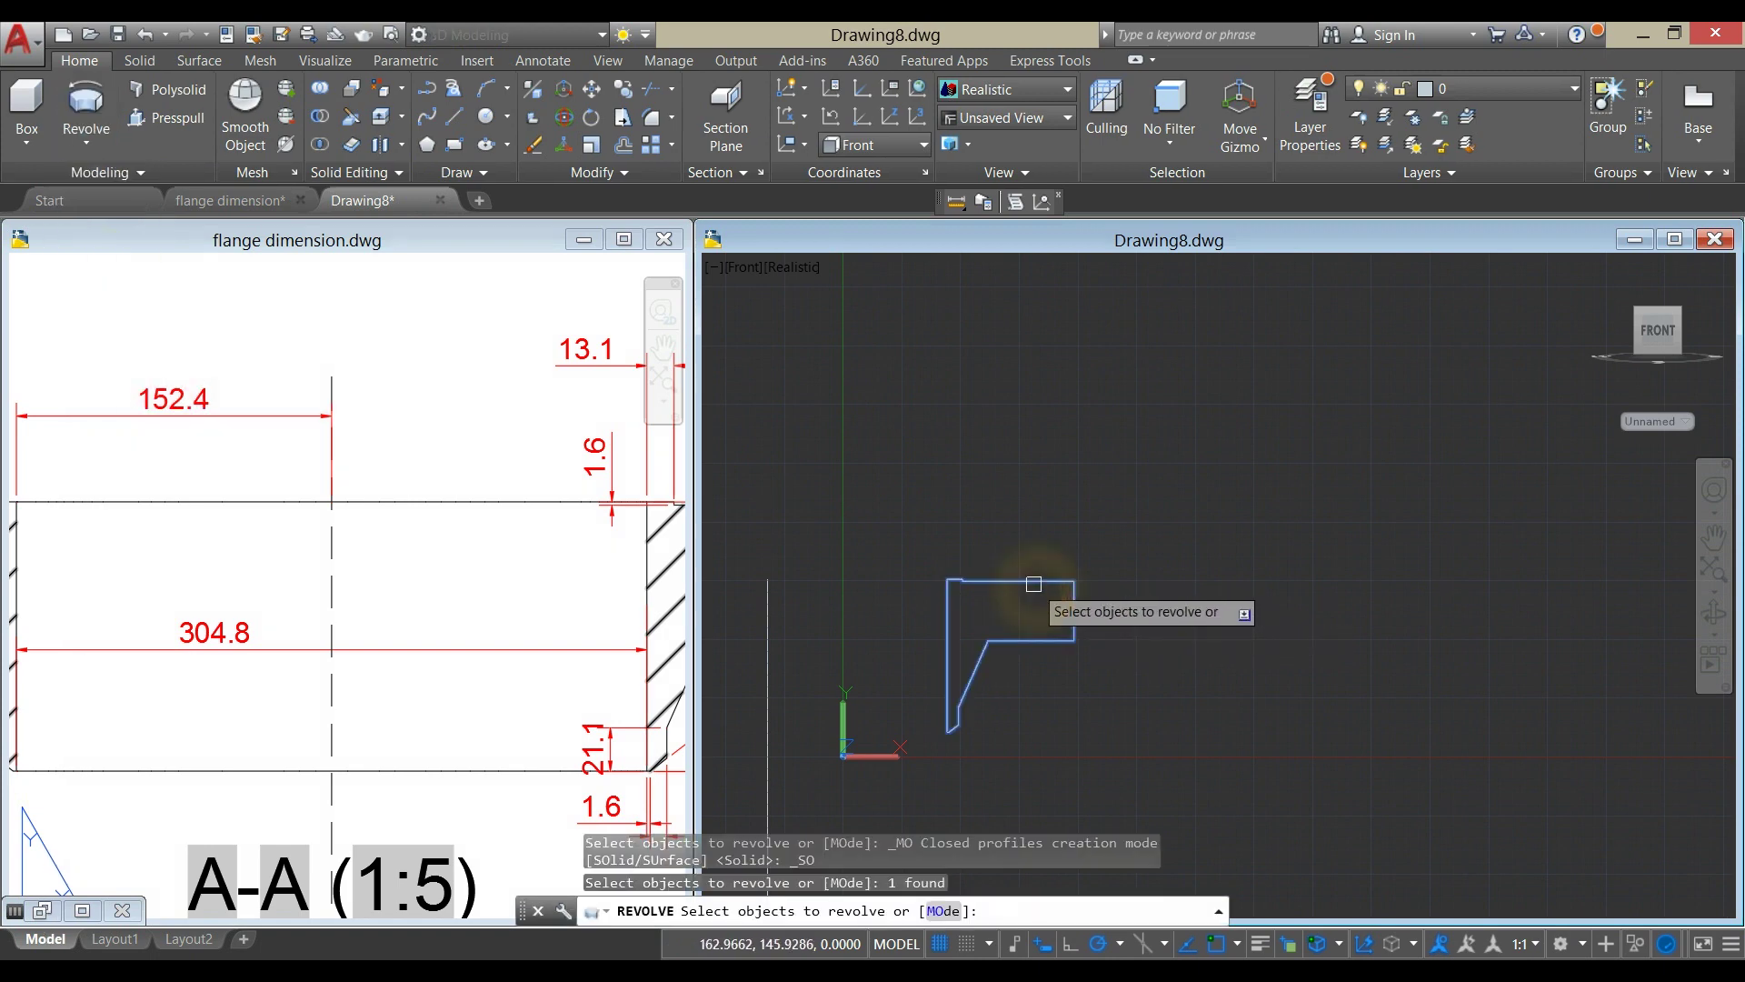
pyautogui.rightClick(1077, 525)
pyautogui.click(1111, 537)
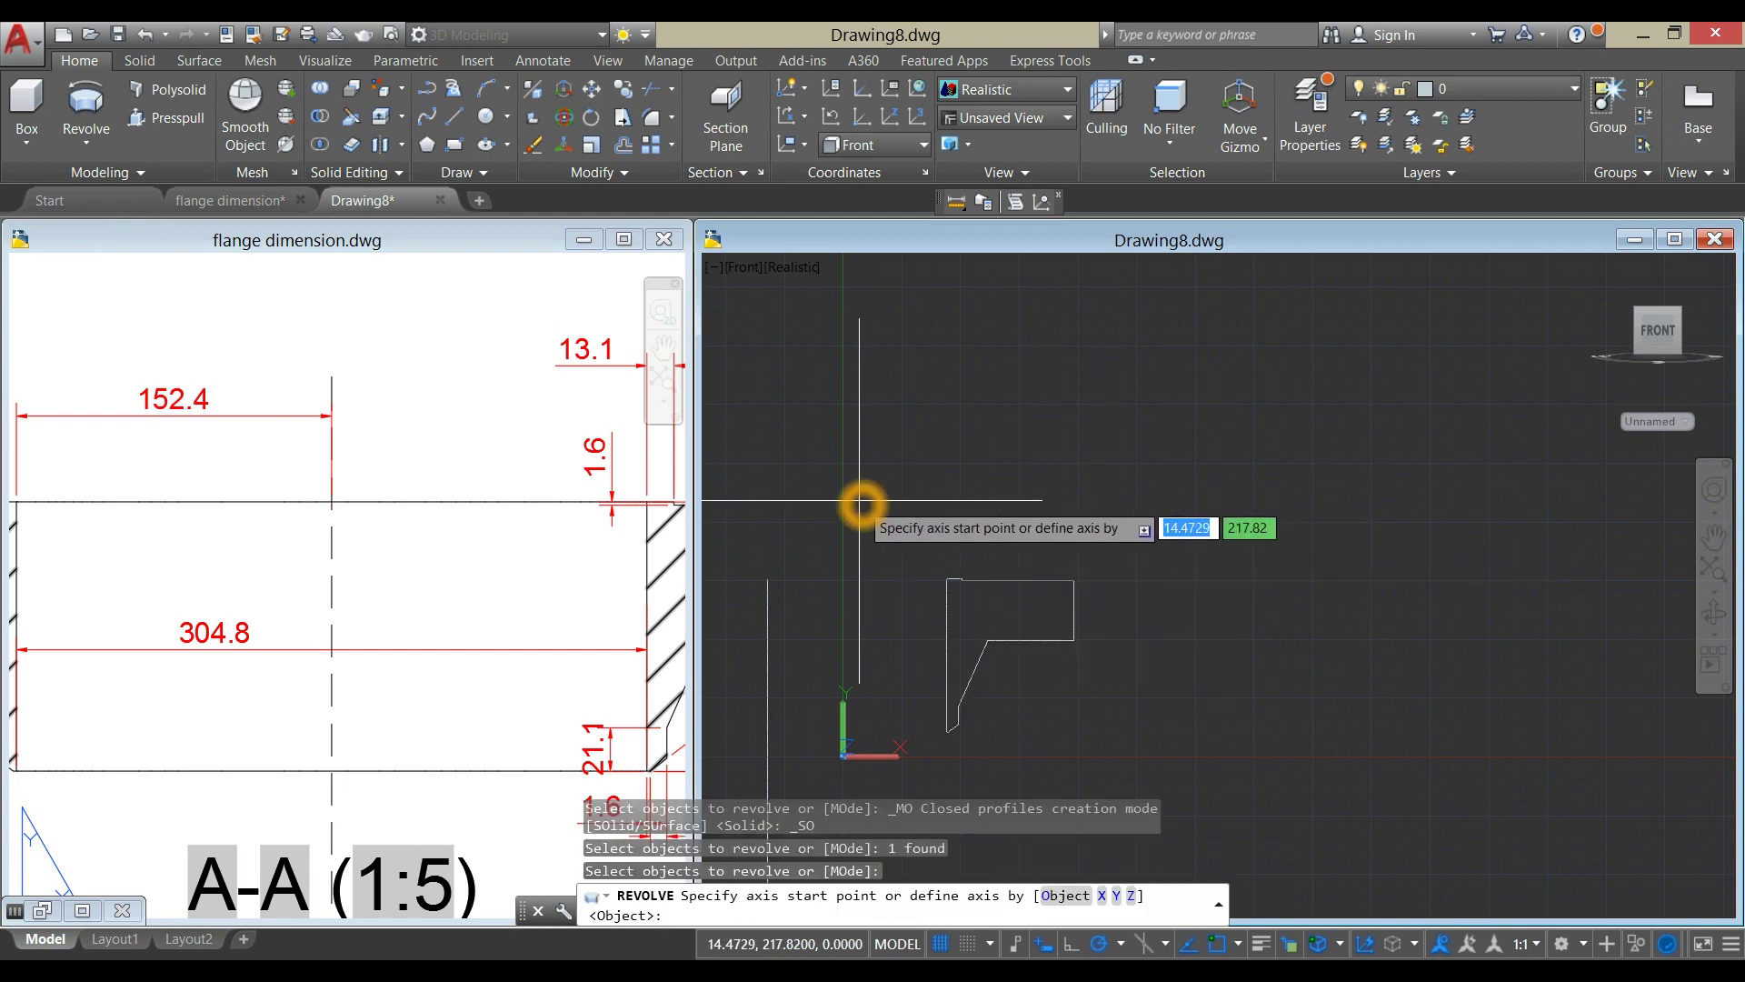
pyautogui.click(767, 579)
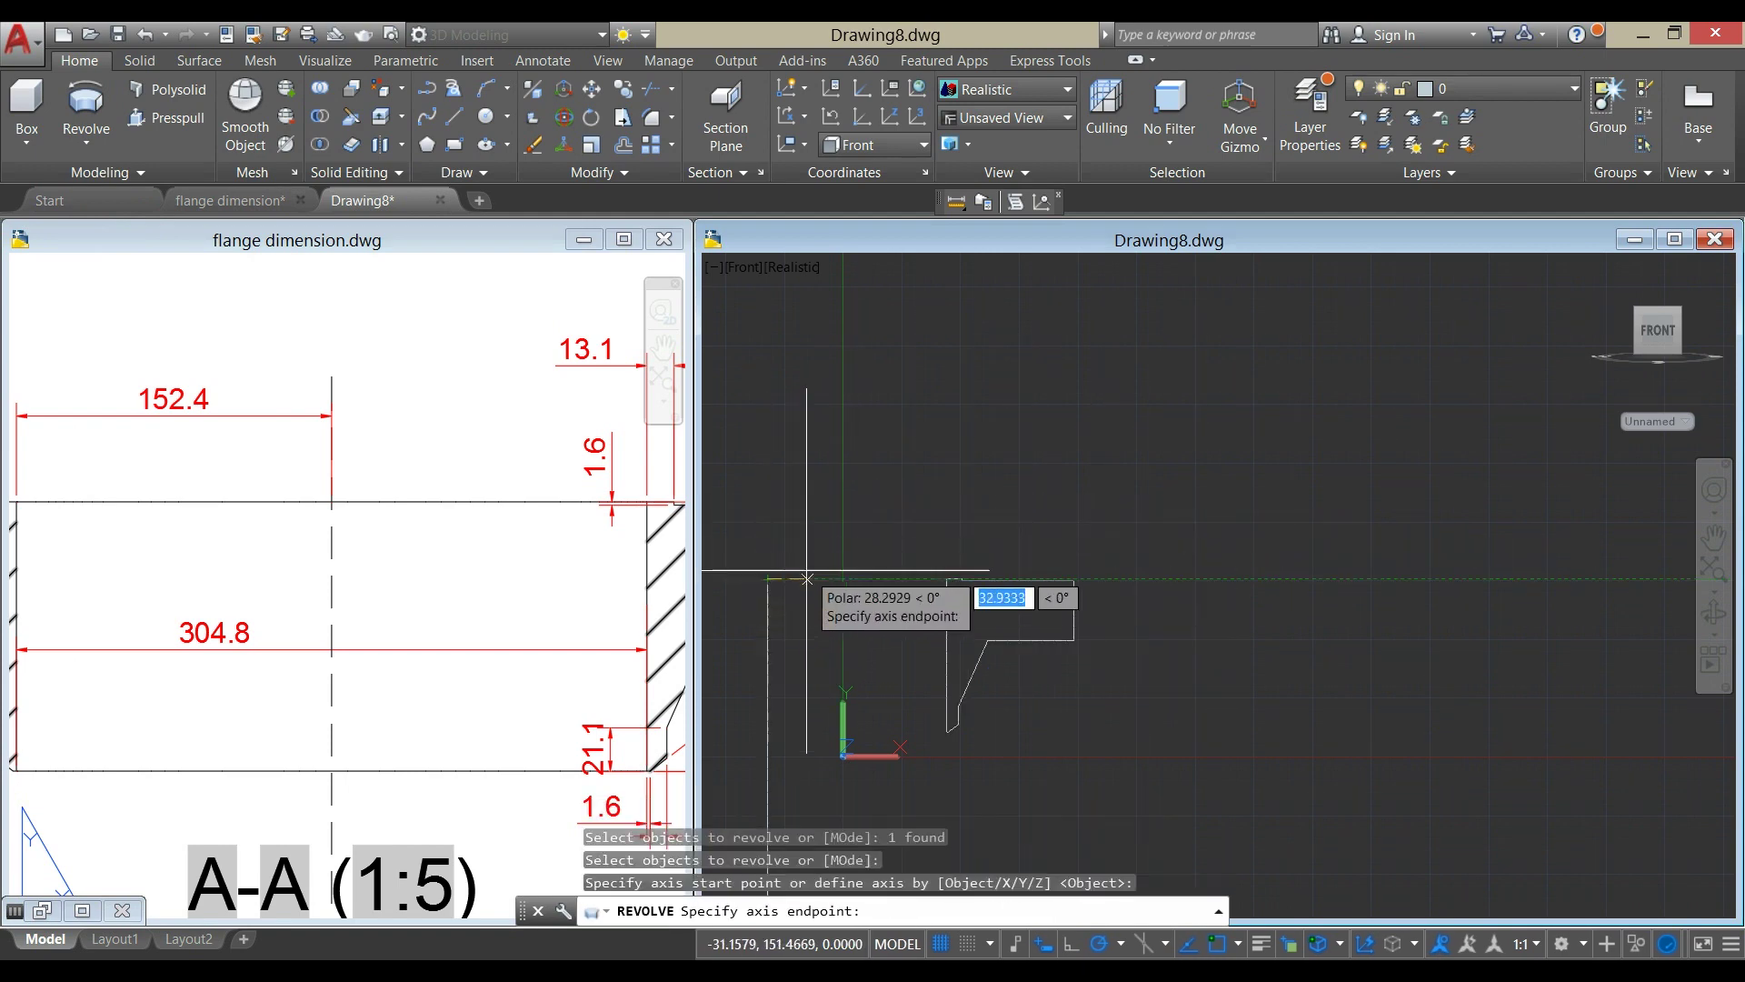
pyautogui.scroll(-2, 805, 579)
pyautogui.moveTo(805, 579); pyautogui.dragTo(954, 496, button='middle')
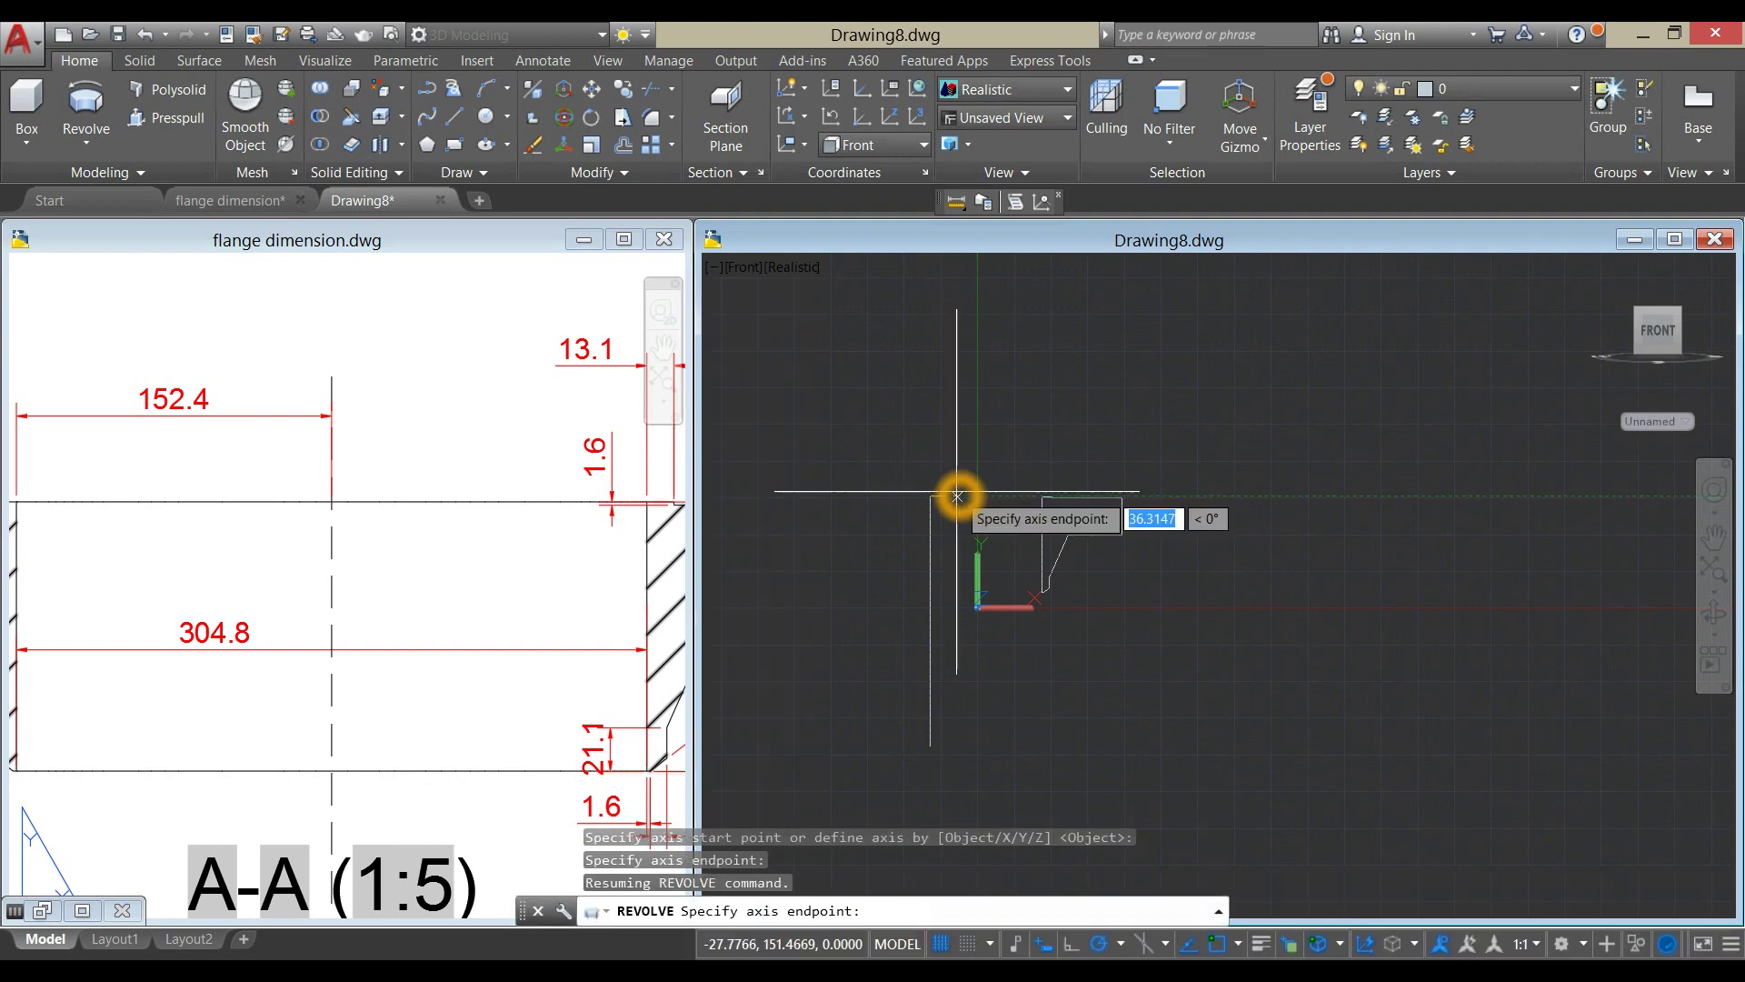
pyautogui.click(931, 747)
pyautogui.click(1068, 688)
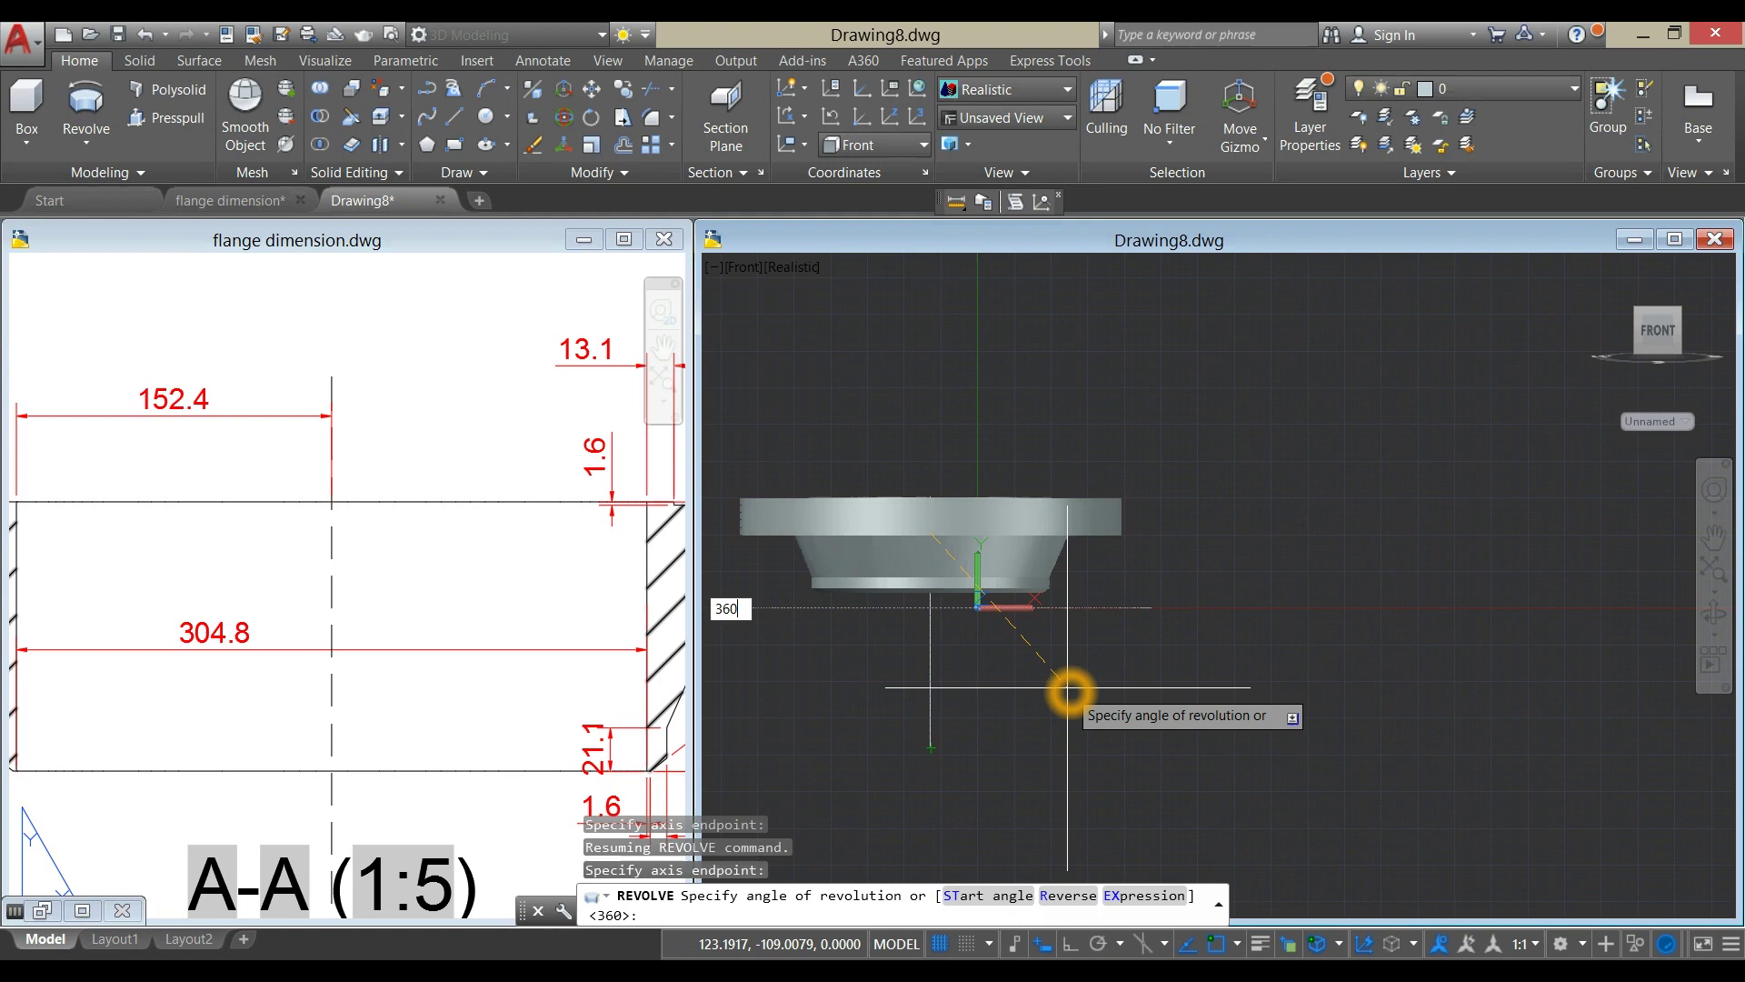
pyautogui.press('Return')
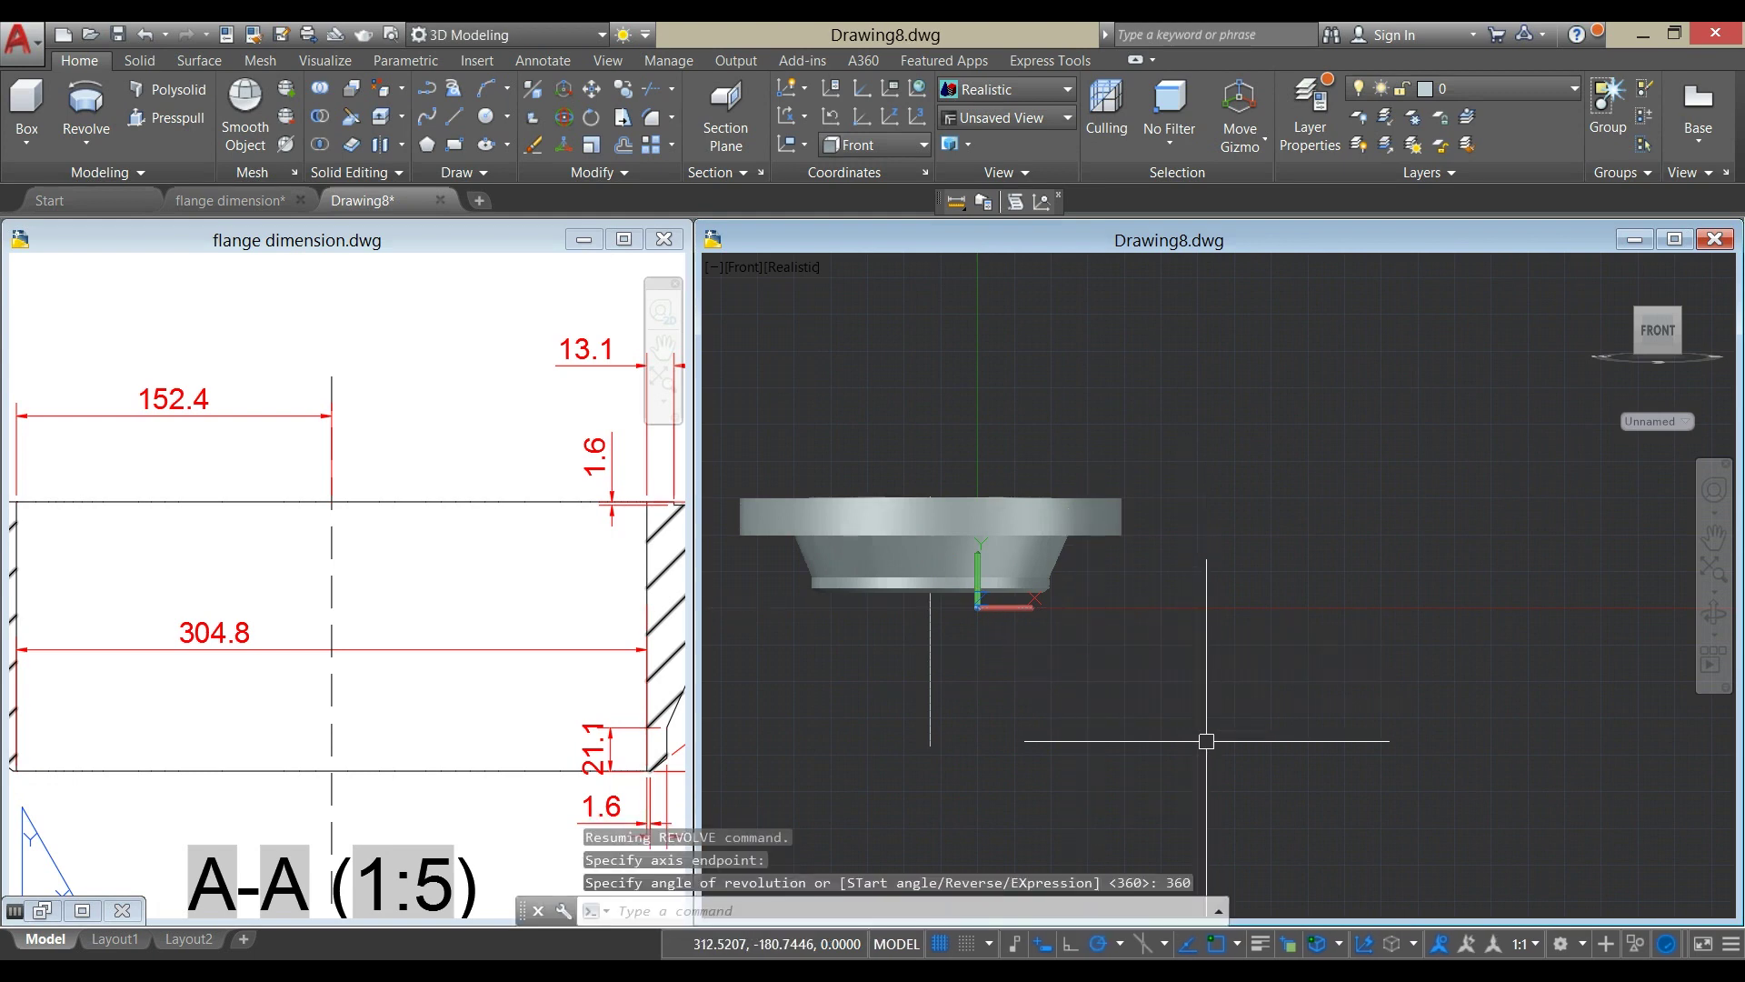
pyautogui.keyDown('shift'); pyautogui.moveTo(1247, 648); pyautogui.dragTo(1269, 647, button='middle'); pyautogui.keyUp('shift')
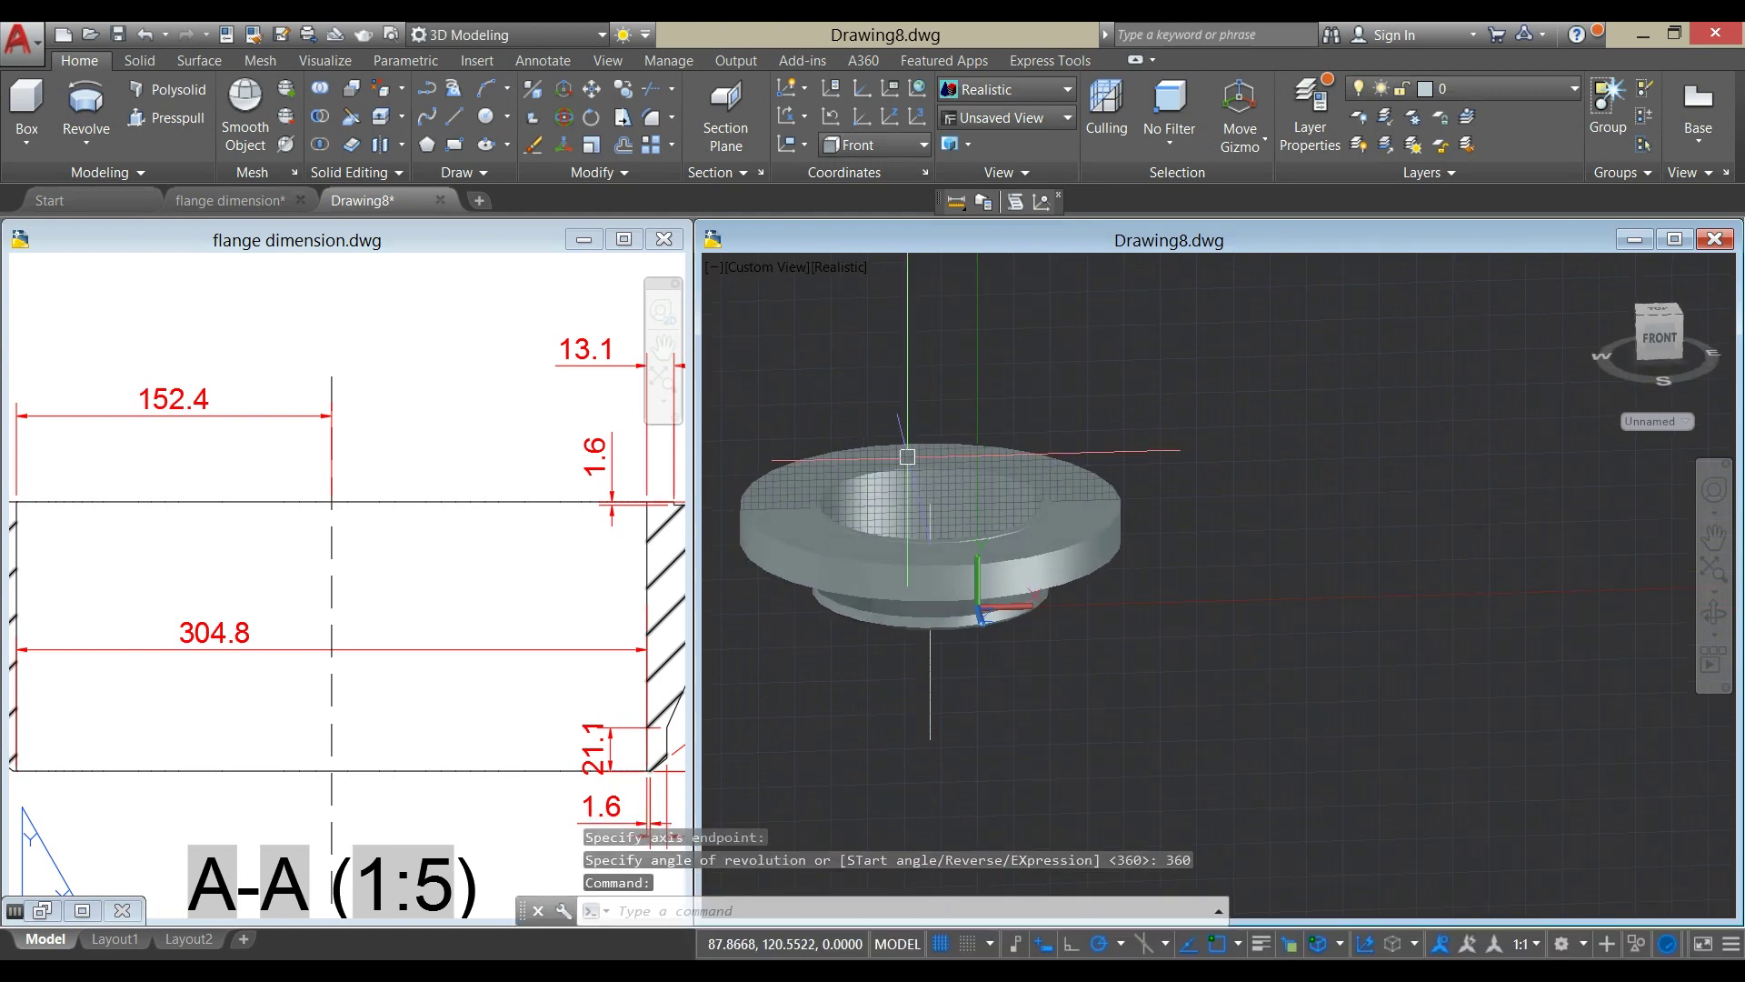
# Hide the grid and show the flange in Top view with the 2D Wireframe style.
pyautogui.click(940, 944)
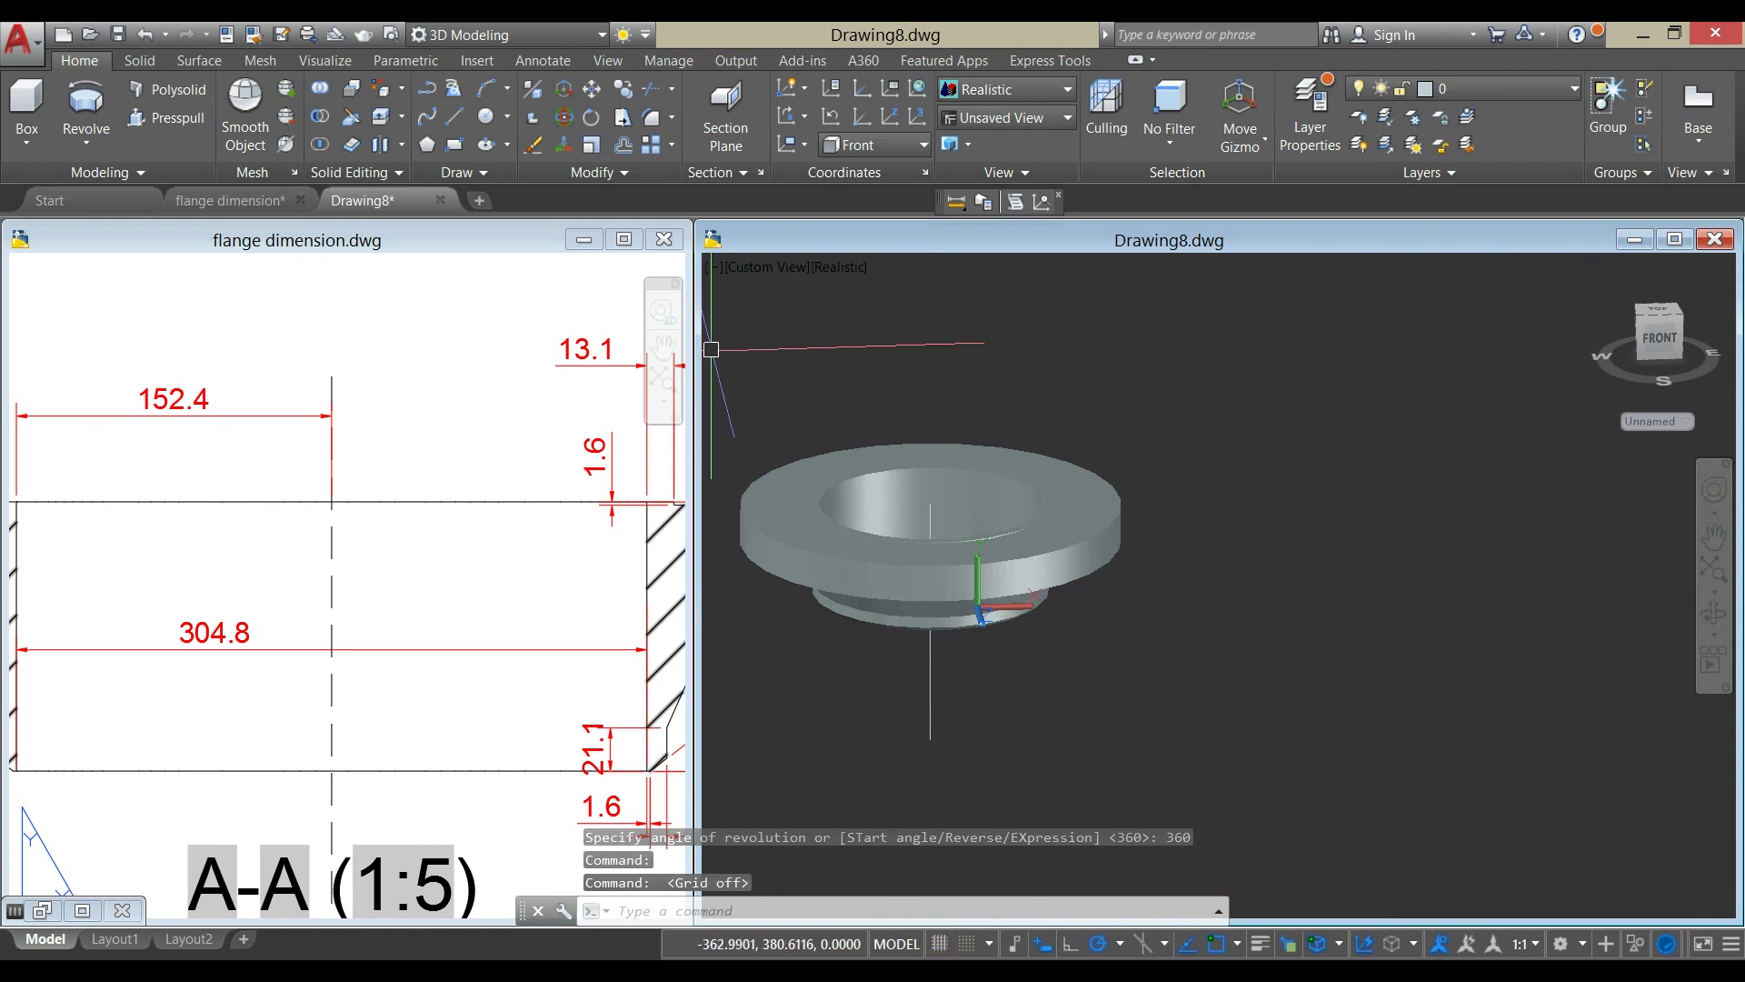
pyautogui.click(763, 267)
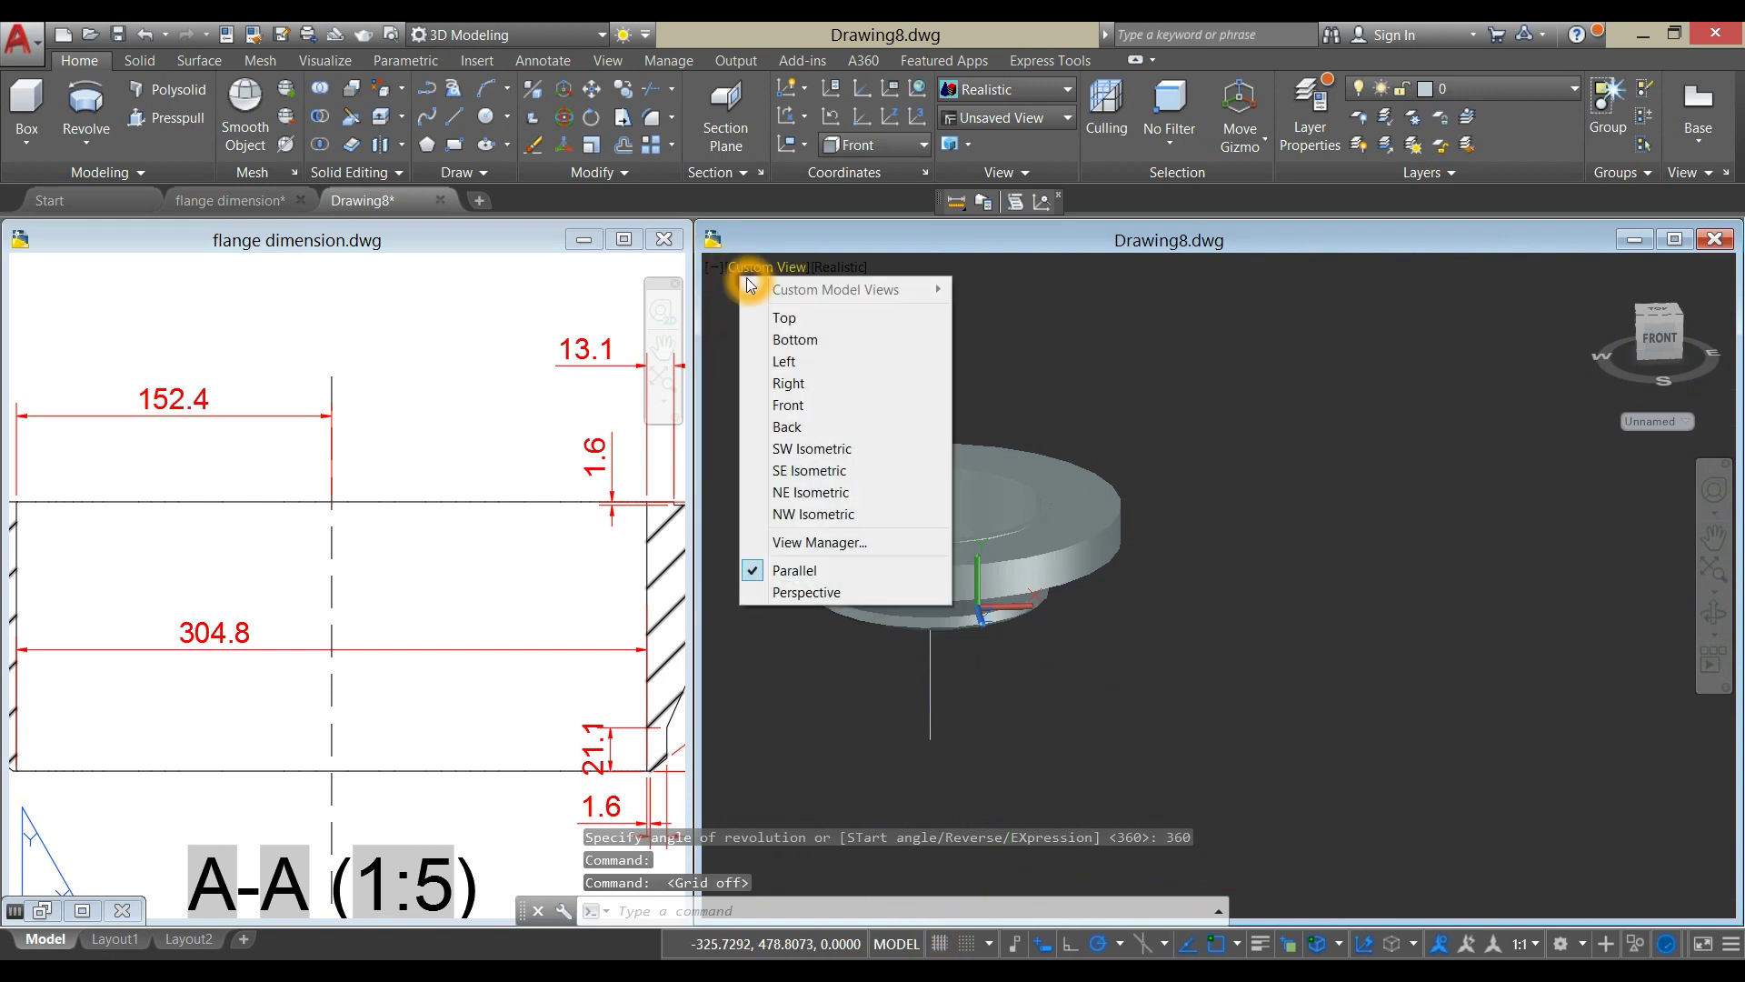
pyautogui.click(782, 317)
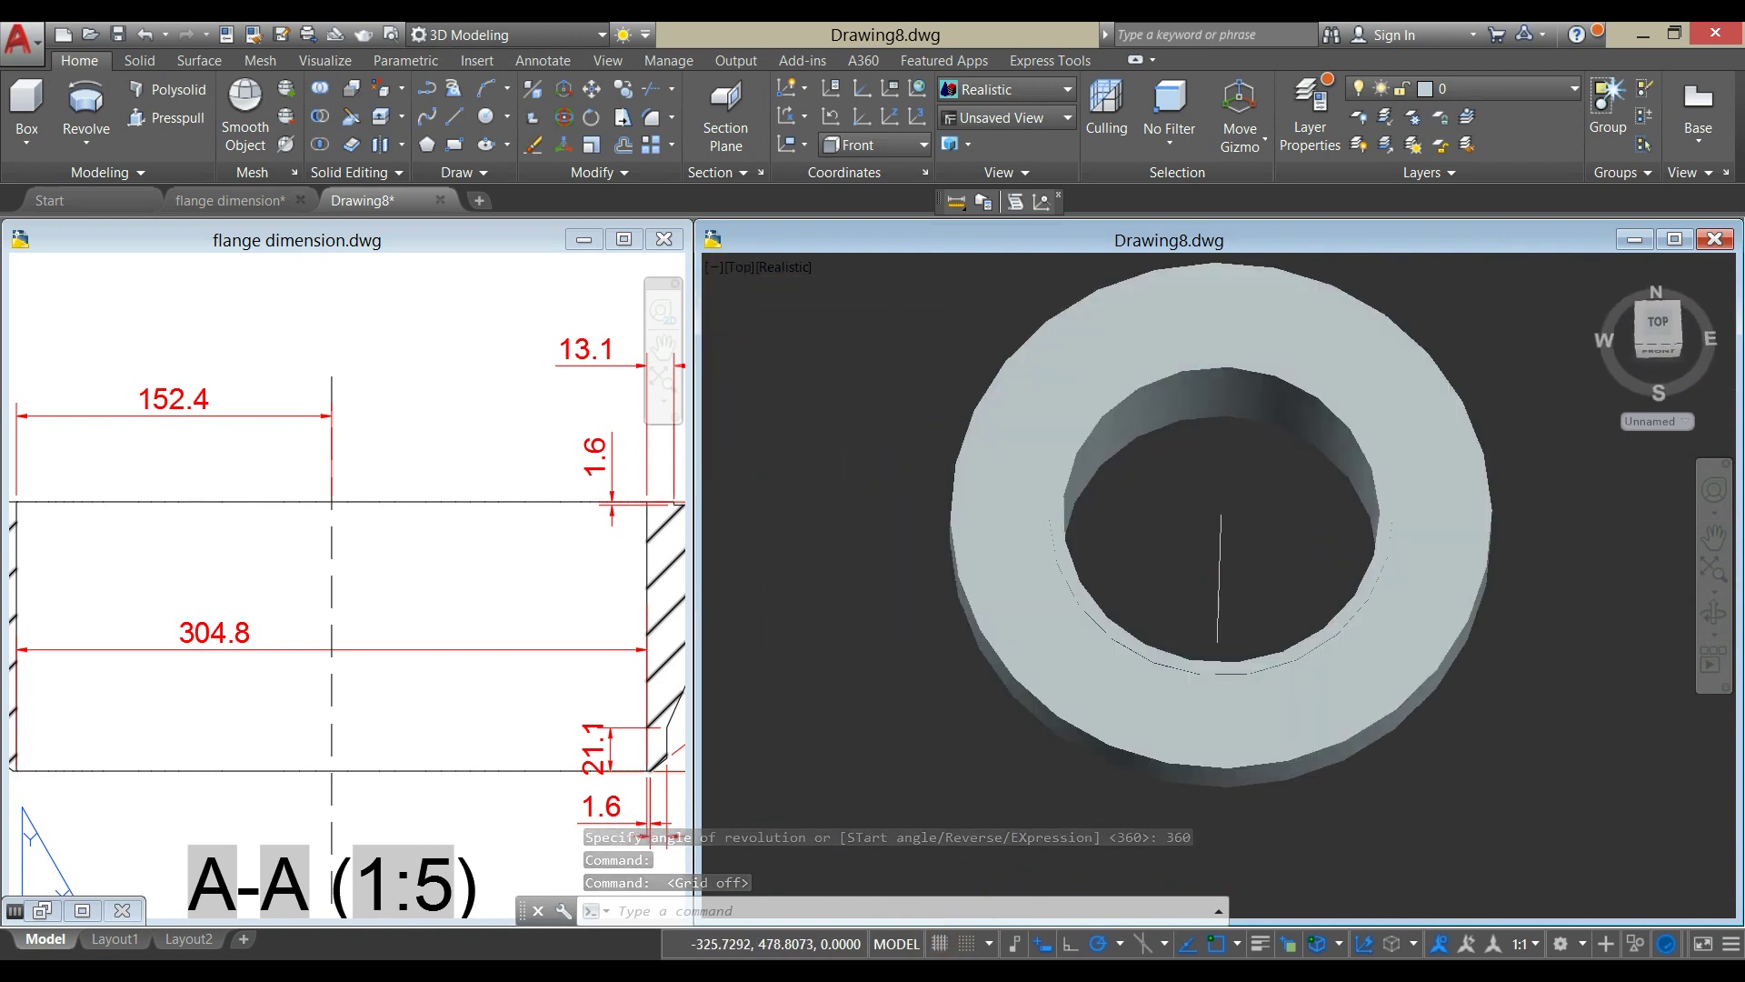
pyautogui.scroll(-2, 1129, 452)
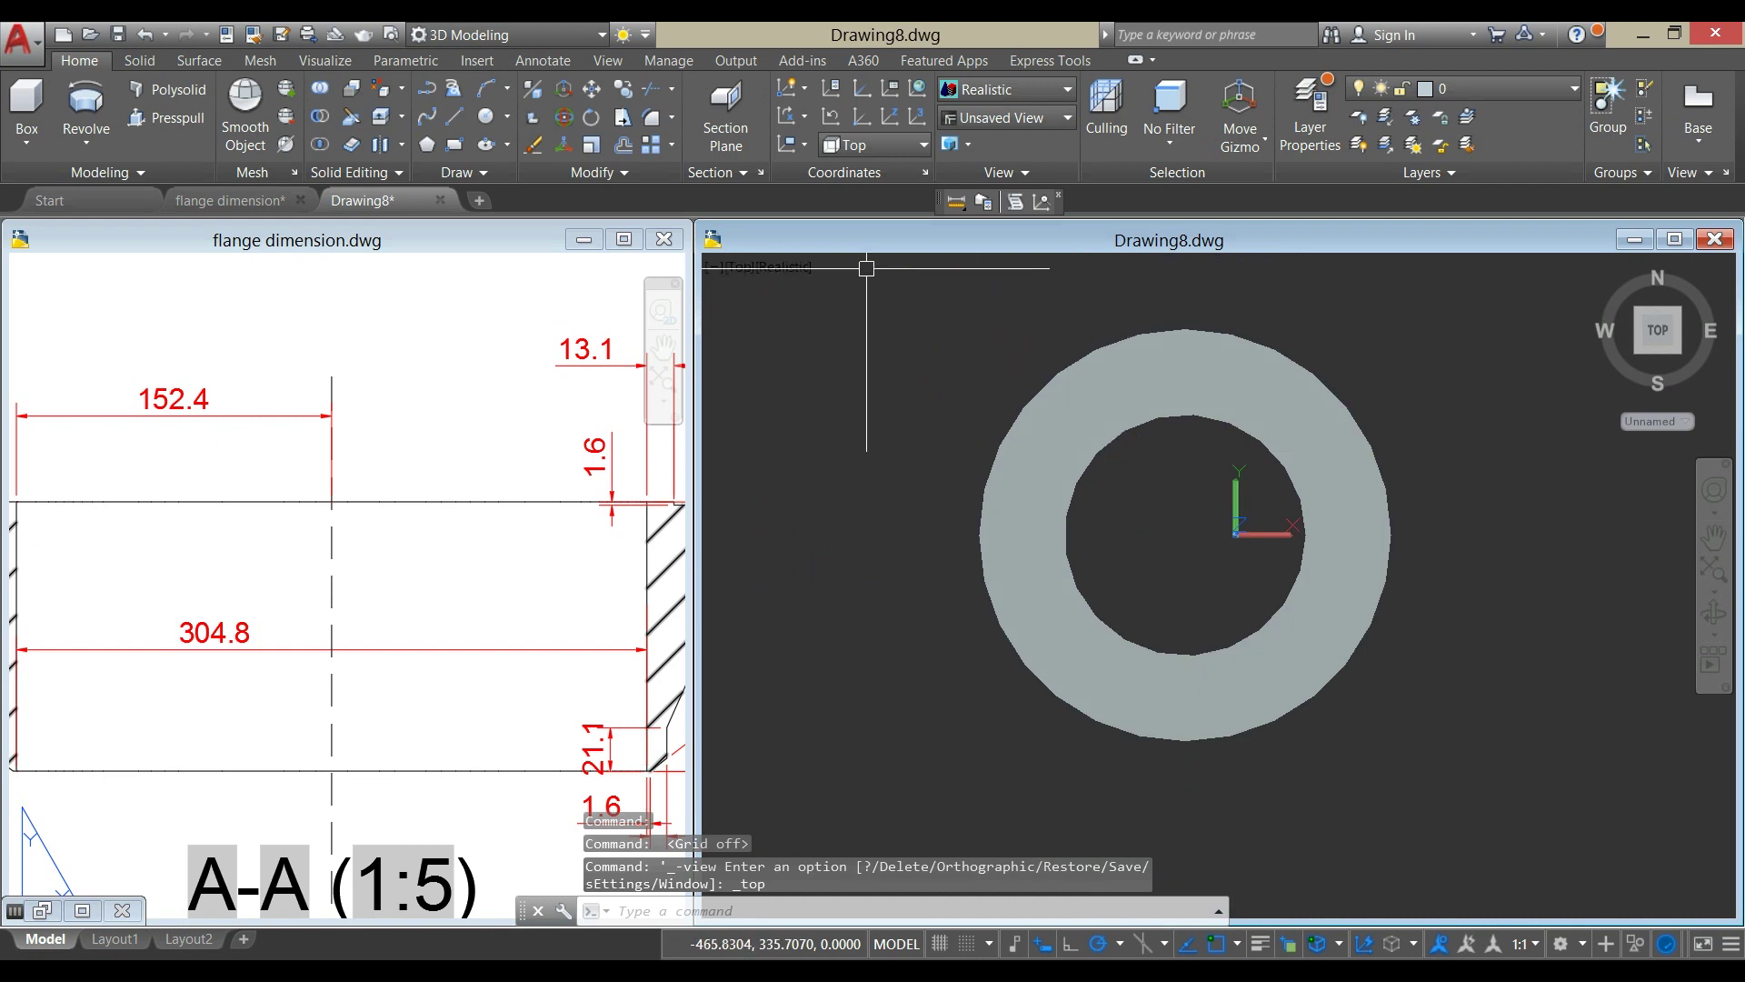
pyautogui.click(795, 268)
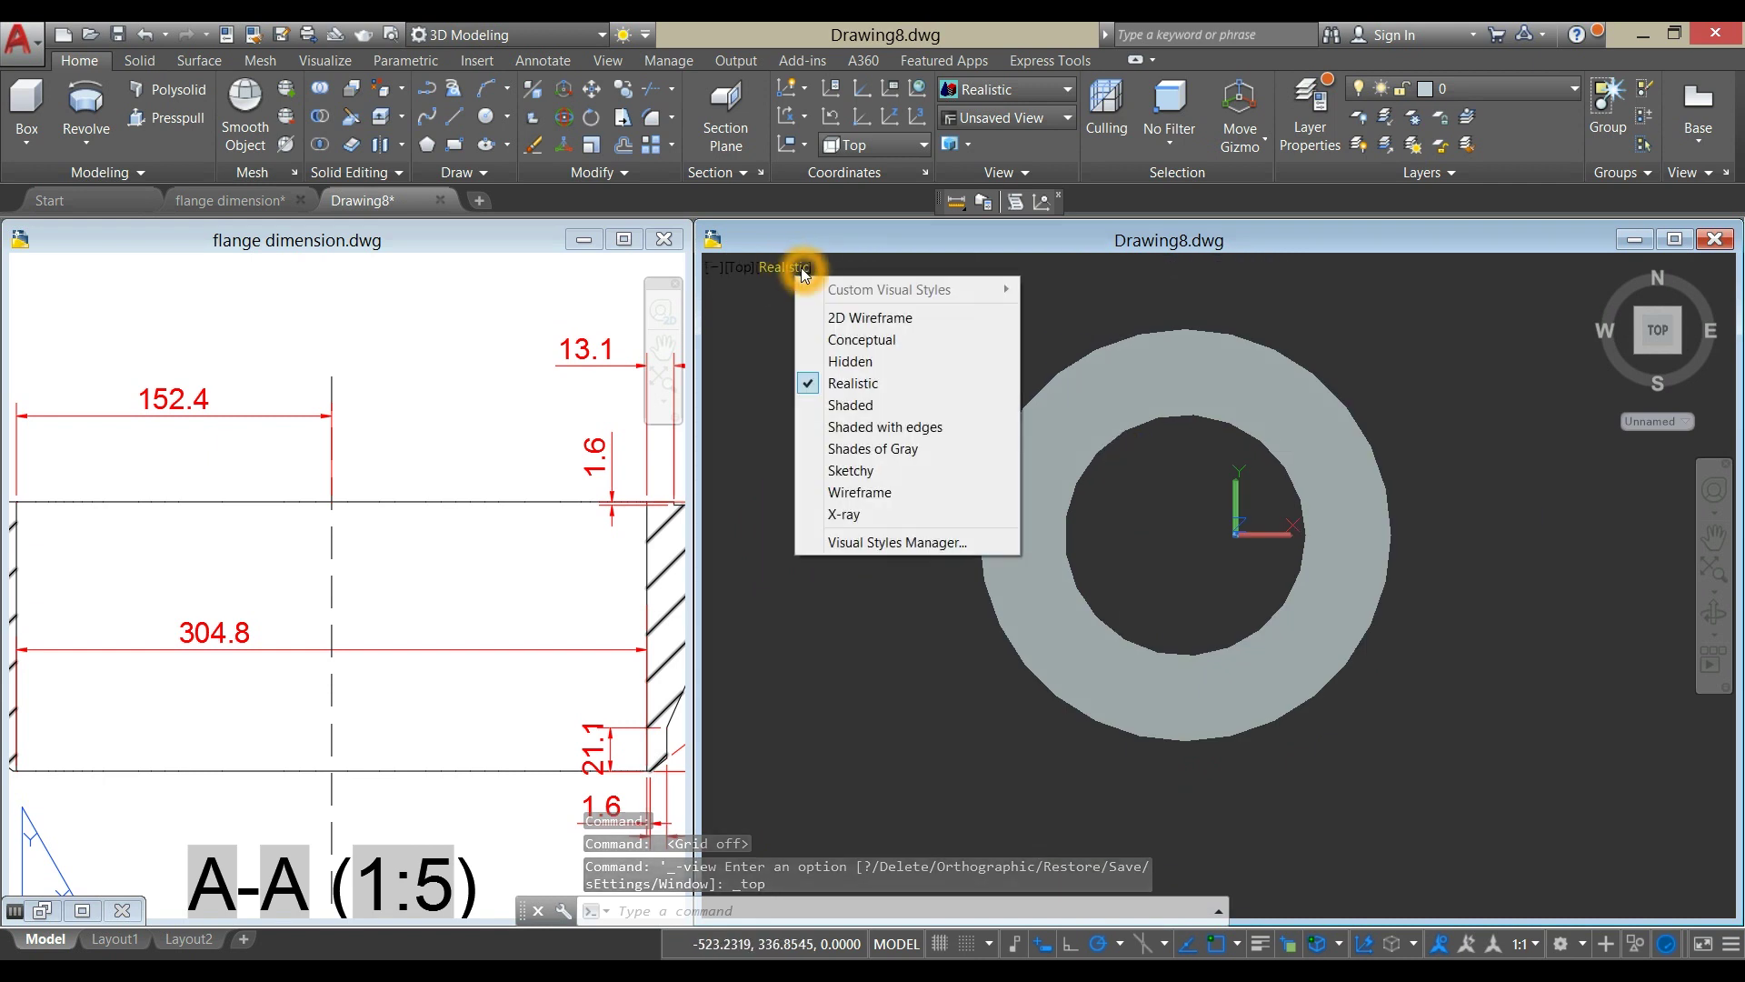
pyautogui.click(910, 425)
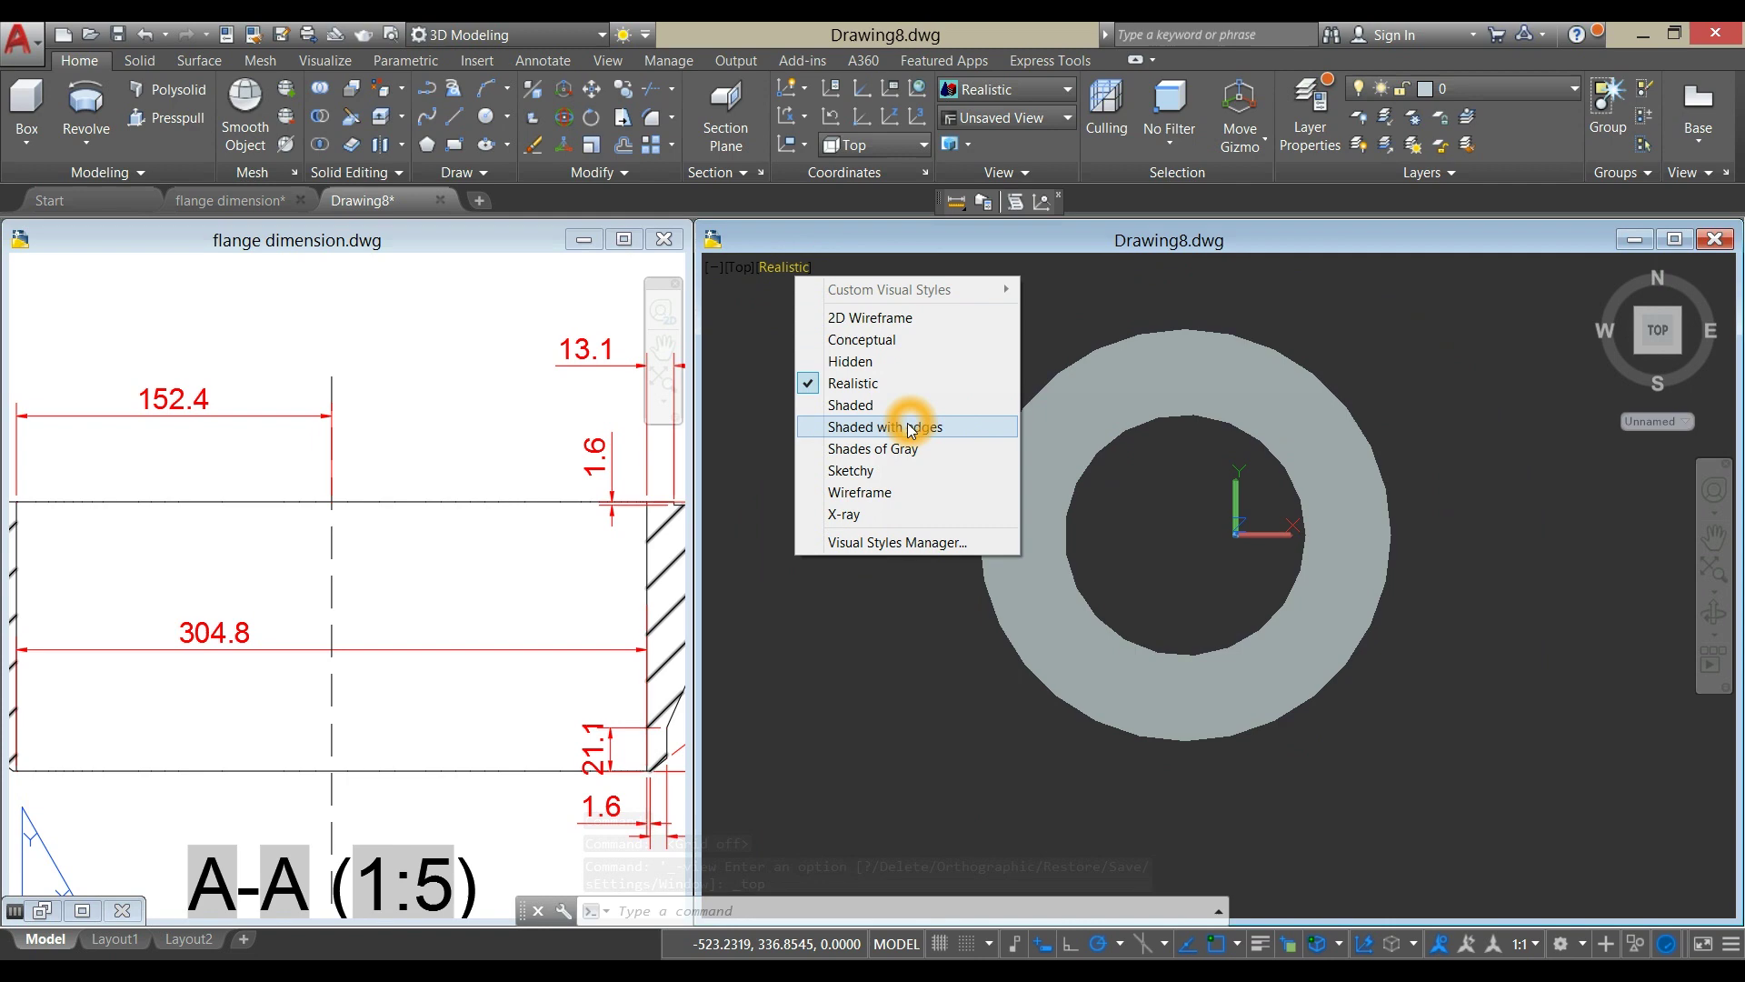
pyautogui.click(880, 326)
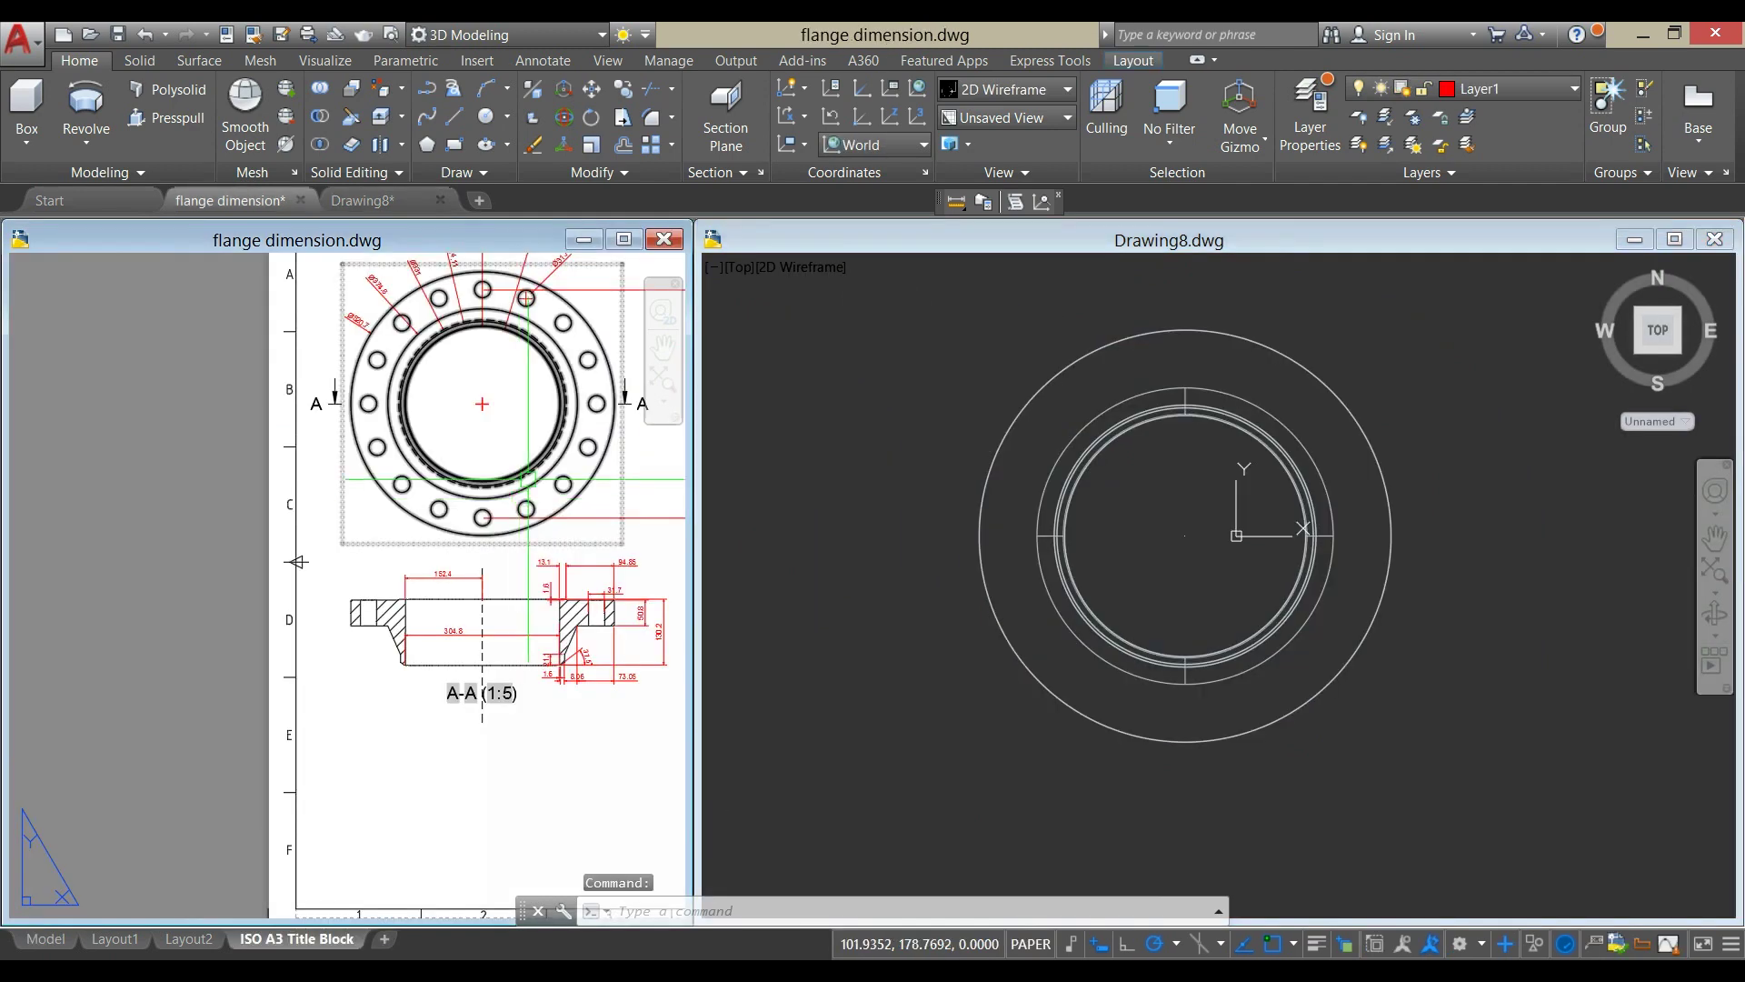
# Pan and zoom the flange dimension reference sheet to its 450.8 dimension.
pyautogui.moveTo(674, 466); pyautogui.dragTo(644, 498, button='middle')
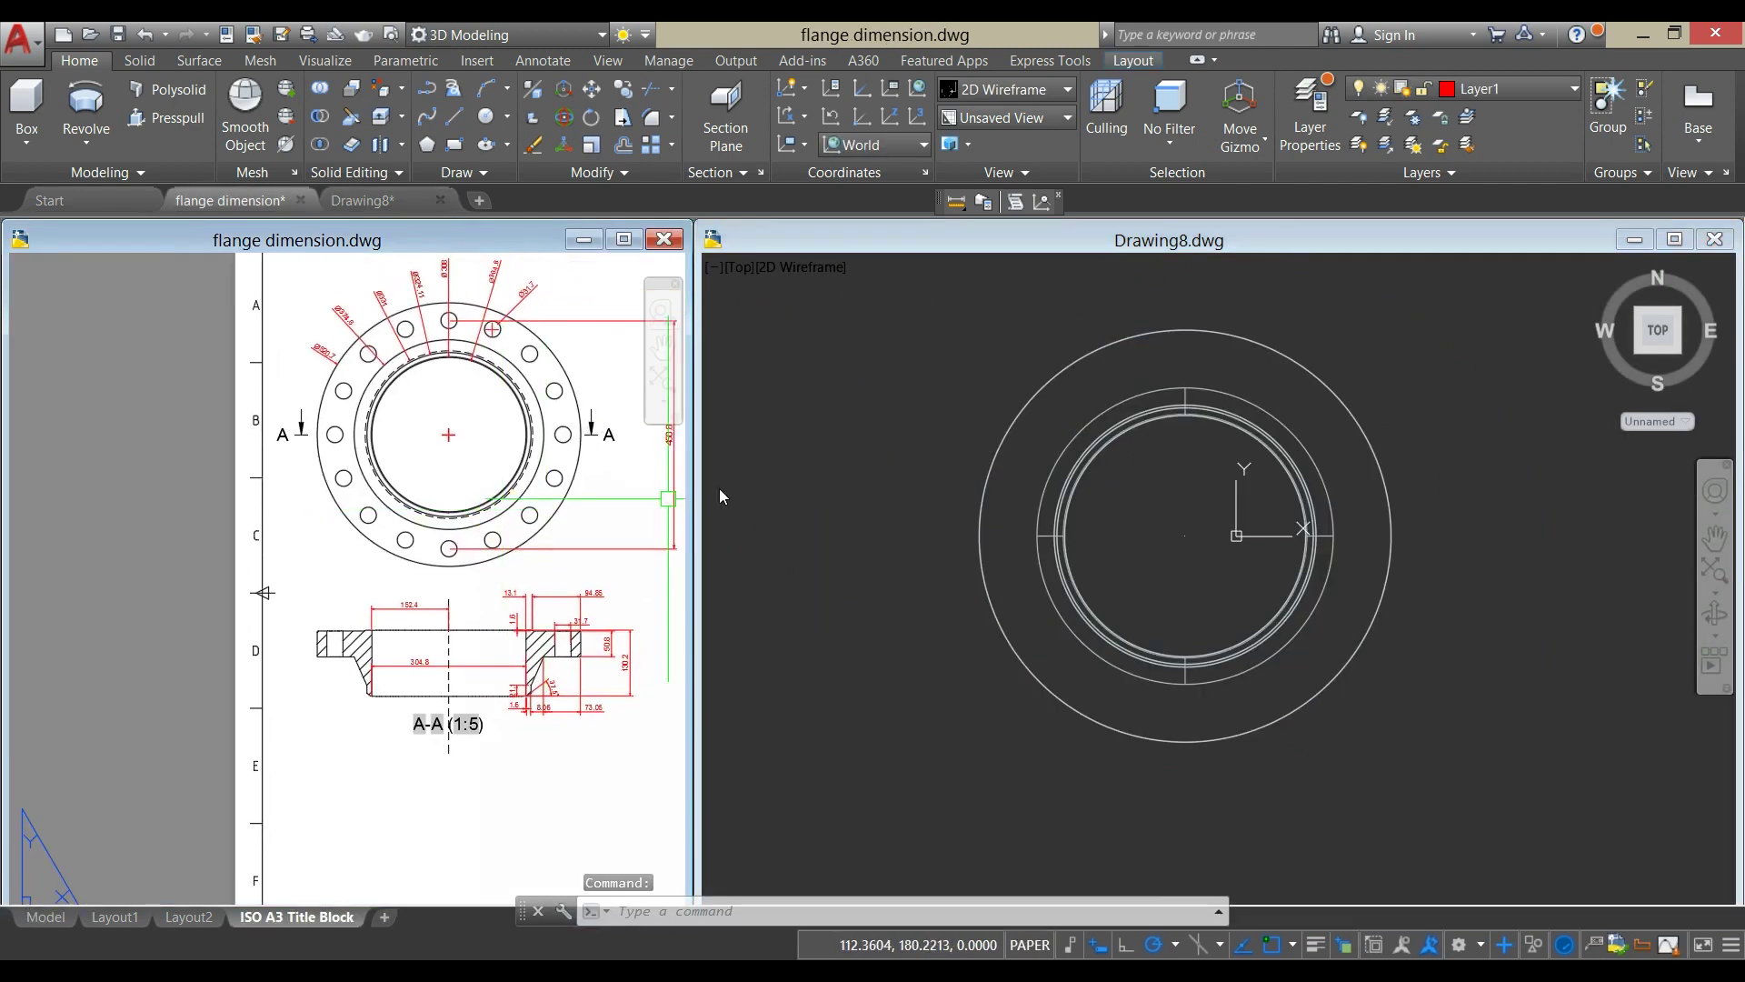
pyautogui.moveTo(480, 455); pyautogui.dragTo(386, 483, button='middle')
pyautogui.click(386, 483)
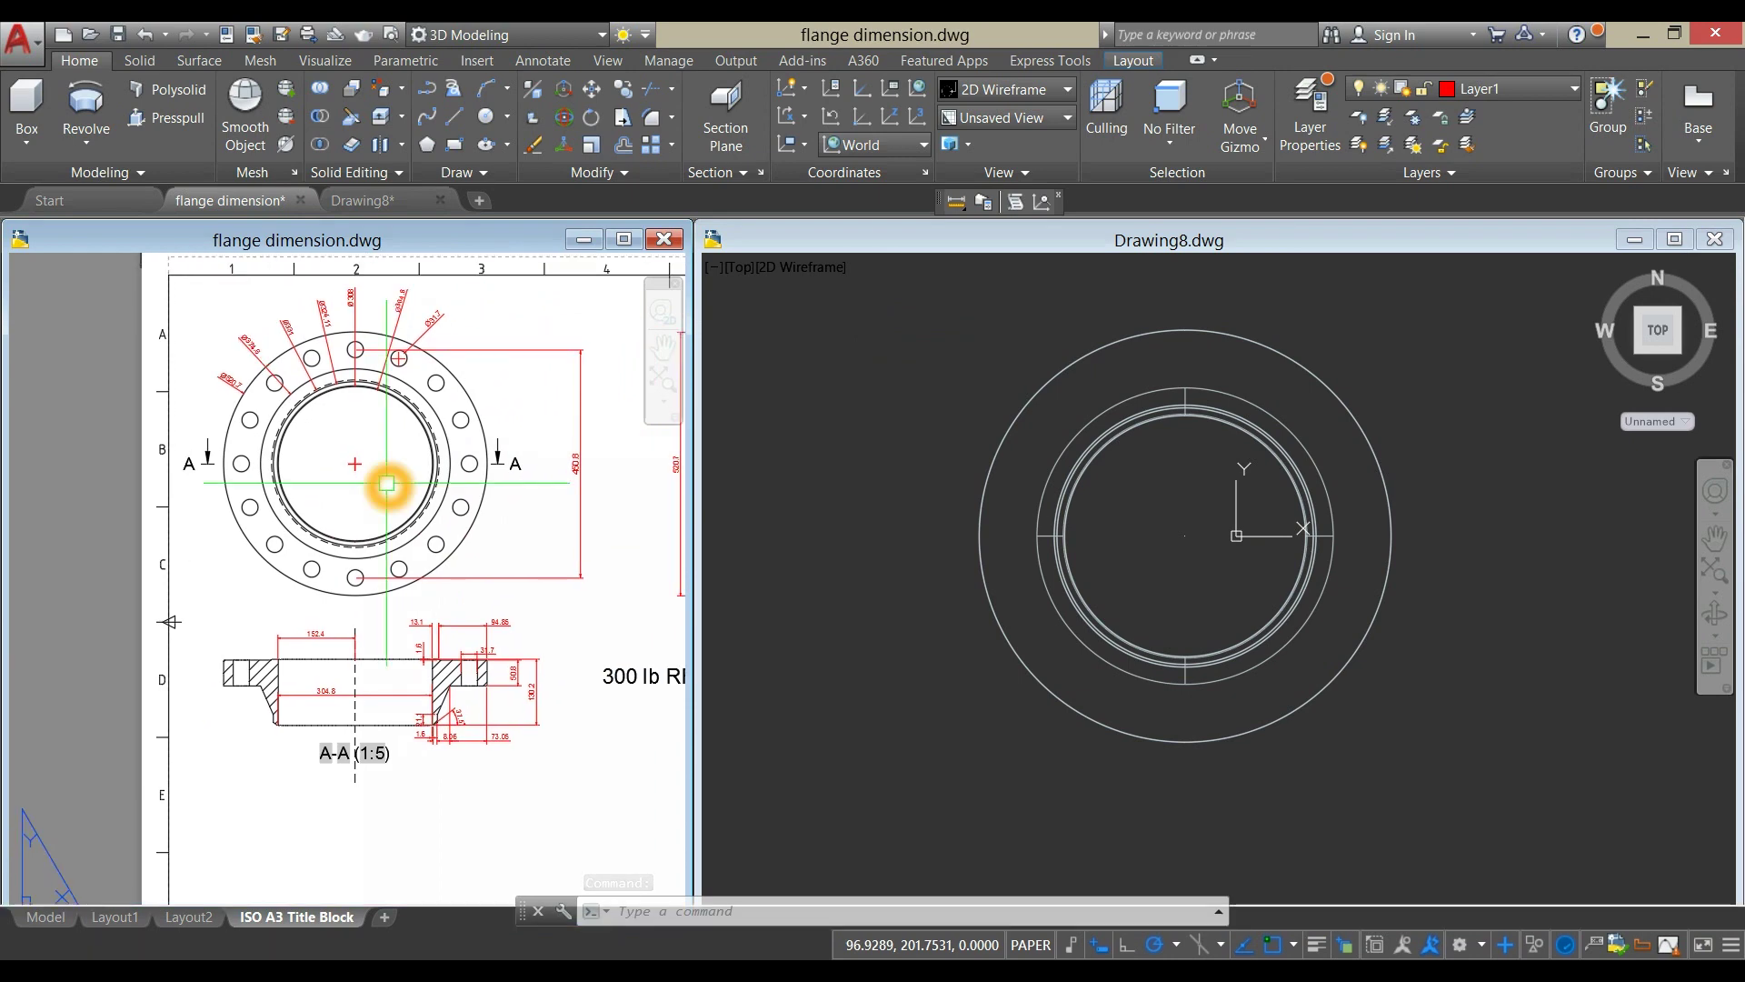
pyautogui.scroll(4, 590, 477)
pyautogui.click(604, 485)
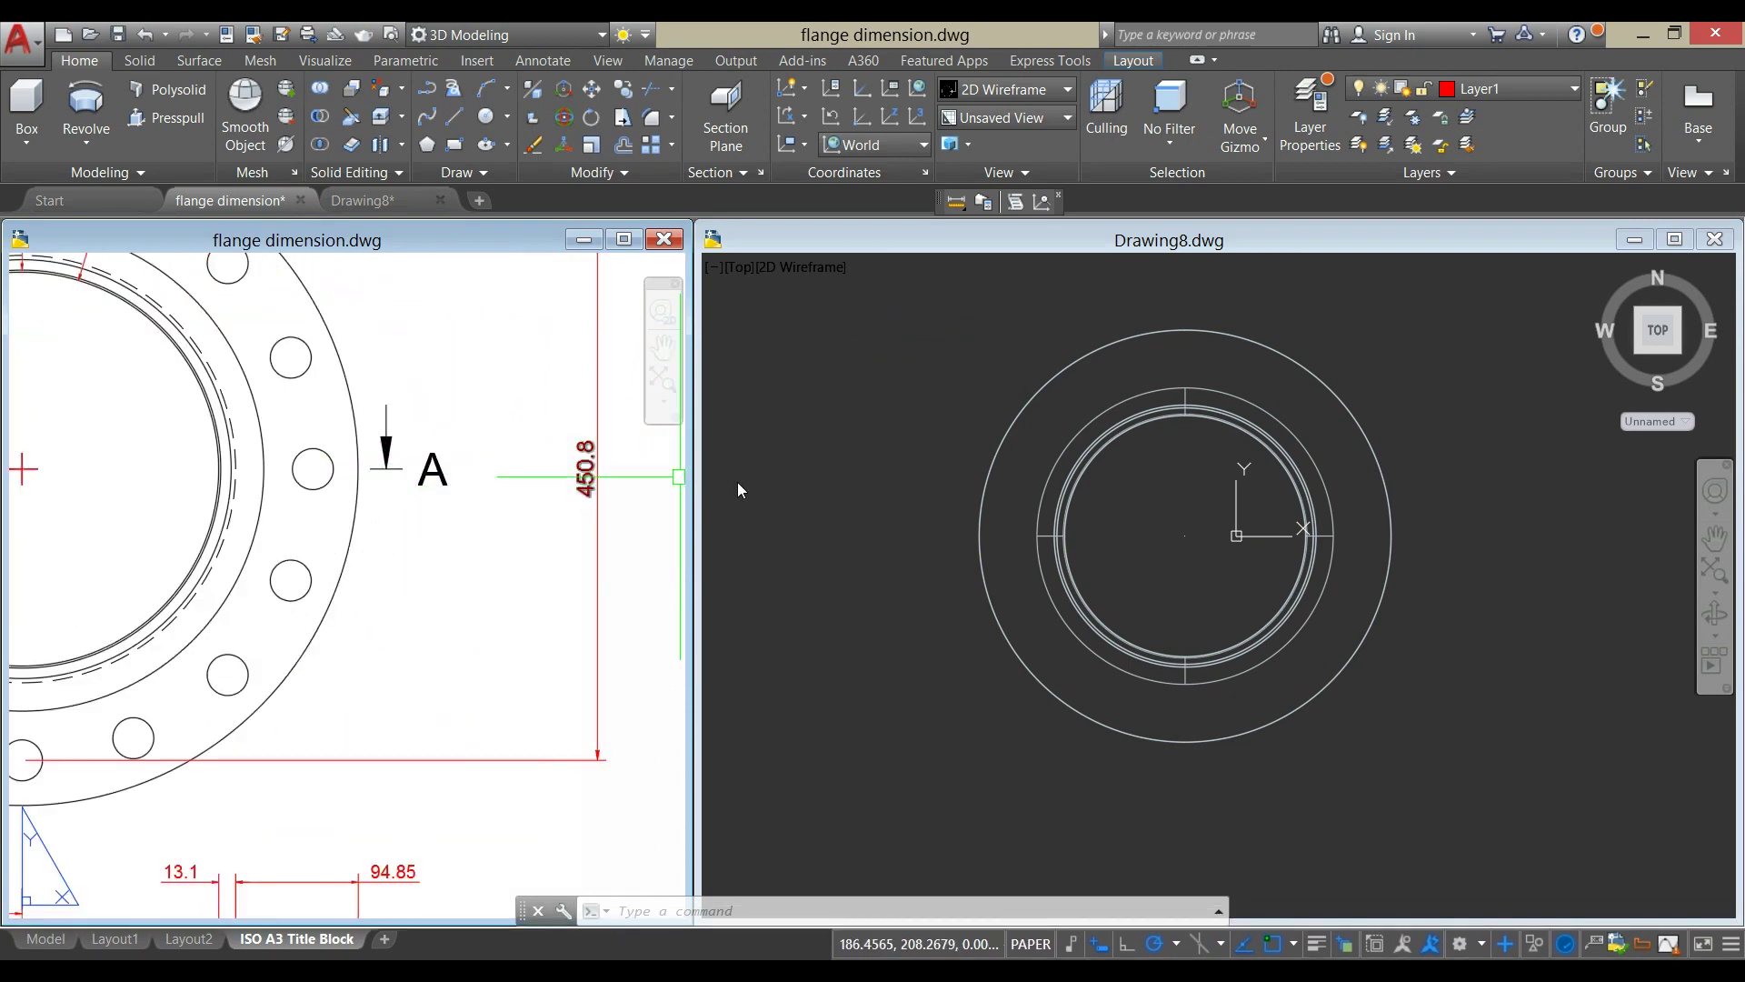
pyautogui.click(835, 516)
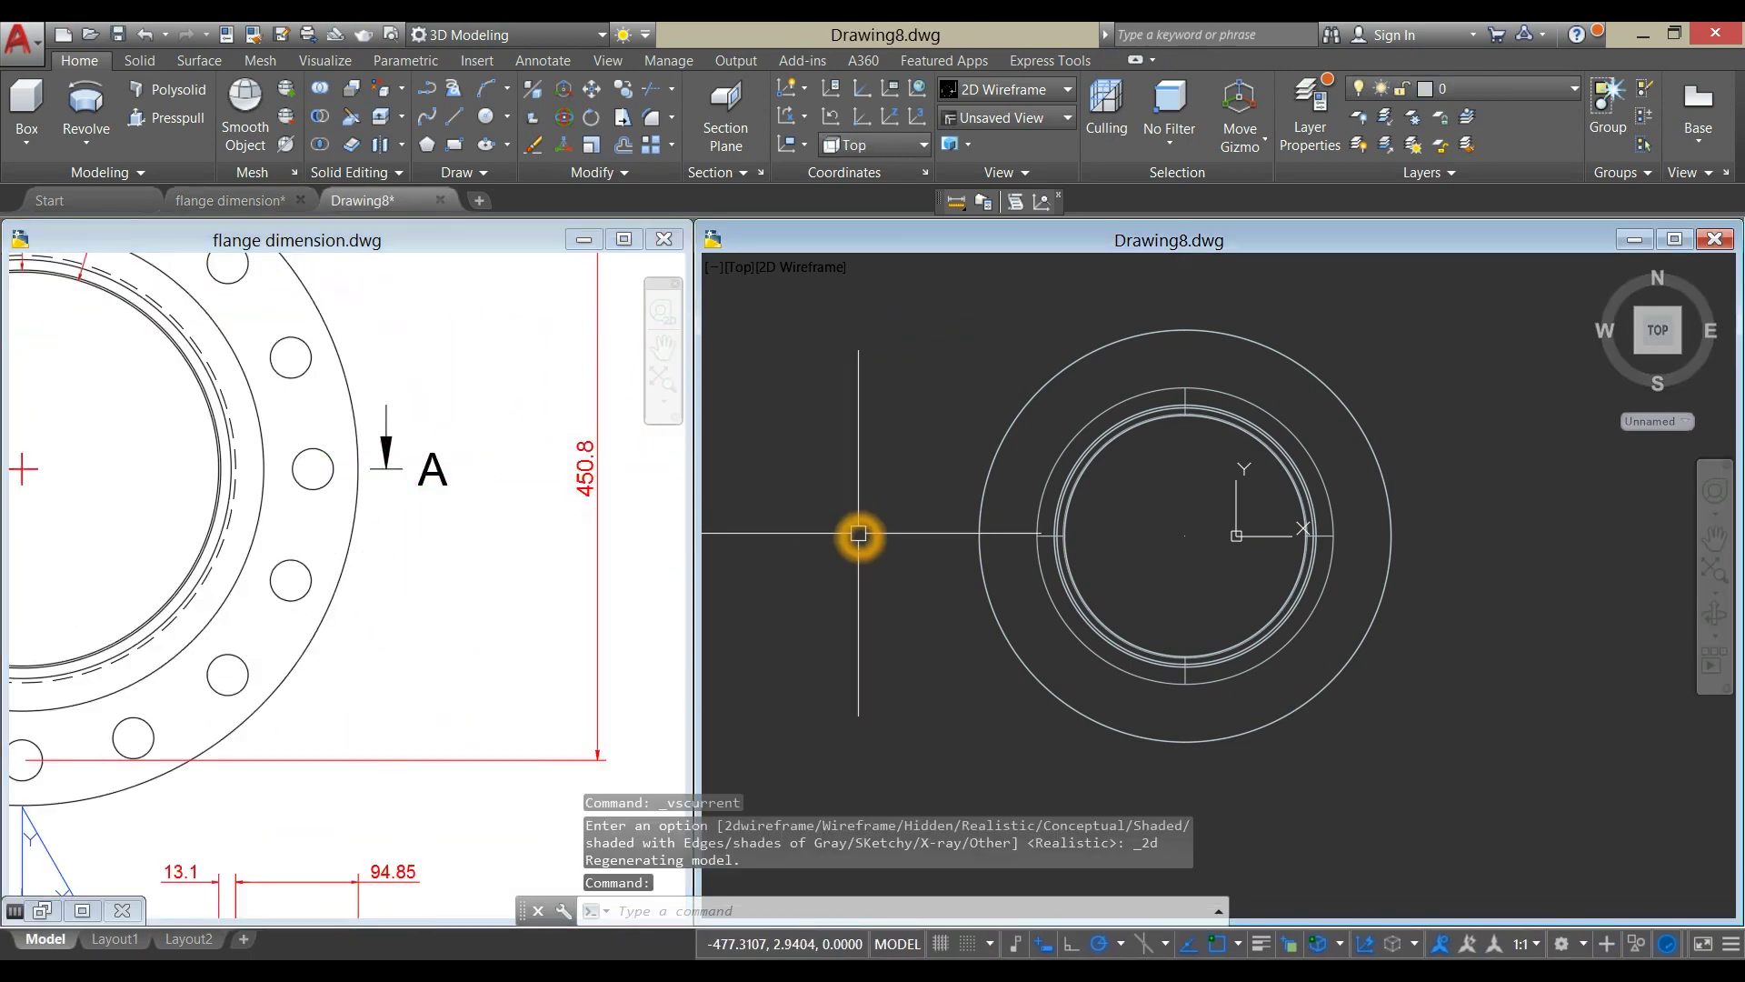
# Use QuickCalc to halve 450.8, giving a 225.4 radius.
pyautogui.write('calc')
pyautogui.press('Return')
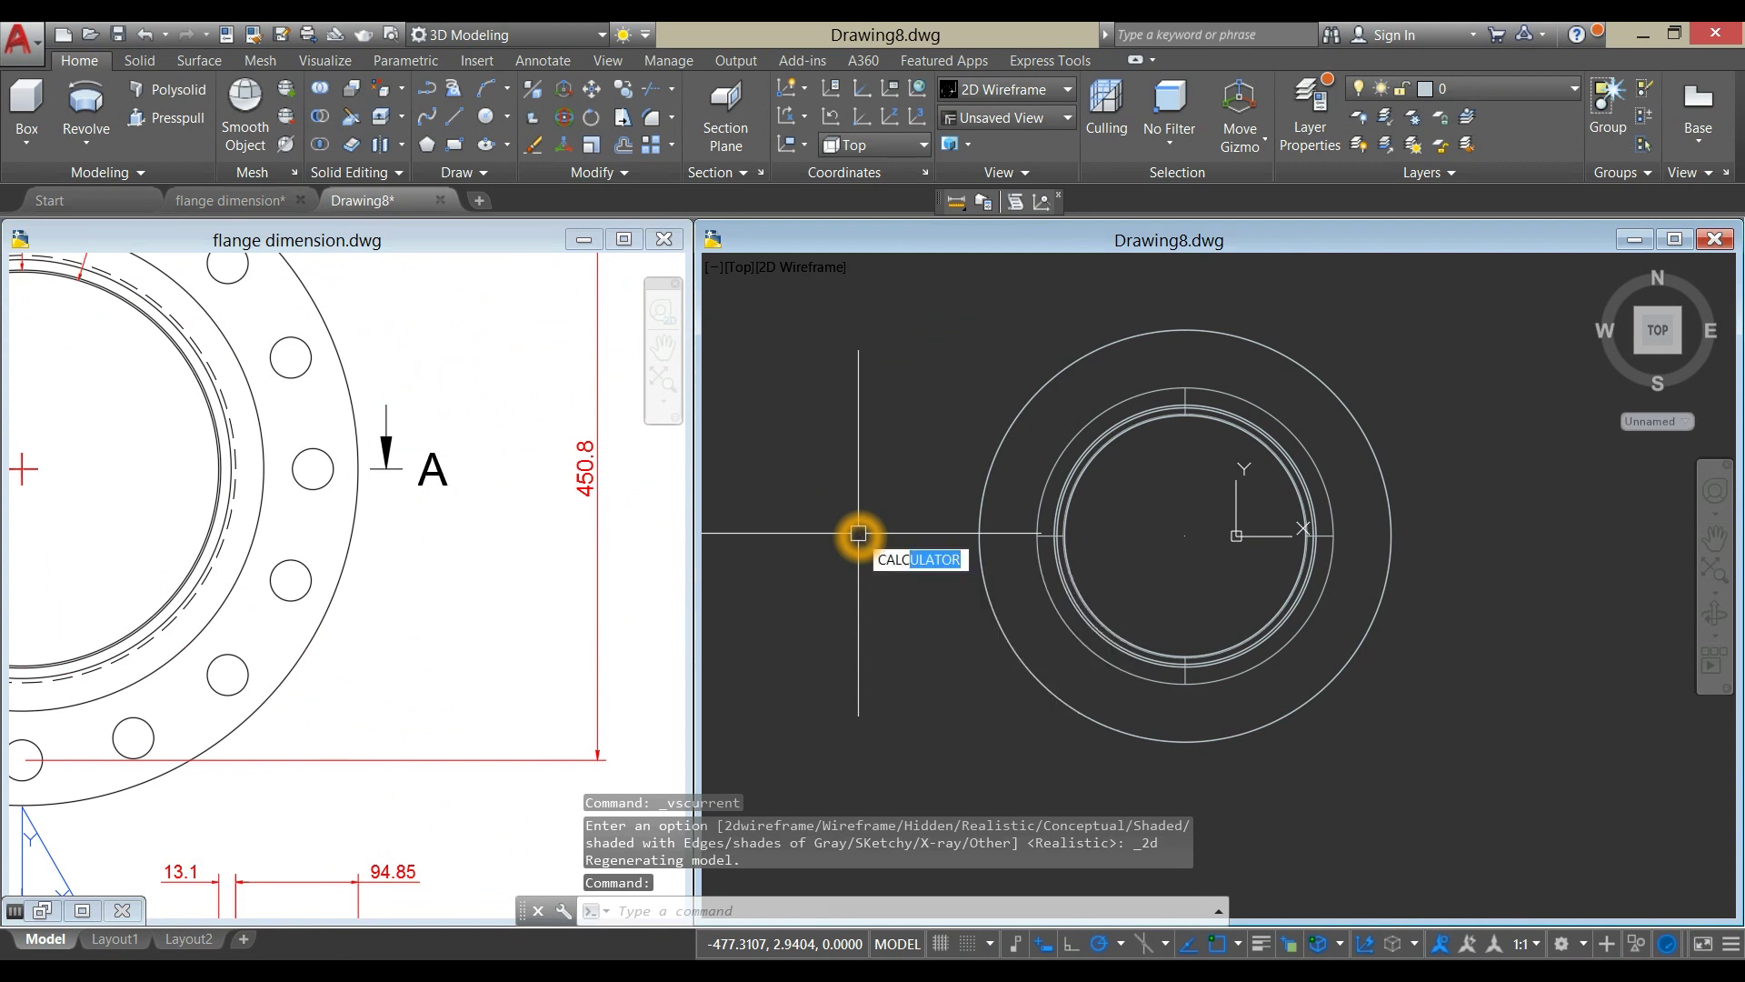
pyautogui.click(1434, 538)
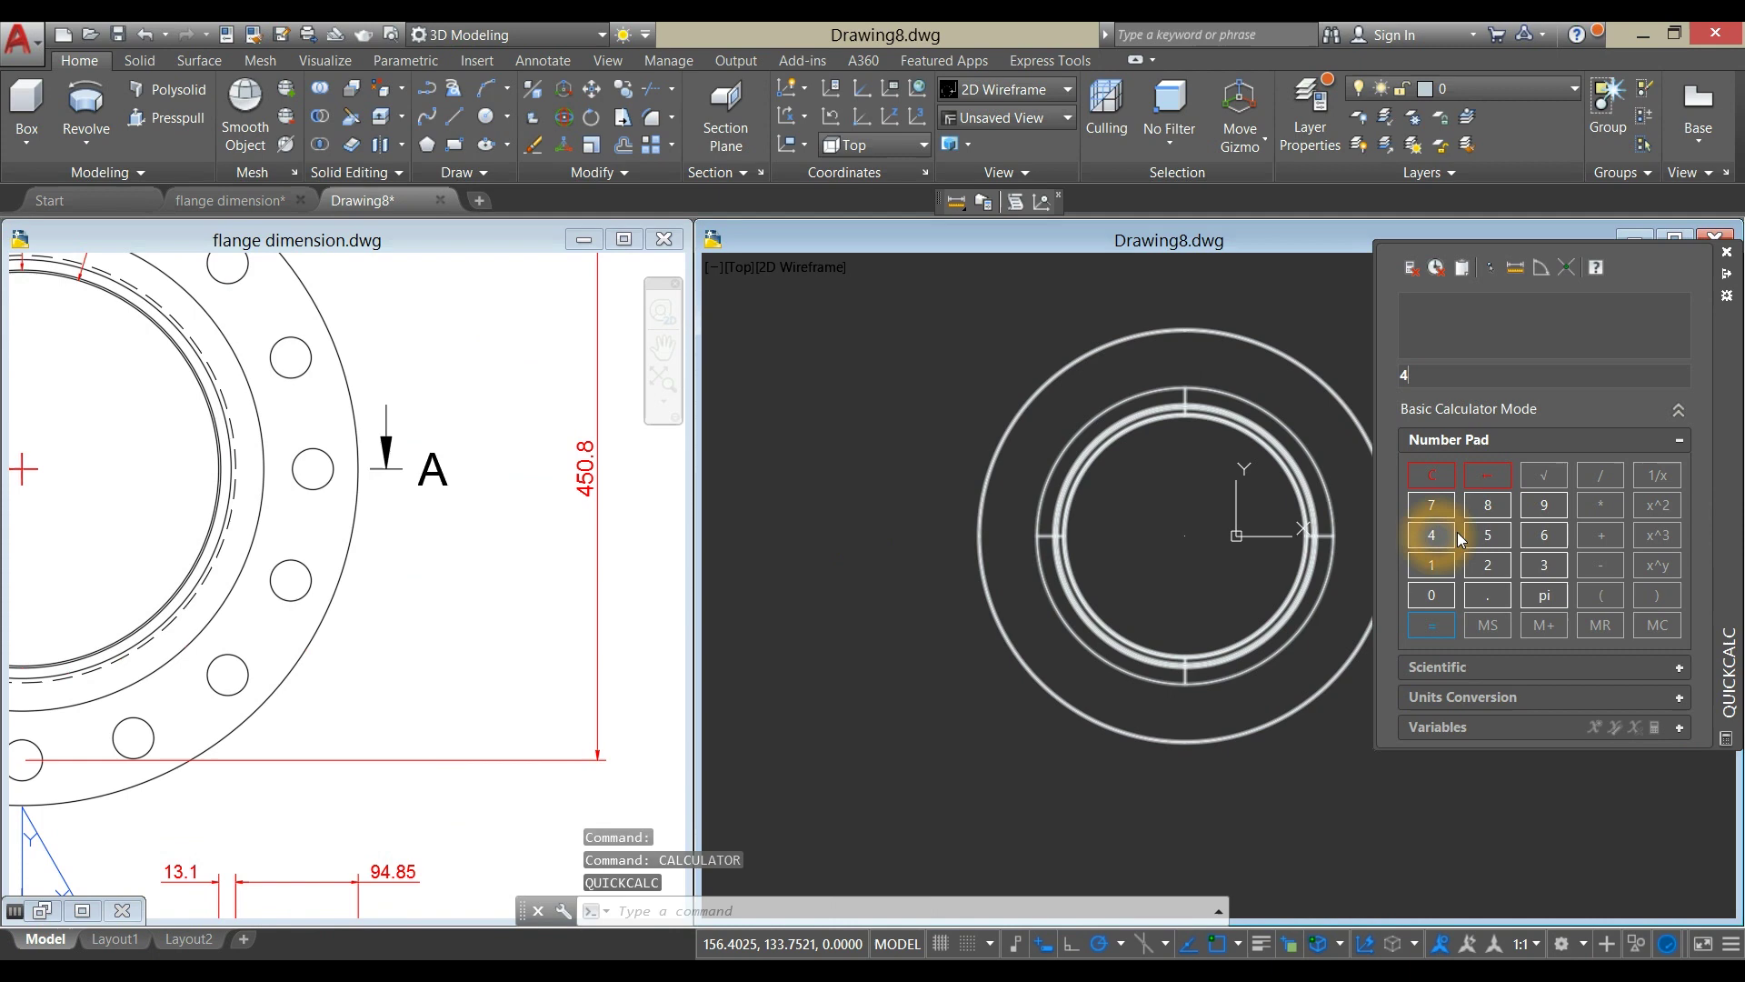
pyautogui.click(1481, 596)
pyautogui.click(1604, 477)
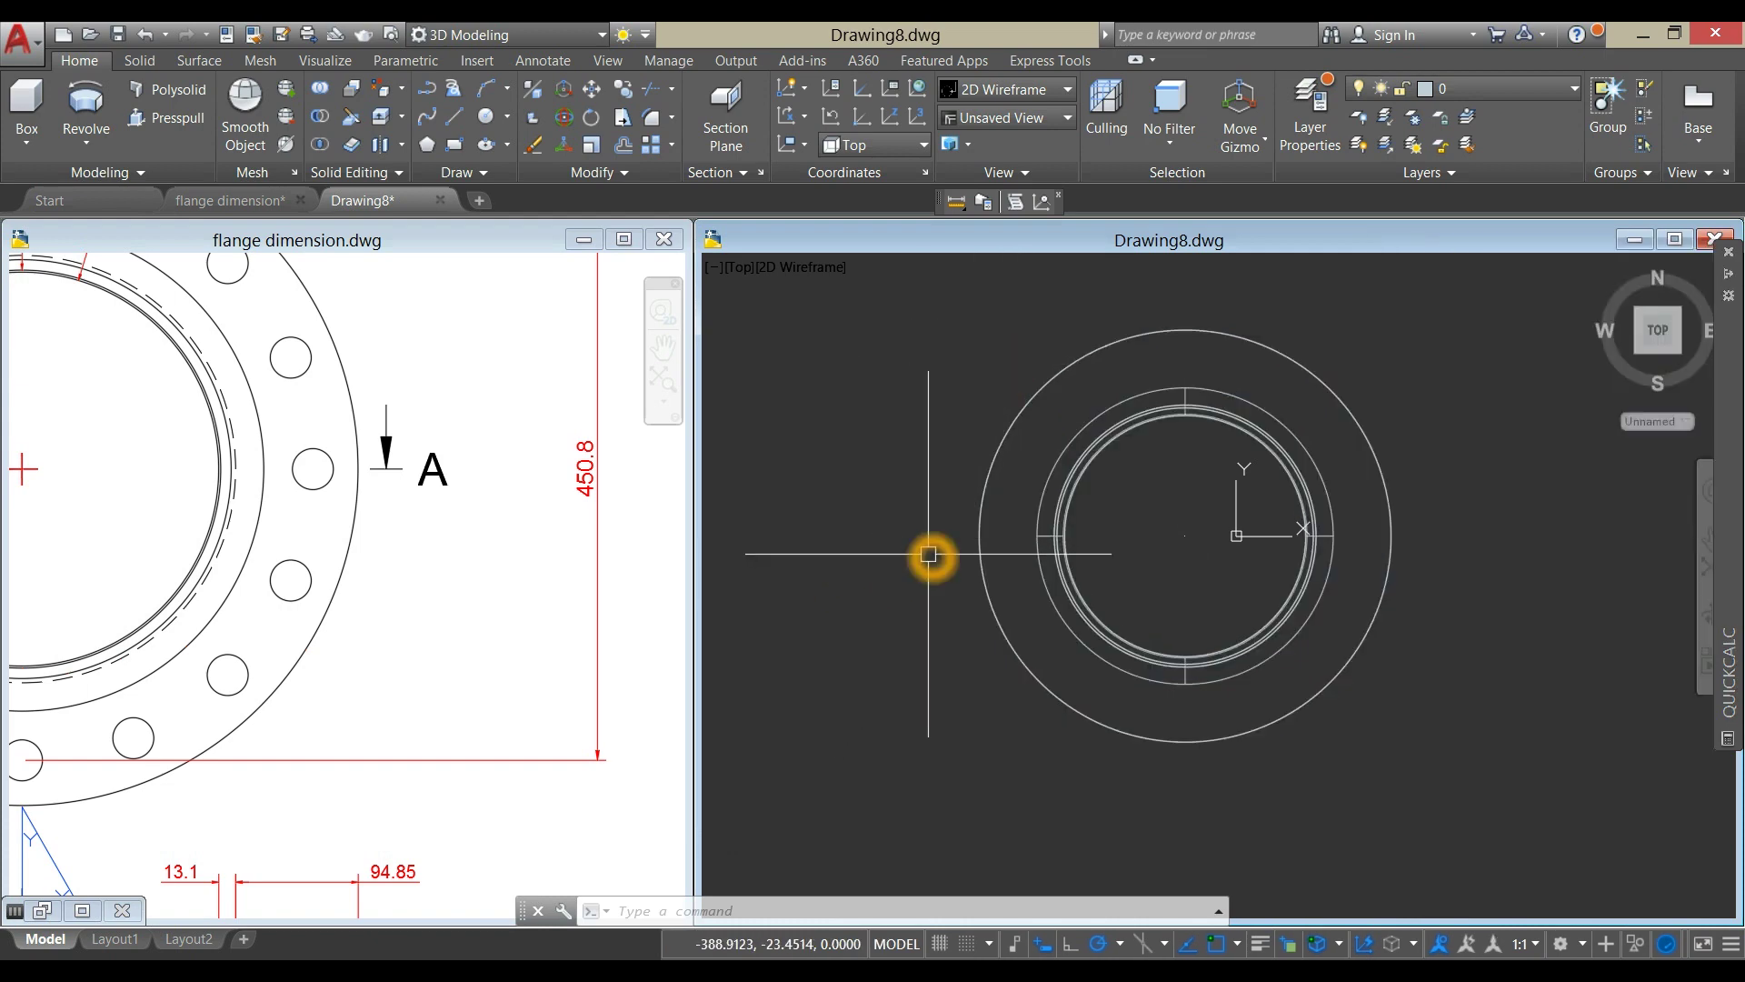
# Draw a 225.4-long vertical line upward from the flange centre.
pyautogui.write('l')
pyautogui.press('Return')
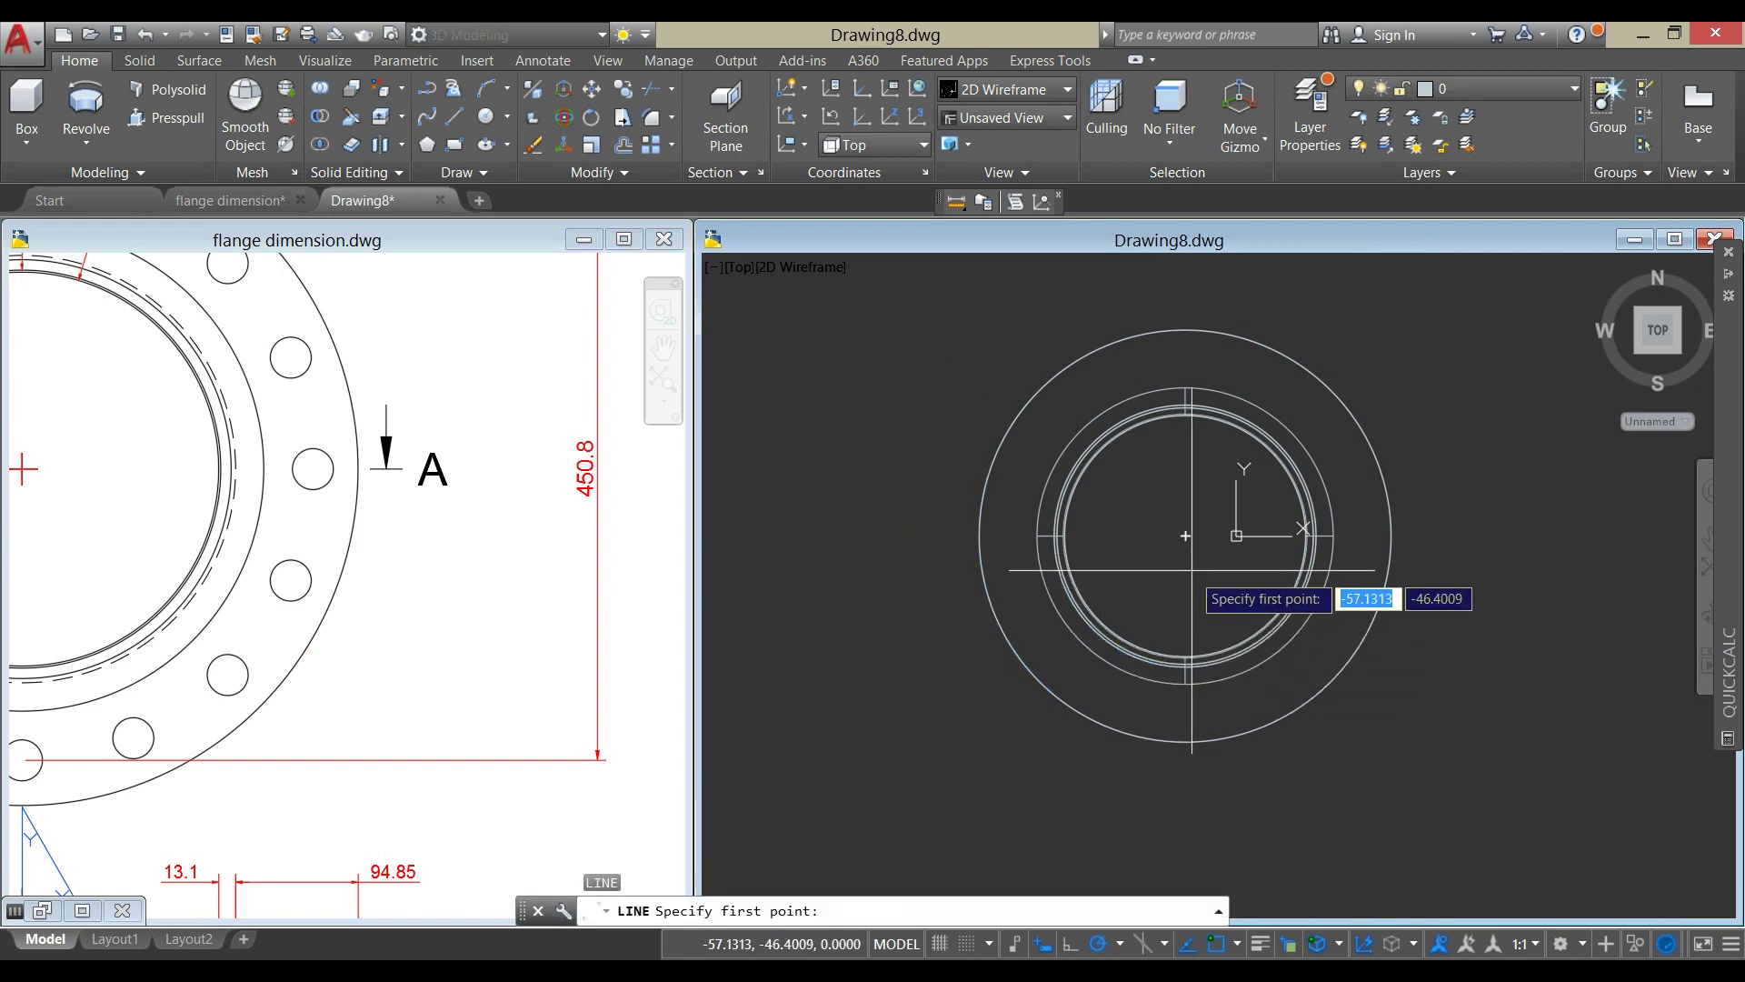
pyautogui.click(1192, 550)
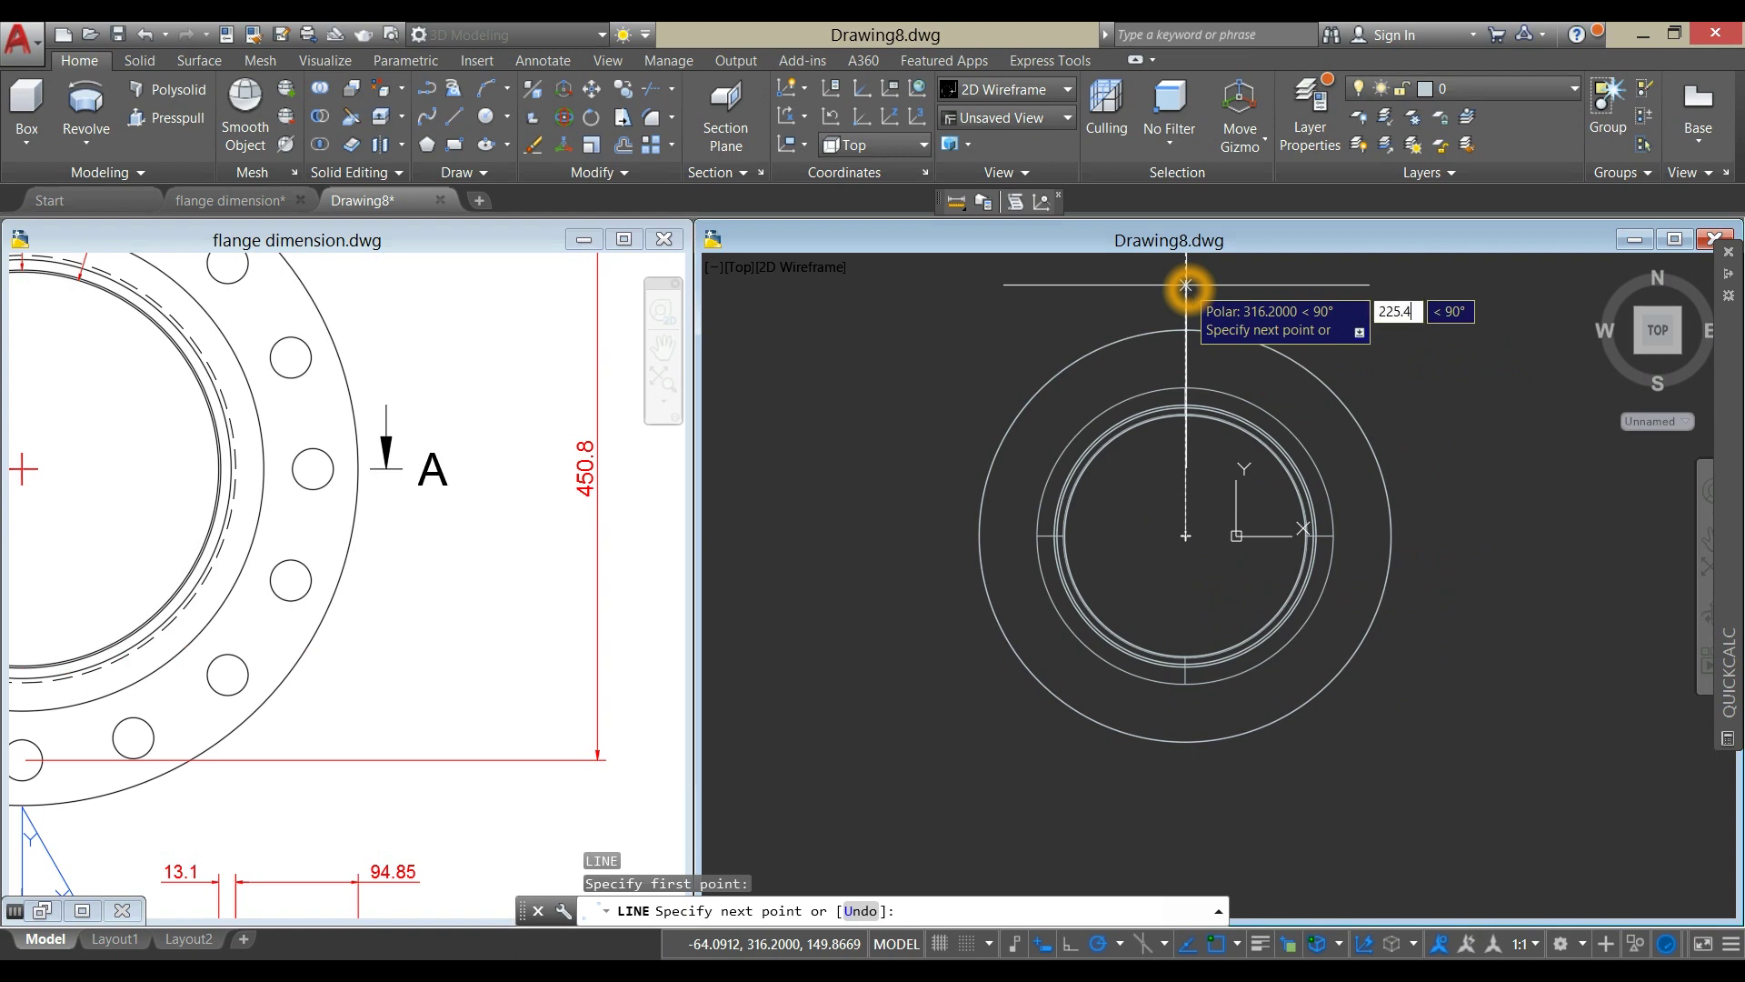
pyautogui.press('Return')
pyautogui.rightClick(1254, 309)
pyautogui.click(1318, 324)
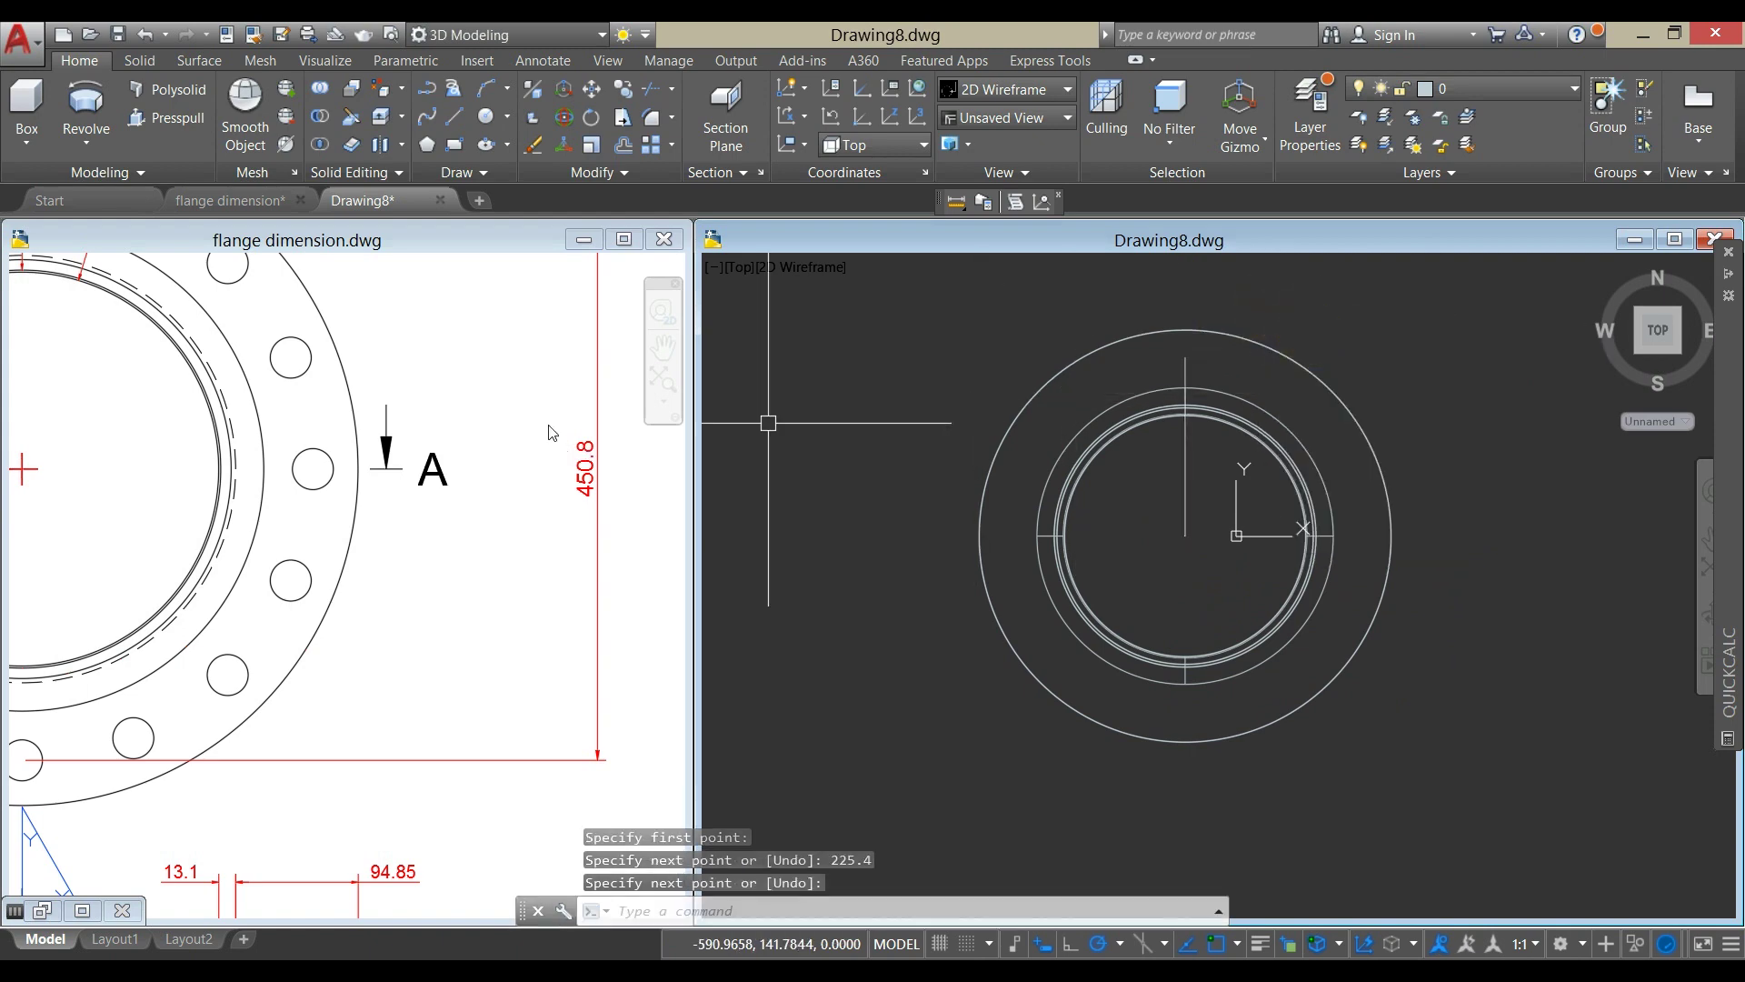
pyautogui.click(549, 431)
pyautogui.scroll(-2, 488, 405)
# Zoom the reference sheet onto the Ø31.7 bolt-hole dimension.
pyautogui.moveTo(488, 405); pyautogui.dragTo(575, 485, button='middle')
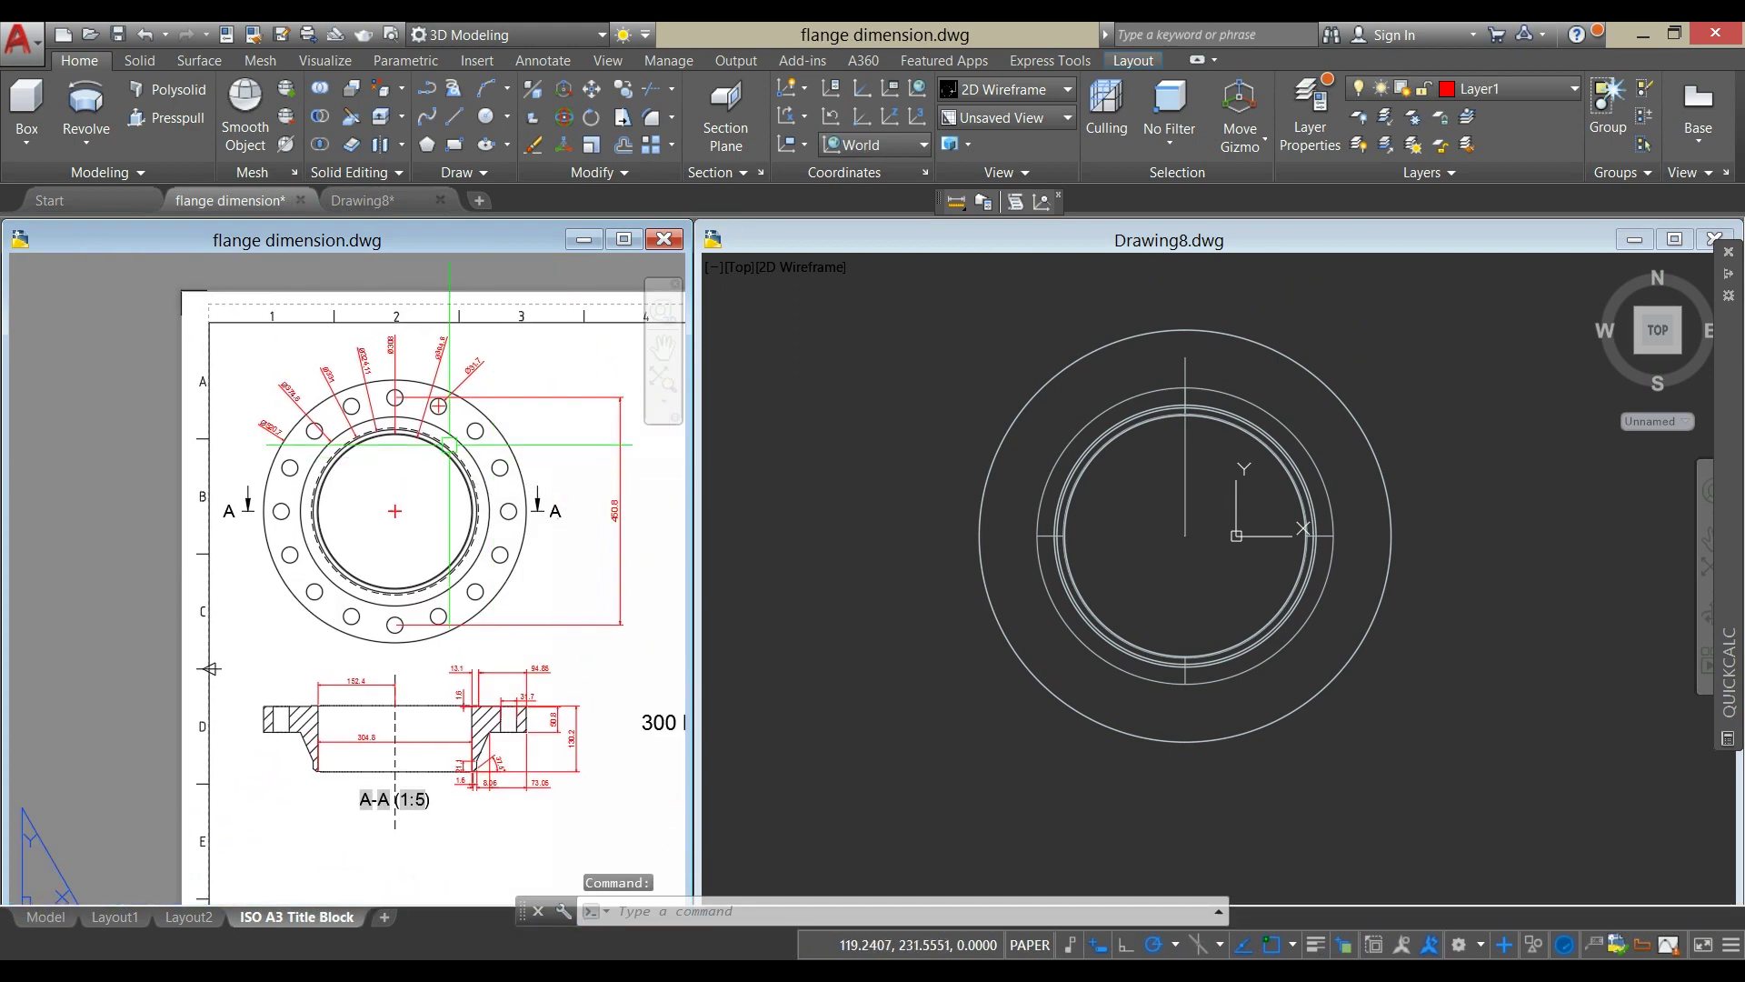
pyautogui.scroll(4, 449, 444)
pyautogui.scroll(3, 469, 411)
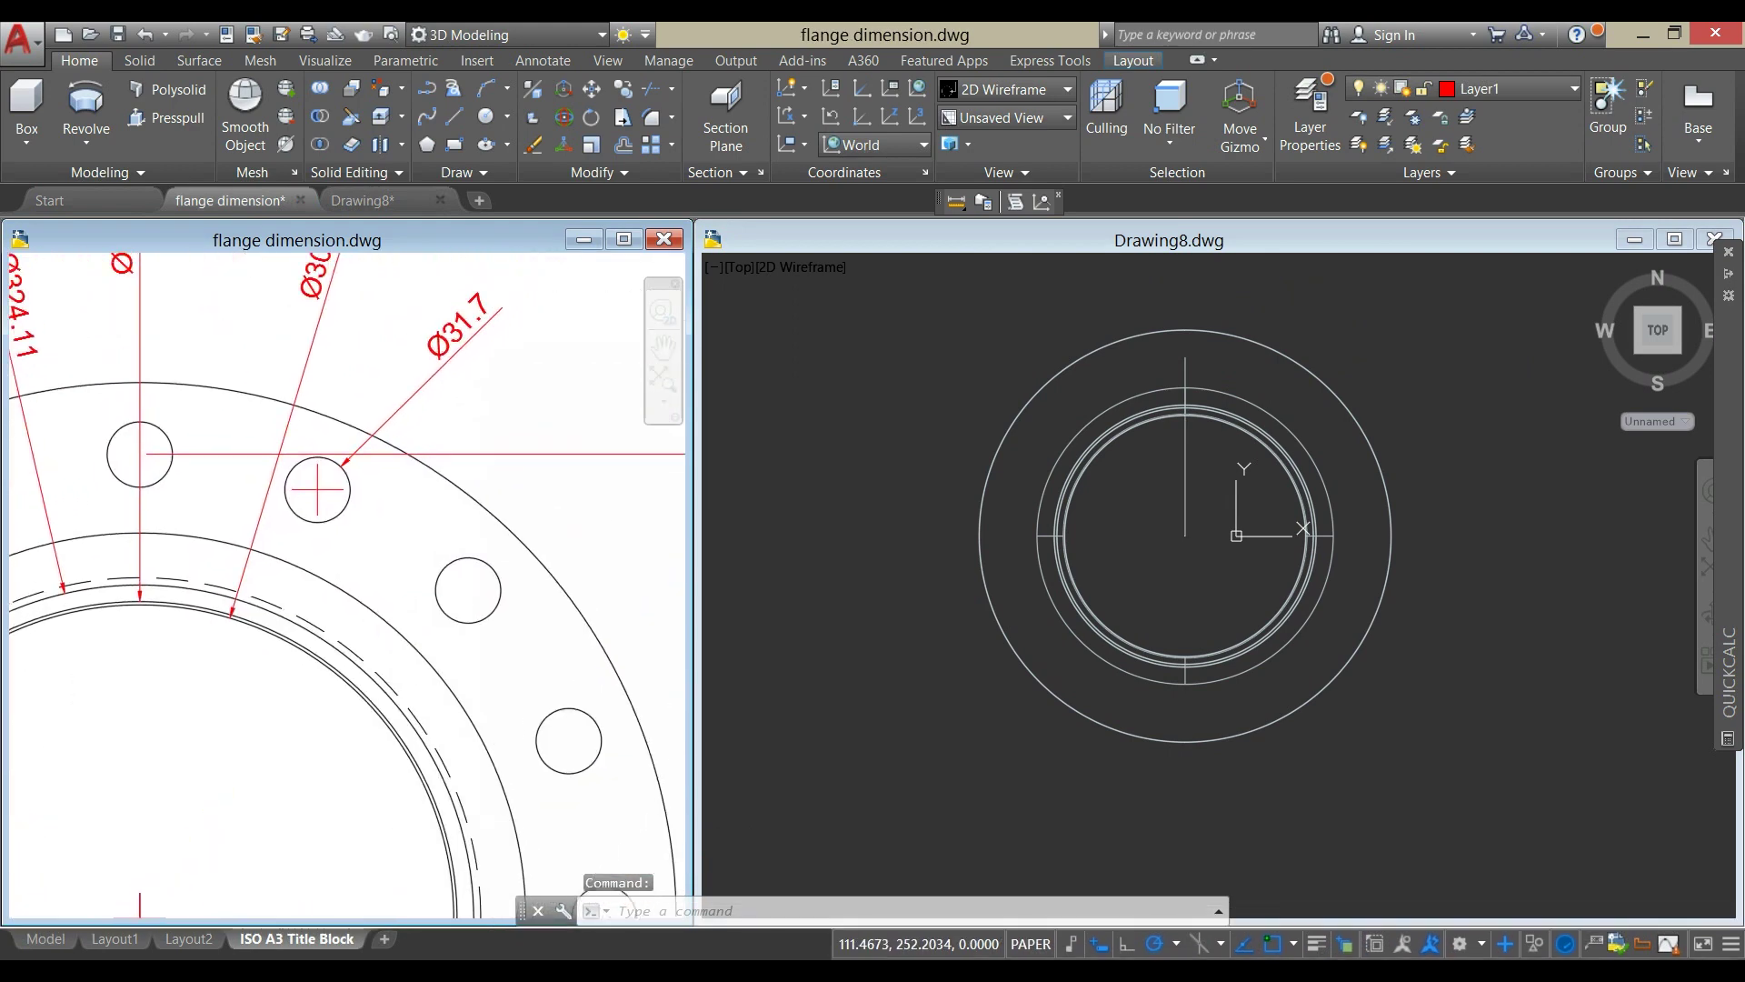
# Draw a 31.7-diameter circle centred on the vertical line's top end.
pyautogui.click(1316, 336)
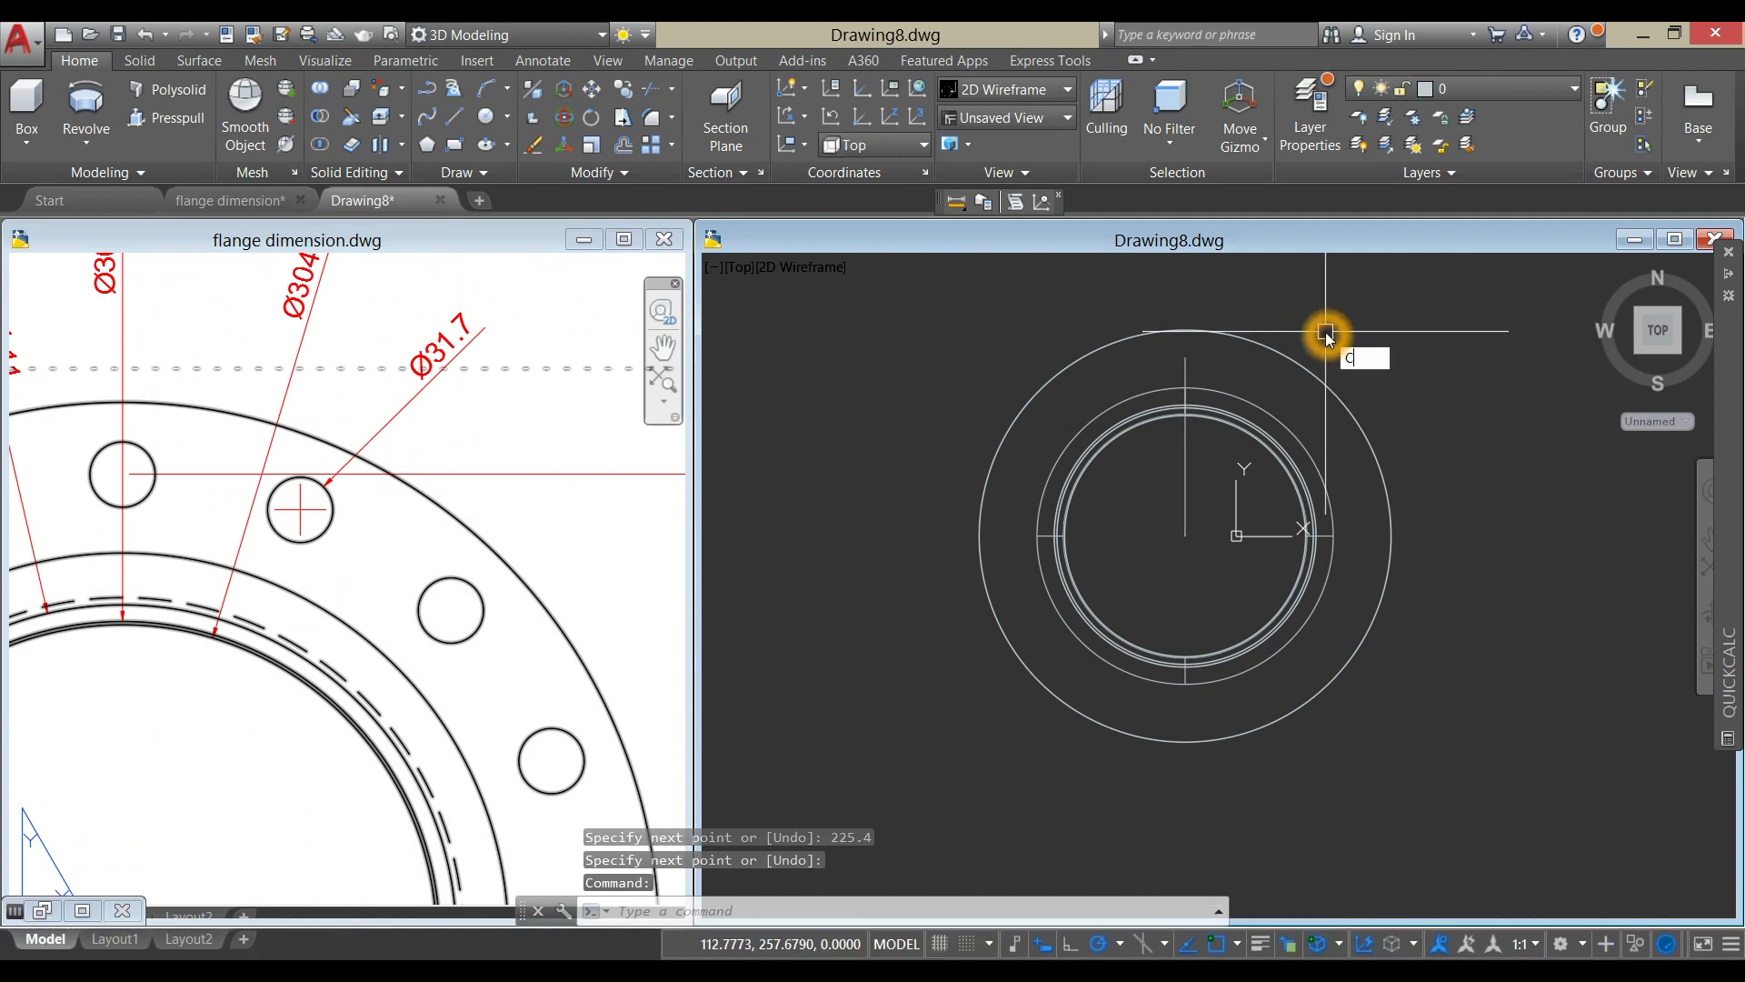
pyautogui.press('Return')
pyautogui.click(1194, 355)
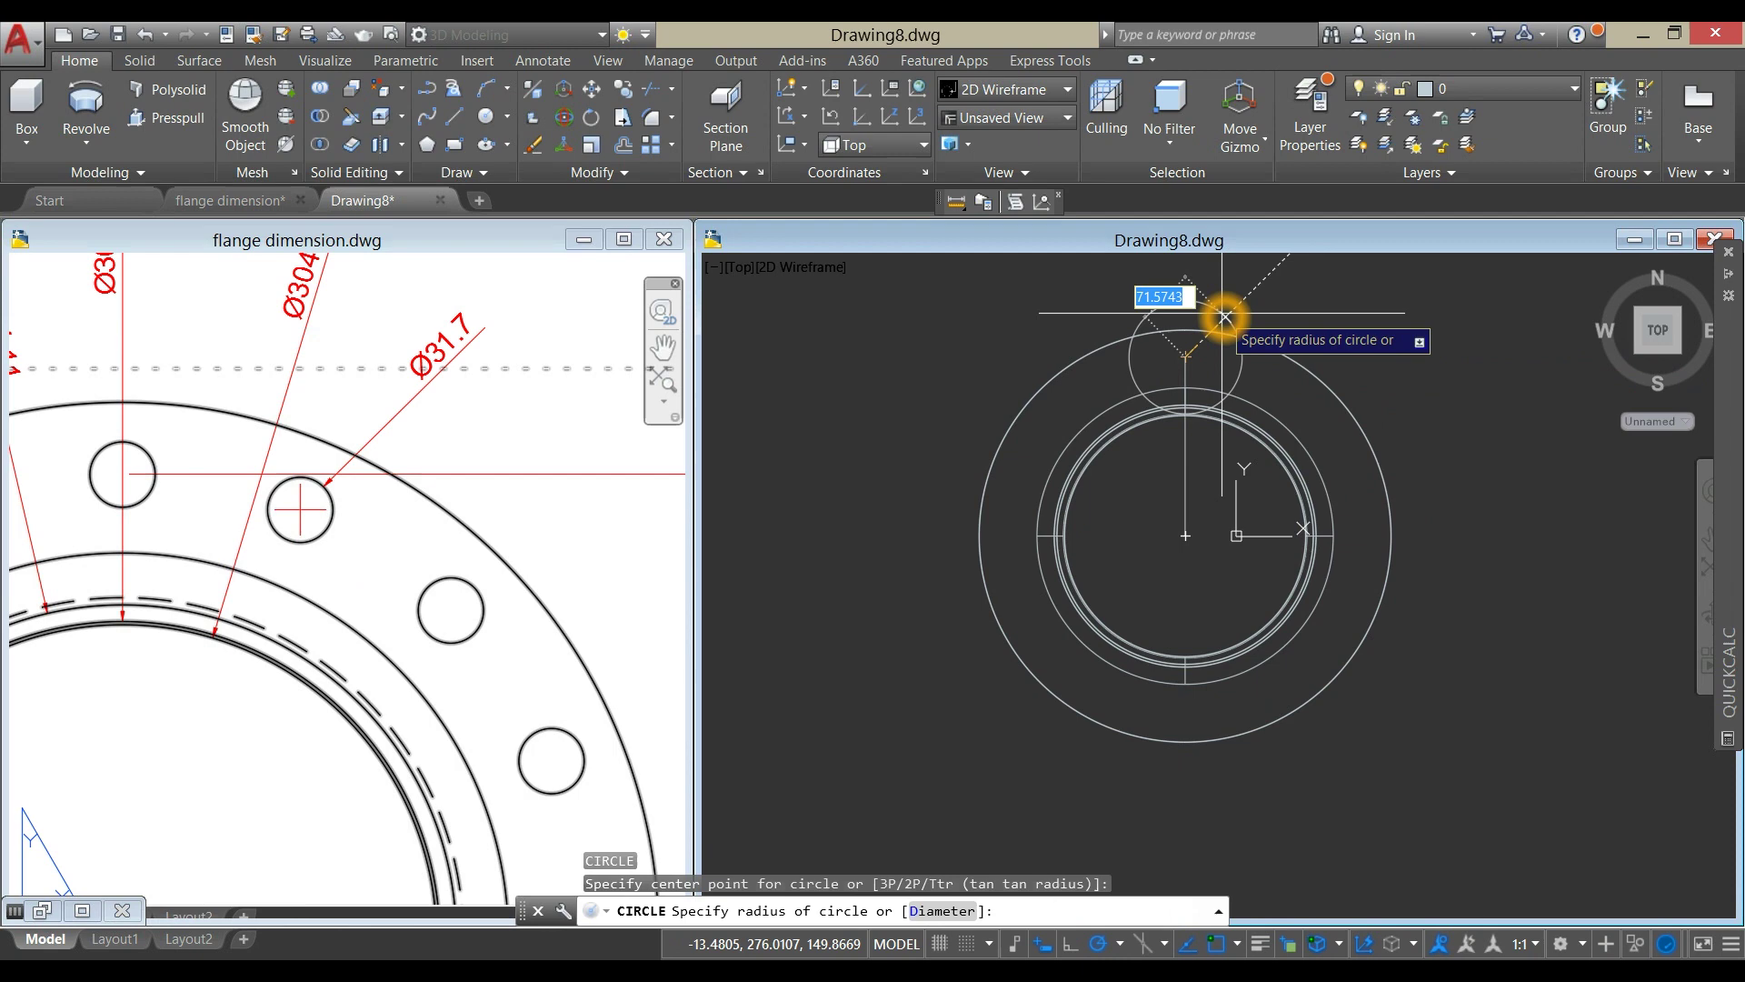
pyautogui.press('Return')
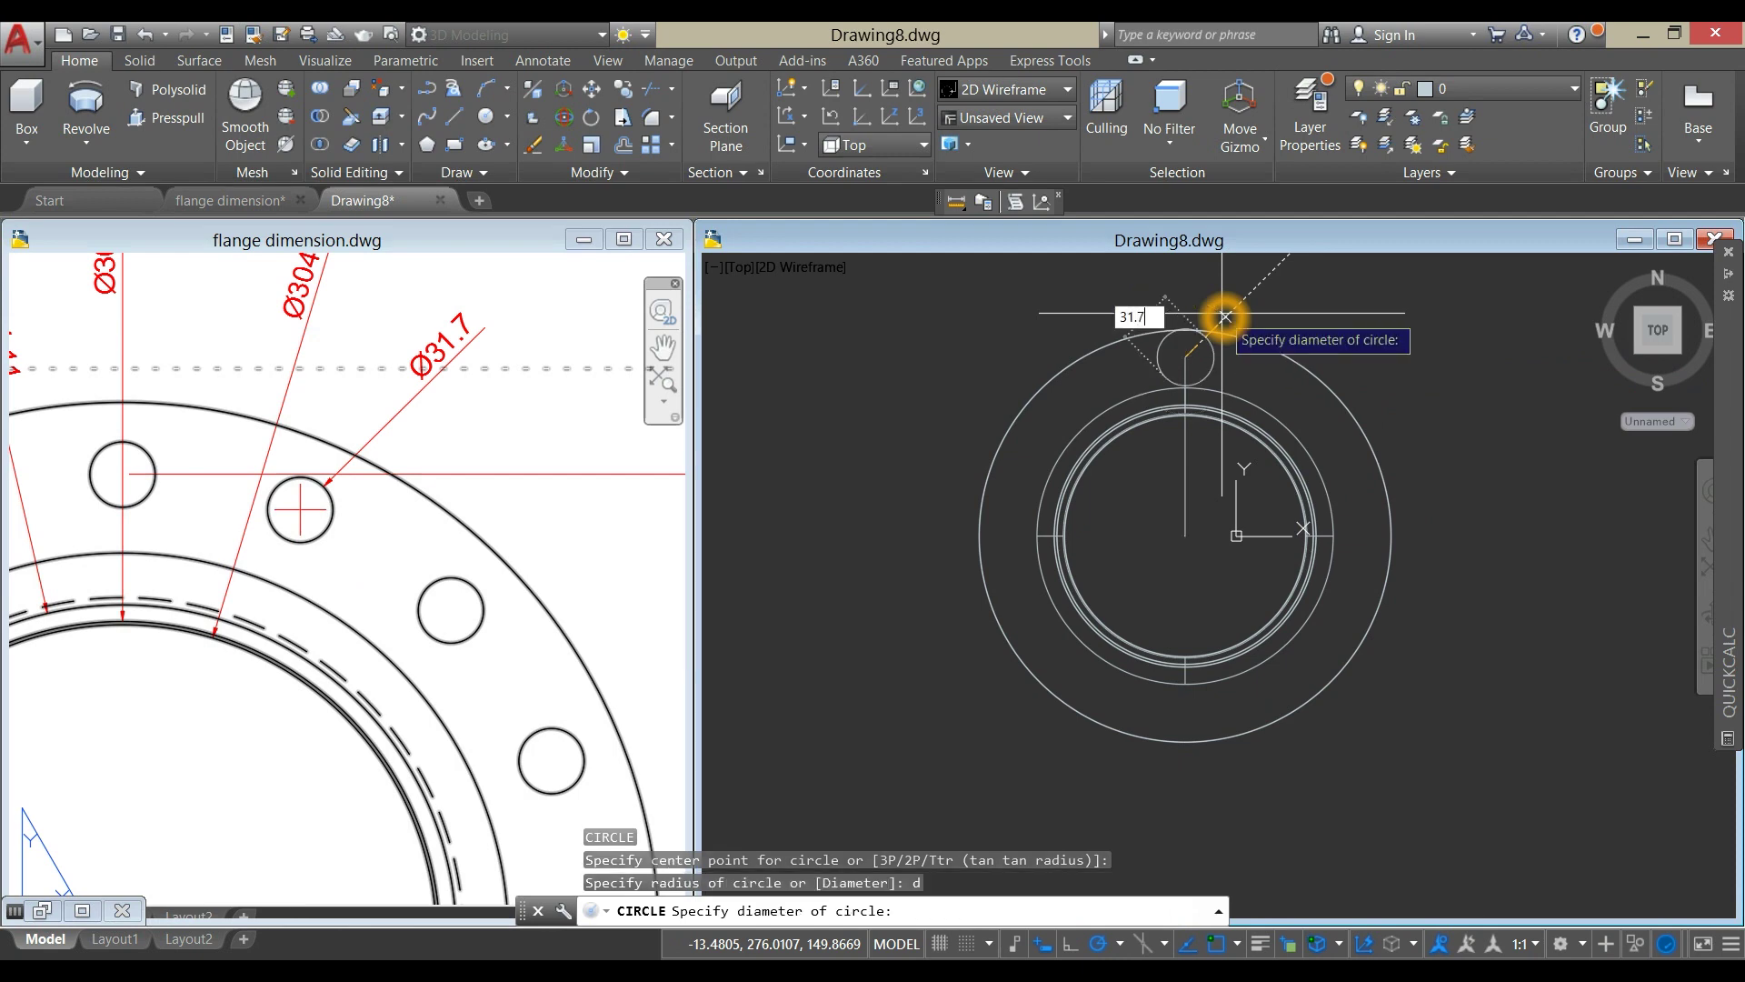
pyautogui.press('Return')
pyautogui.click(588, 447)
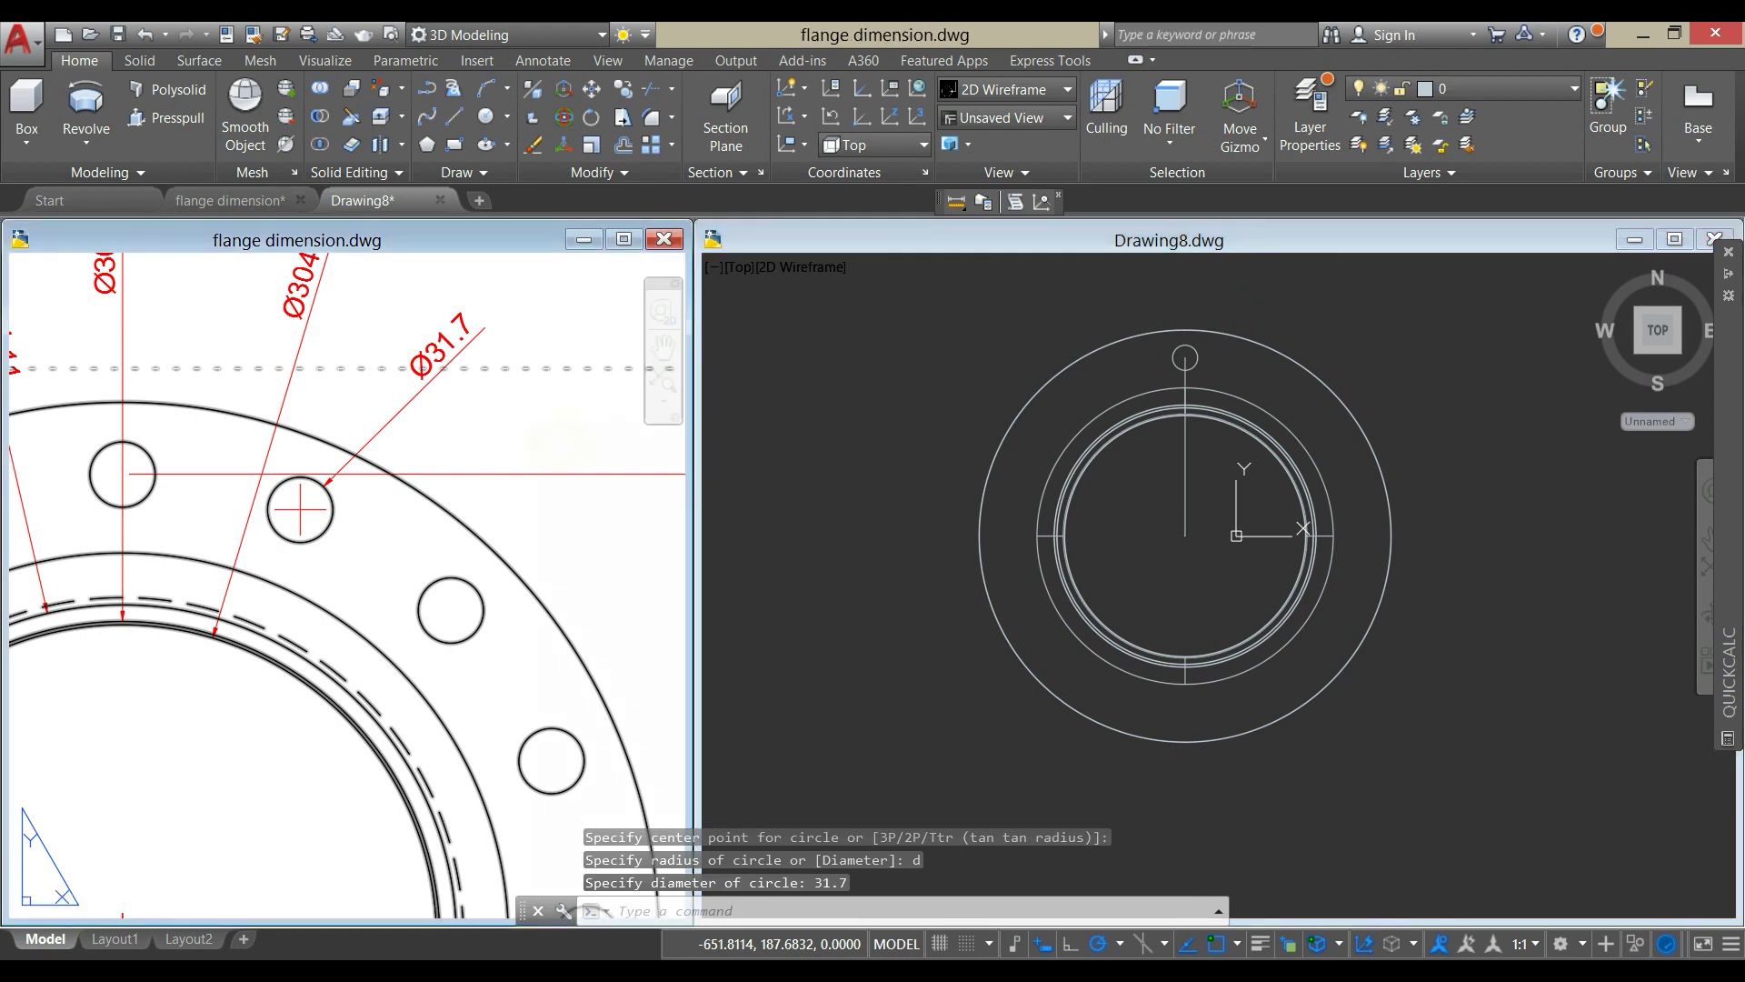
pyautogui.scroll(-2, 588, 447)
pyautogui.click(1270, 431)
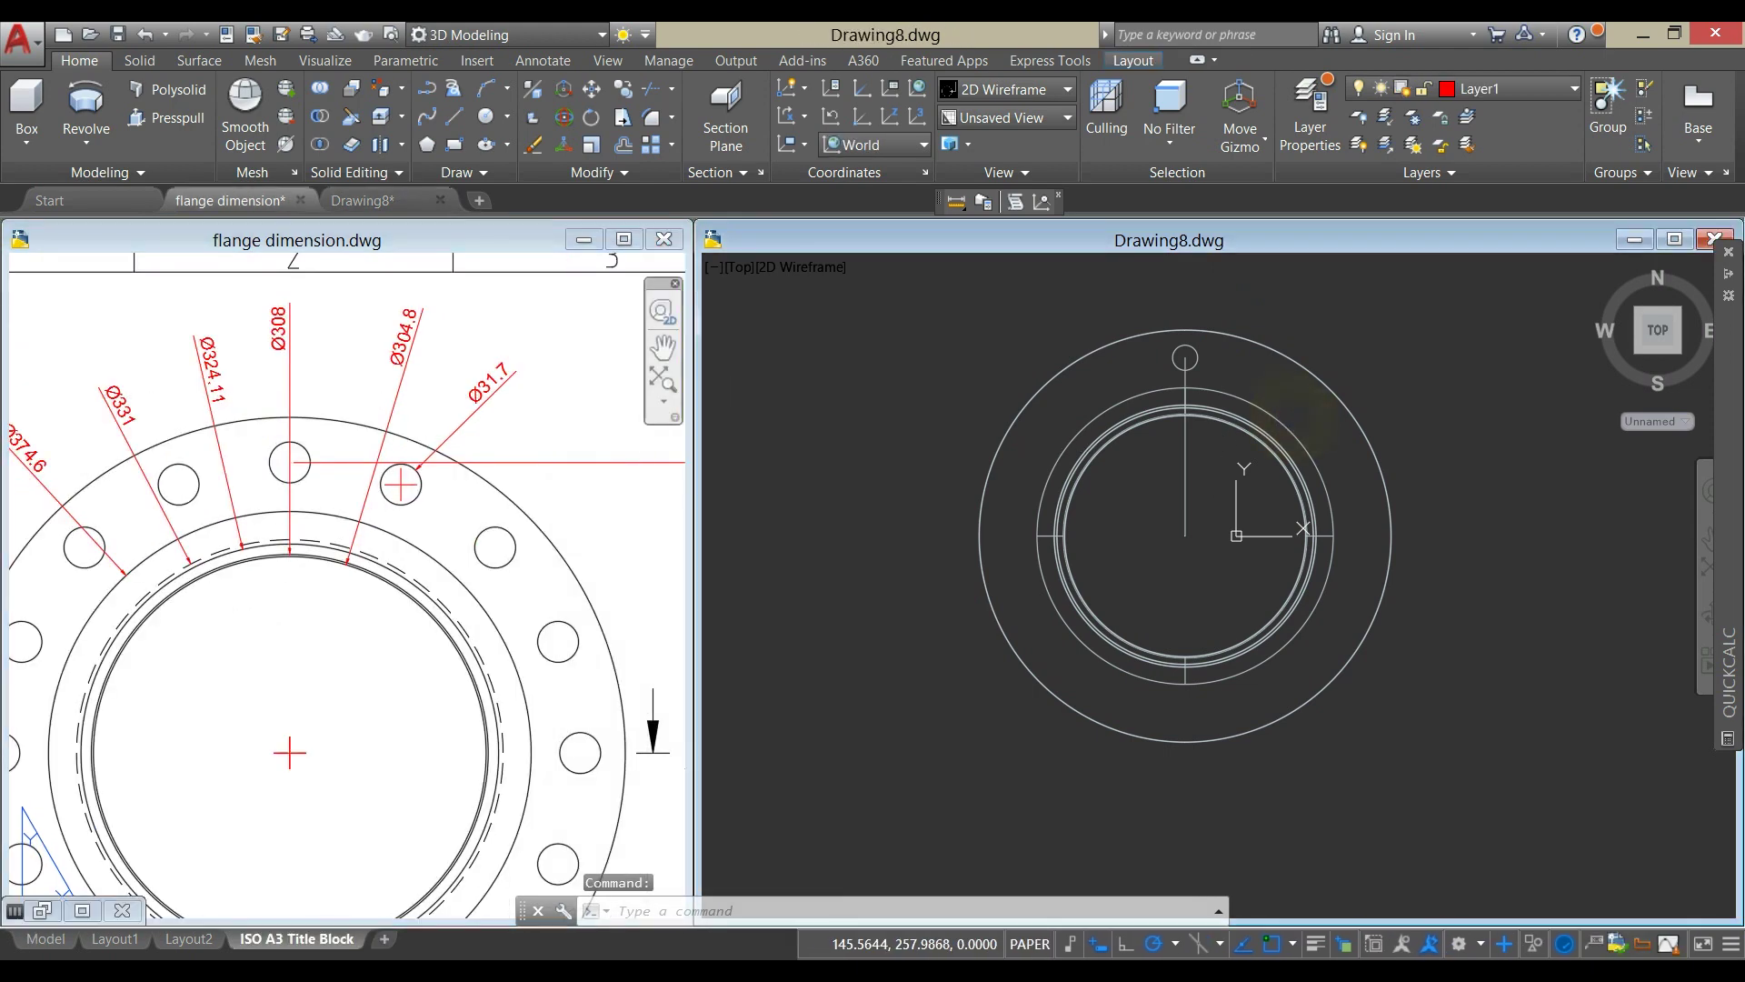
# Extrude the 31.7 circle into a cylinder passing down through the flange rim.
pyautogui.keyDown('shift'); pyautogui.moveTo(1290, 418); pyautogui.dragTo(1250, 454, button='middle'); pyautogui.keyUp('shift')
pyautogui.scroll(5, 1158, 461)
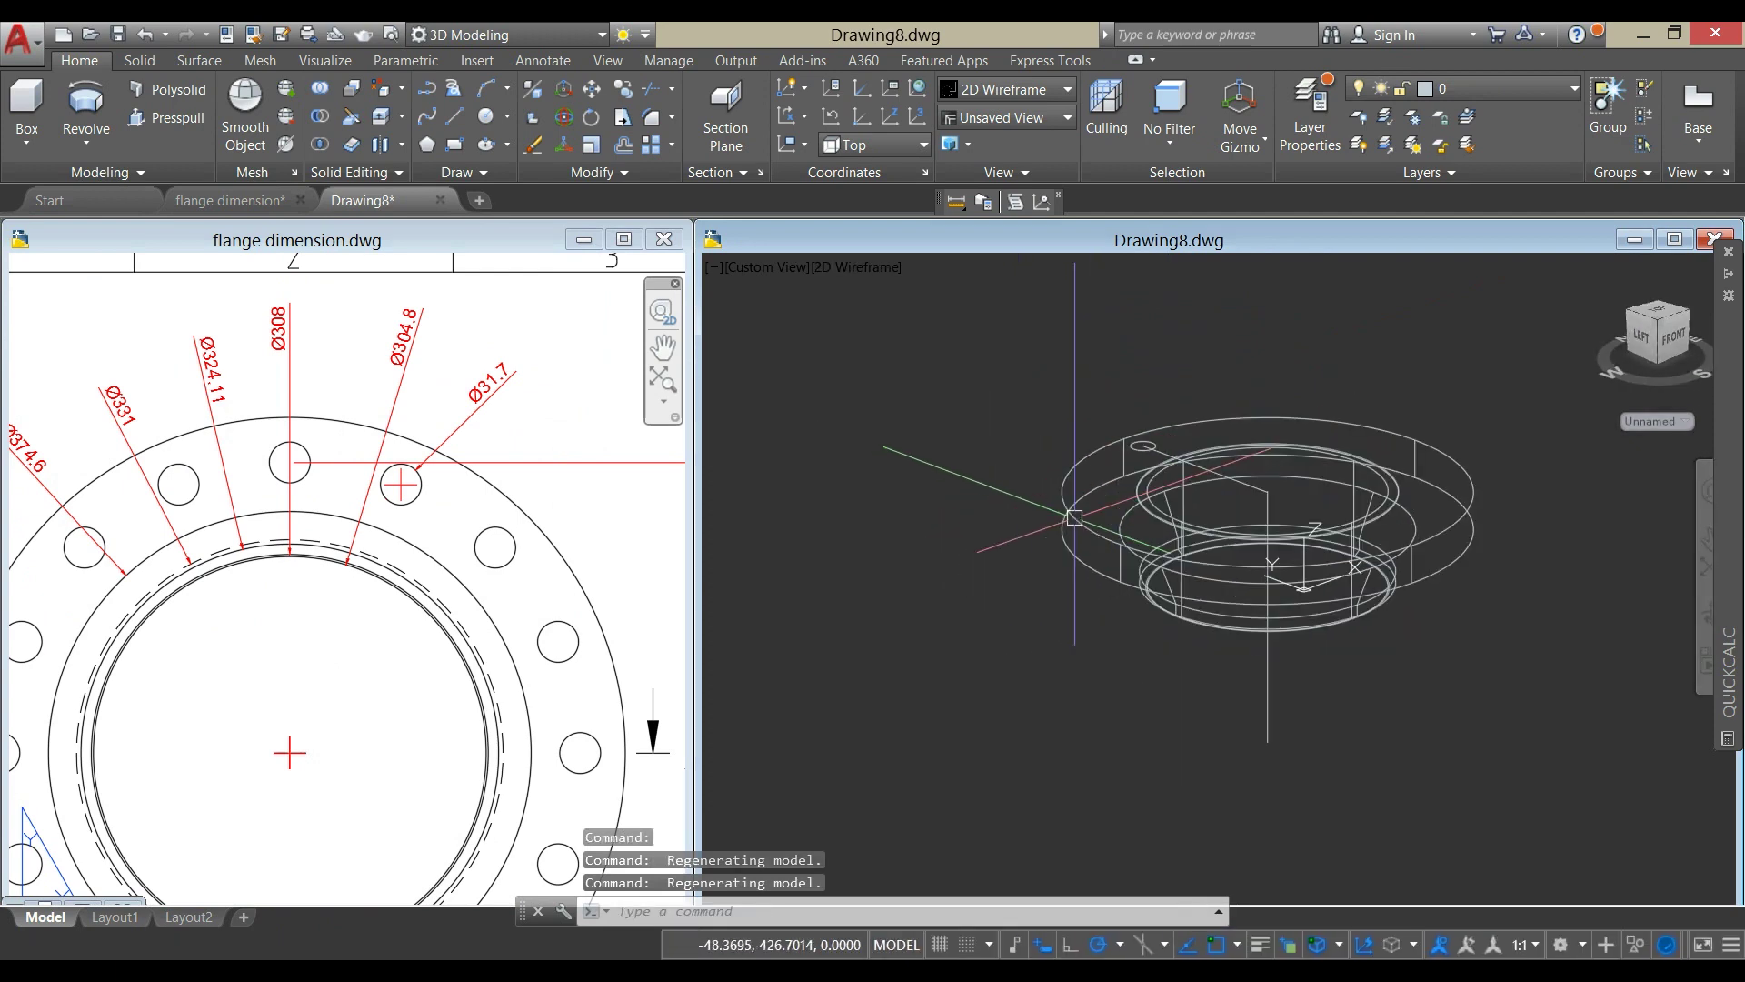
pyautogui.click(1177, 369)
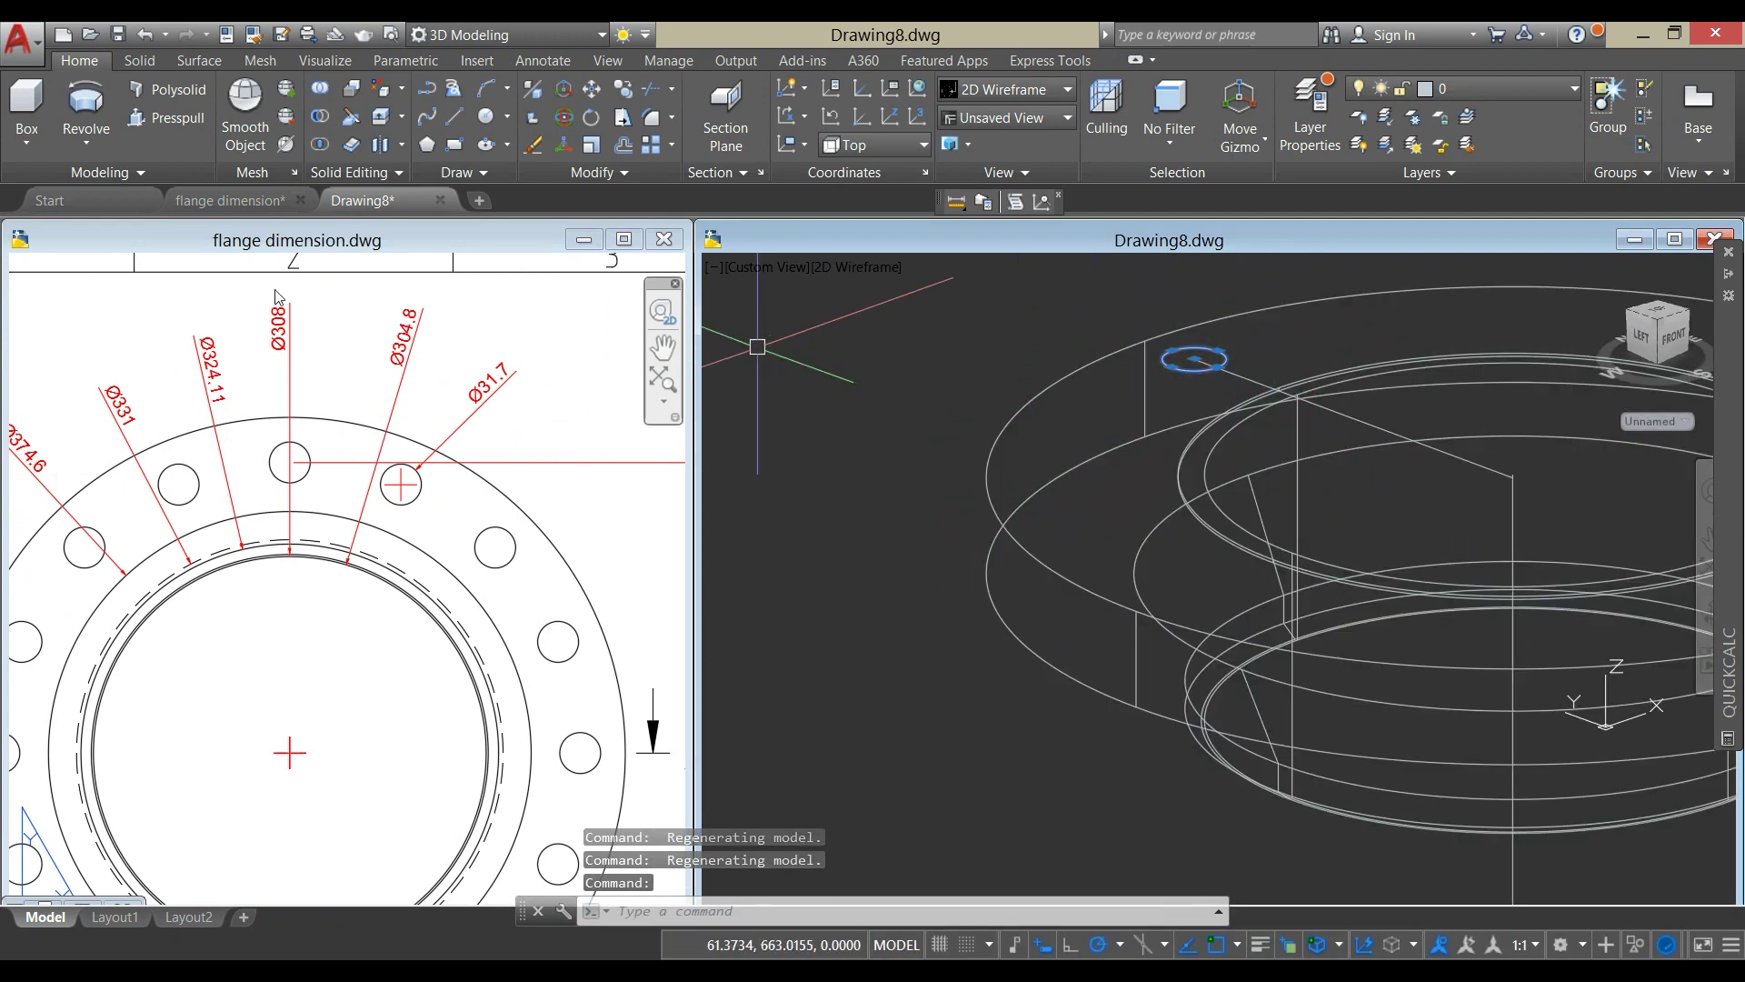
pyautogui.click(102, 155)
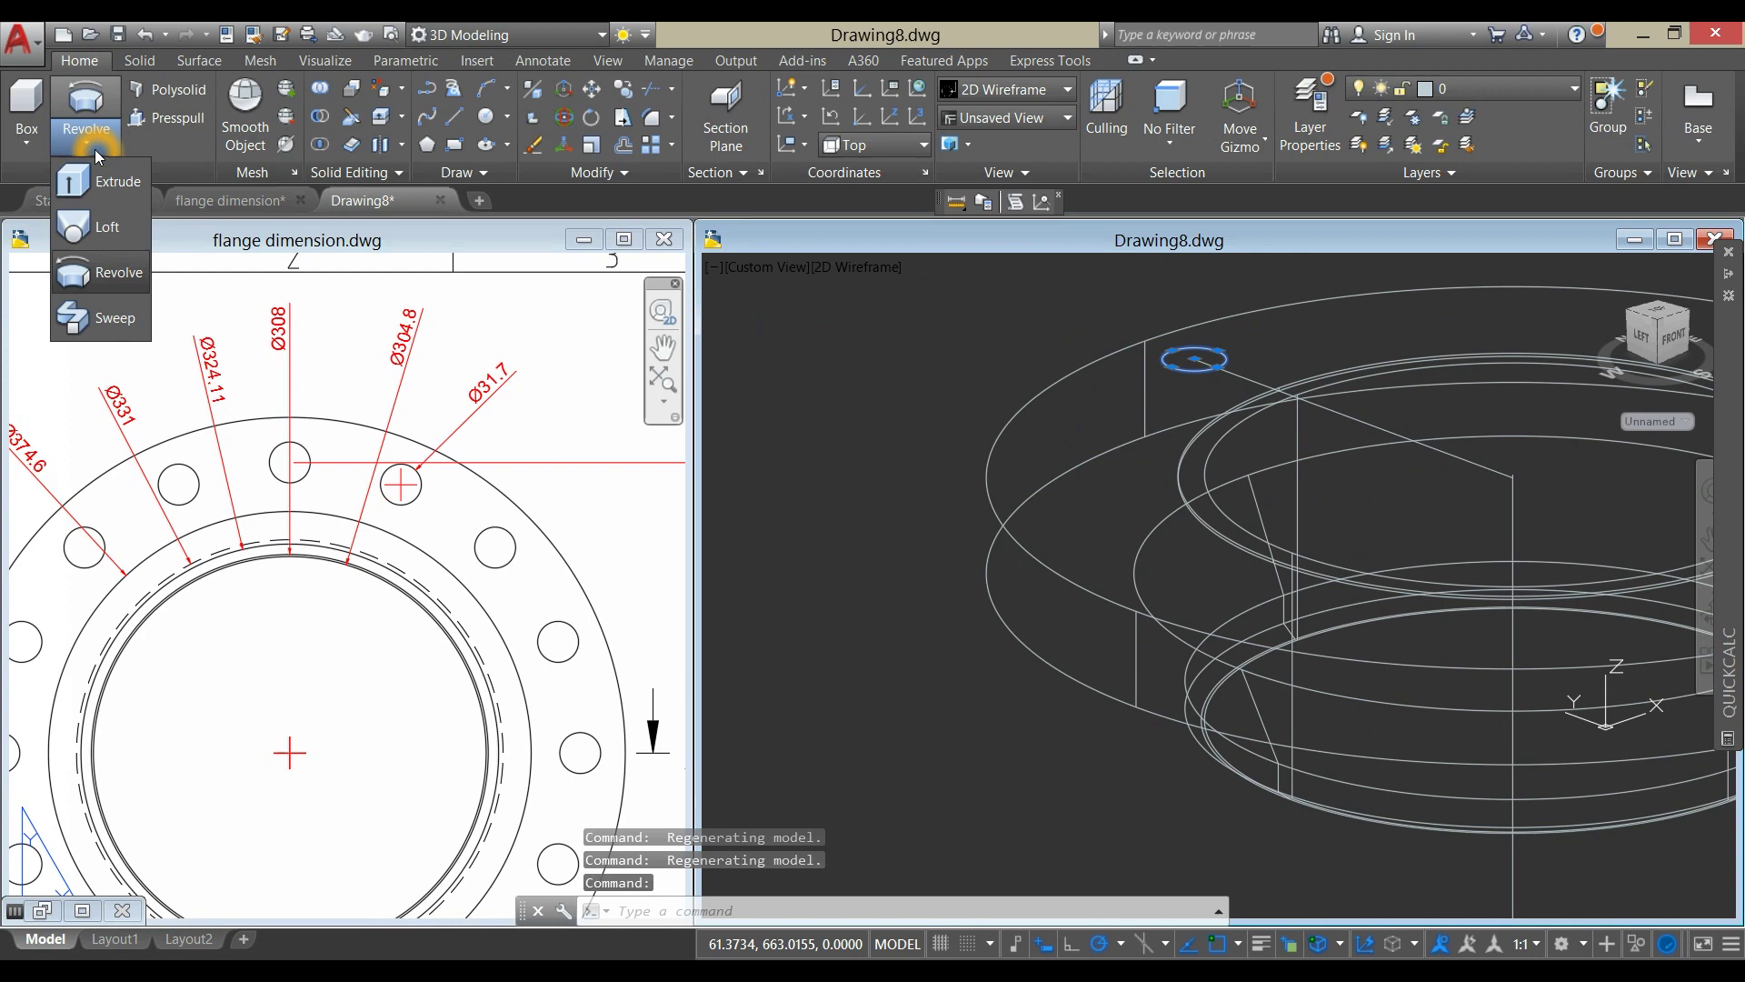
pyautogui.click(97, 185)
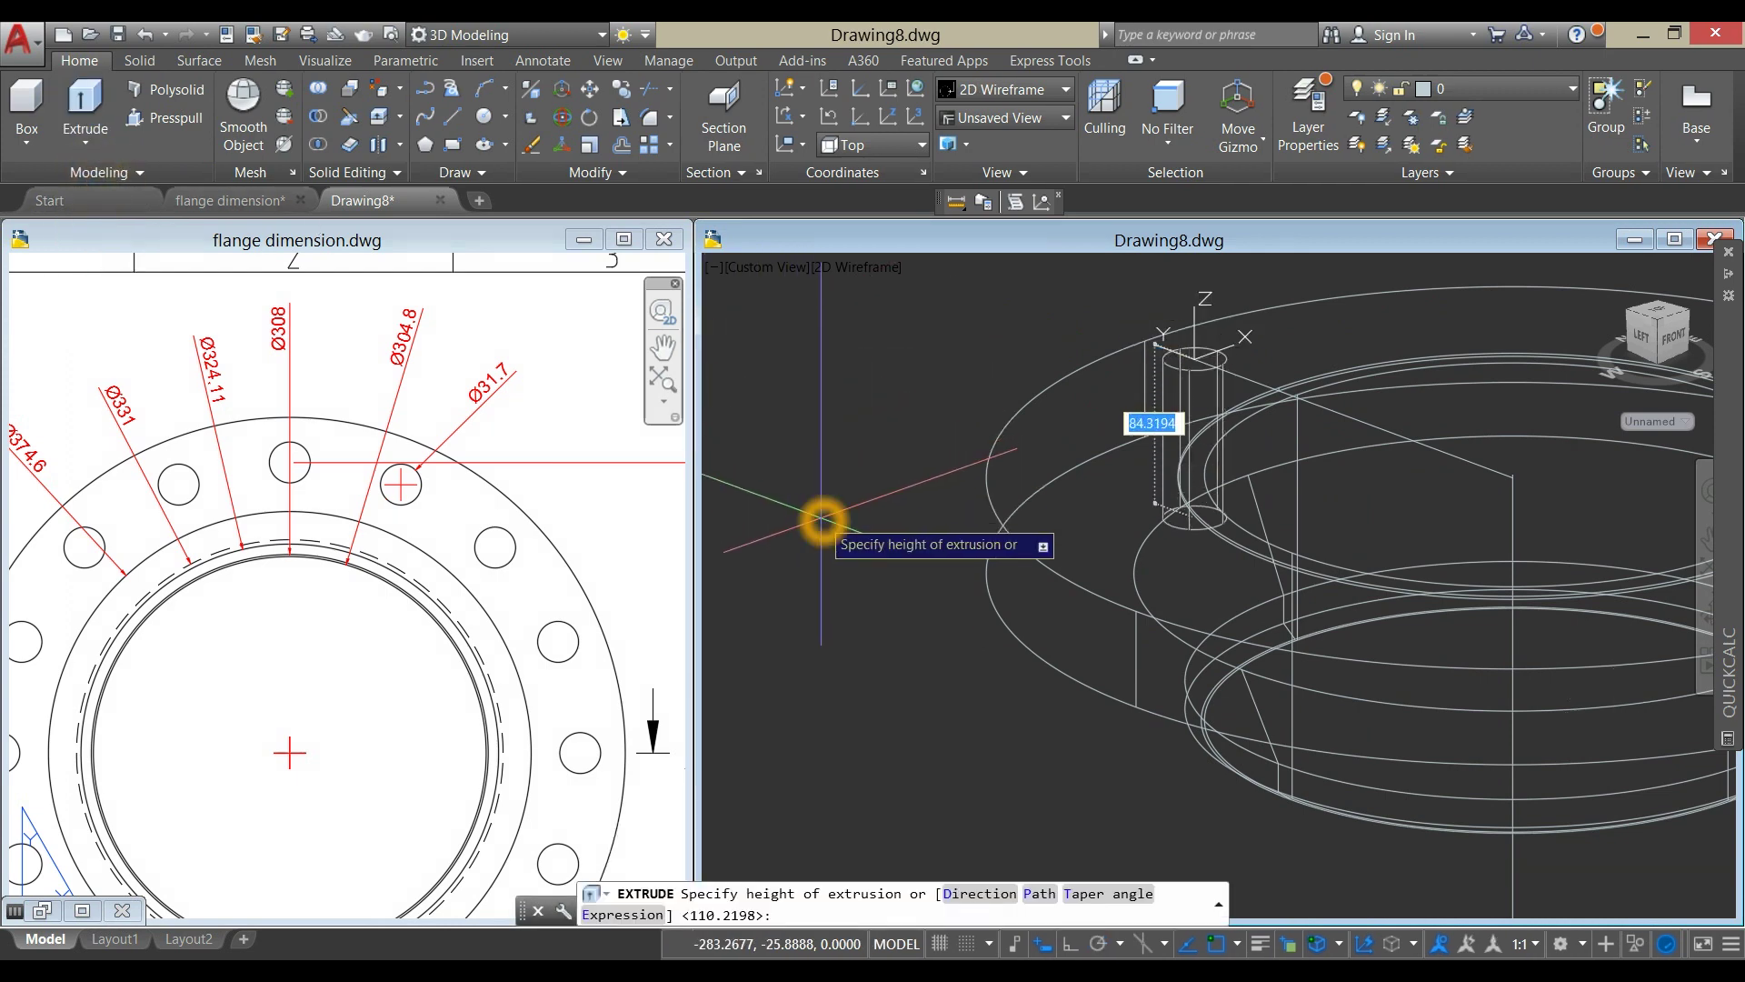
pyautogui.keyDown('shift'); pyautogui.moveTo(822, 520); pyautogui.dragTo(873, 458, button='middle'); pyautogui.keyUp('shift')
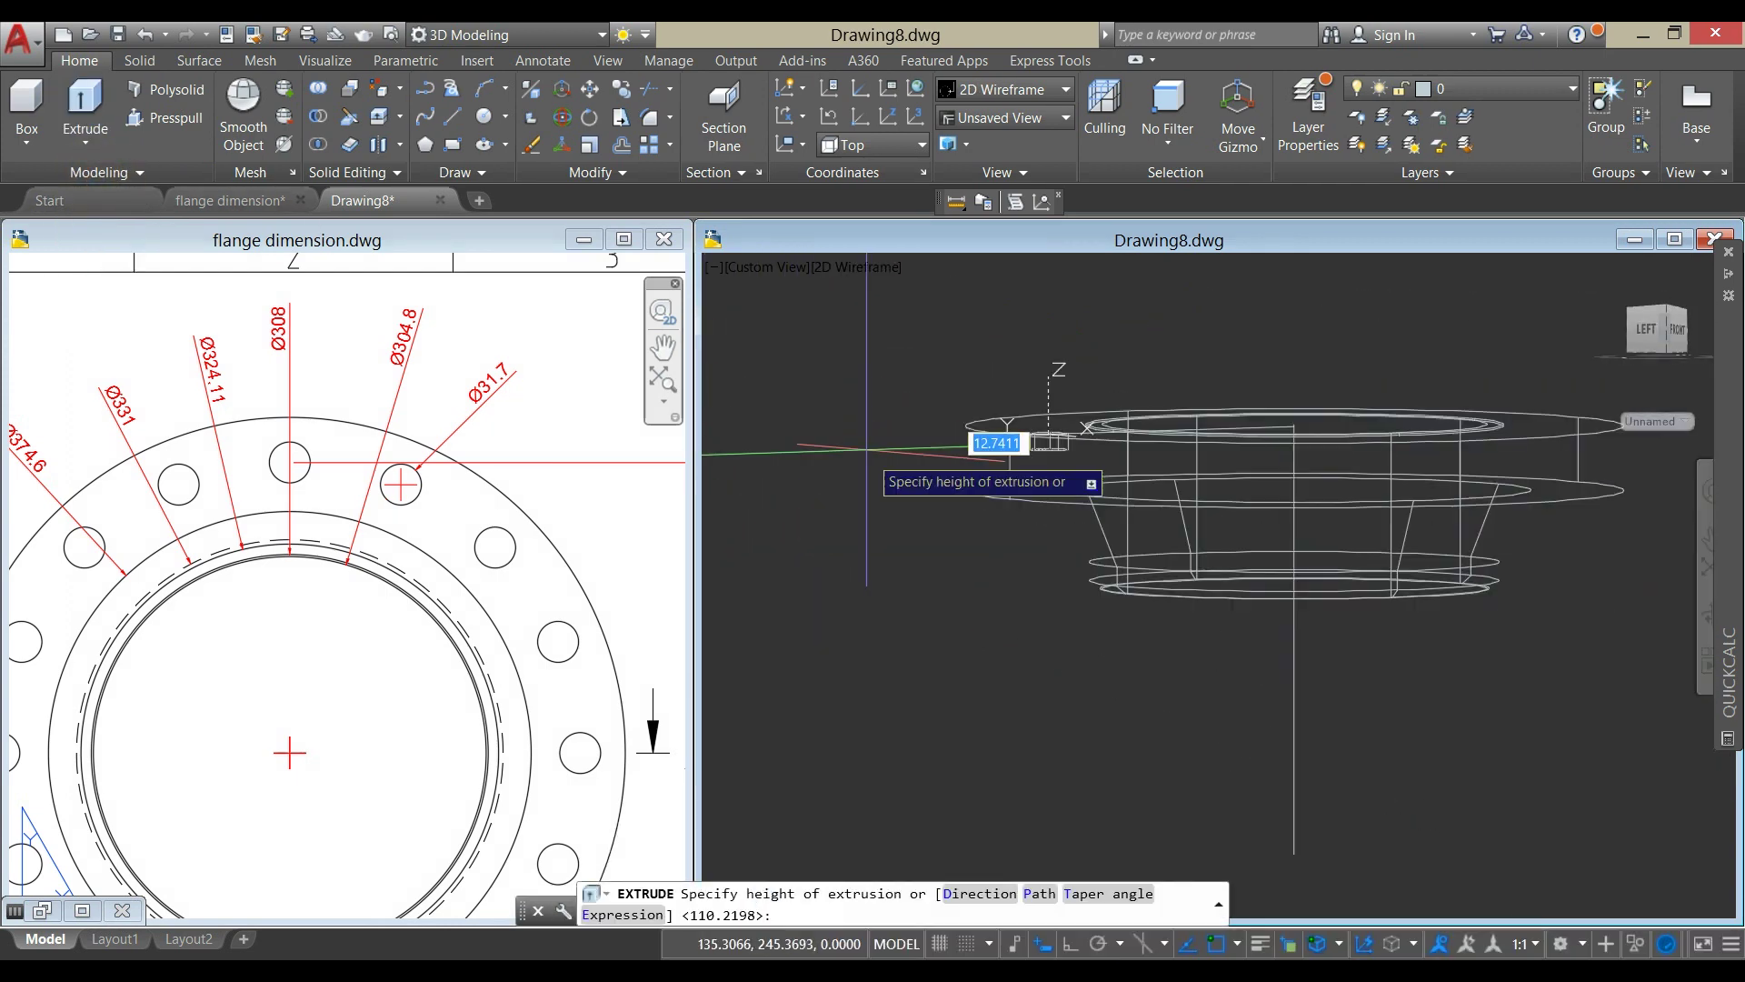
pyautogui.keyDown('shift'); pyautogui.moveTo(864, 518); pyautogui.dragTo(864, 455, button='middle'); pyautogui.keyUp('shift')
pyautogui.press('Return')
pyautogui.click(758, 268)
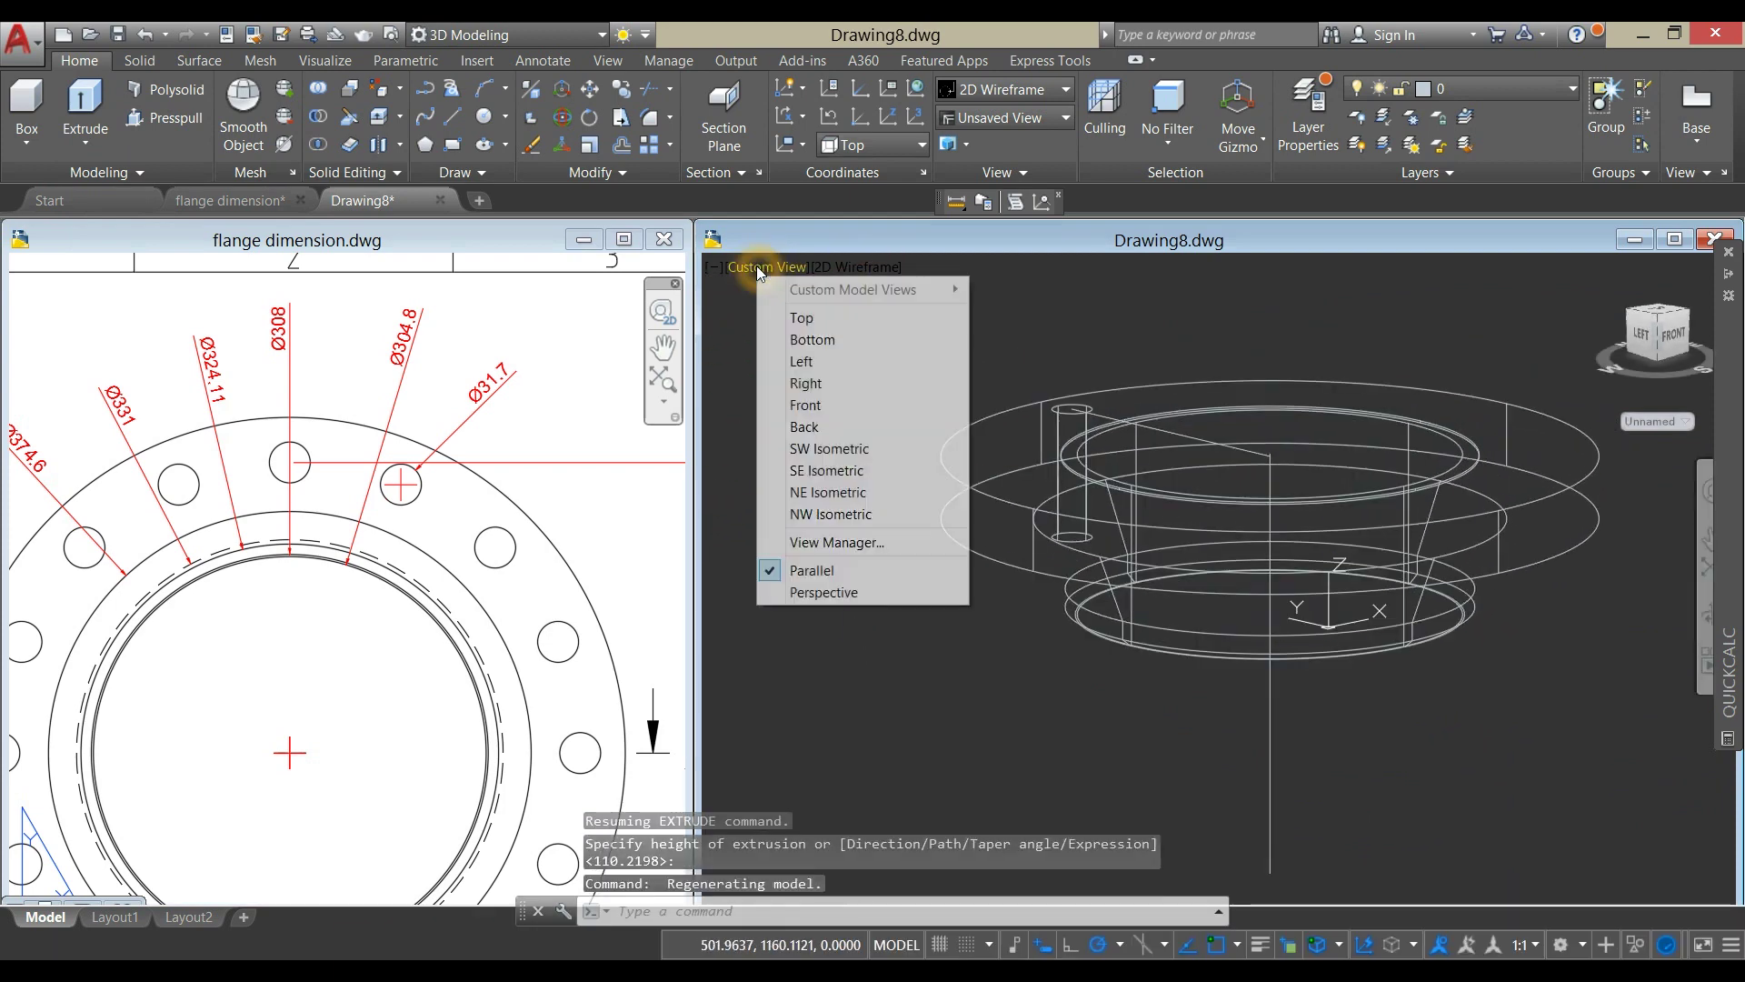
# In Top view, start a polar array (ARR) on the bolt-hole cylinder.
pyautogui.click(818, 322)
pyautogui.scroll(-2, 1015, 373)
pyautogui.moveTo(1014, 373); pyautogui.dragTo(999, 389, button='middle')
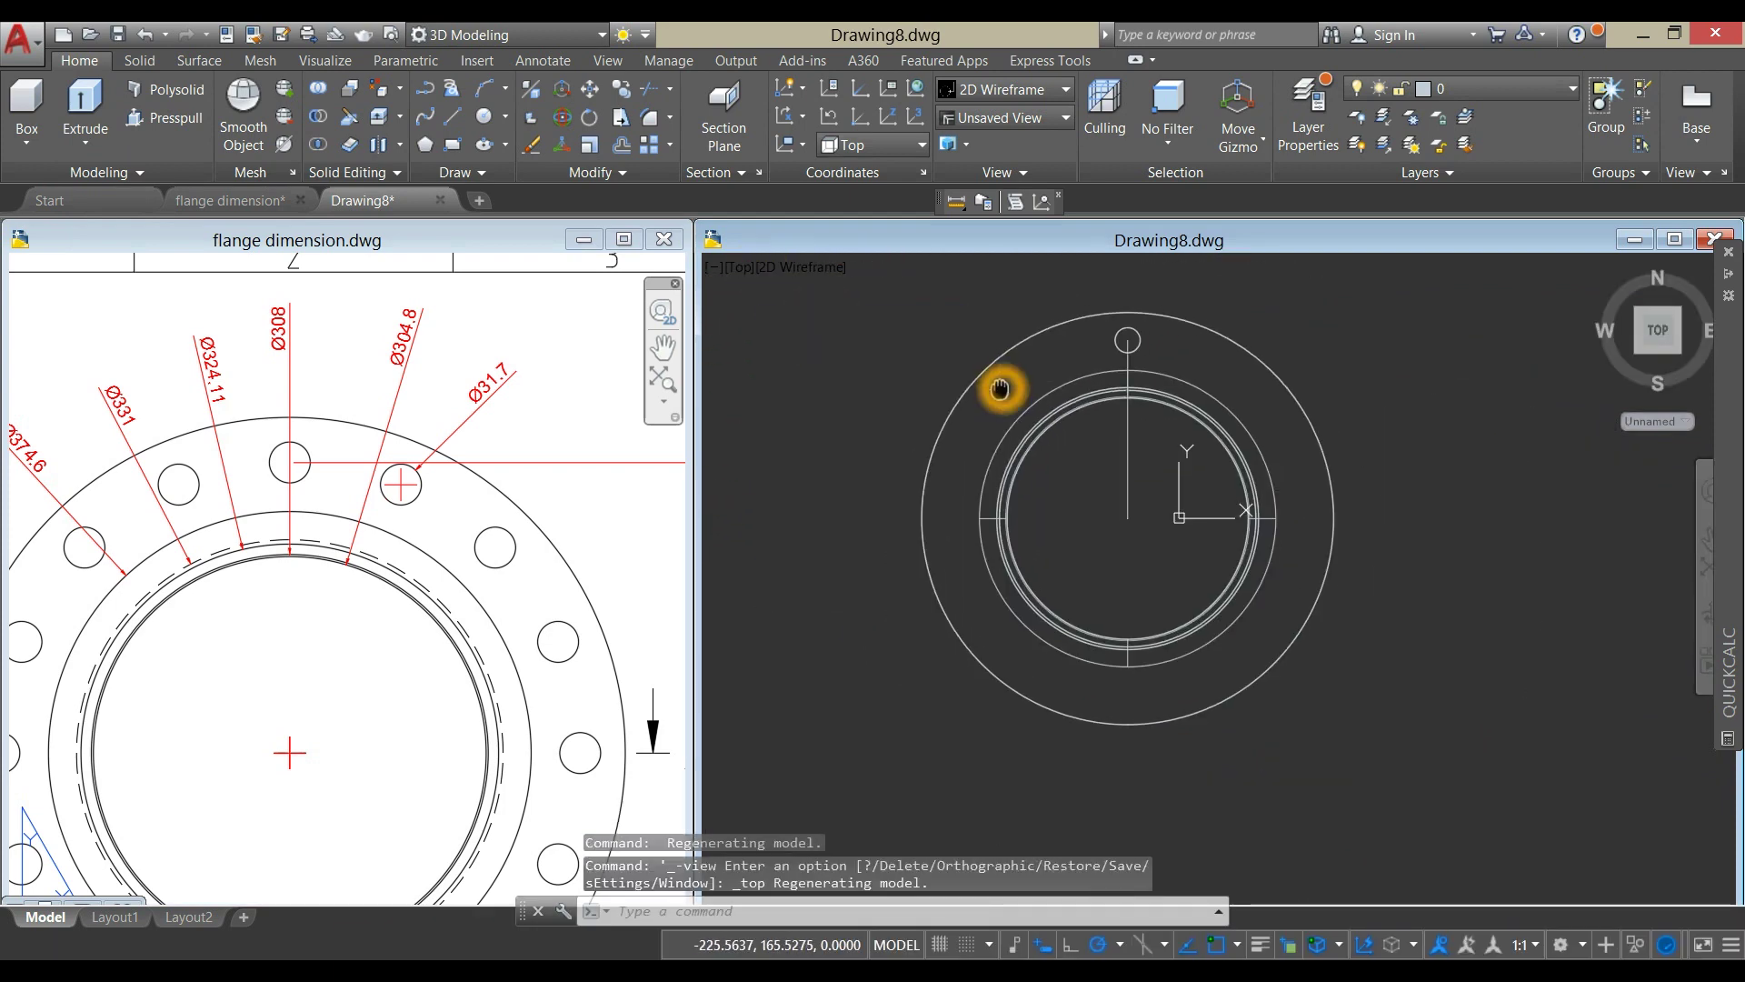
pyautogui.click(1425, 355)
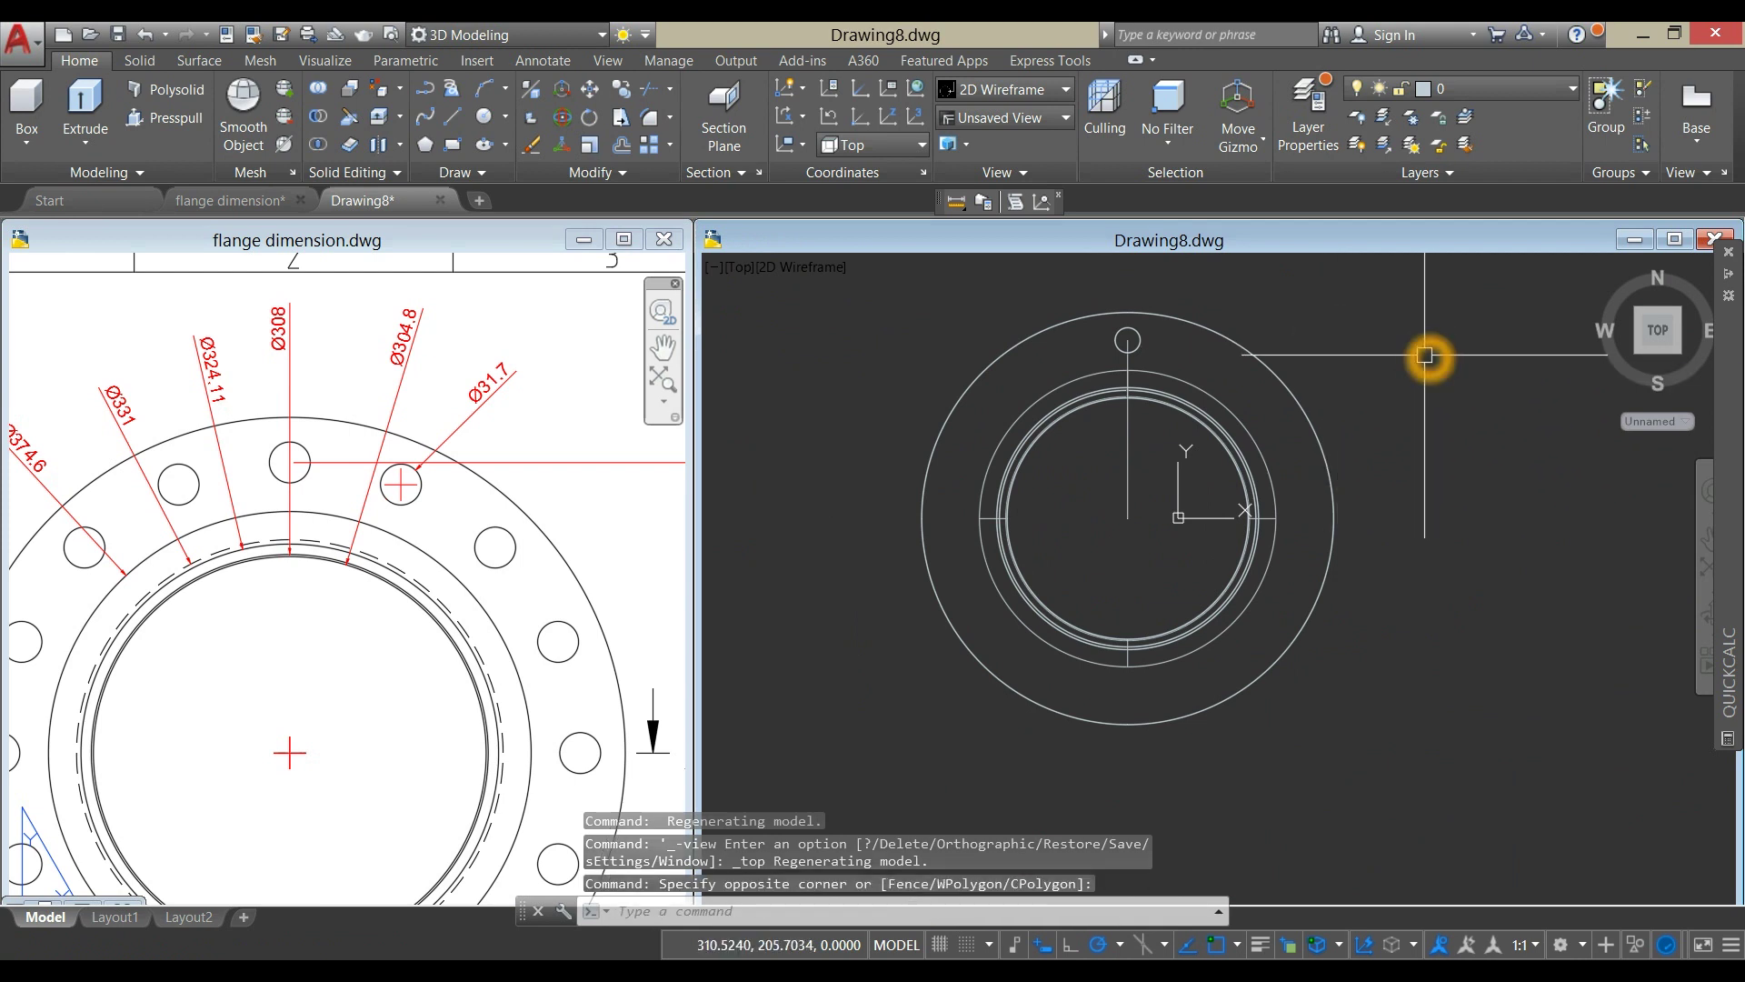
pyautogui.write('ARRAY')
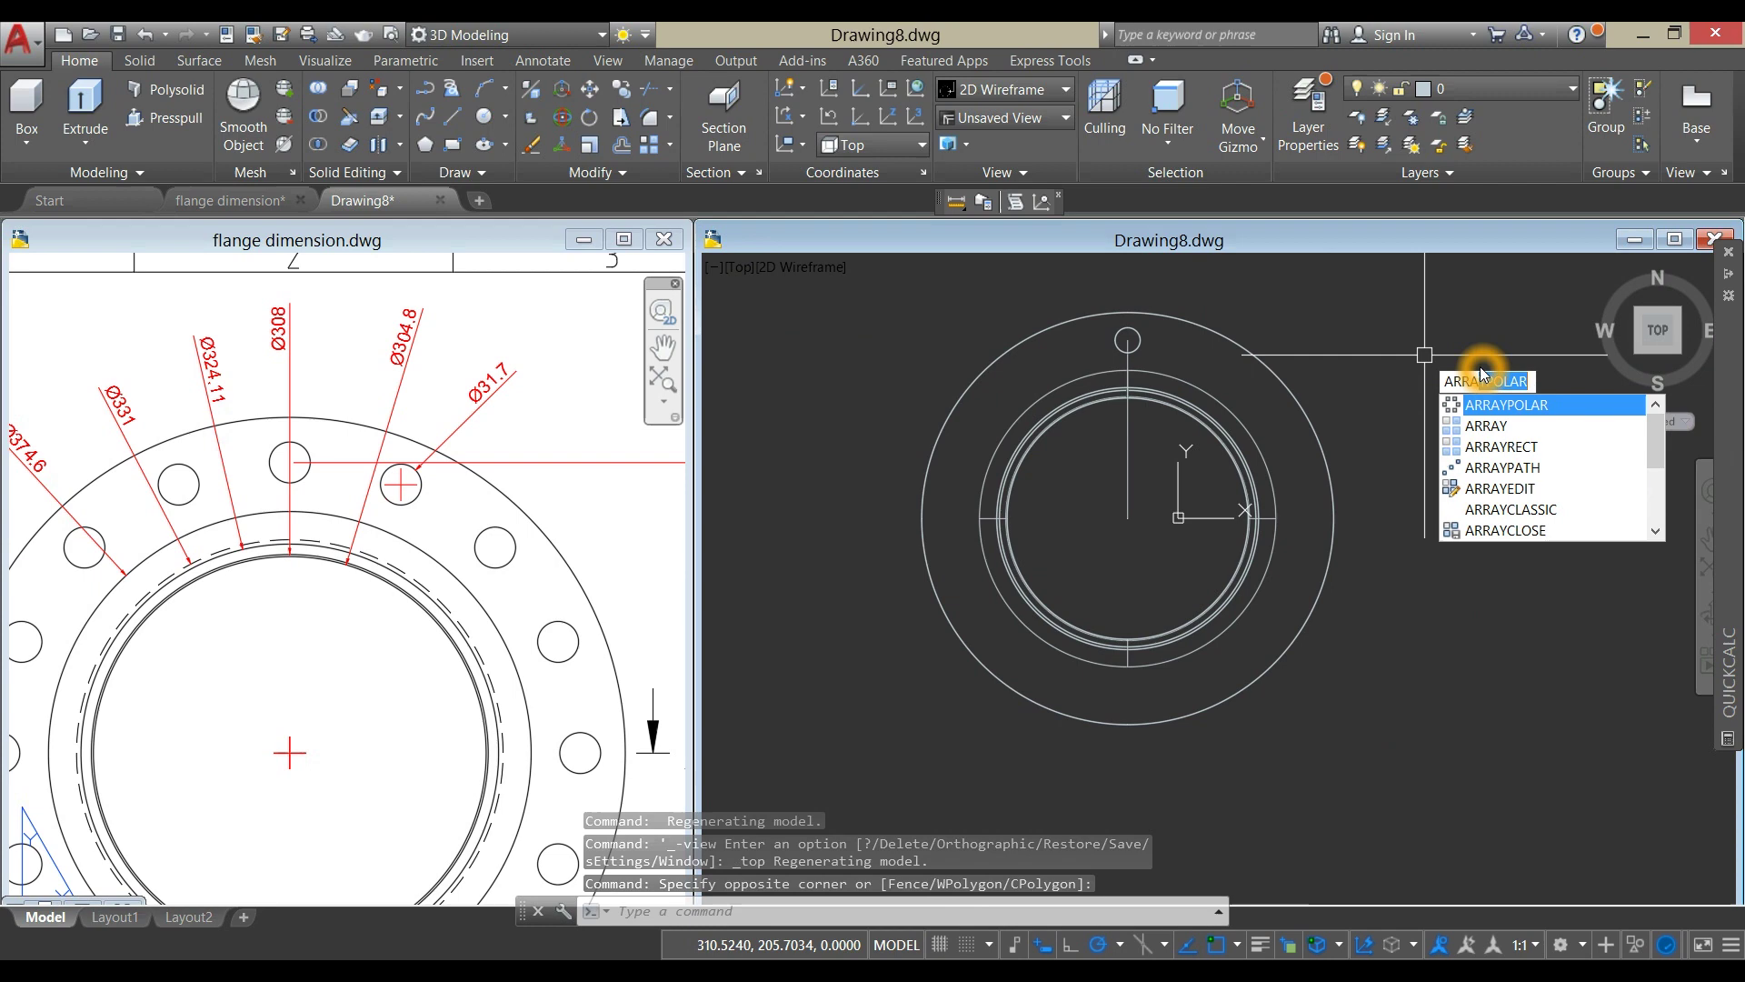
pyautogui.click(1509, 425)
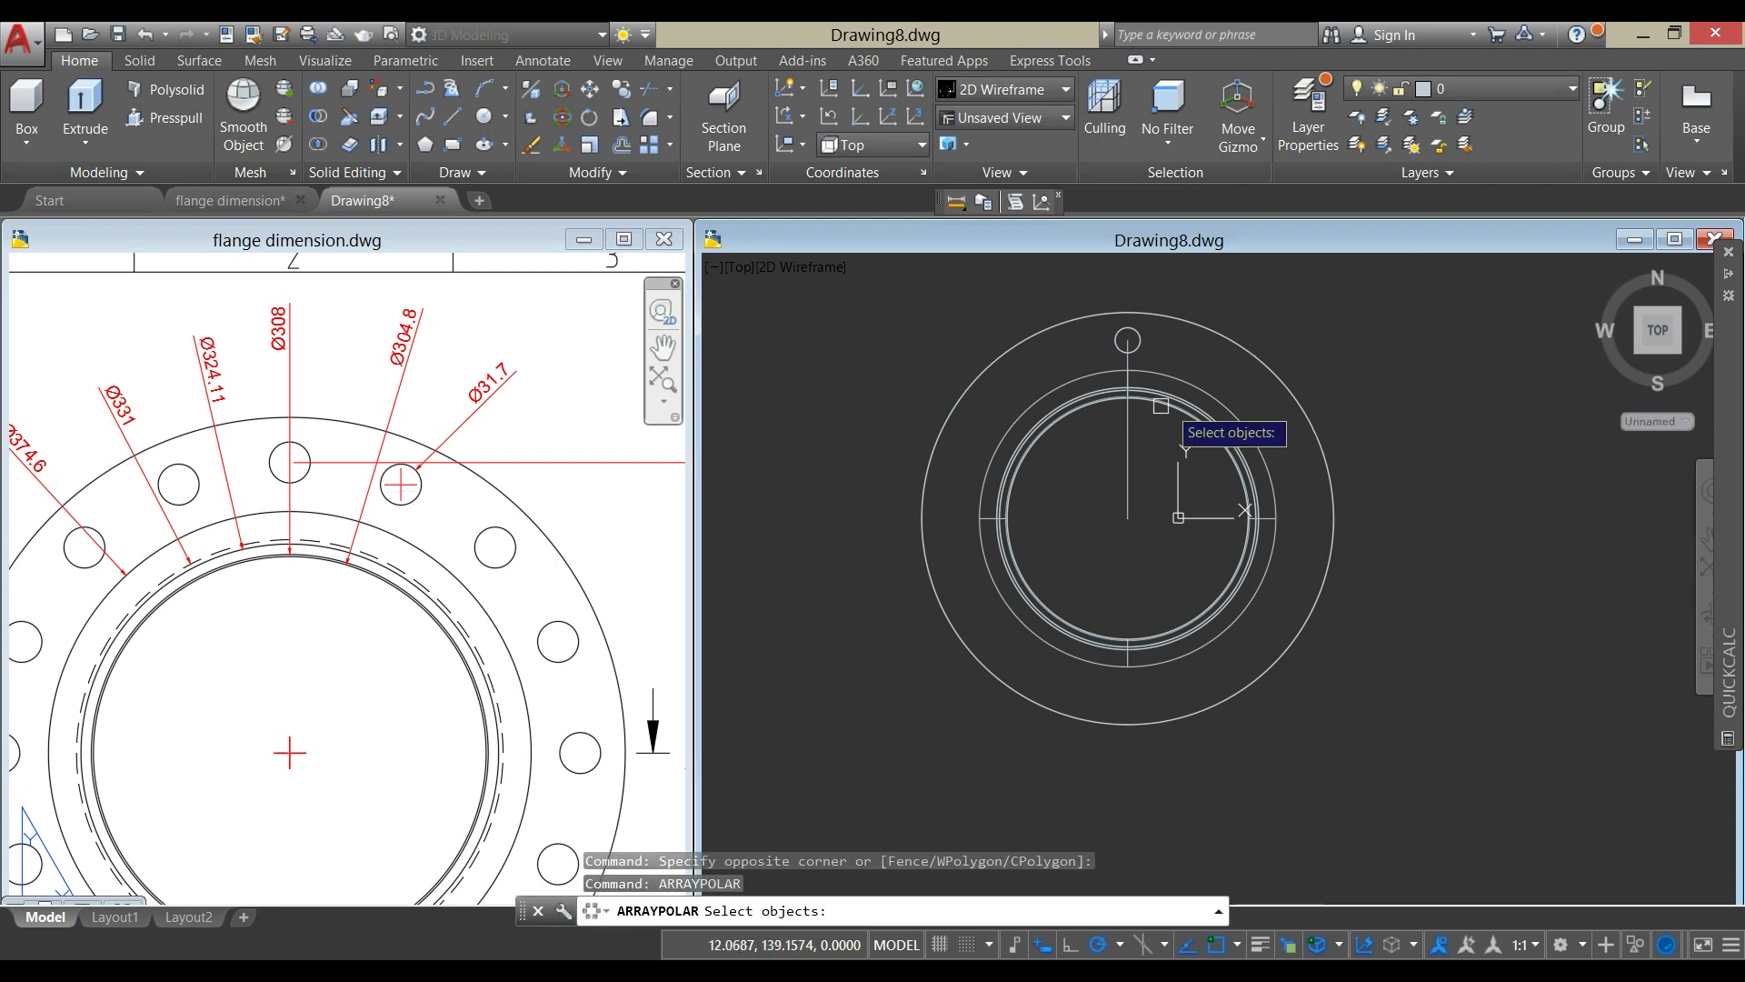
pyautogui.scroll(4, 1129, 343)
pyautogui.click(1111, 334)
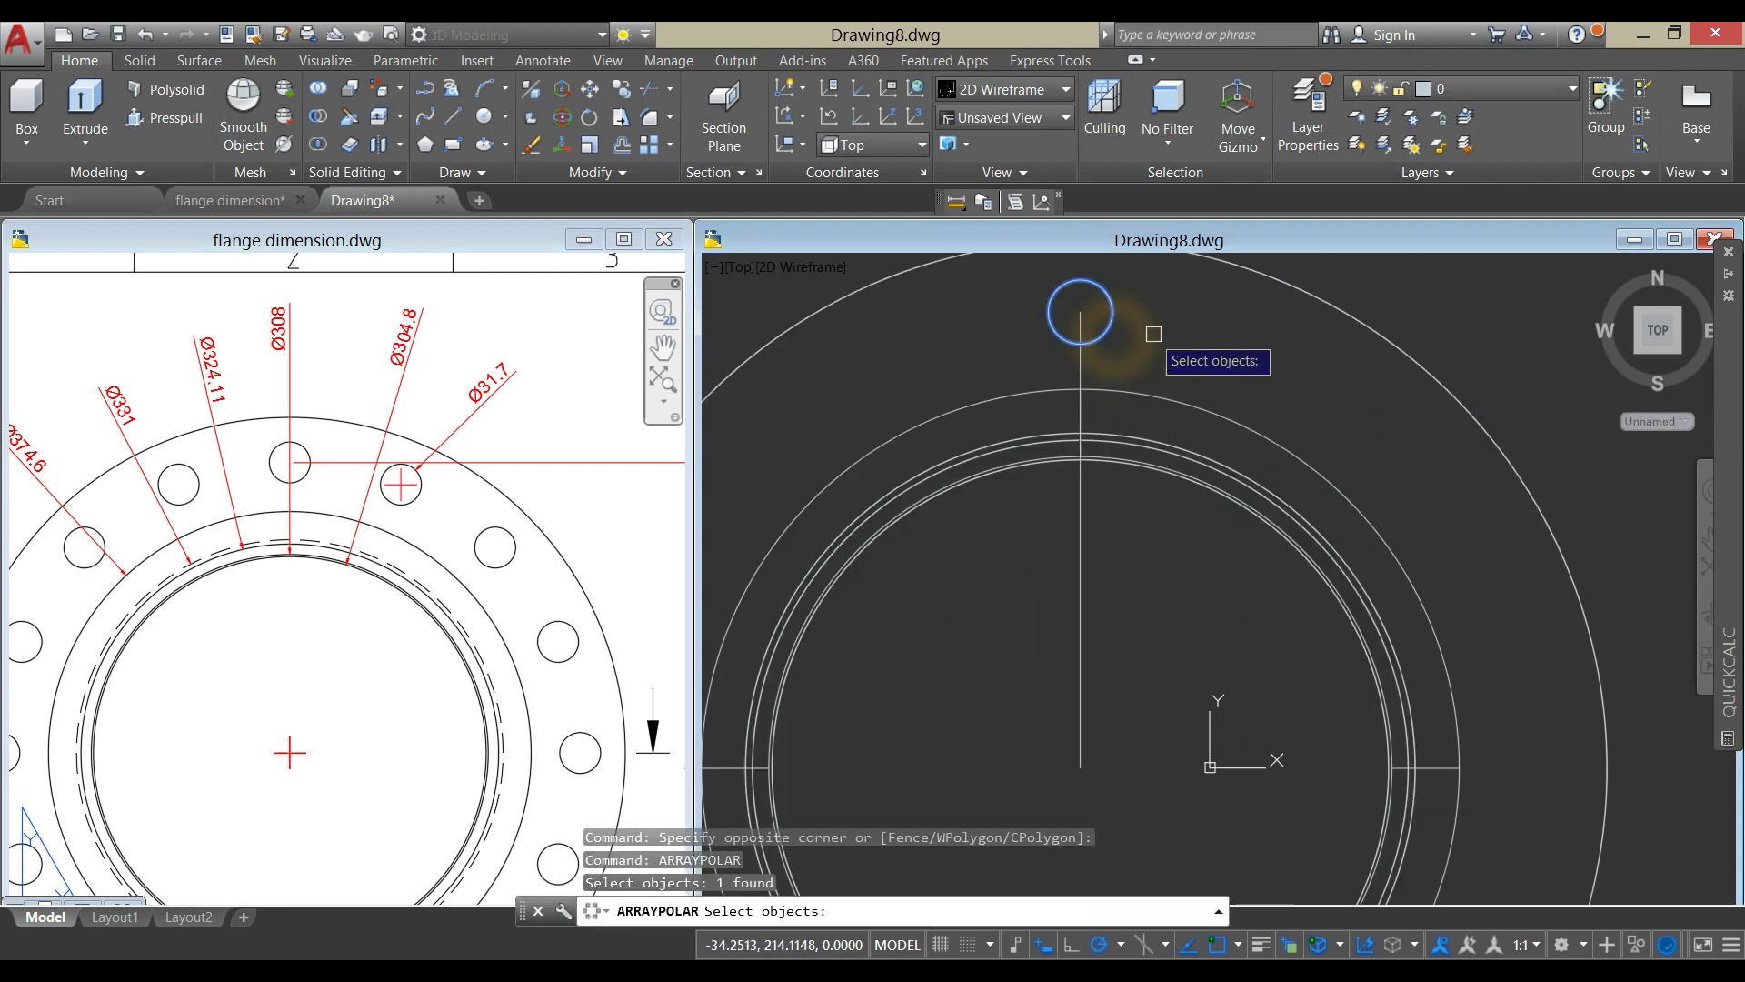
pyautogui.press('Return')
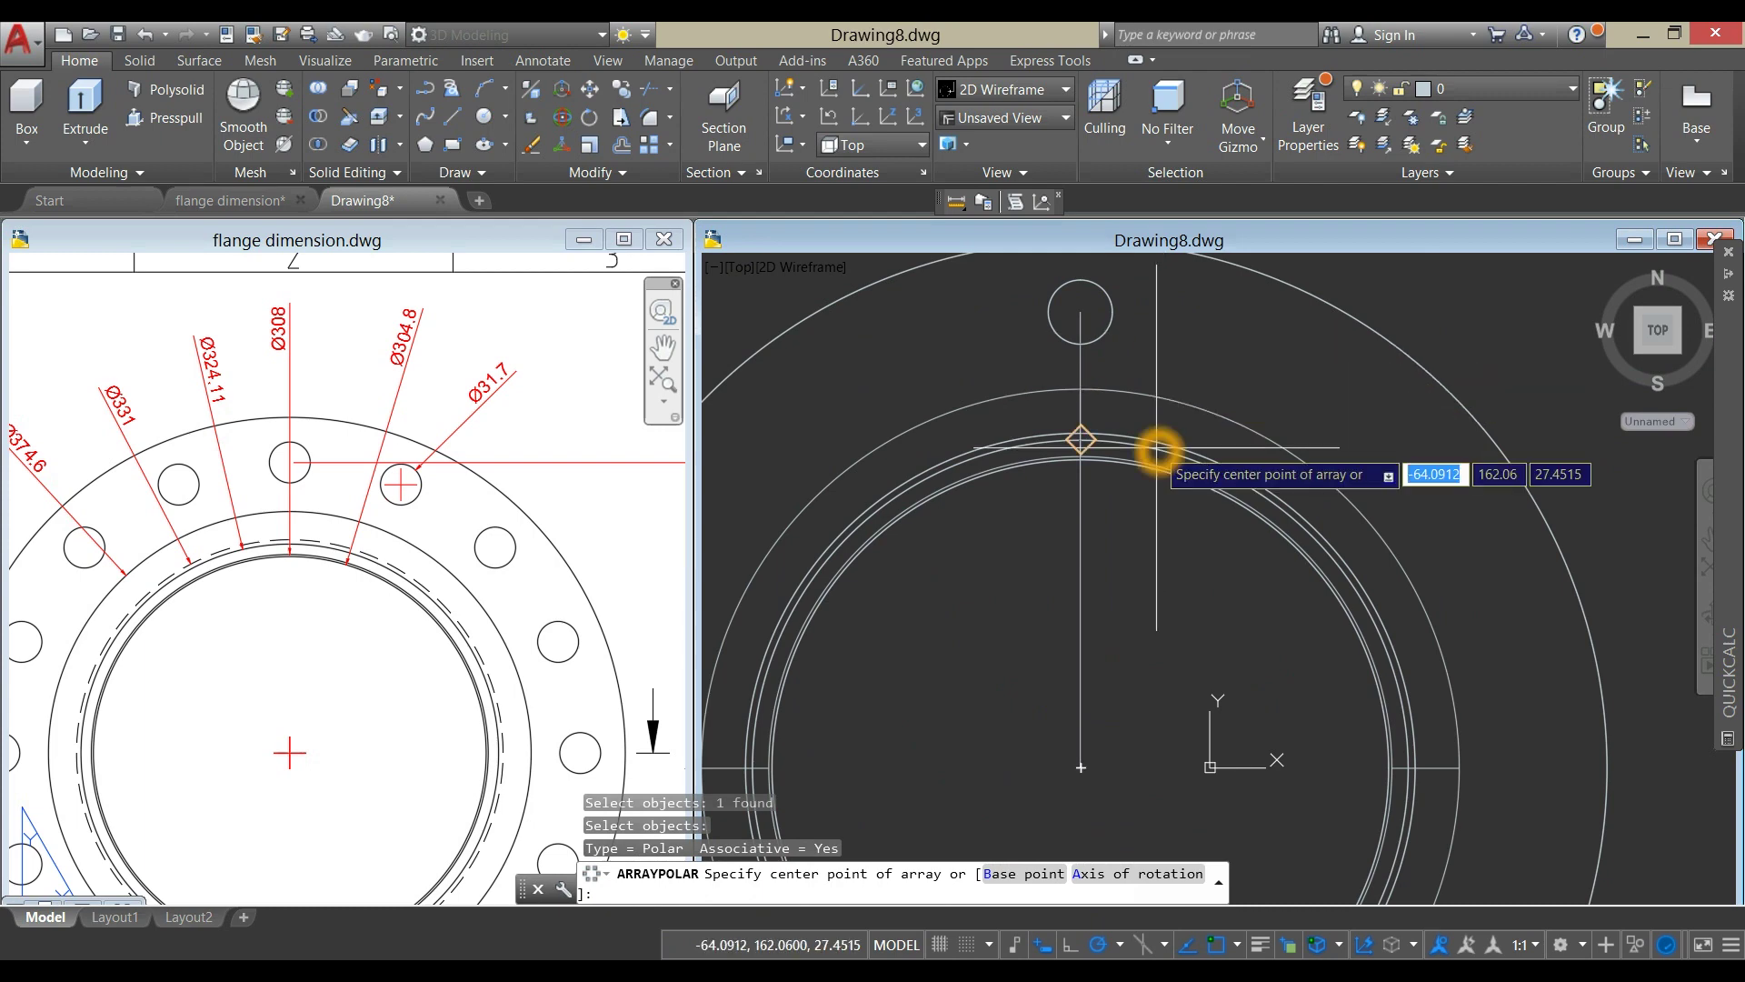
# Centre the polar array on the flange centre with 16 items.
pyautogui.scroll(-5, 1157, 446)
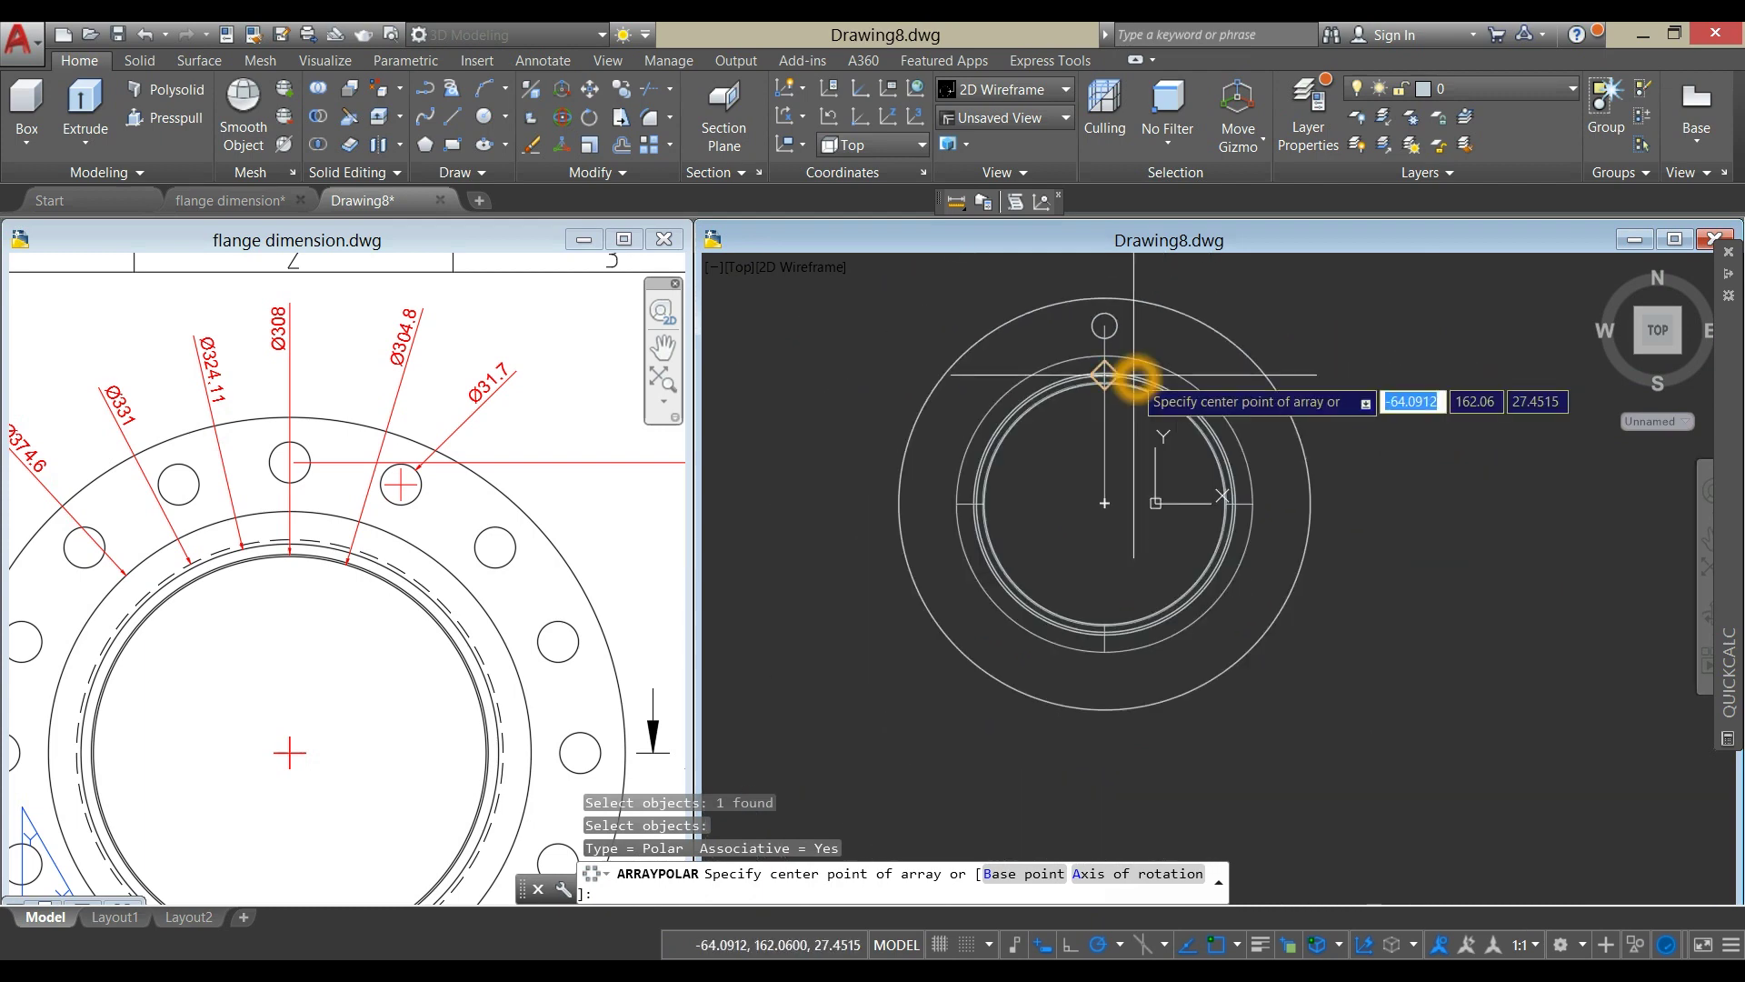
pyautogui.keyDown('shift'); pyautogui.rightClick(1105, 502); pyautogui.keyUp('shift')
pyautogui.click(1151, 696)
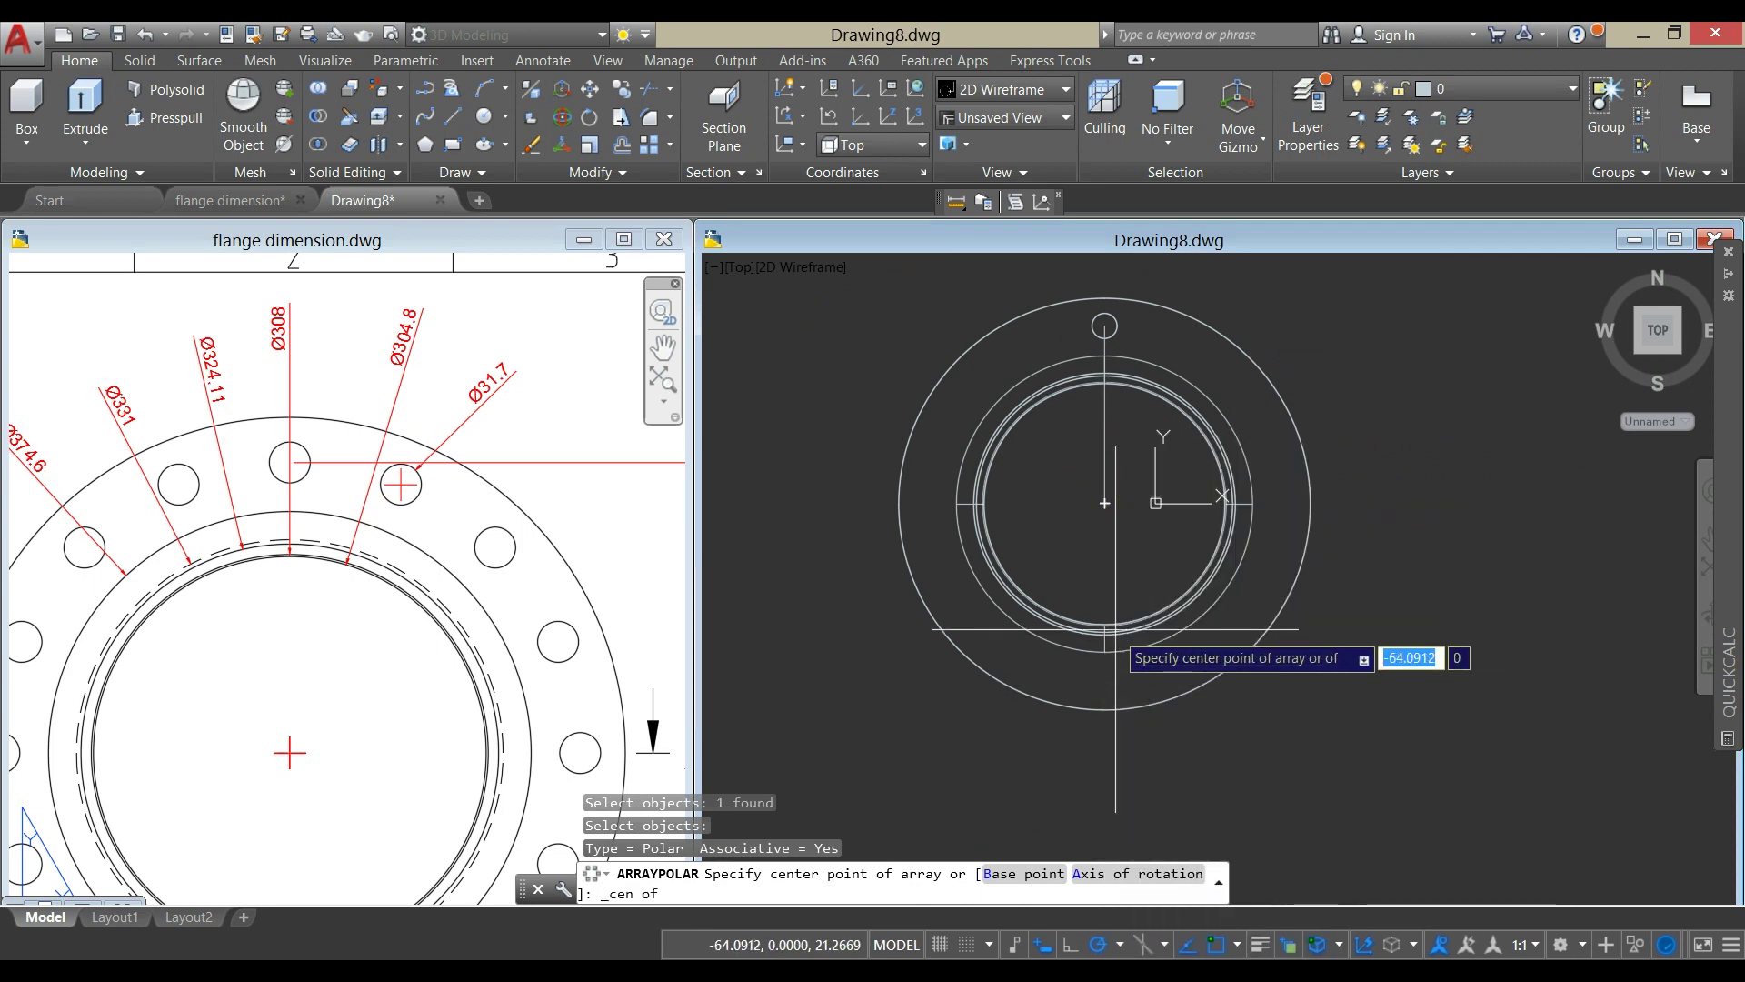
pyautogui.click(1110, 611)
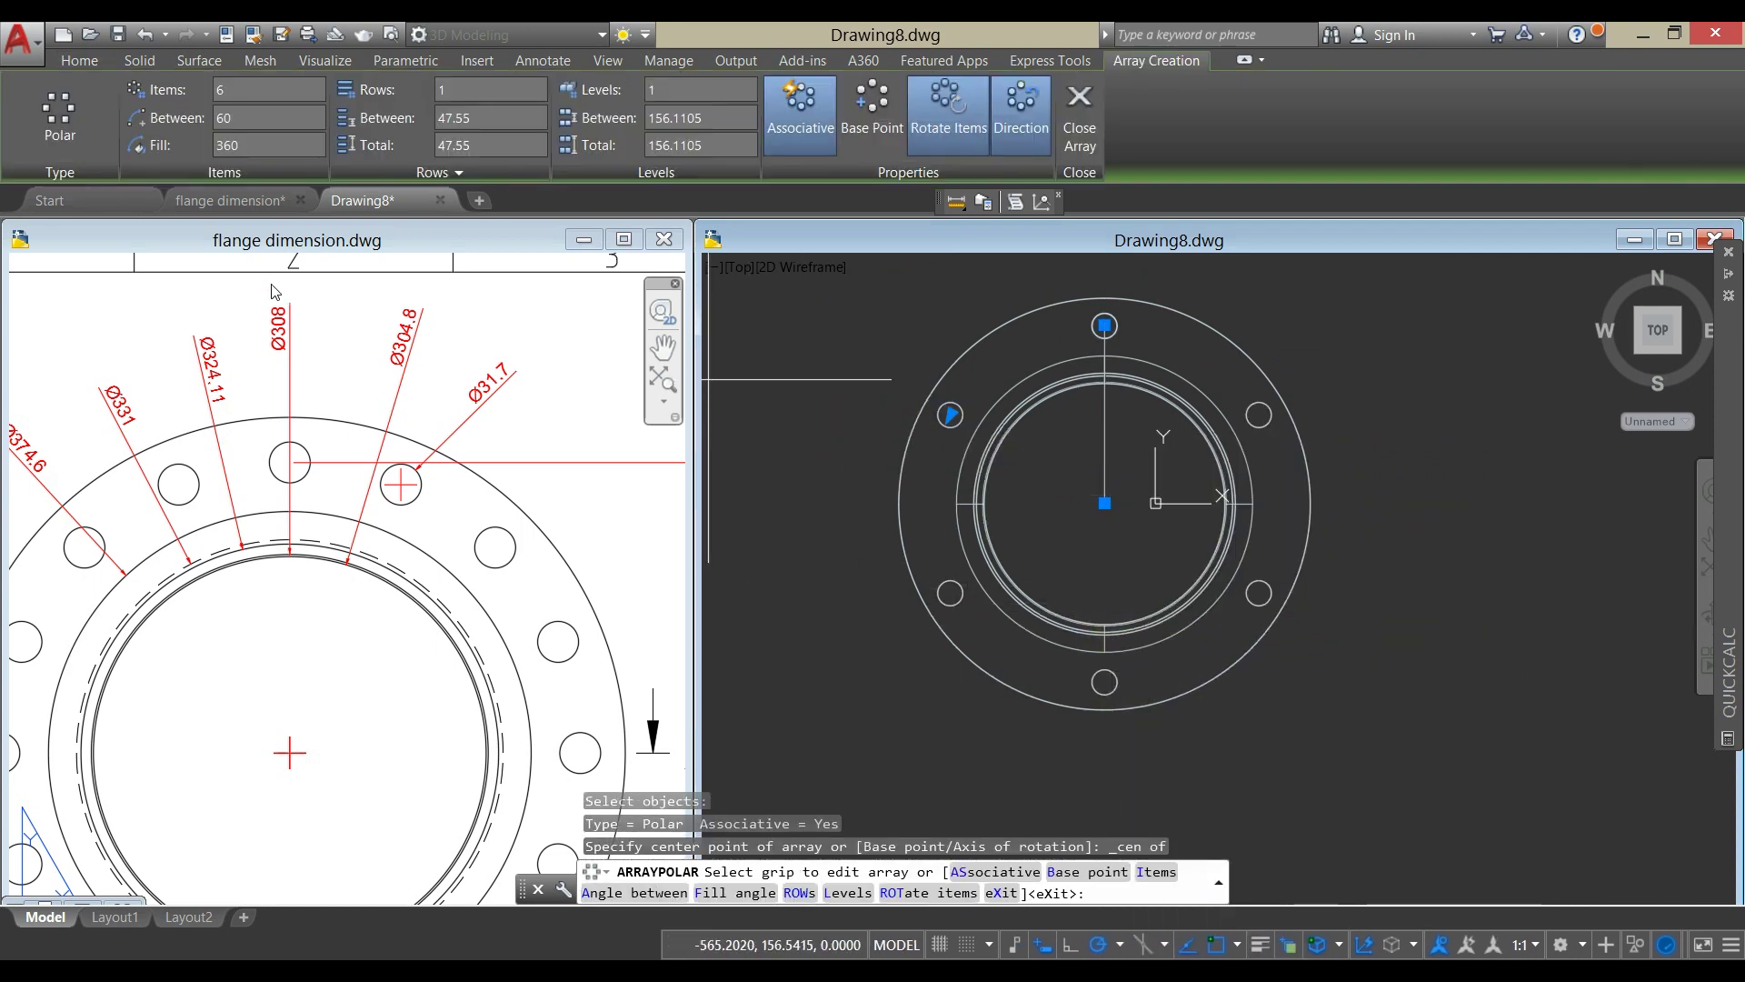
pyautogui.click(227, 93)
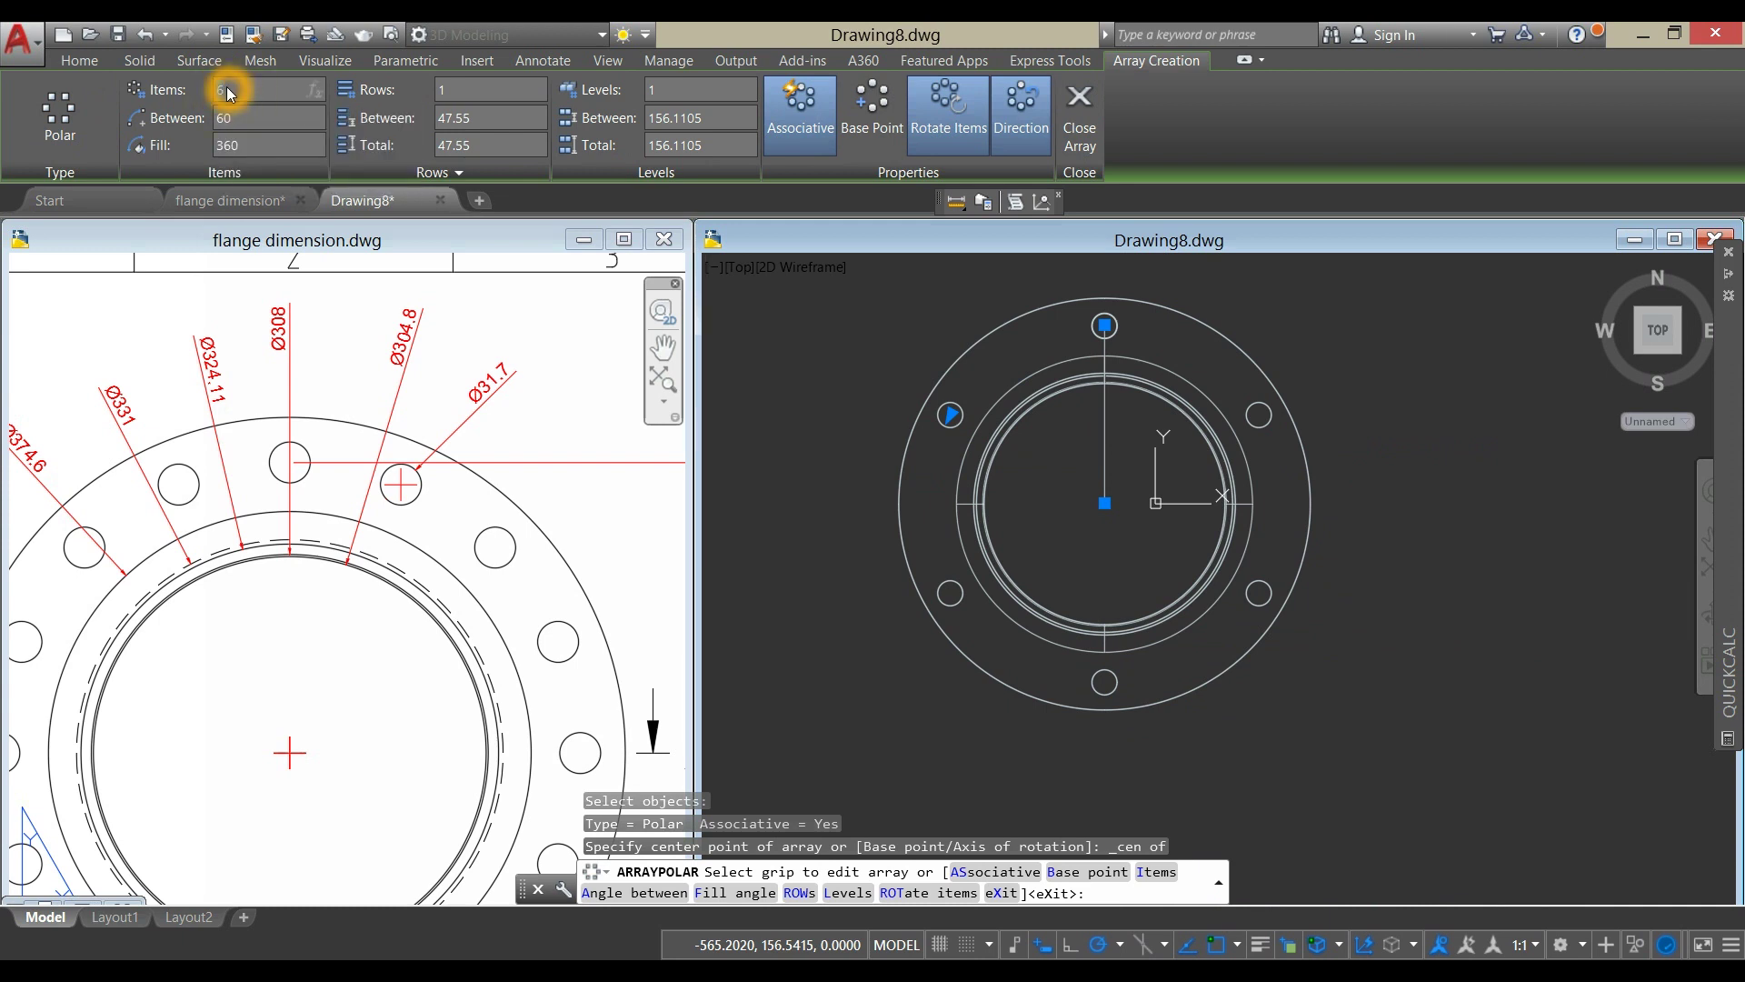
pyautogui.press('Return')
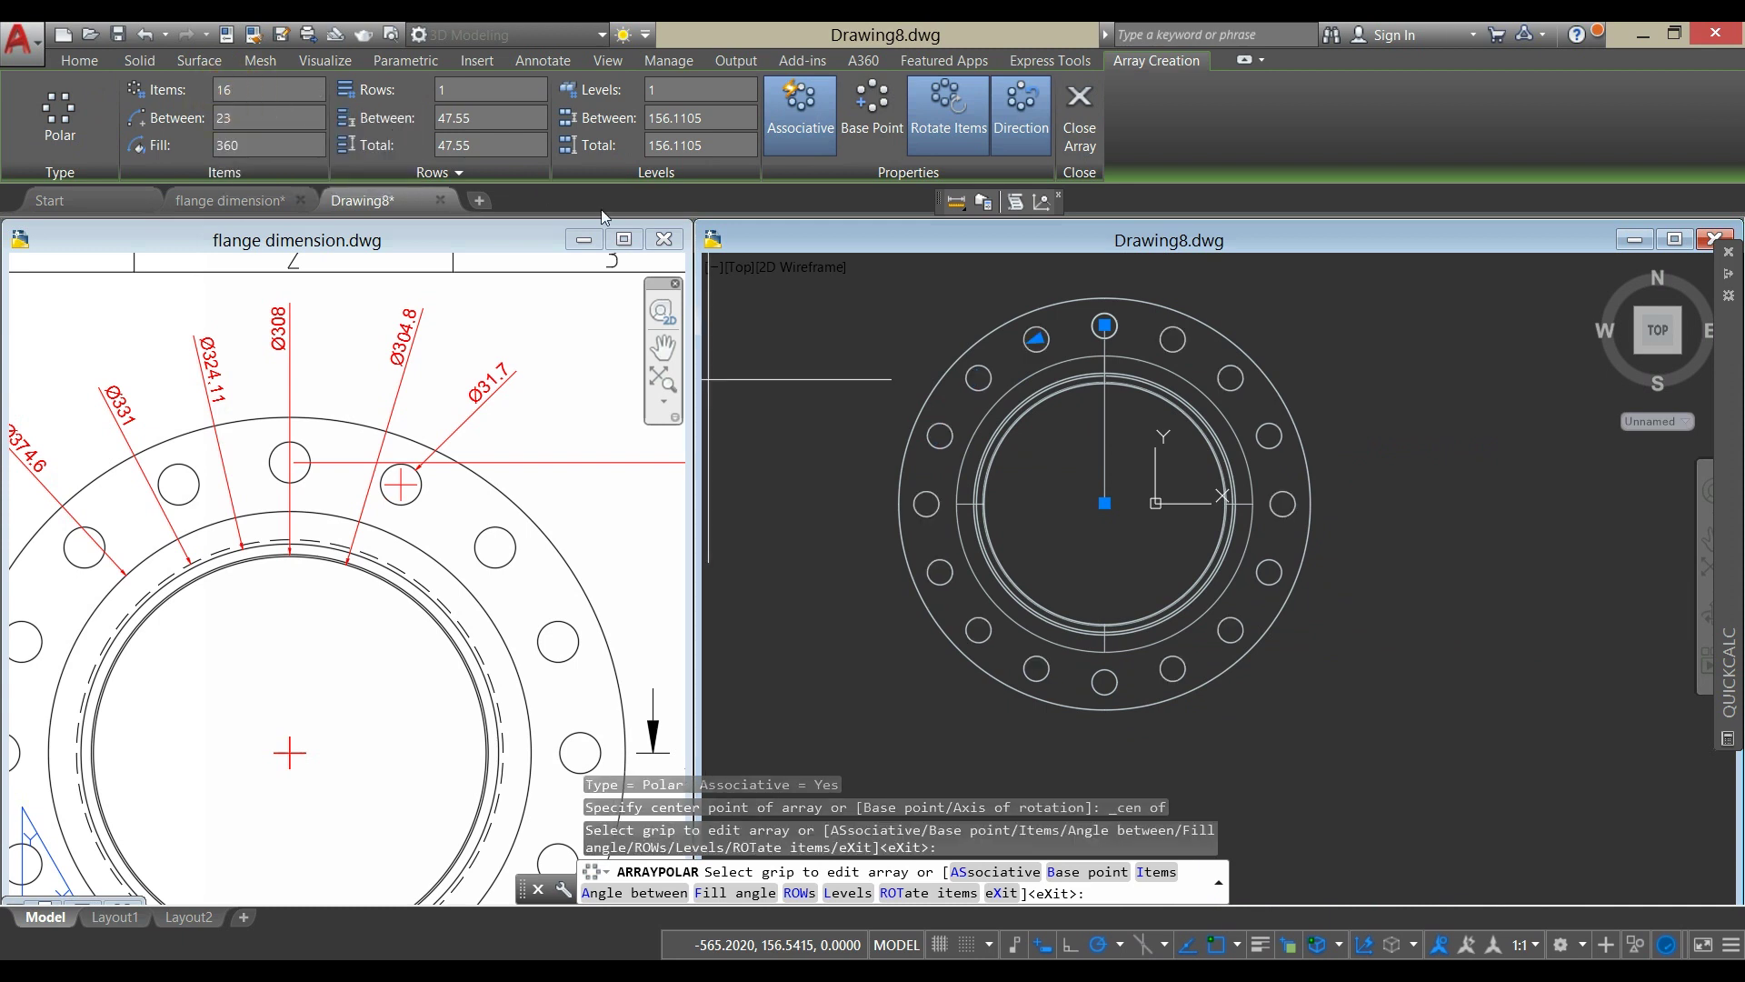
pyautogui.click(774, 307)
pyautogui.press('Return')
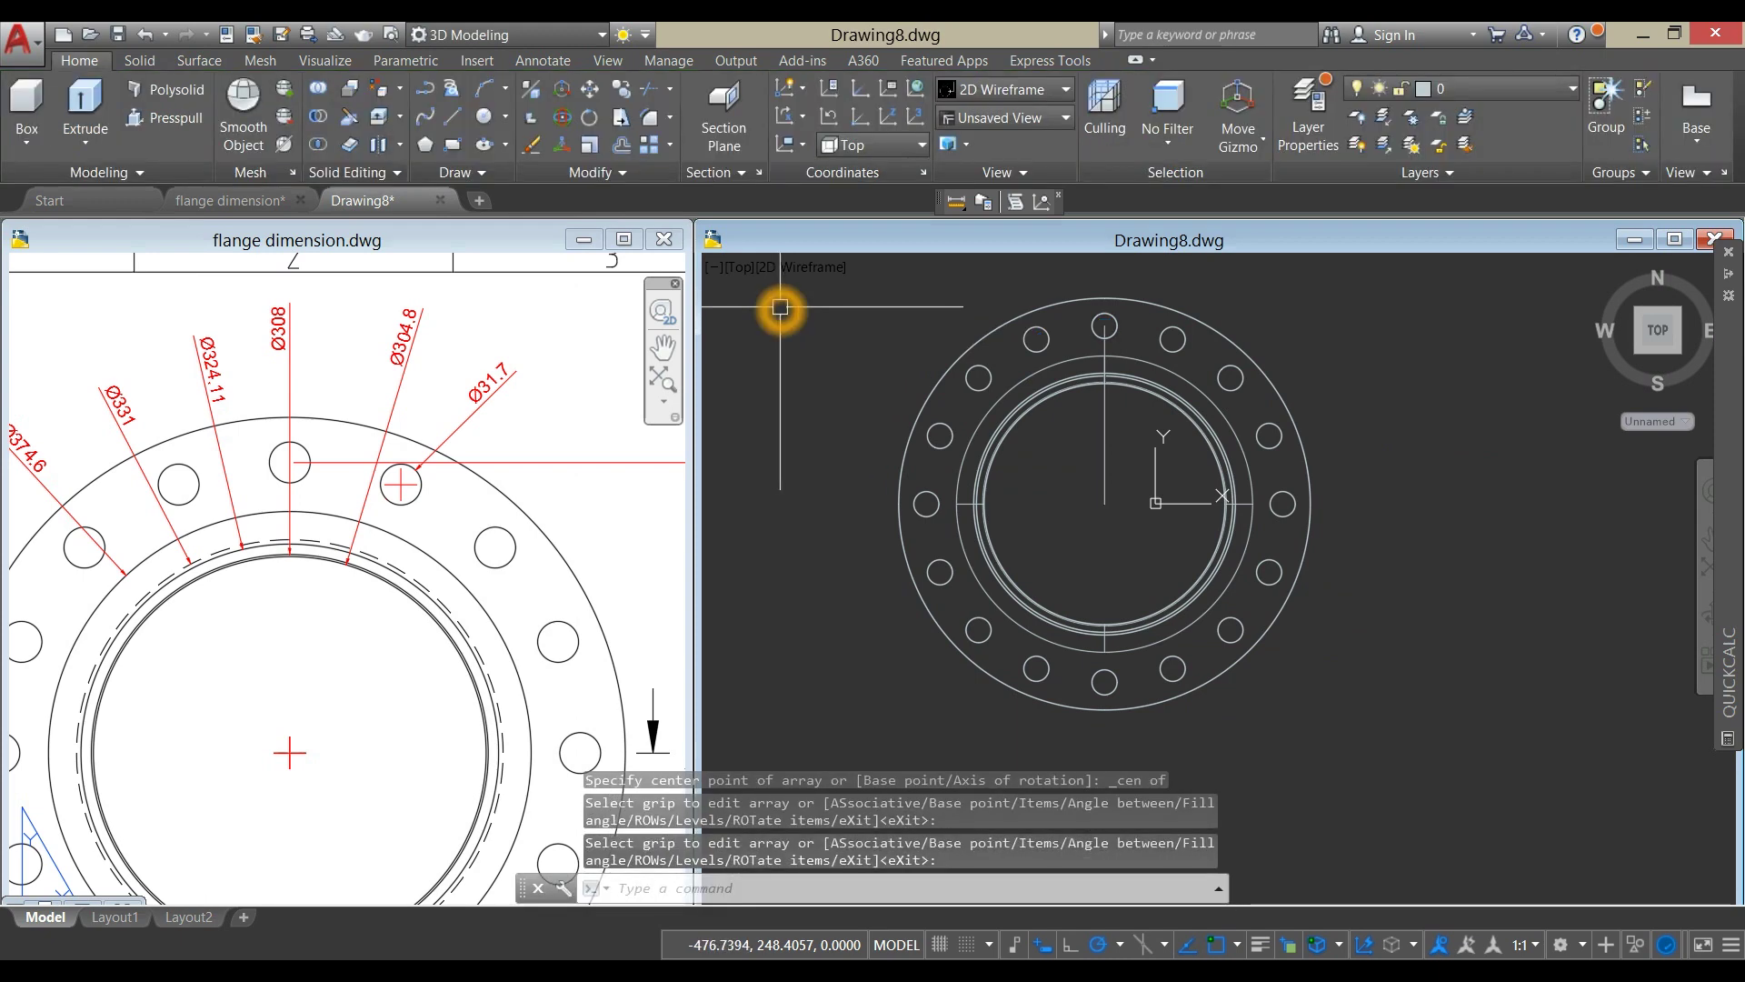
# Orbit to a 3D view and set the visual style to Shaded with Edges.
pyautogui.keyDown('shift'); pyautogui.moveTo(800, 358); pyautogui.dragTo(832, 300, button='middle'); pyautogui.keyUp('shift')
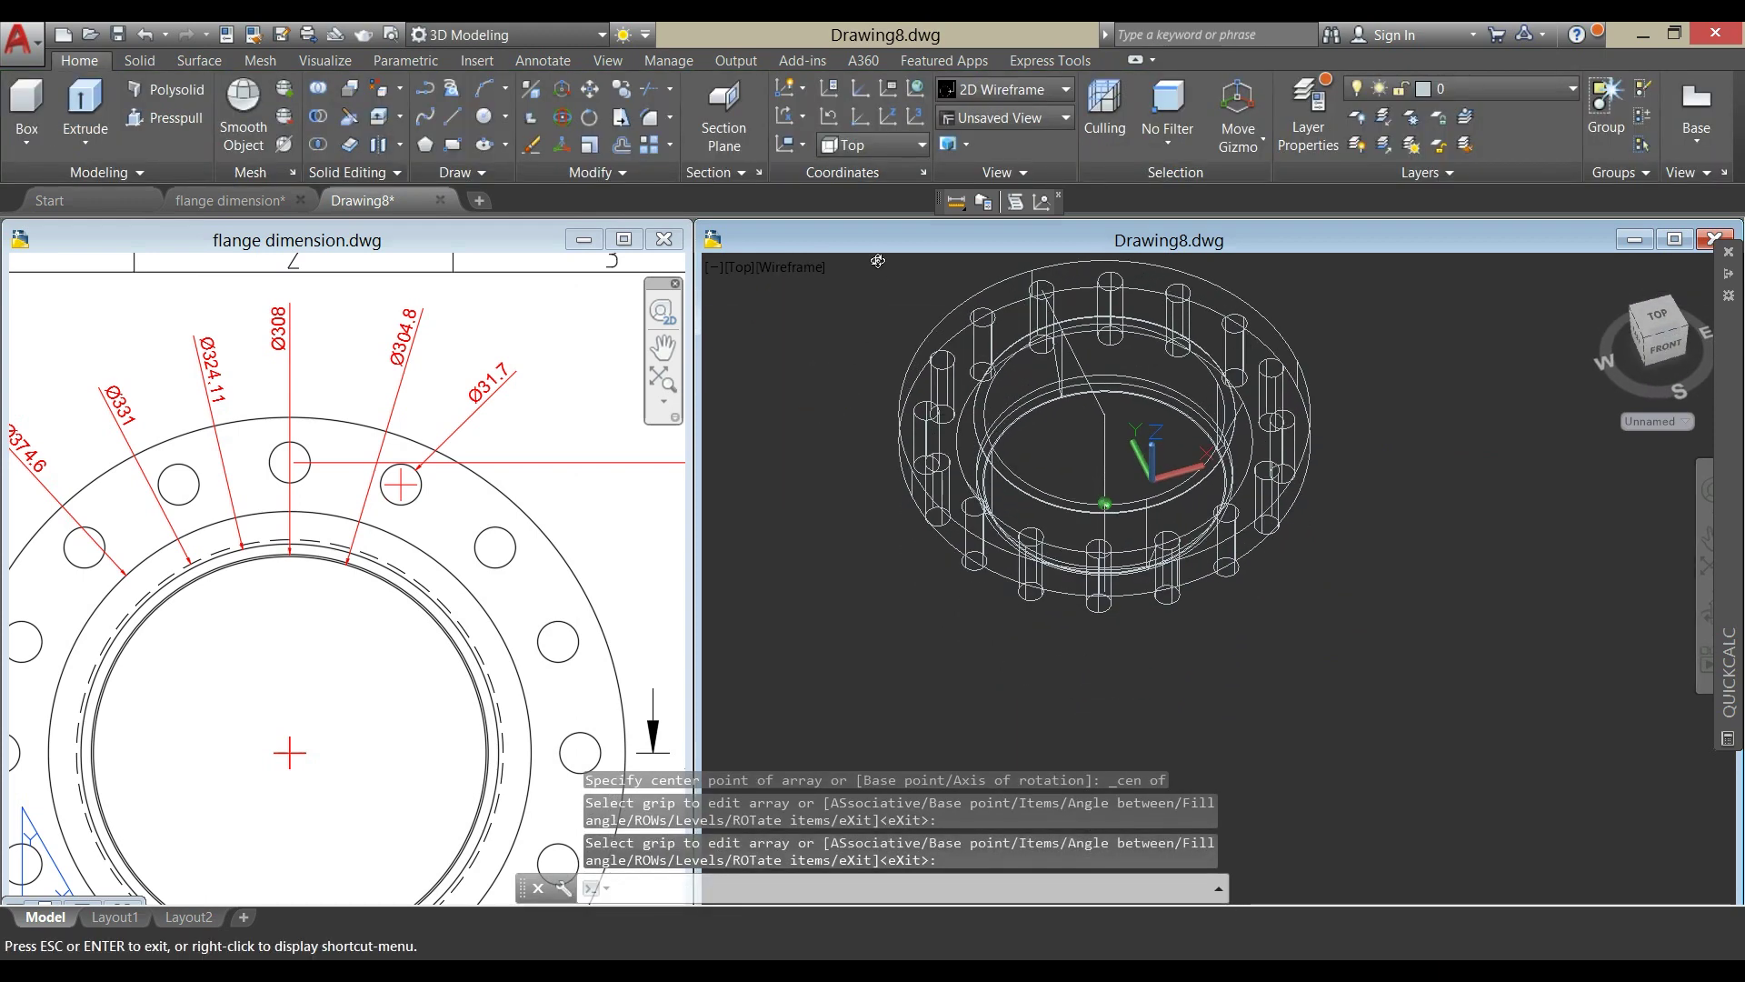
pyautogui.click(821, 270)
pyautogui.click(858, 267)
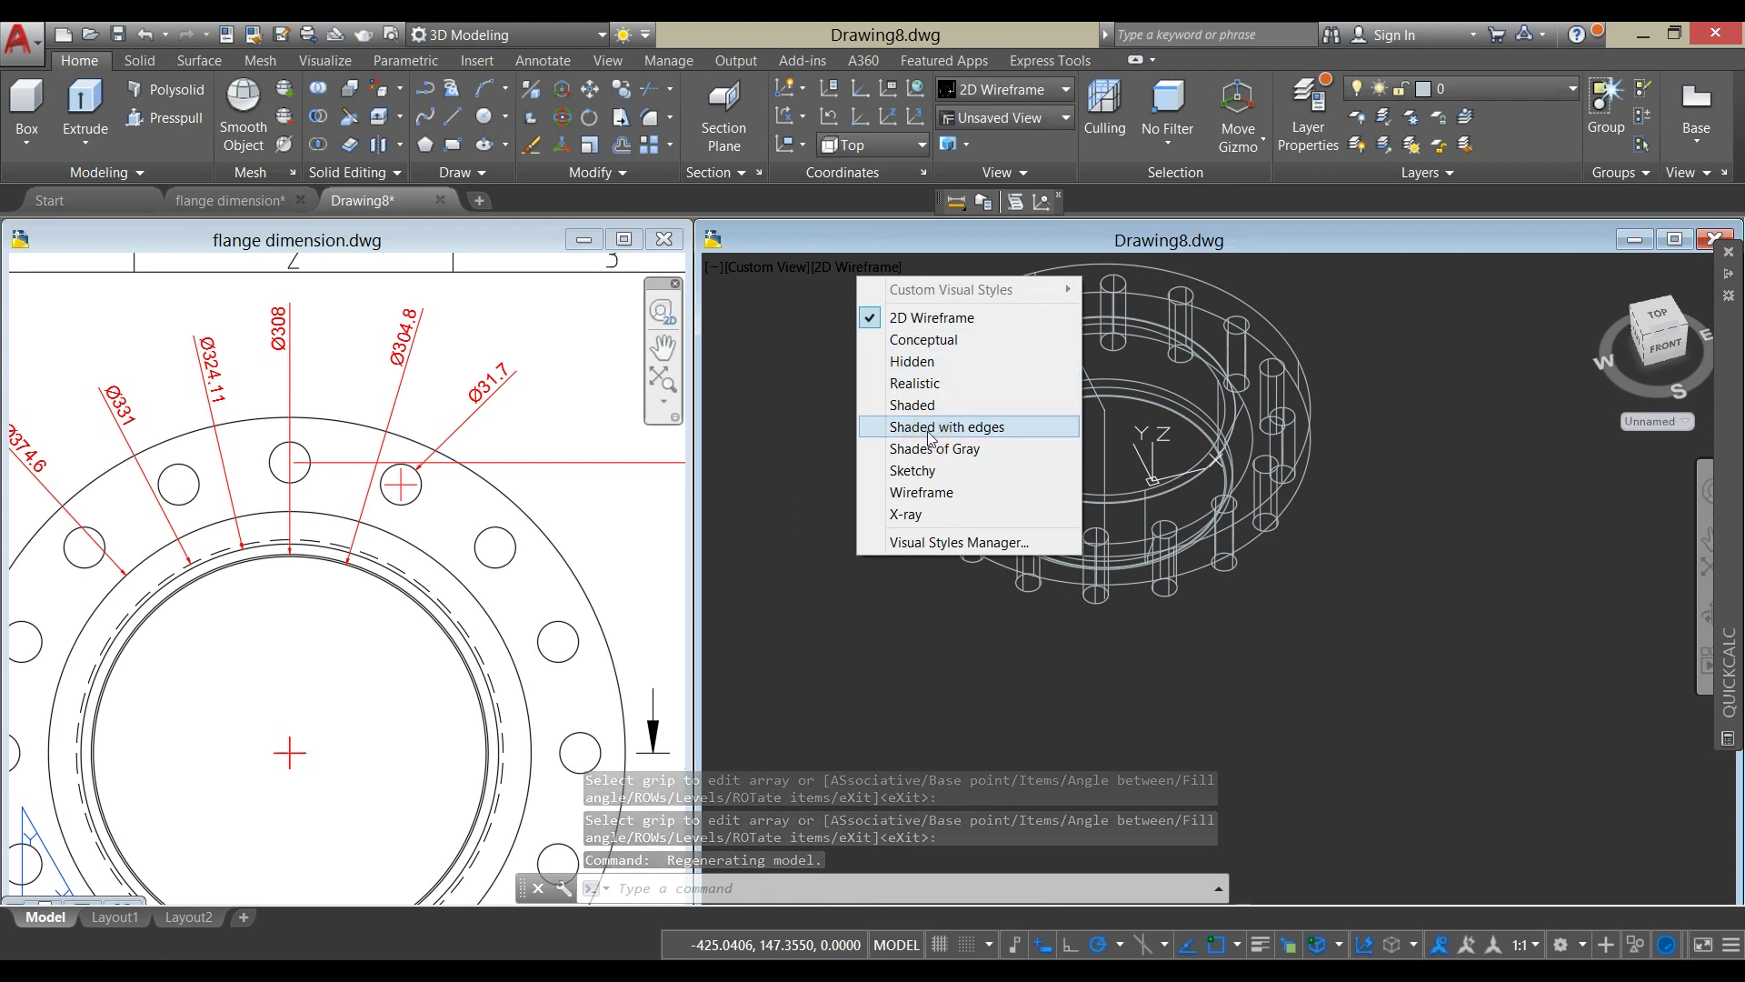
pyautogui.click(929, 436)
# Explode the bolt-hole polar array into separate cylinders.
pyautogui.moveTo(1009, 409)
pyautogui.keyDown('shift'); pyautogui.mouseDown(button='middle')
pyautogui.moveTo(1046, 381)
pyautogui.moveTo(1025, 269)
pyautogui.moveTo(971, 406)
pyautogui.mouseUp(button='middle'); pyautogui.keyUp('shift')
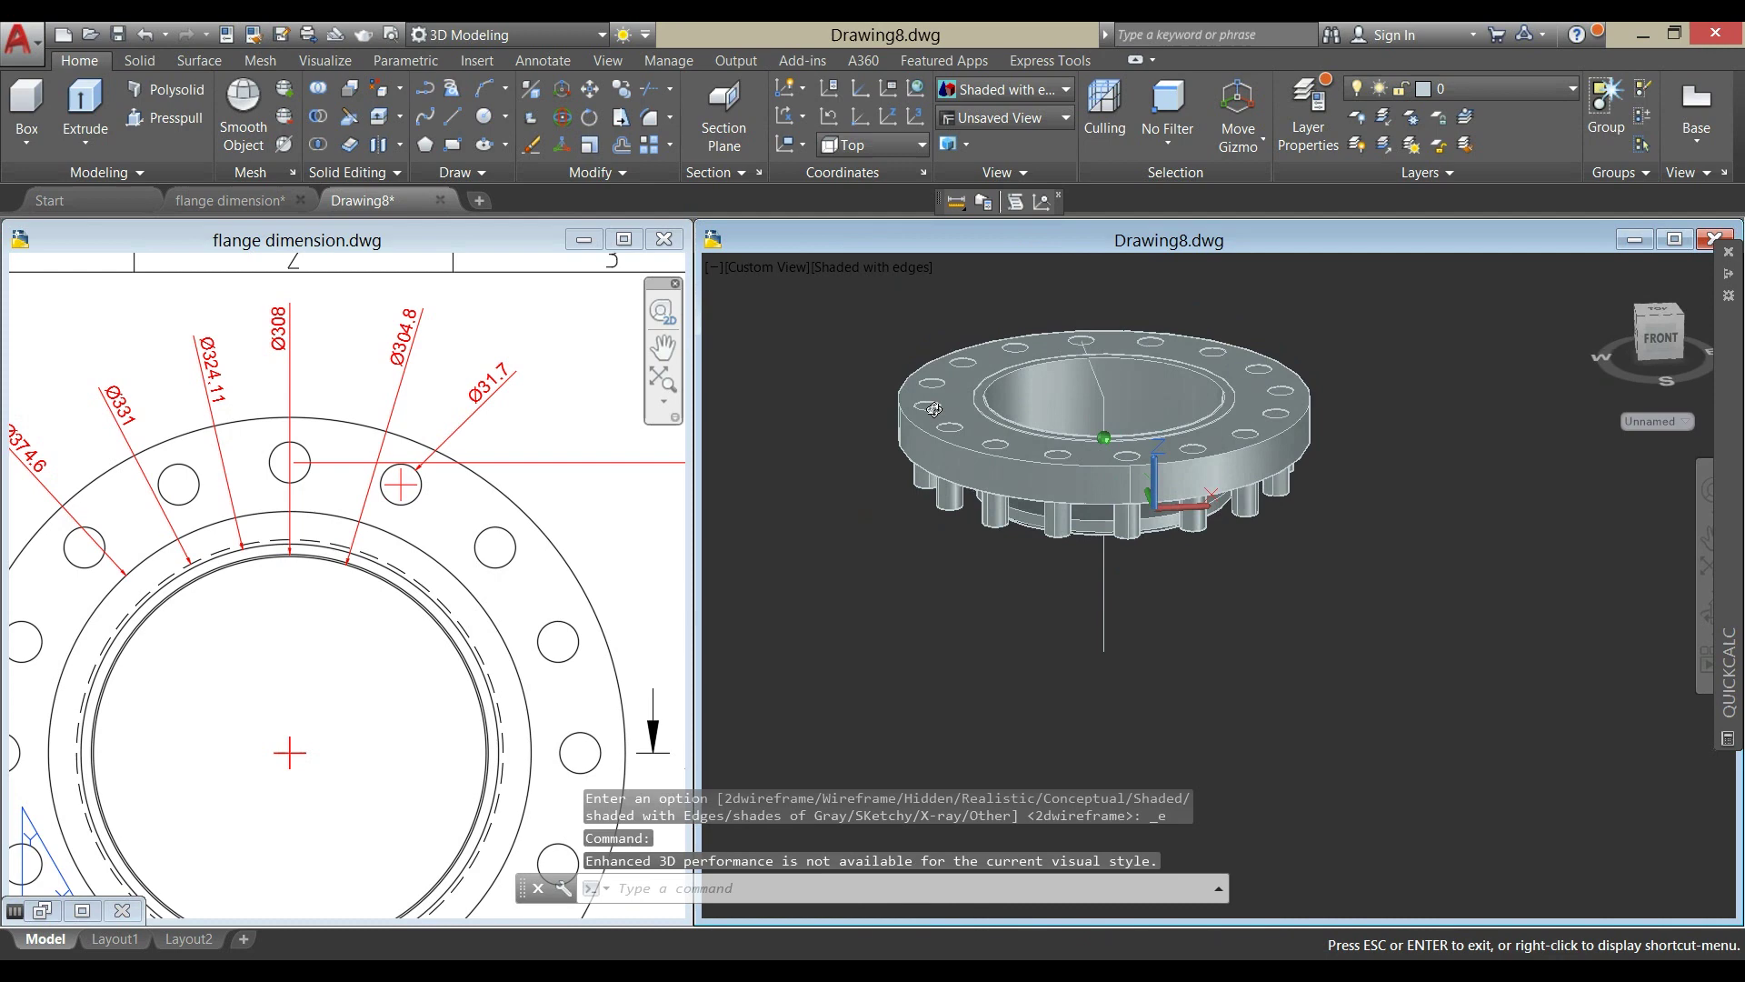
pyautogui.moveTo(935, 409); pyautogui.dragTo(1167, 298)
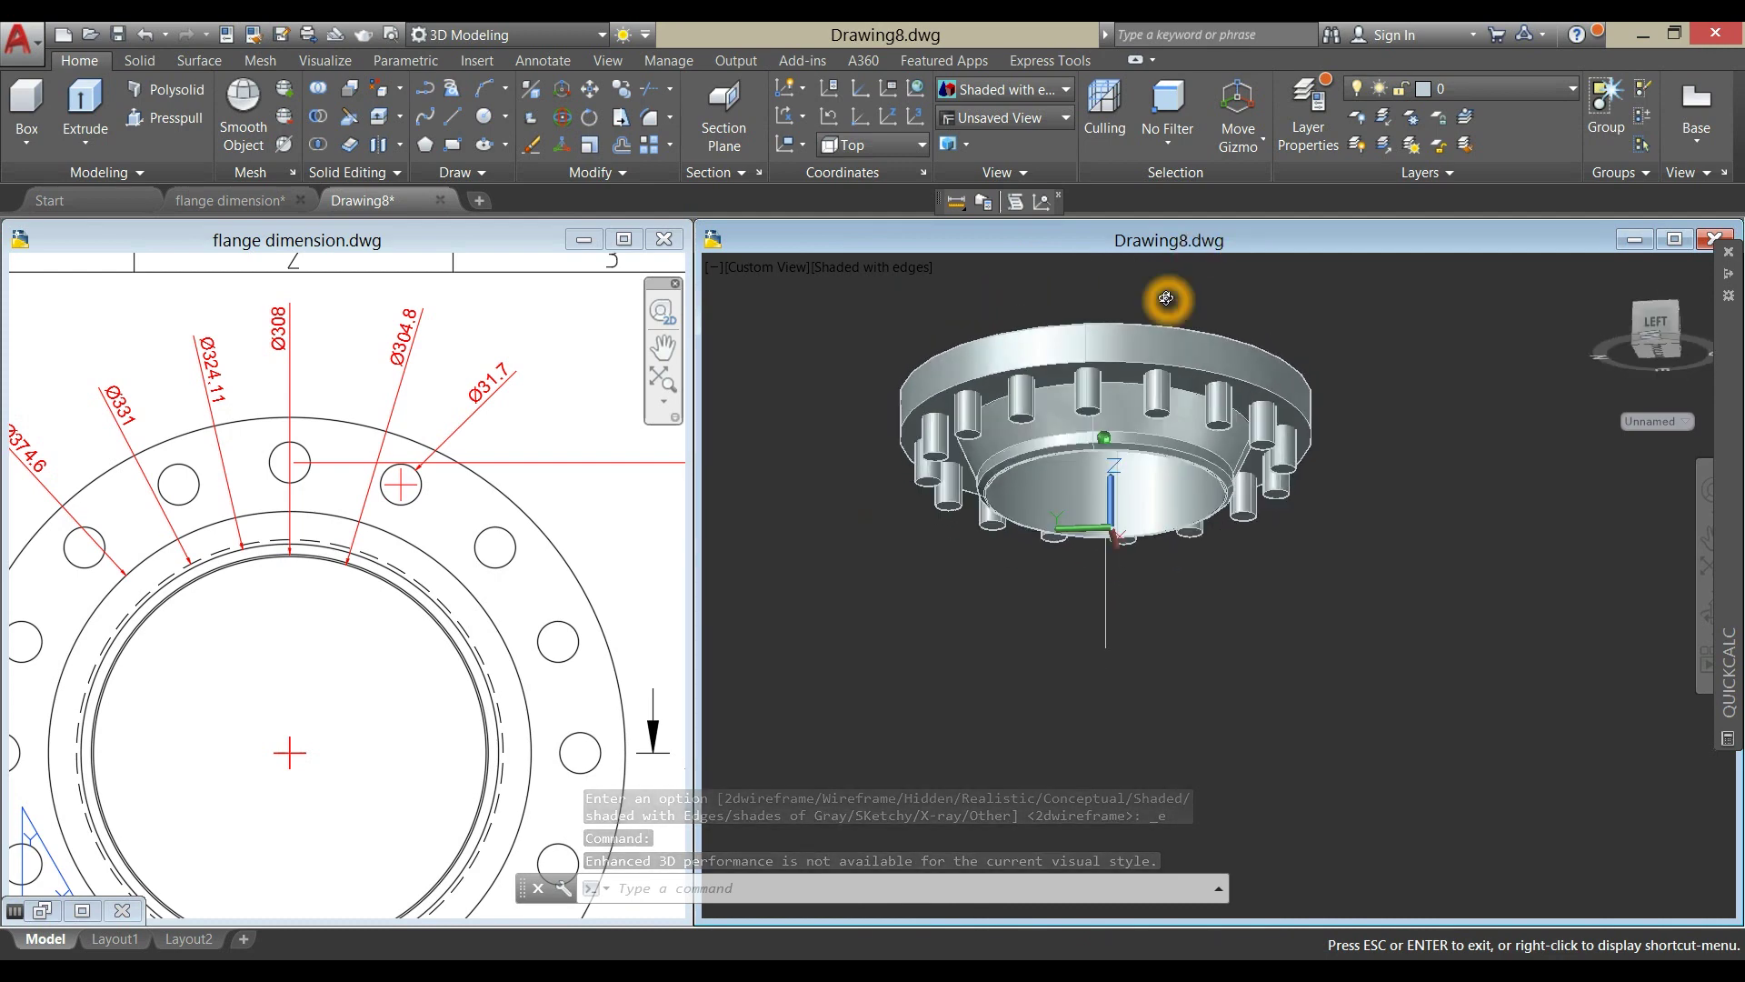
pyautogui.click(1027, 411)
pyautogui.press('Escape')
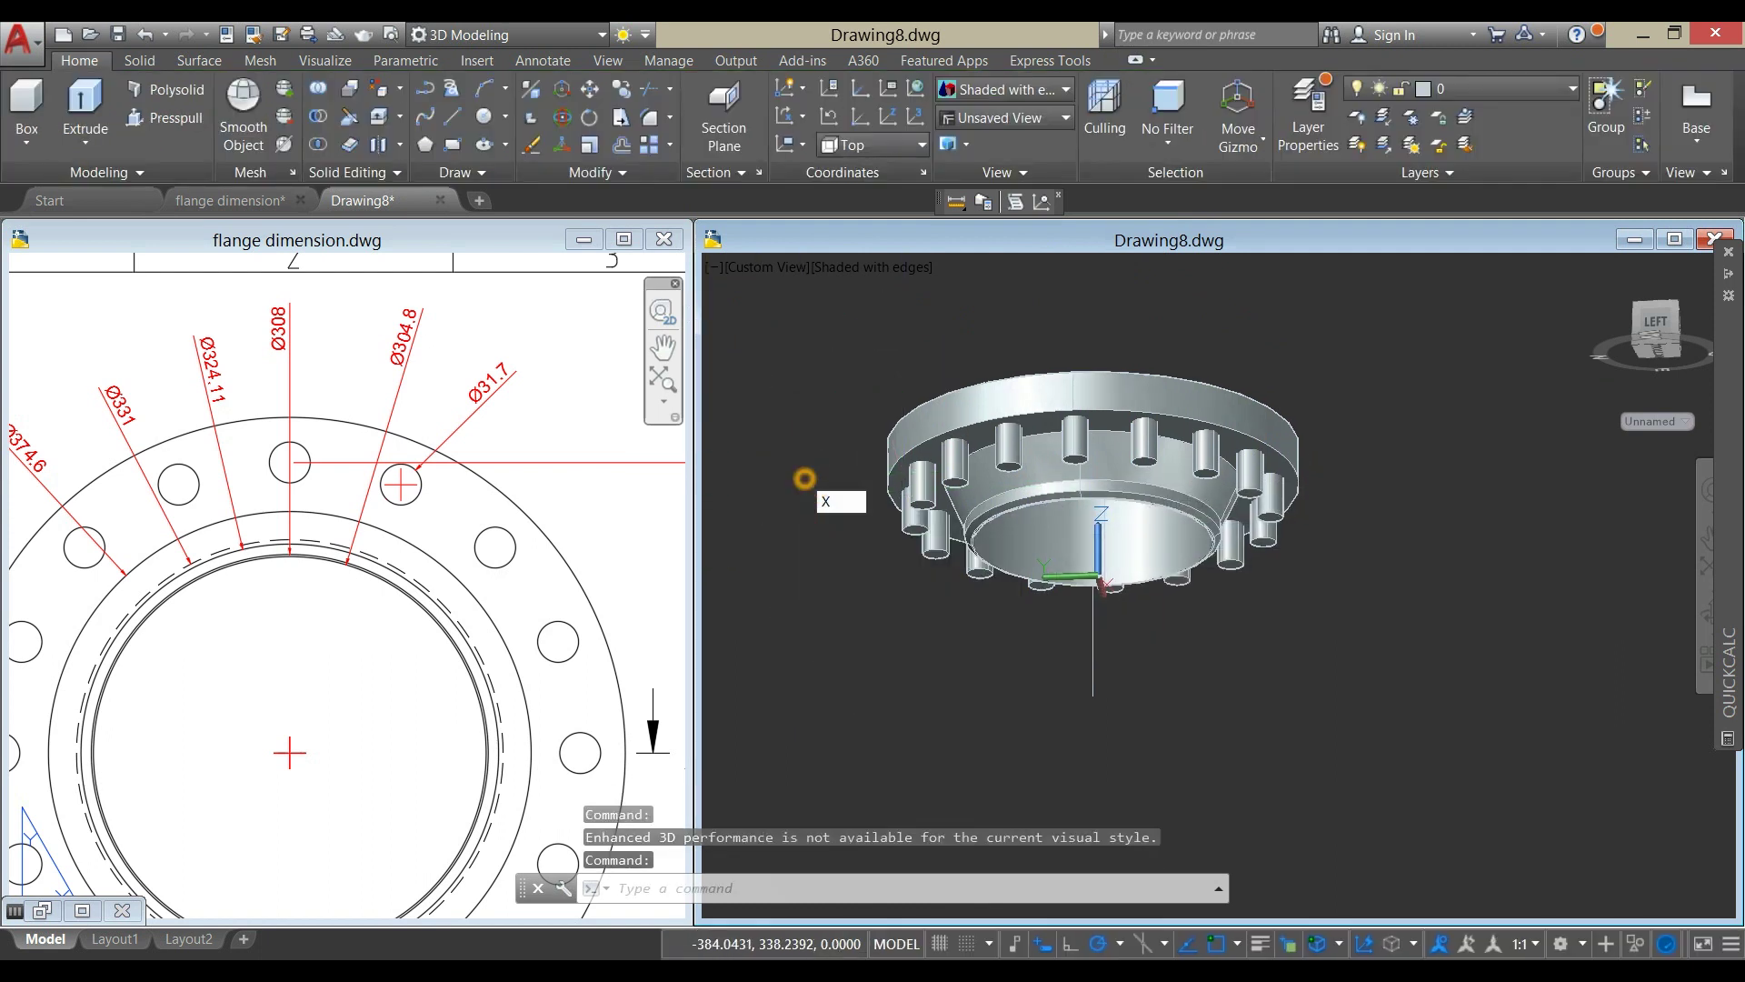
pyautogui.press('Return')
pyautogui.scroll(2, 872, 531)
pyautogui.click(926, 525)
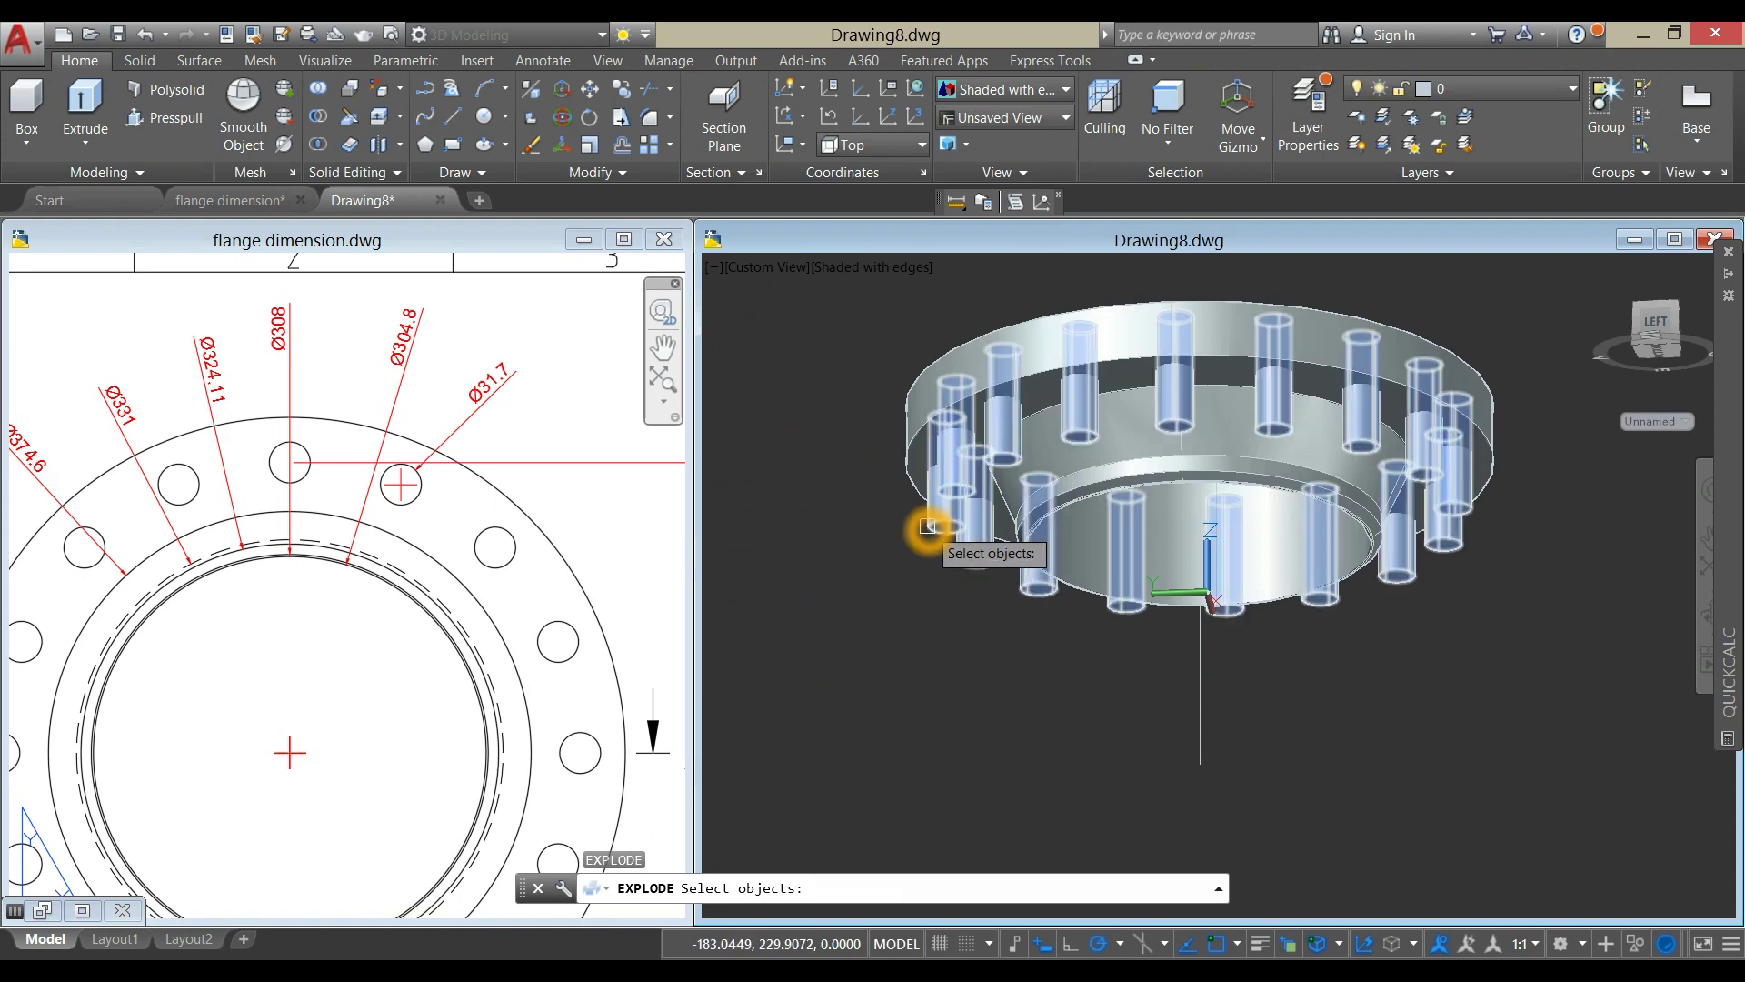
pyautogui.rightClick(790, 559)
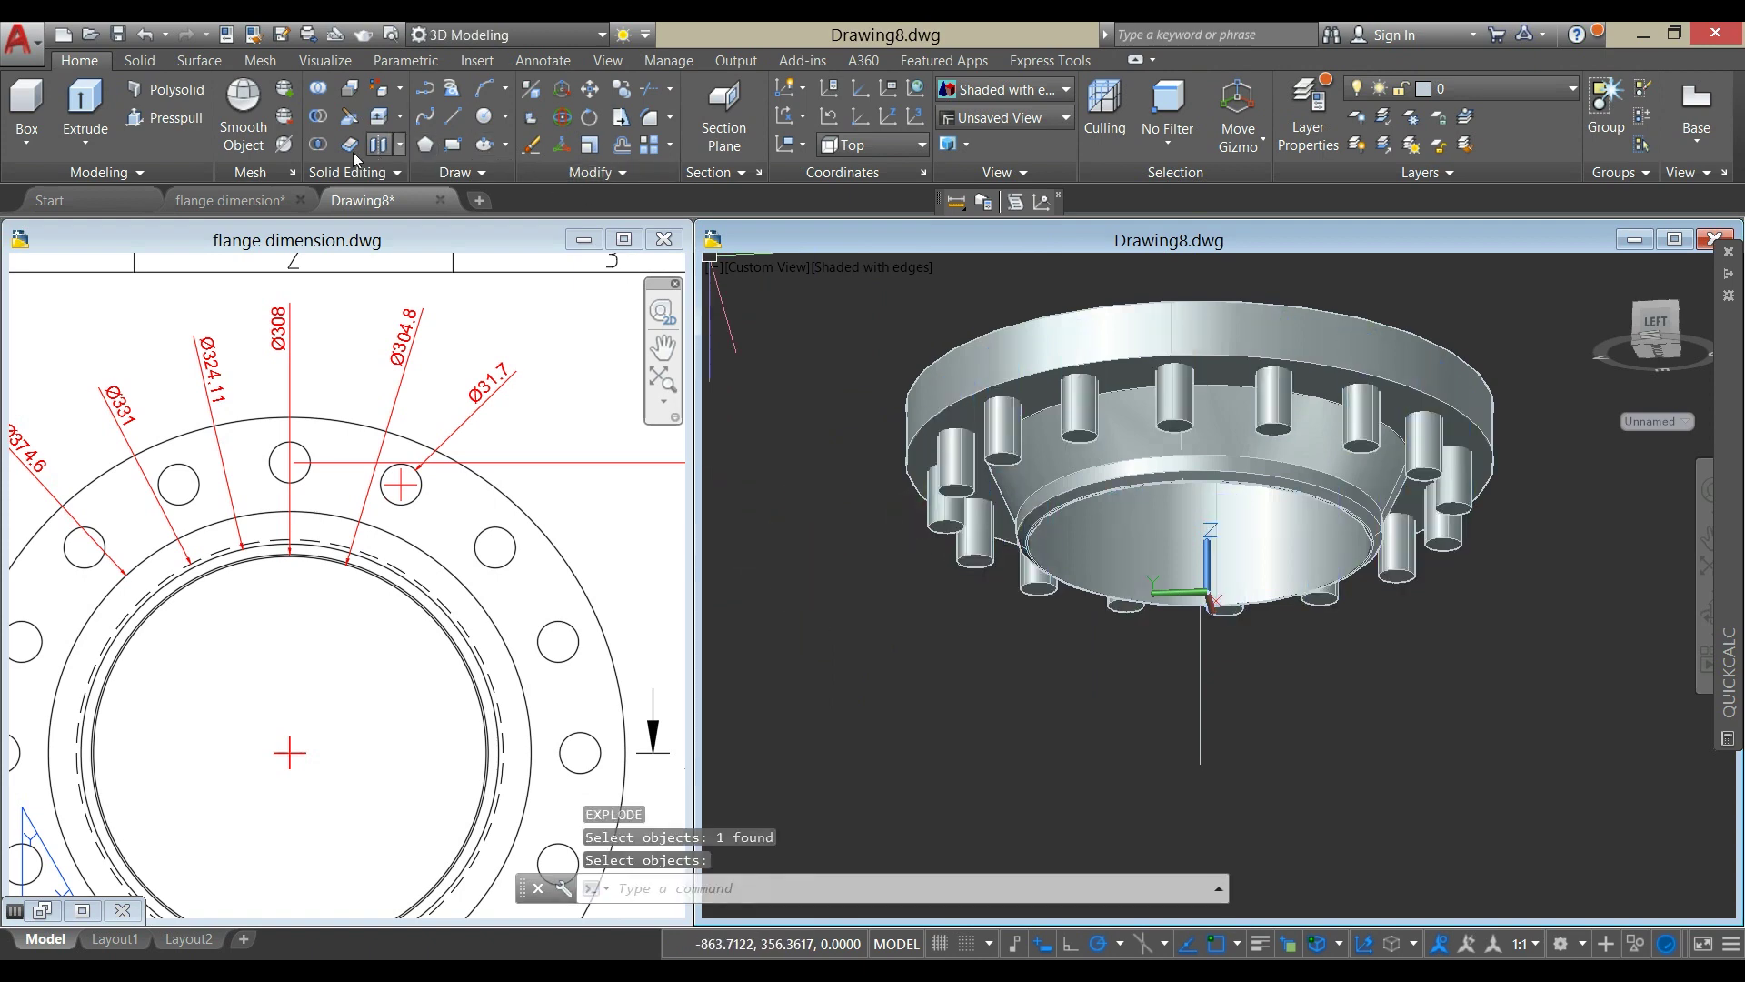
# Subtract all 16 bolt cylinders from the flange body to cut the holes.
pyautogui.click(320, 118)
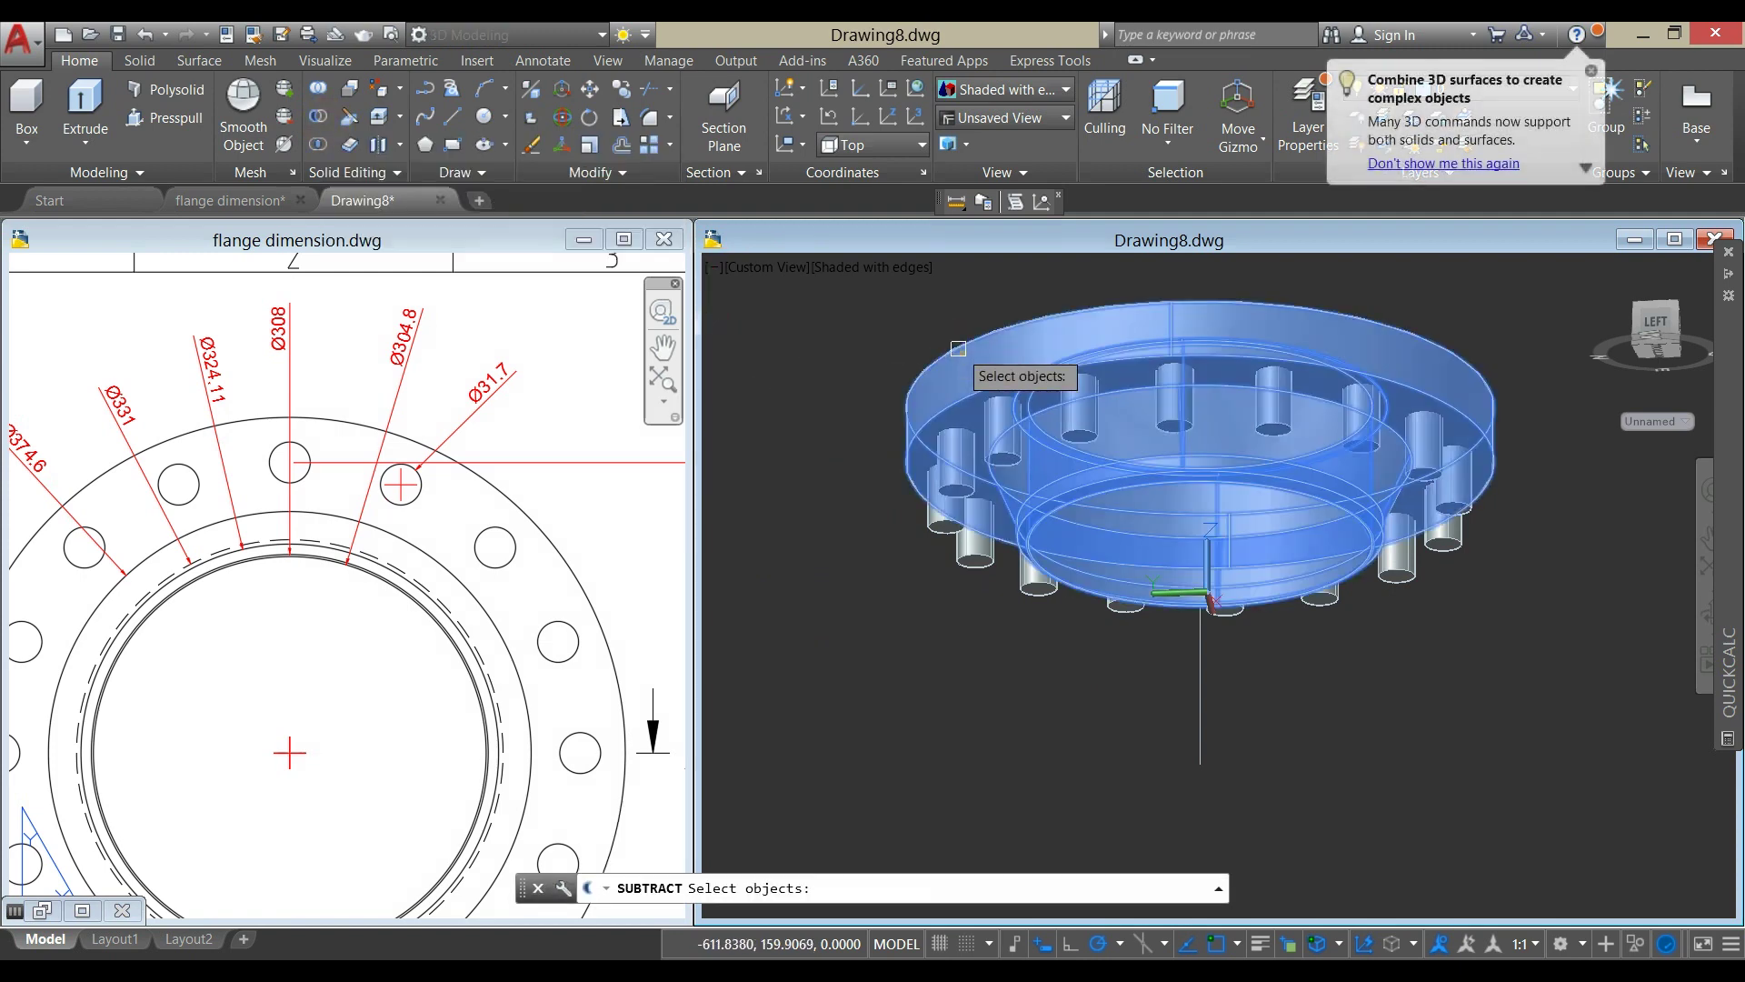
pyautogui.click(945, 338)
pyautogui.rightClick(822, 338)
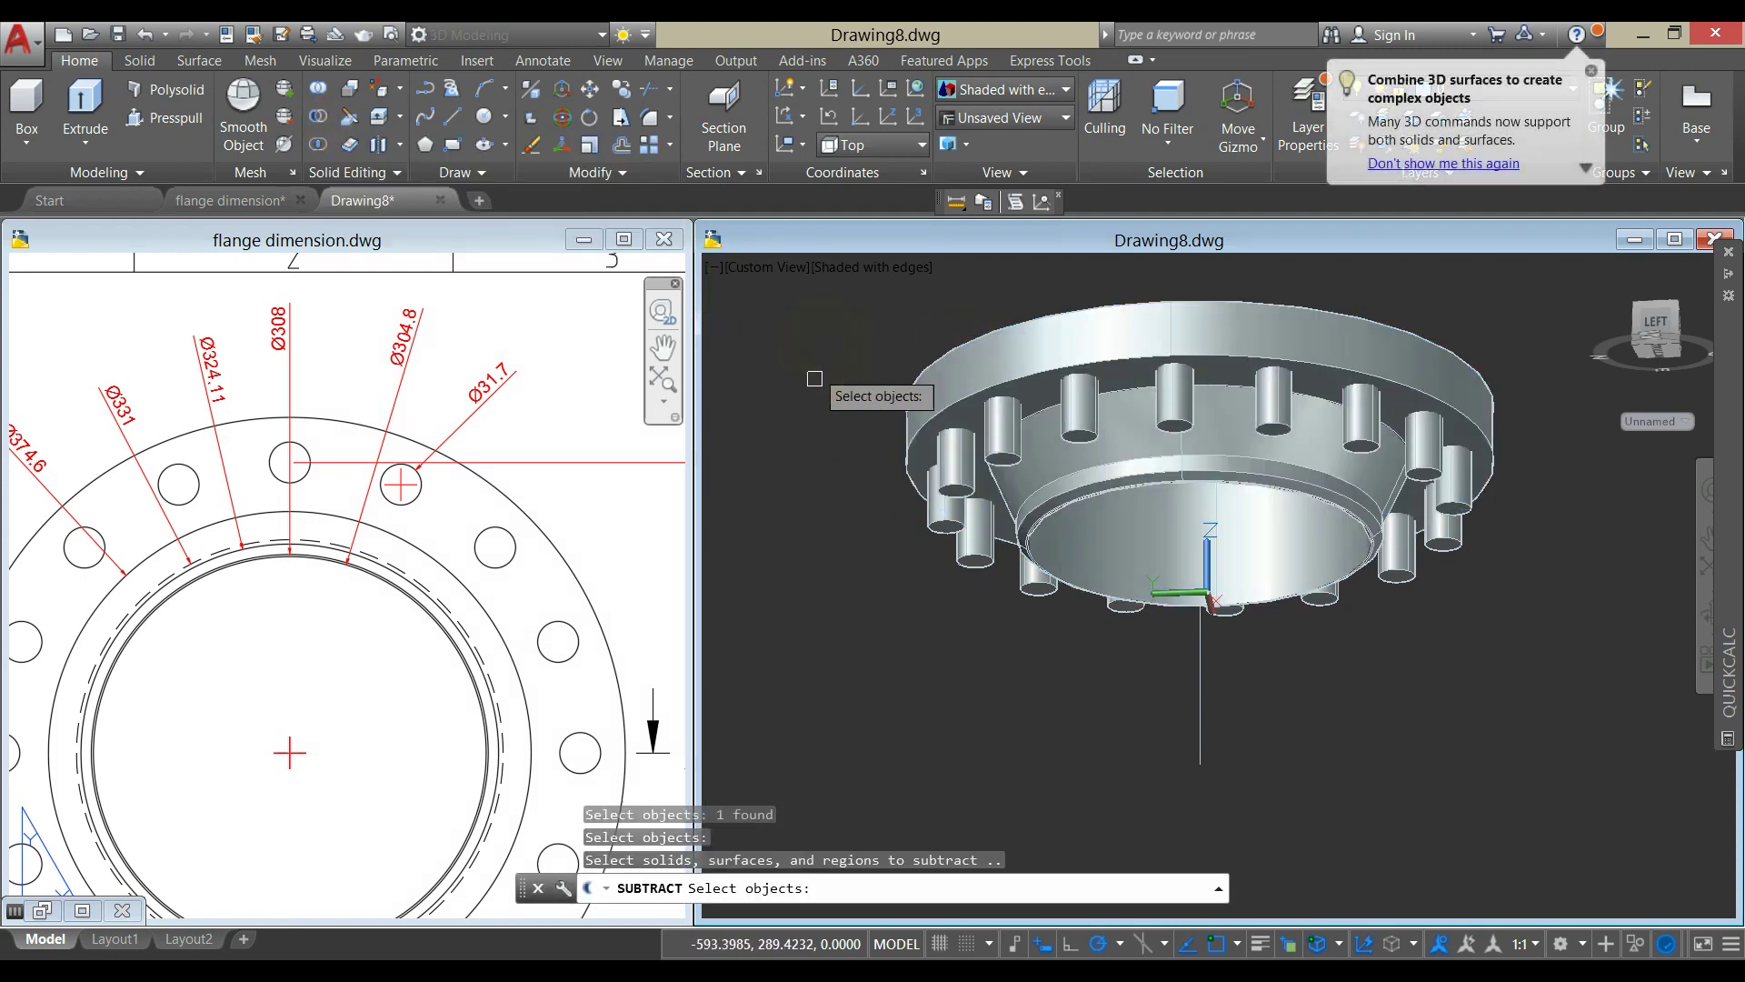
pyautogui.click(936, 514)
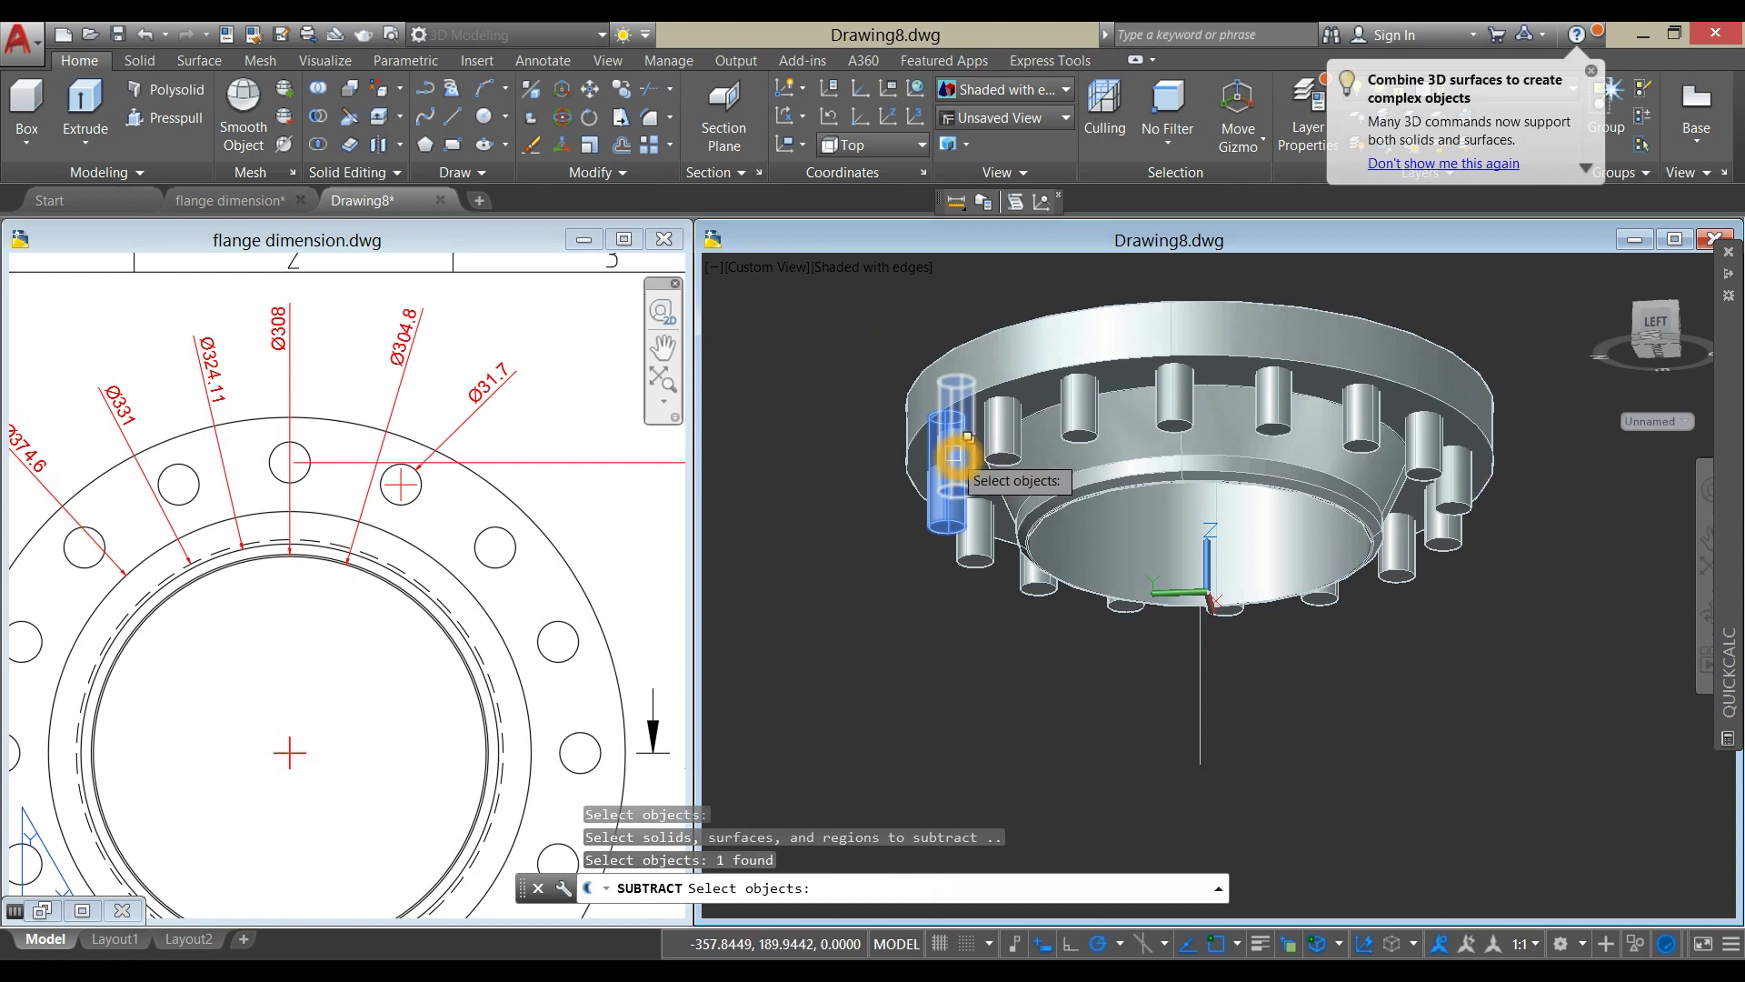
pyautogui.click(953, 453)
pyautogui.click(1009, 432)
pyautogui.click(1079, 409)
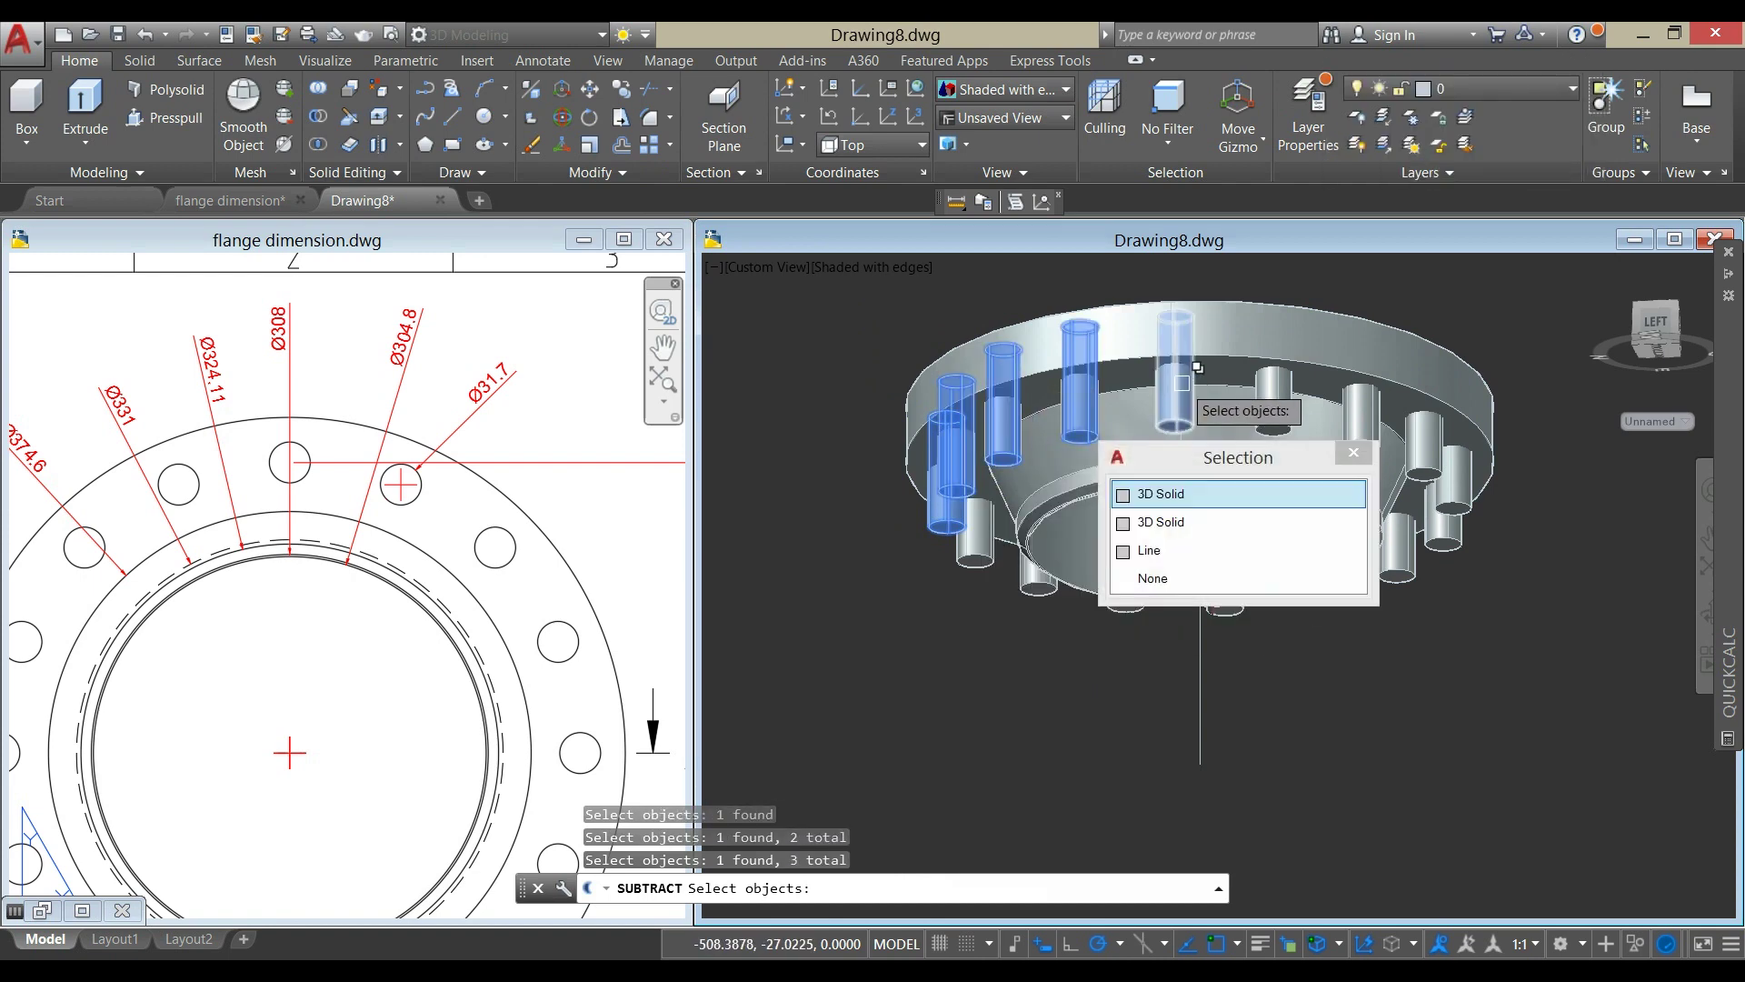
pyautogui.click(1181, 384)
pyautogui.click(1283, 394)
pyautogui.click(1368, 402)
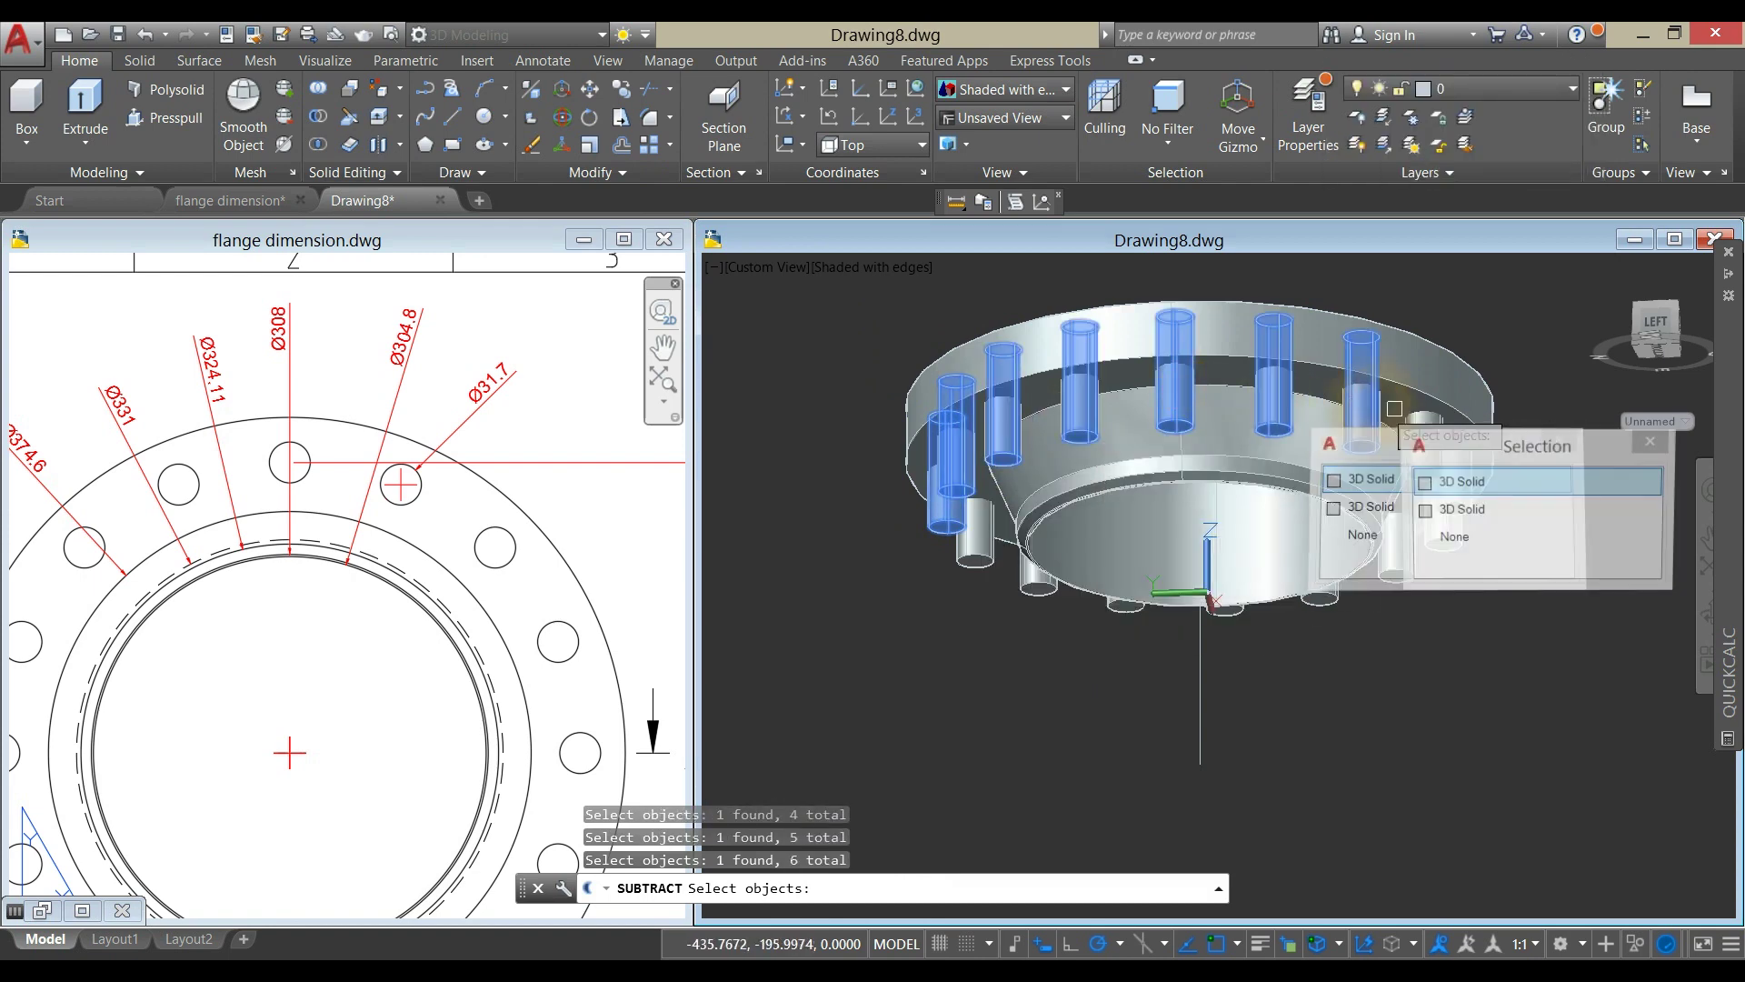
pyautogui.click(1421, 415)
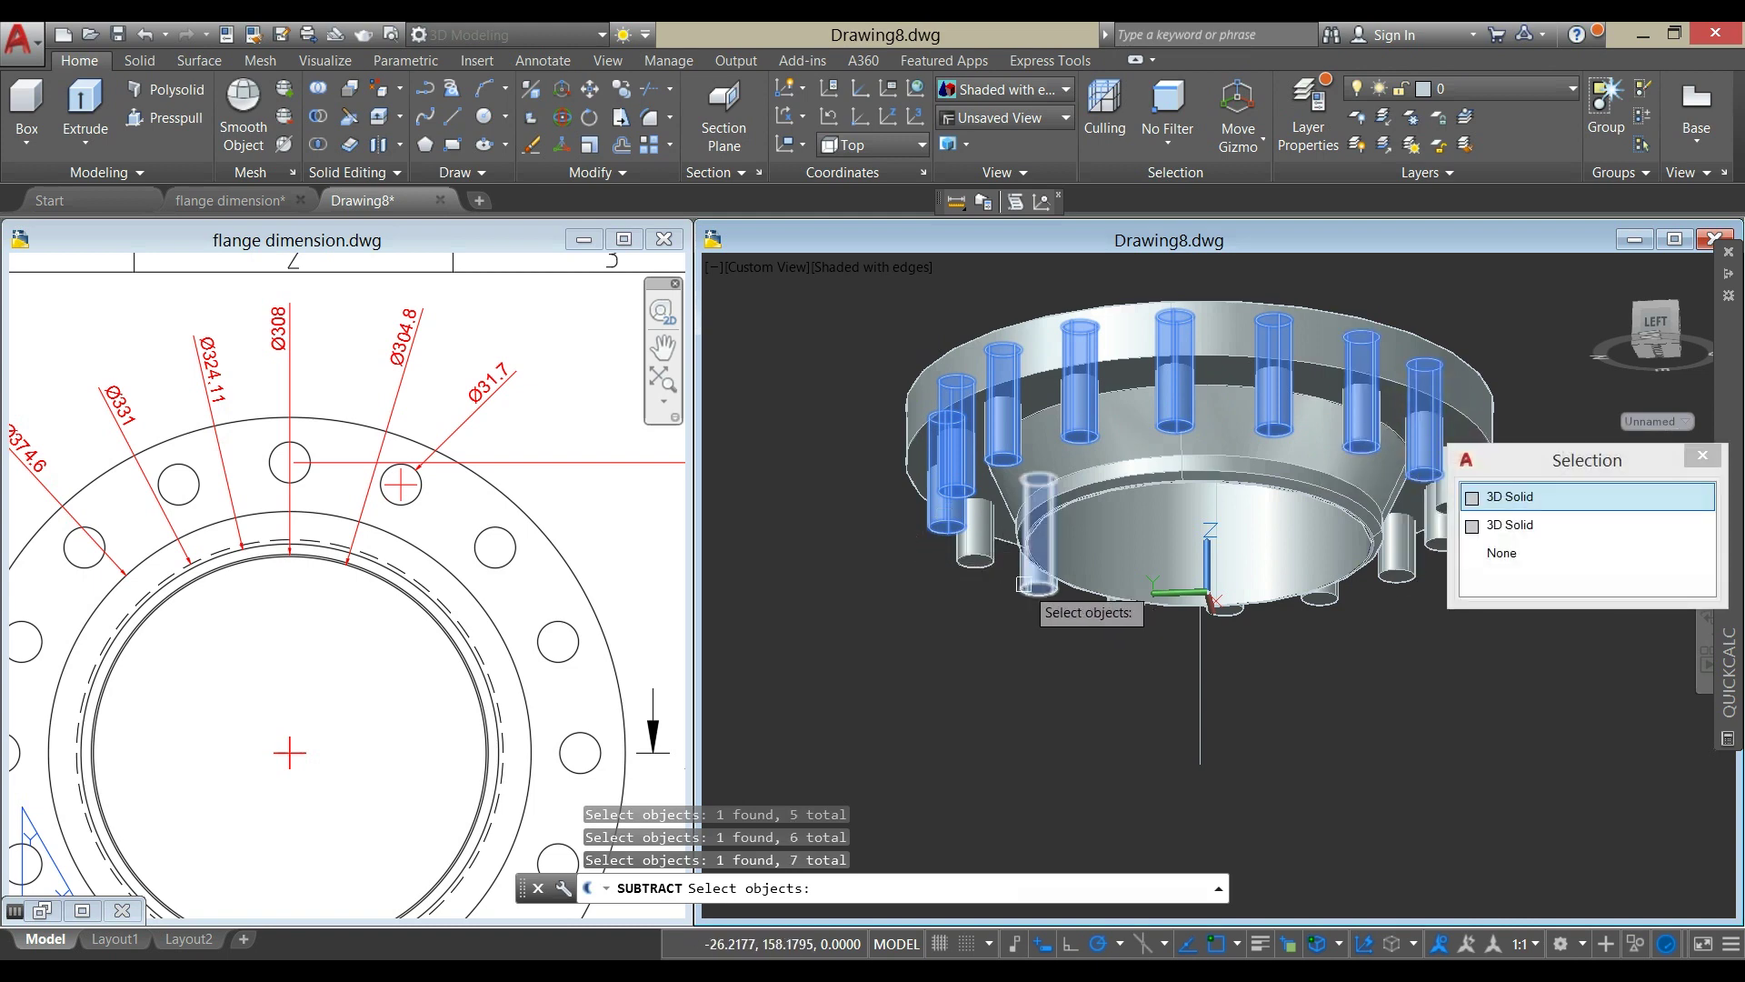
pyautogui.click(973, 545)
pyautogui.click(1041, 572)
pyautogui.click(1036, 595)
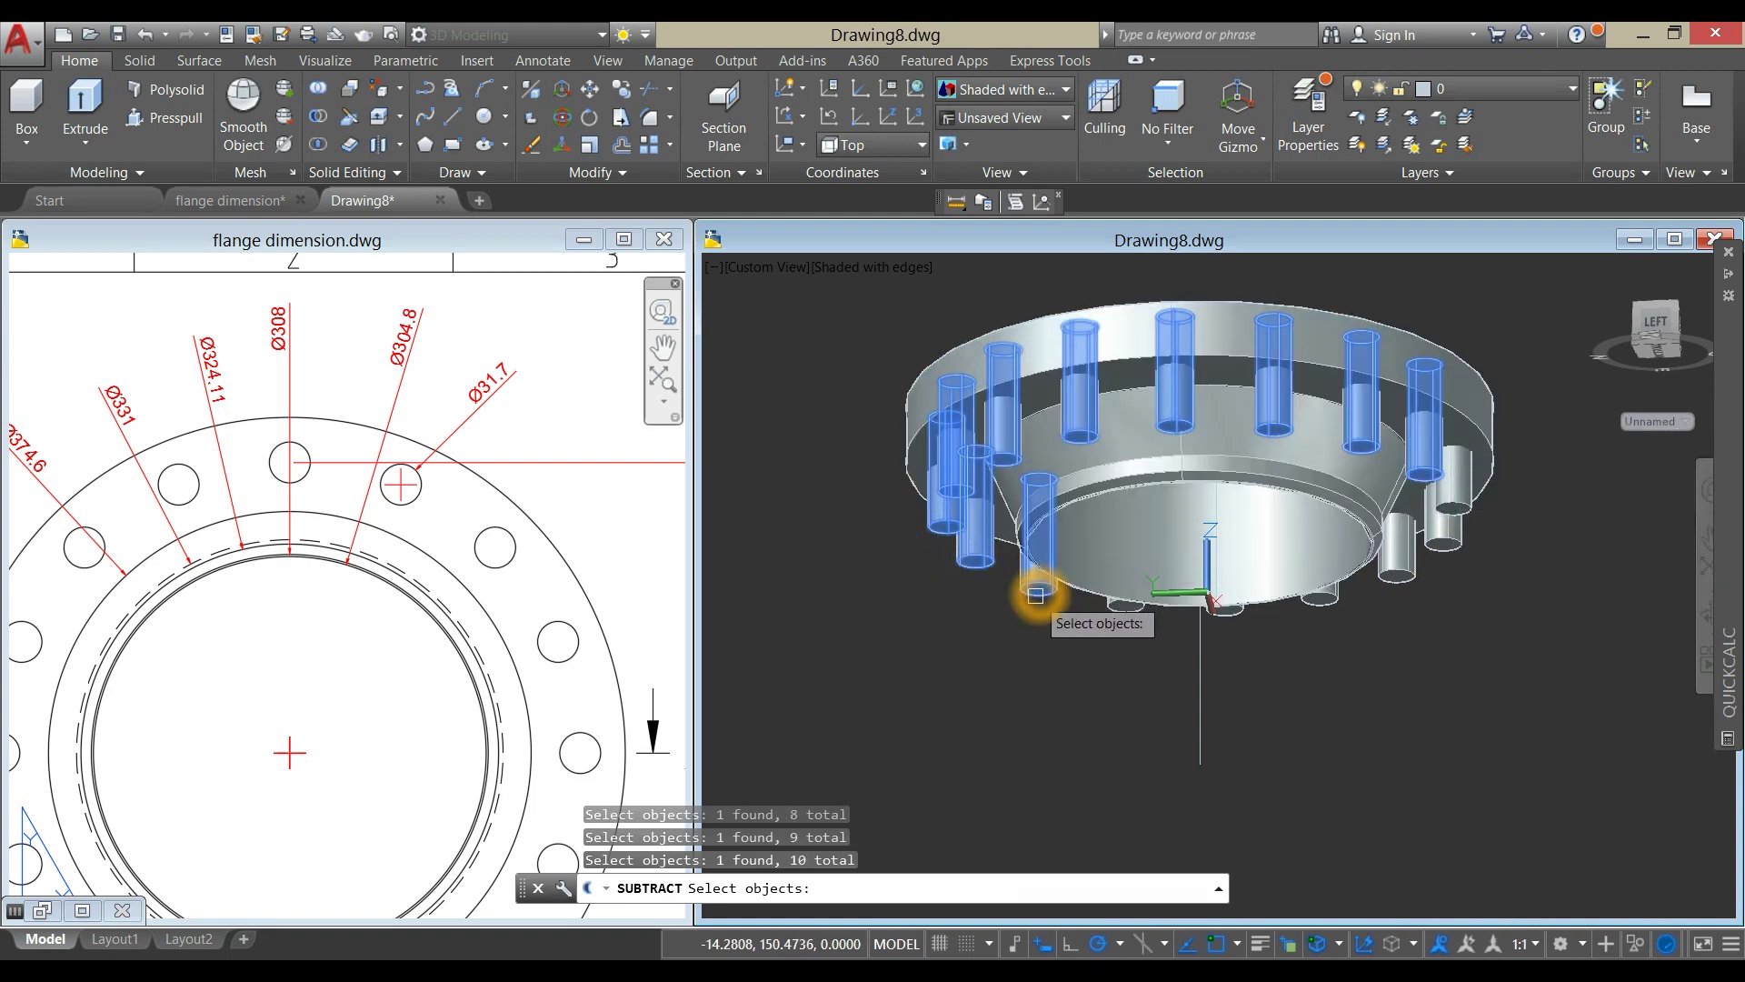
pyautogui.click(1127, 596)
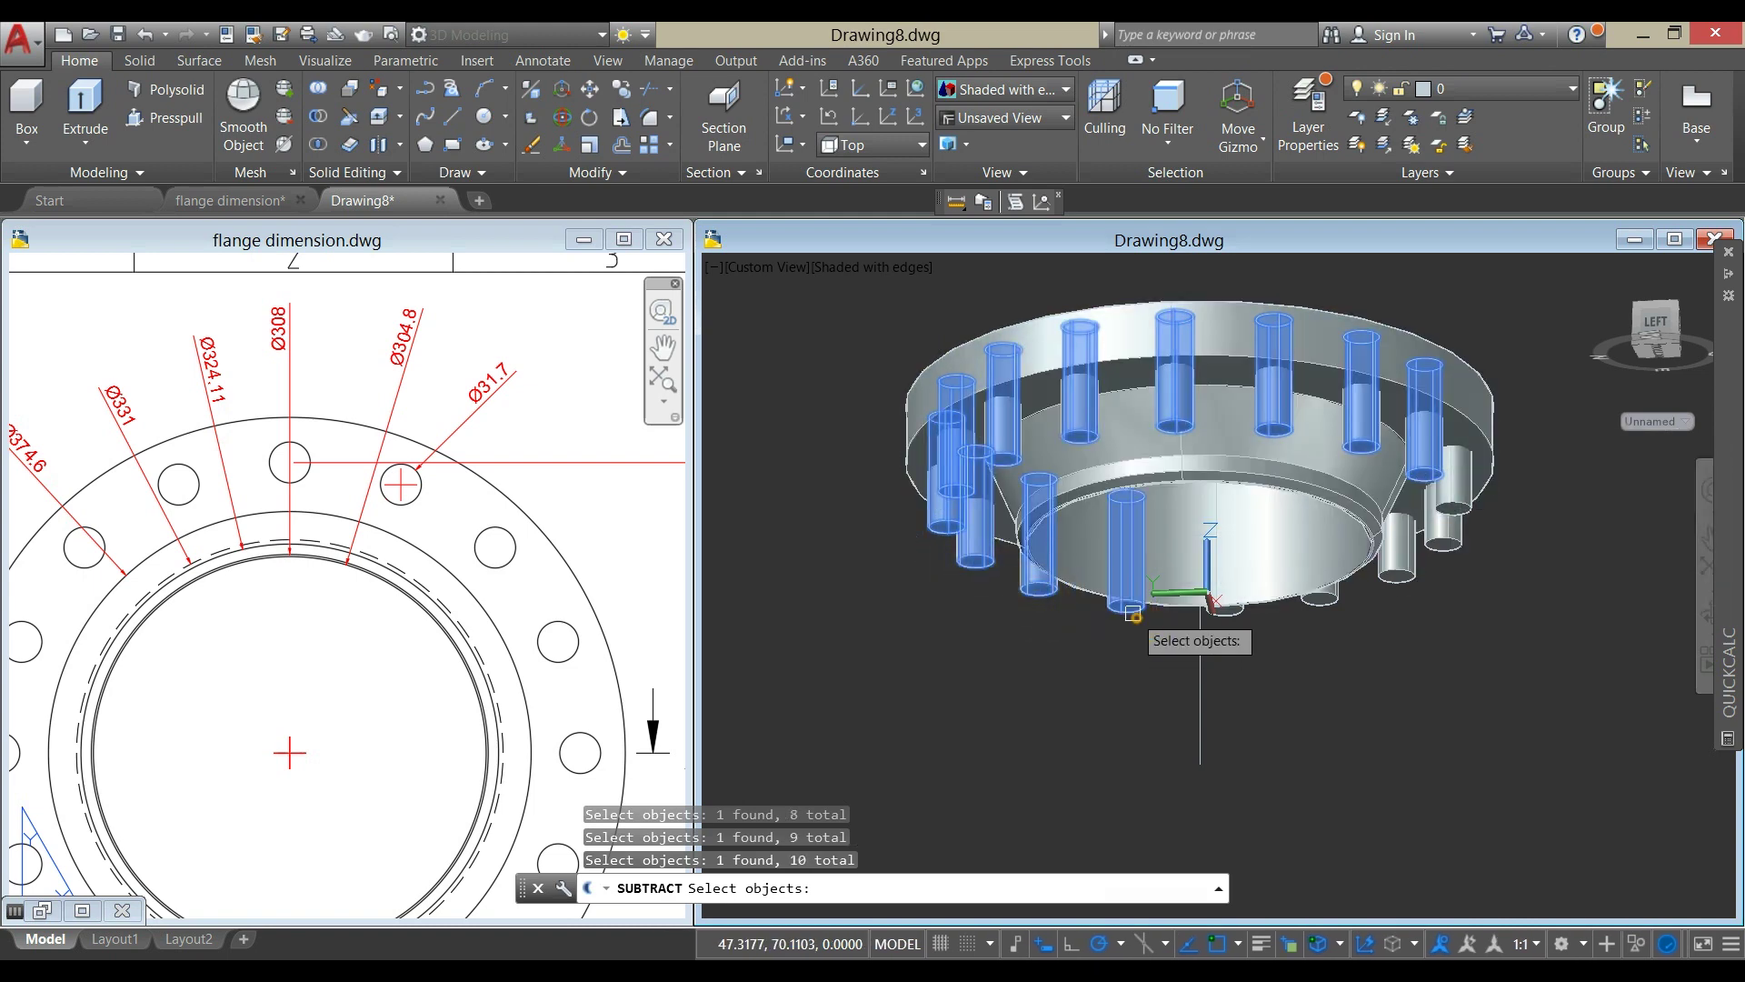
pyautogui.click(1236, 608)
pyautogui.click(1332, 600)
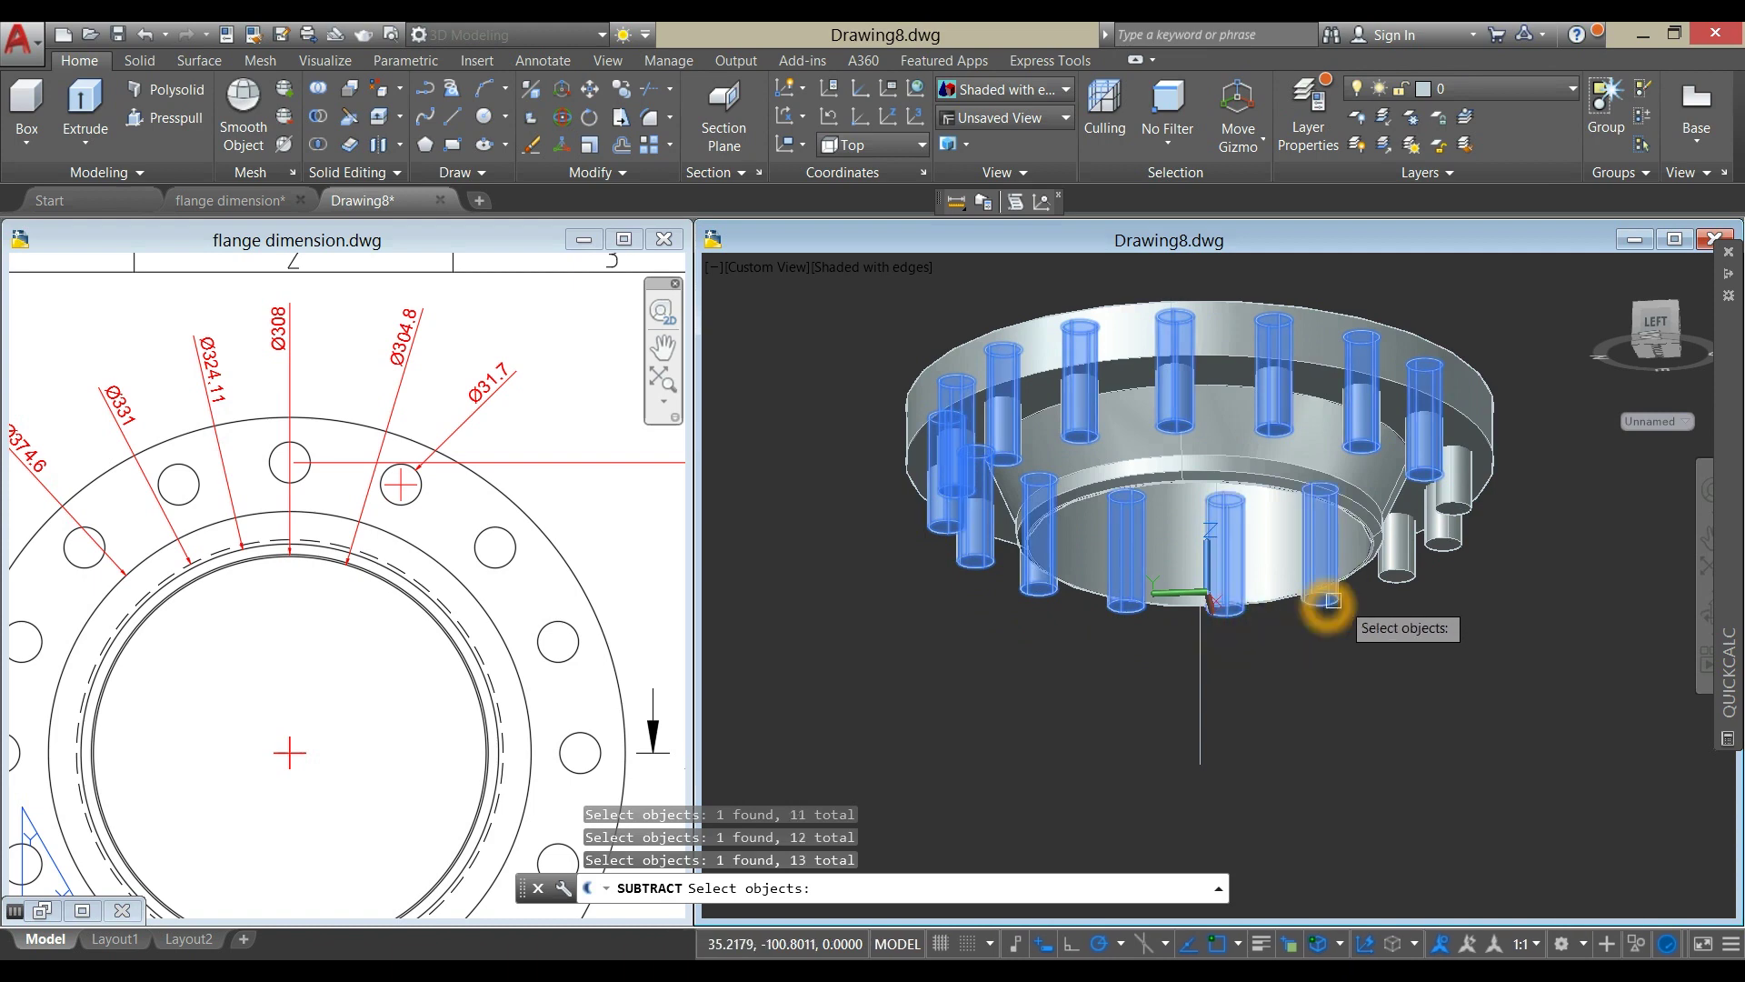
pyautogui.click(1390, 572)
pyautogui.click(1449, 541)
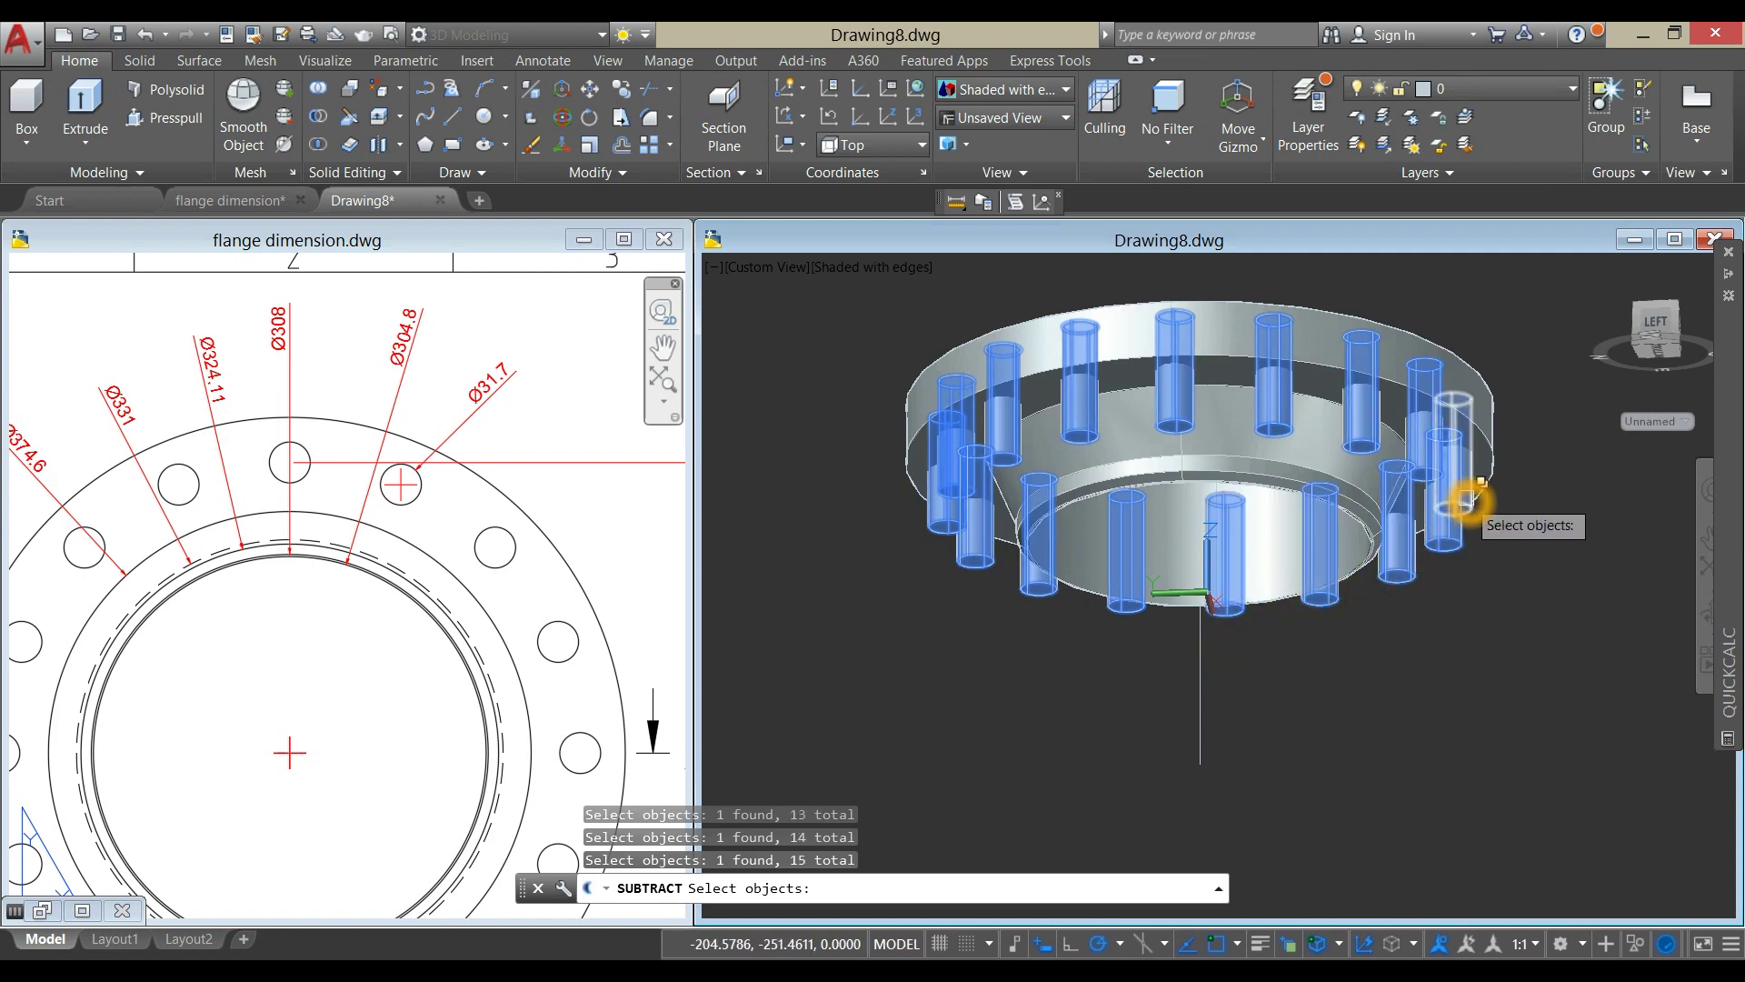
pyautogui.click(1466, 498)
pyautogui.press('Return')
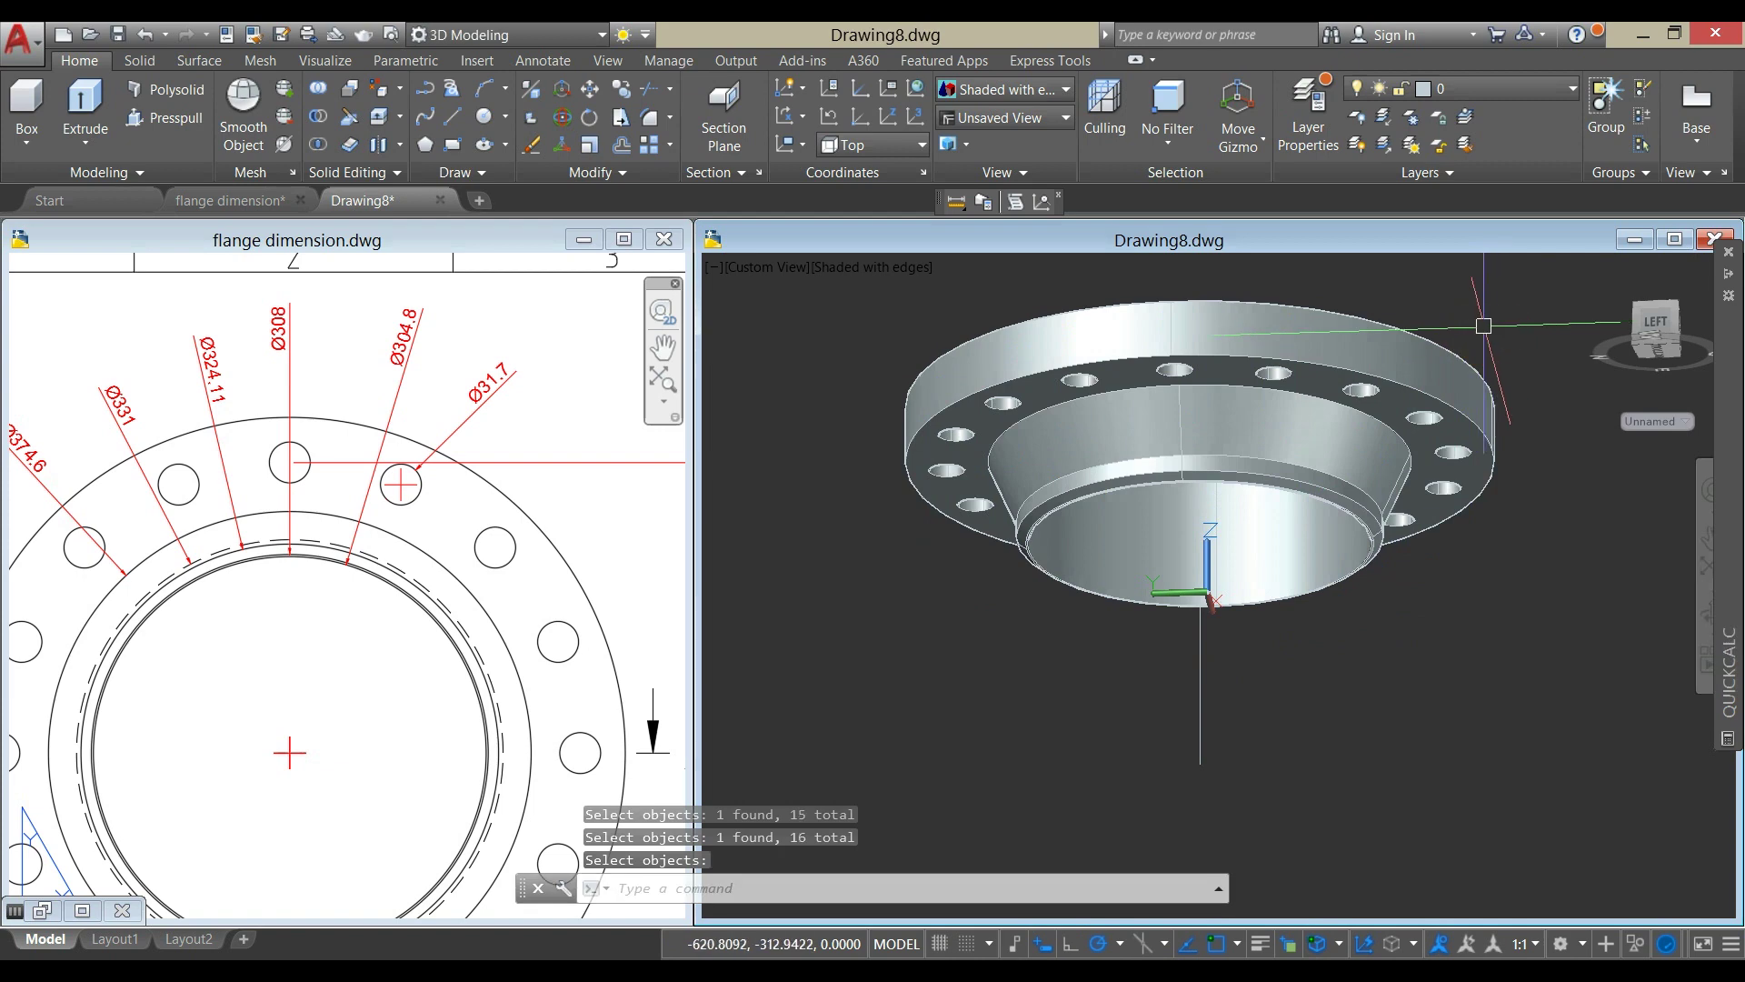
# Switch to the Front view of the holed flange and shift it left.
pyautogui.keyDown('shift'); pyautogui.moveTo(1415, 320); pyautogui.dragTo(695, 348, button='middle'); pyautogui.keyUp('shift')
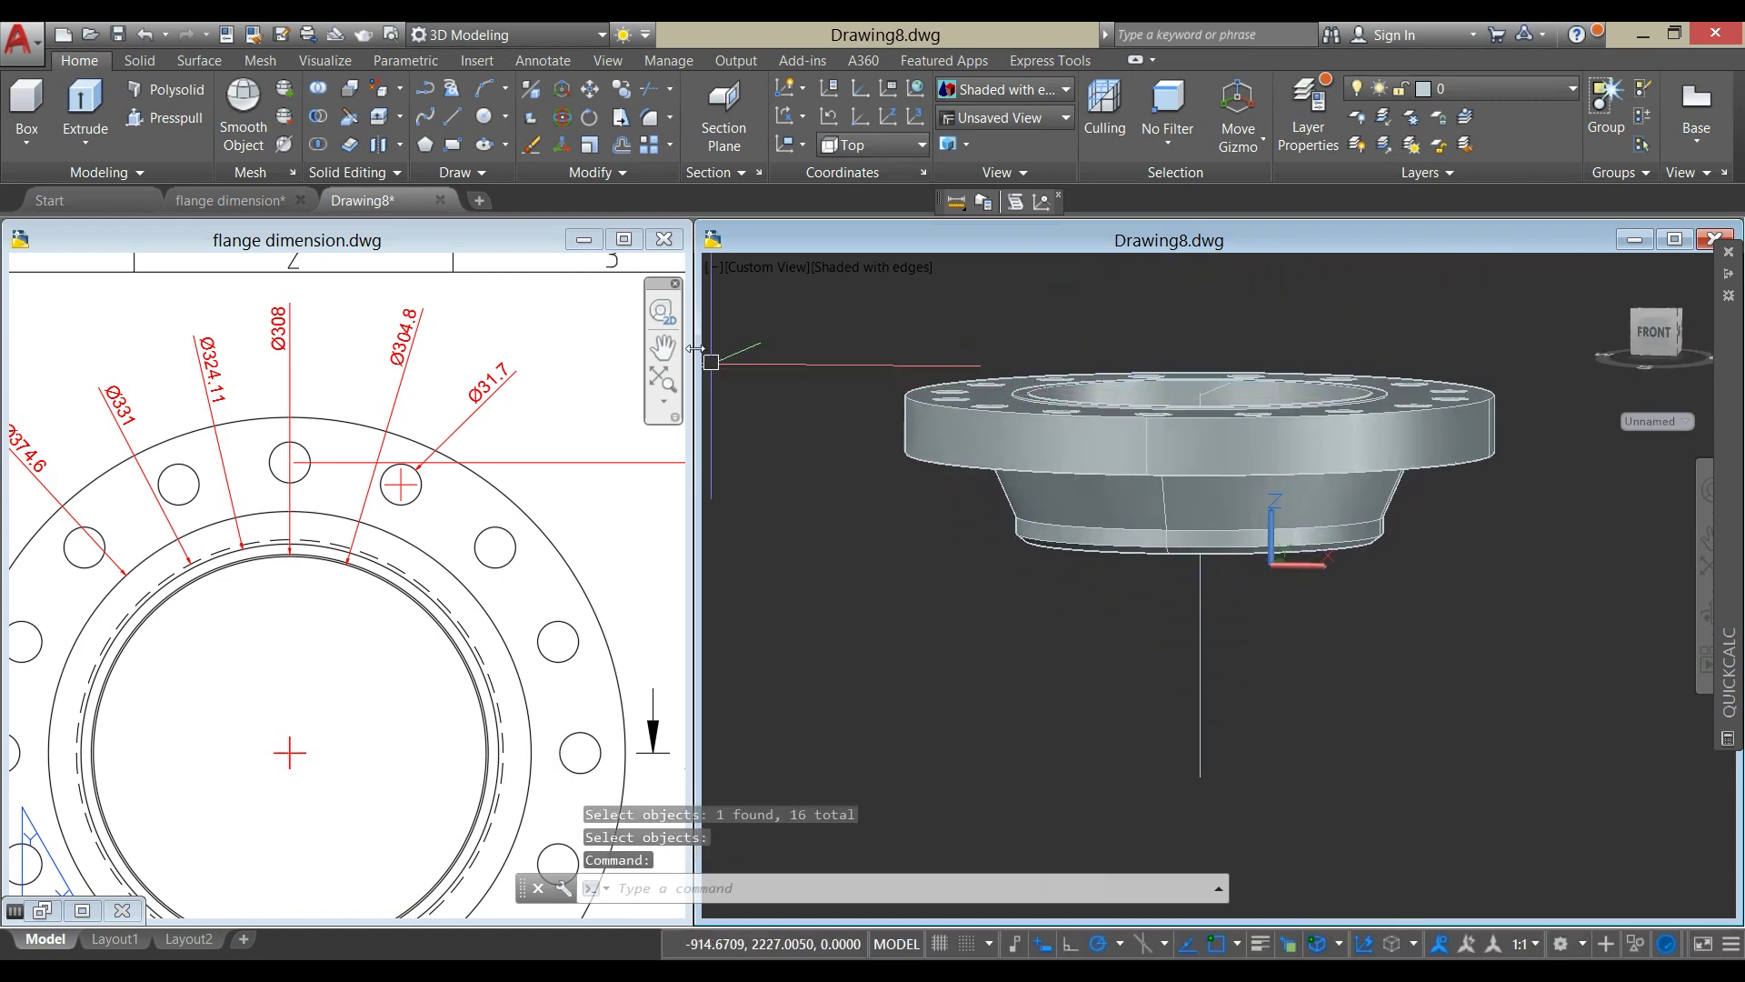
pyautogui.click(769, 268)
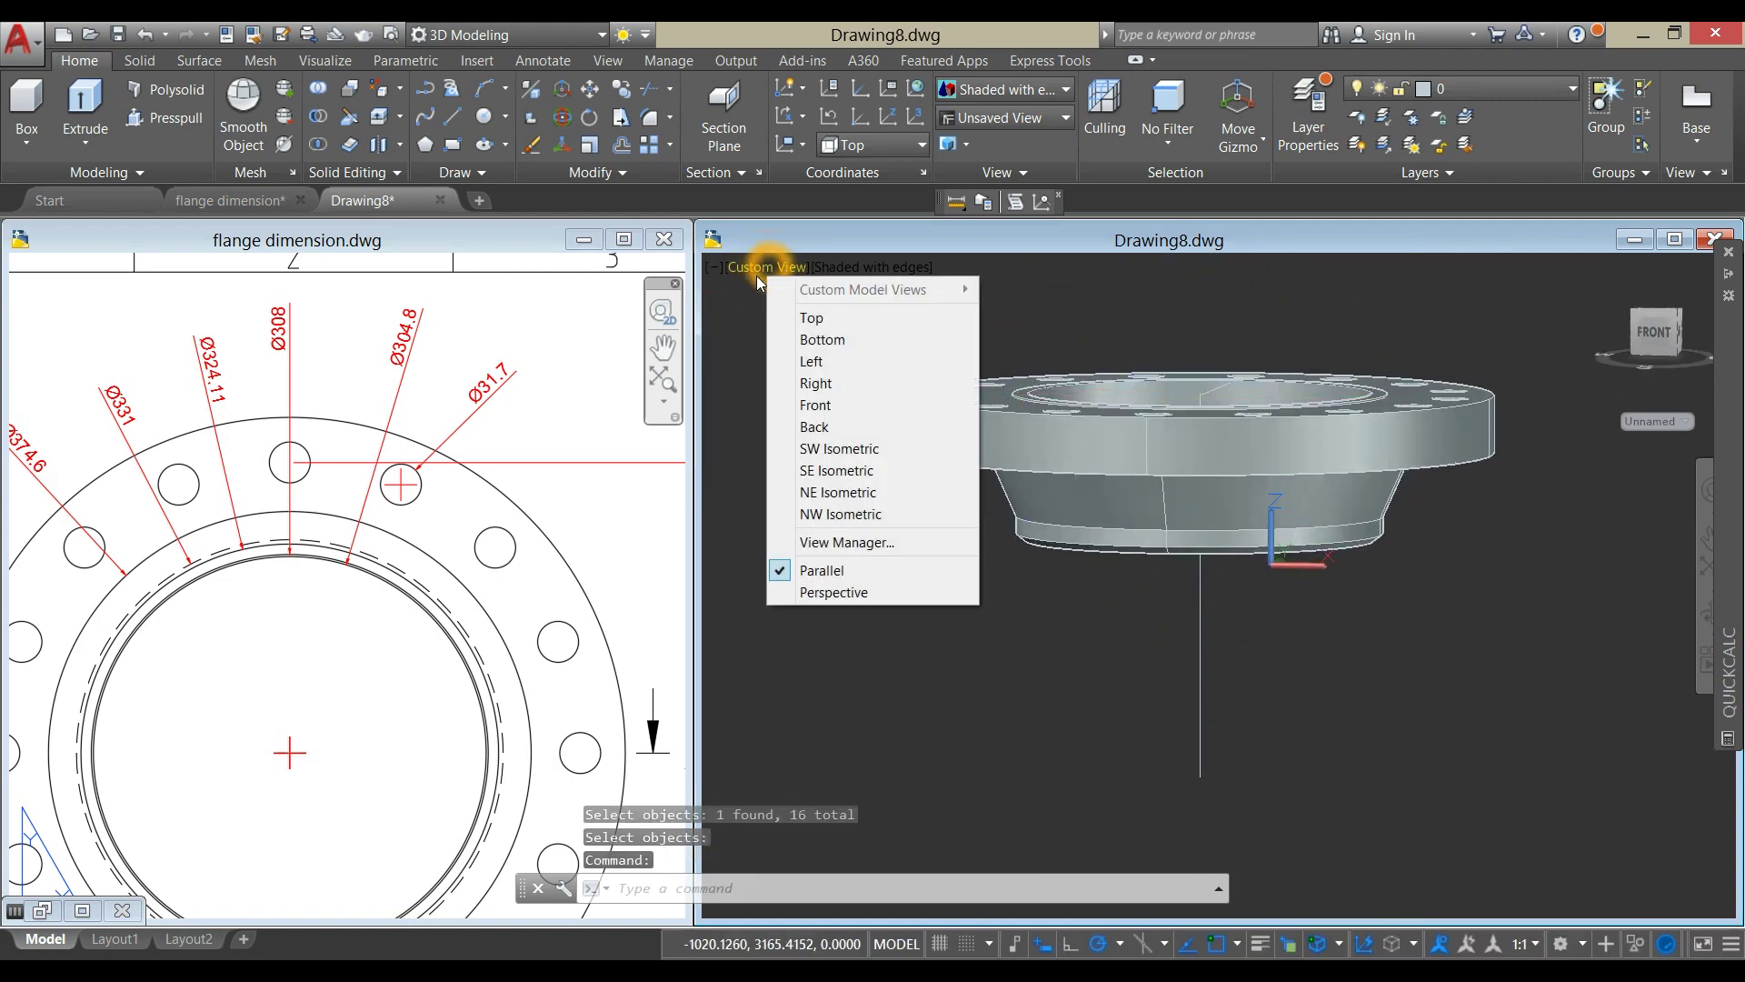
pyautogui.click(837, 404)
pyautogui.scroll(-6, 1049, 440)
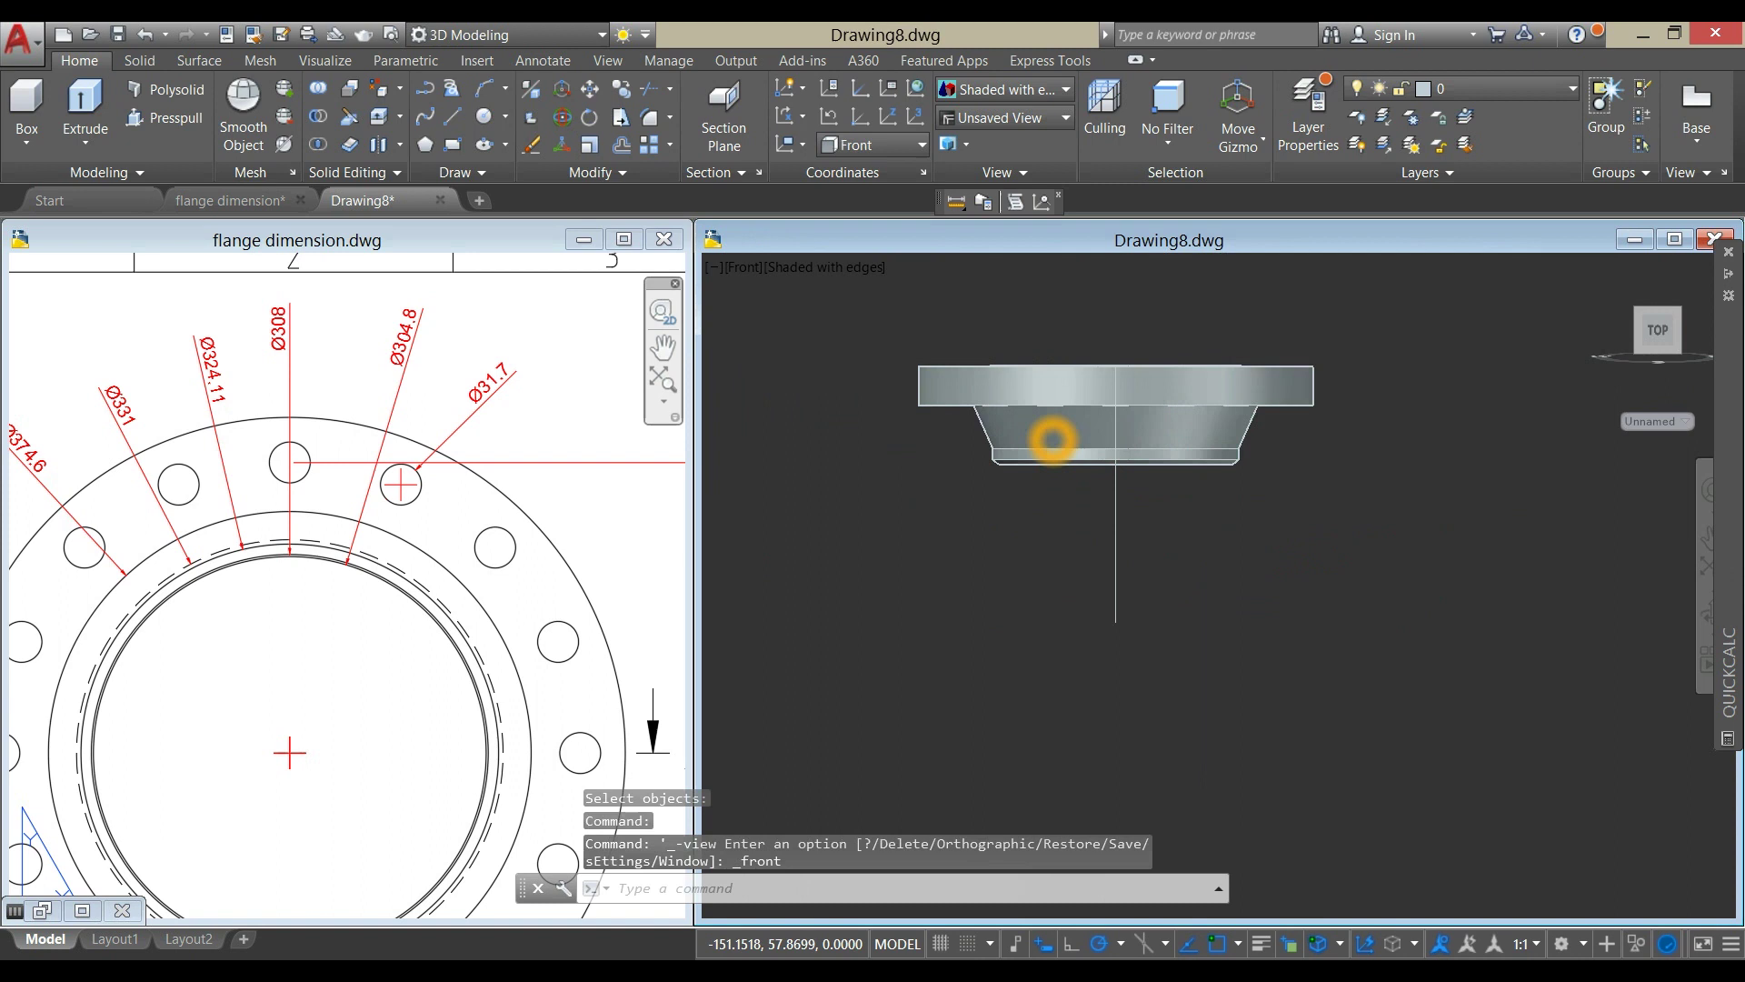
pyautogui.moveTo(1051, 440); pyautogui.dragTo(956, 459, button='middle')
pyautogui.scroll(-2, 955, 460)
# Copy the flange and place the duplicate to its right.
pyautogui.click(1038, 442)
pyautogui.rightClick(1076, 364)
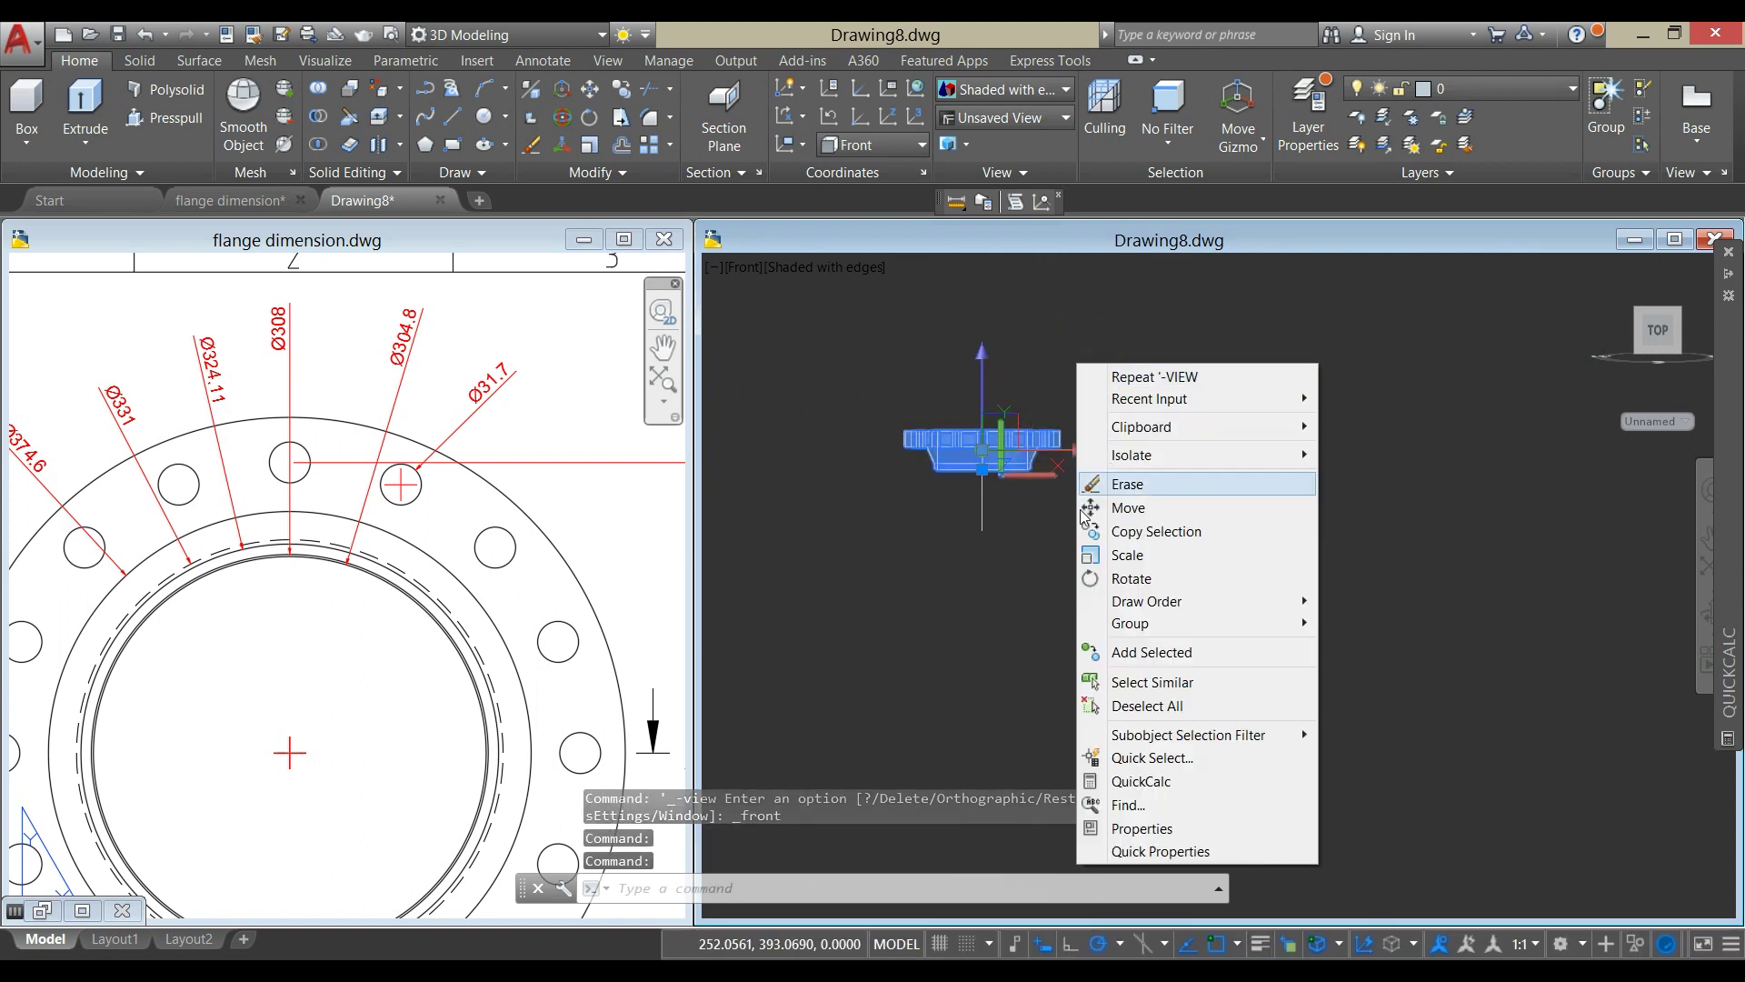
pyautogui.click(1099, 531)
pyautogui.click(1099, 532)
pyautogui.click(1037, 545)
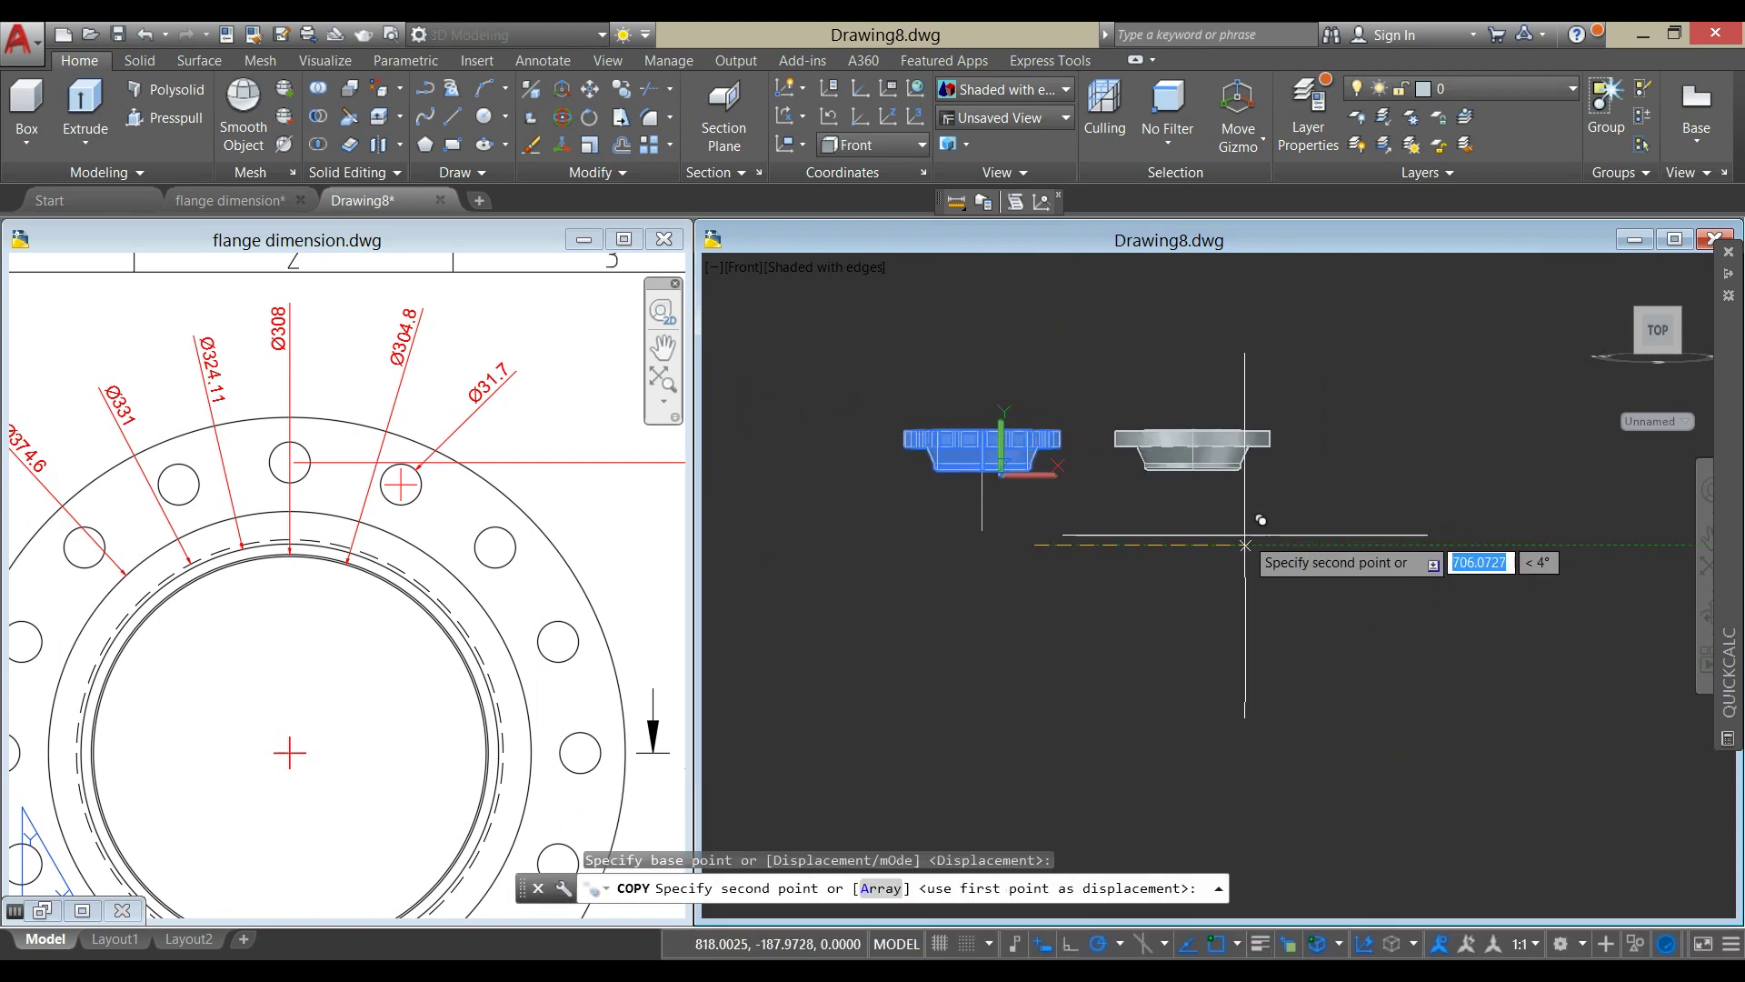
pyautogui.click(1254, 546)
pyautogui.rightClick(1100, 368)
pyautogui.click(1127, 389)
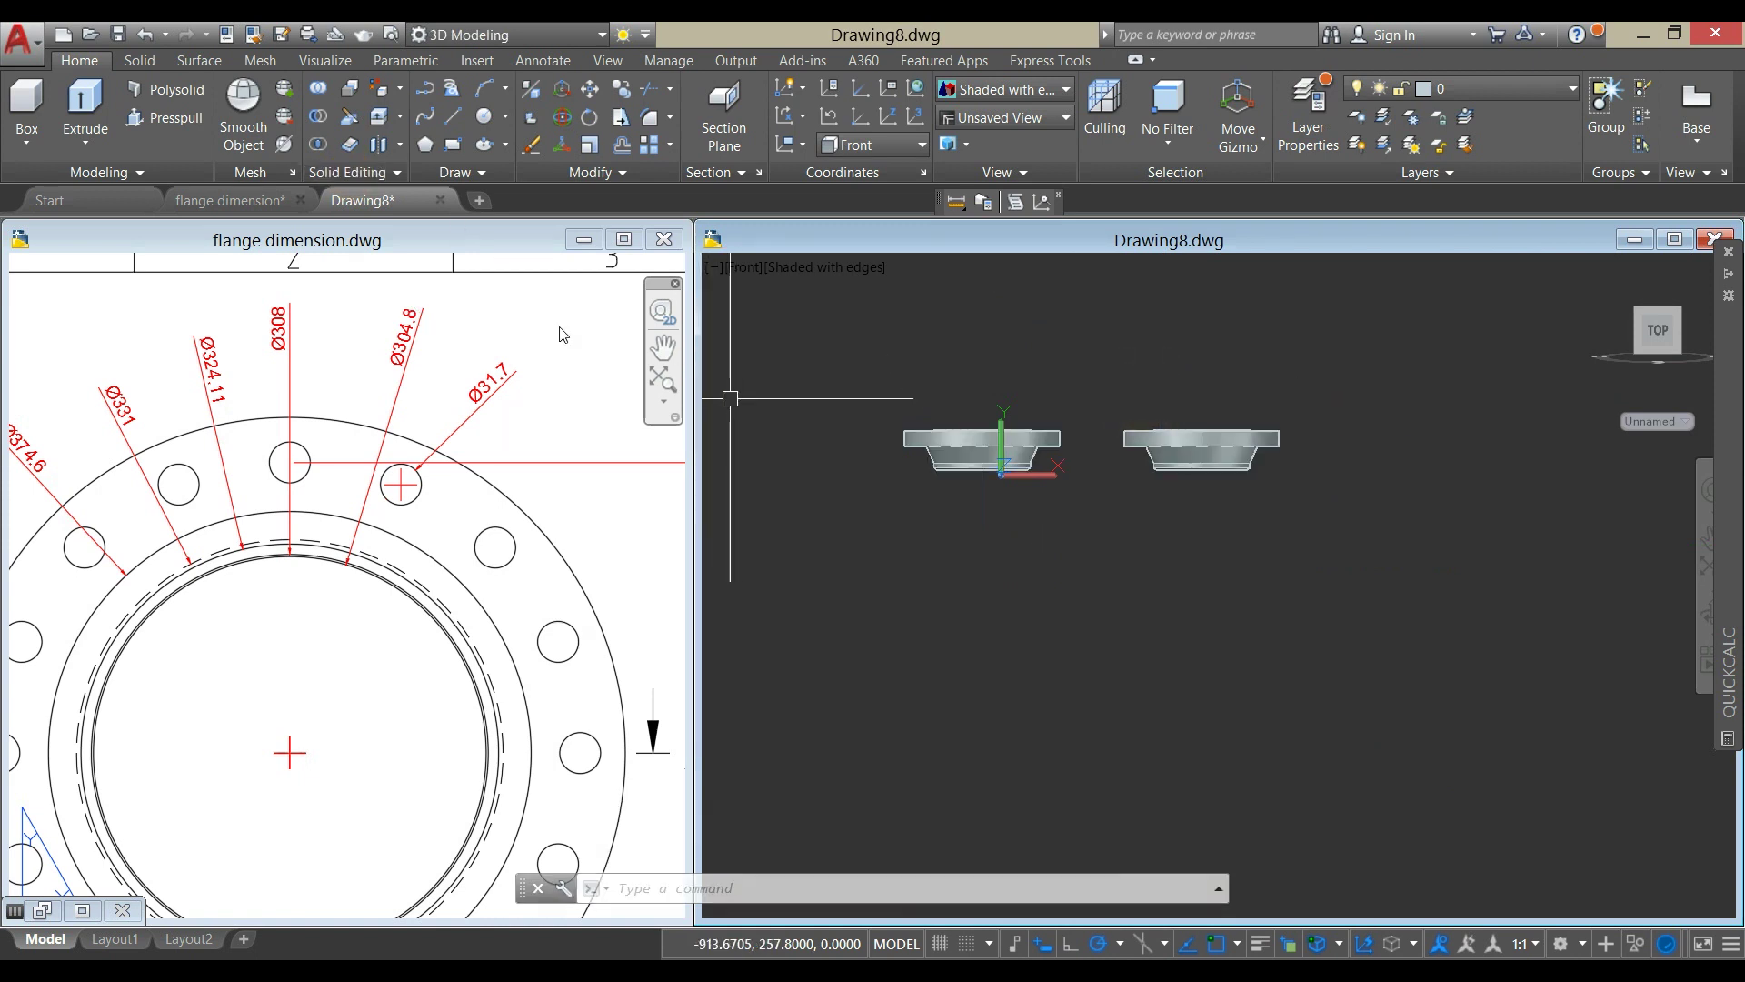
# Slice the right-hand flange copy along its vertical centreline, keeping the right half.
pyautogui.click(353, 119)
pyautogui.click(1218, 429)
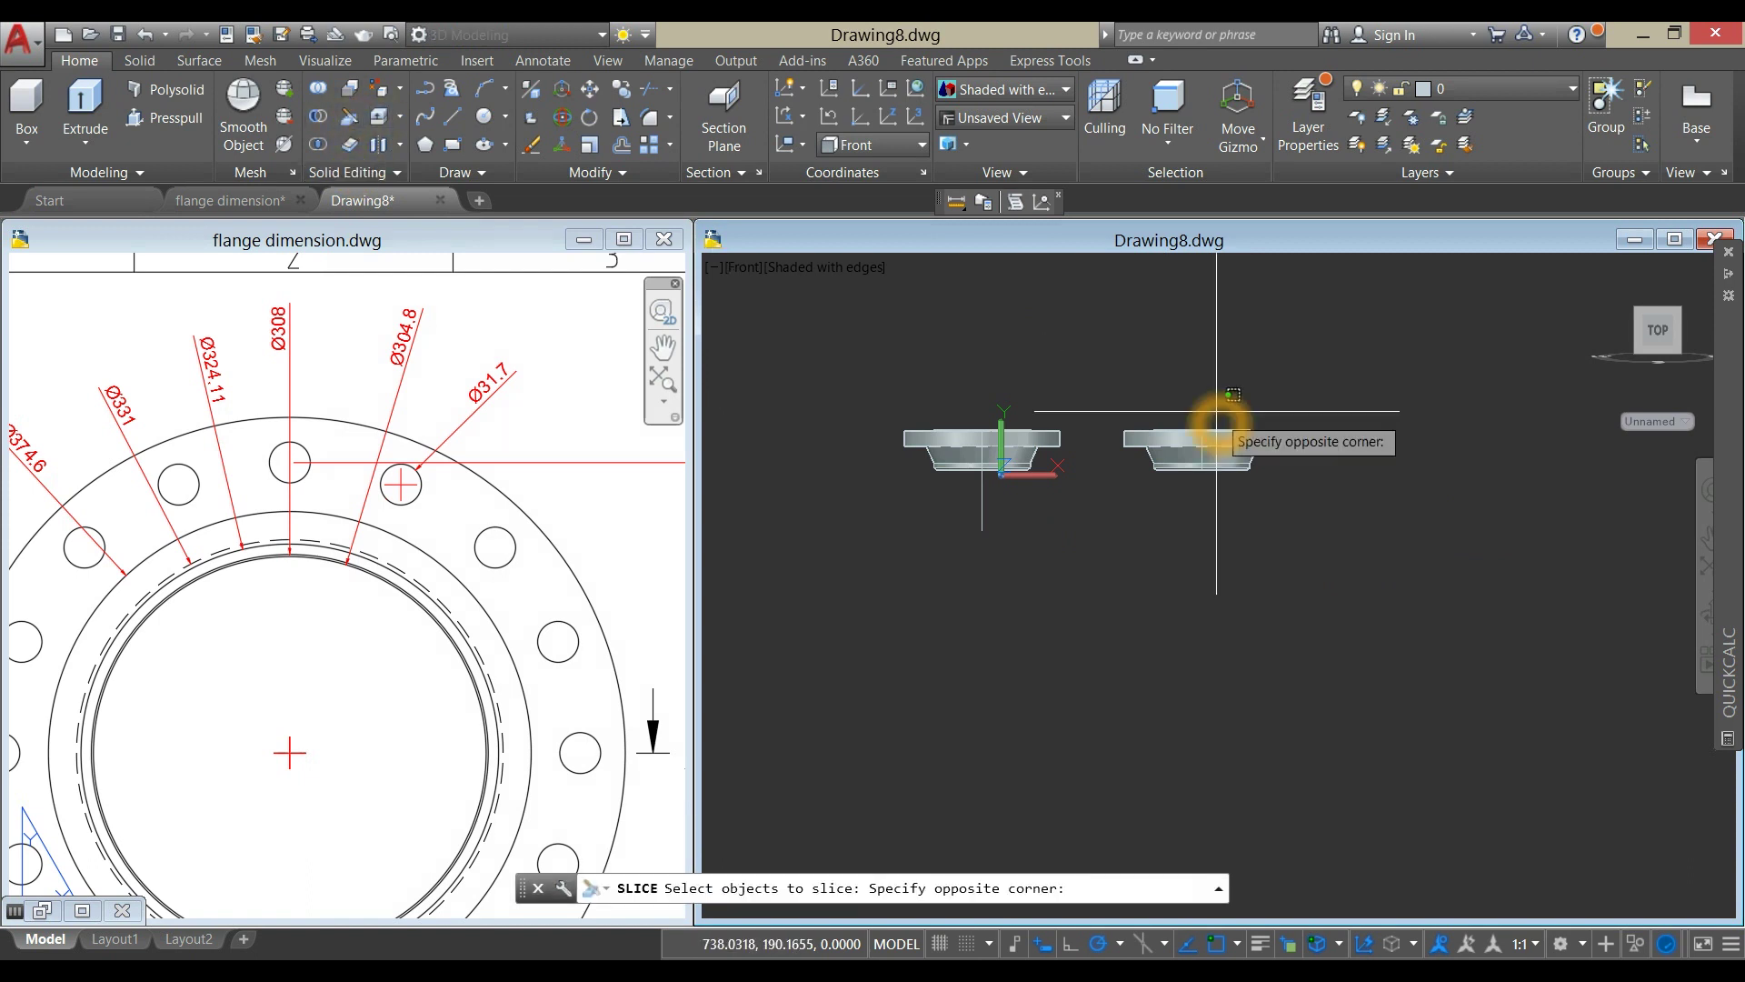
pyautogui.click(1218, 413)
pyautogui.click(1212, 440)
pyautogui.press('Return')
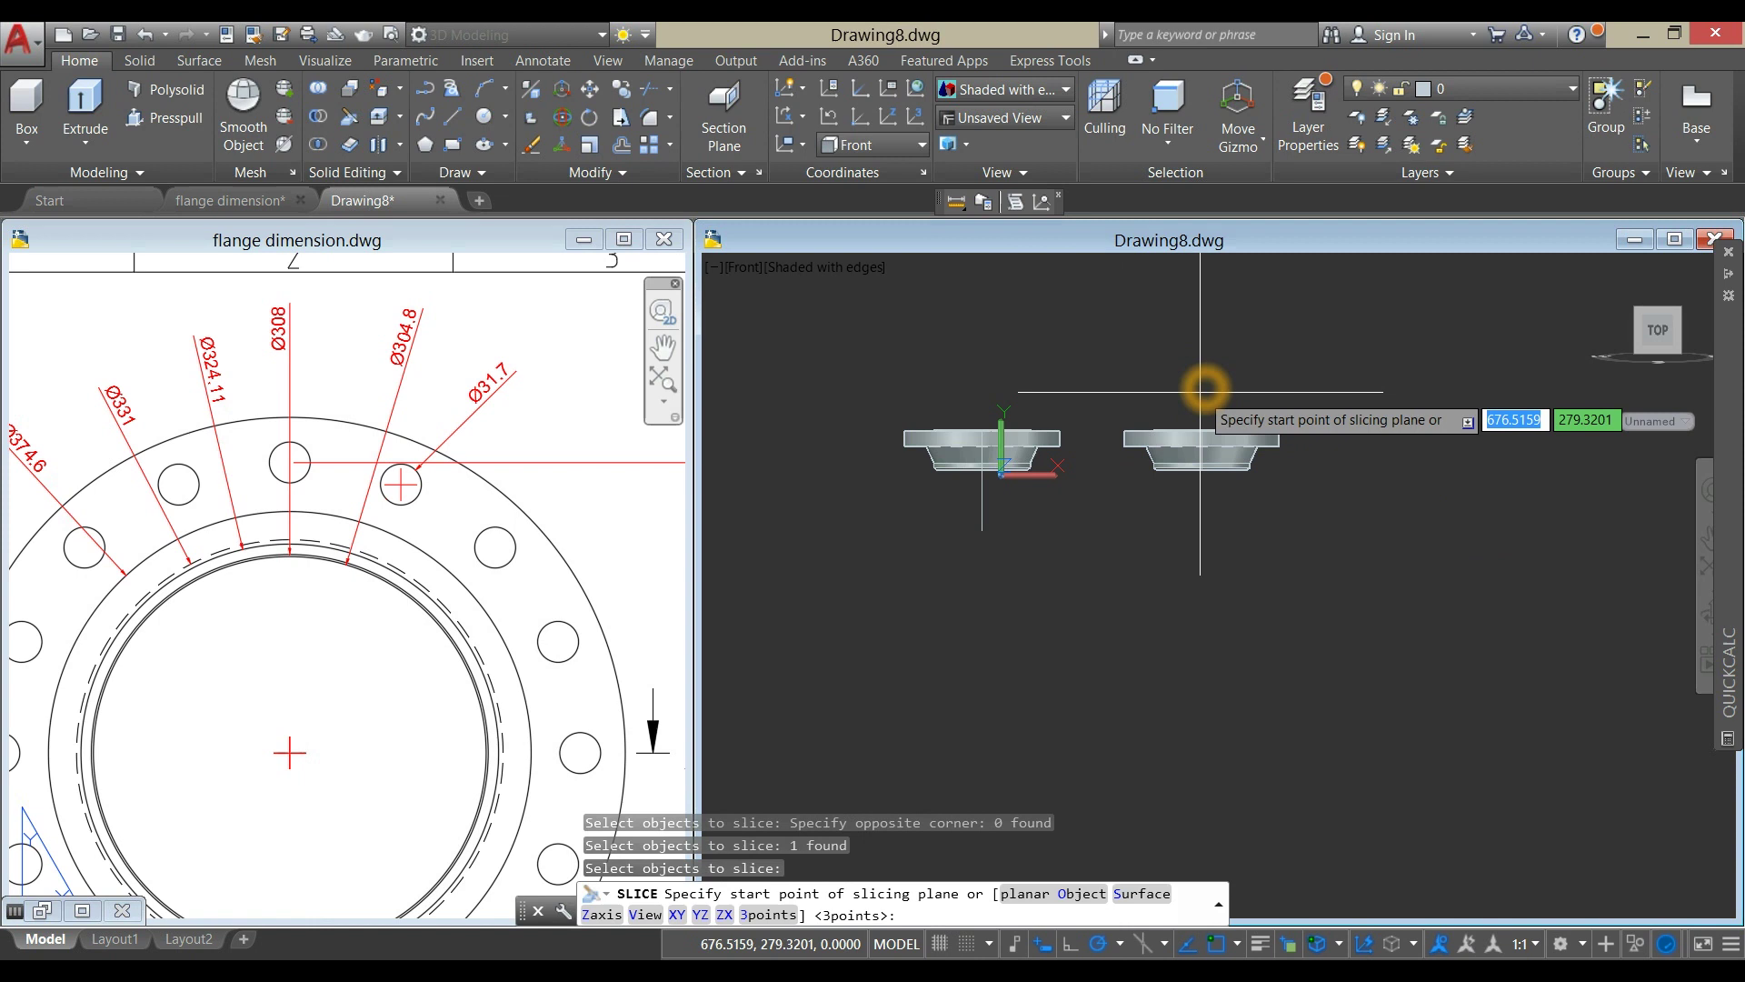
pyautogui.click(1201, 466)
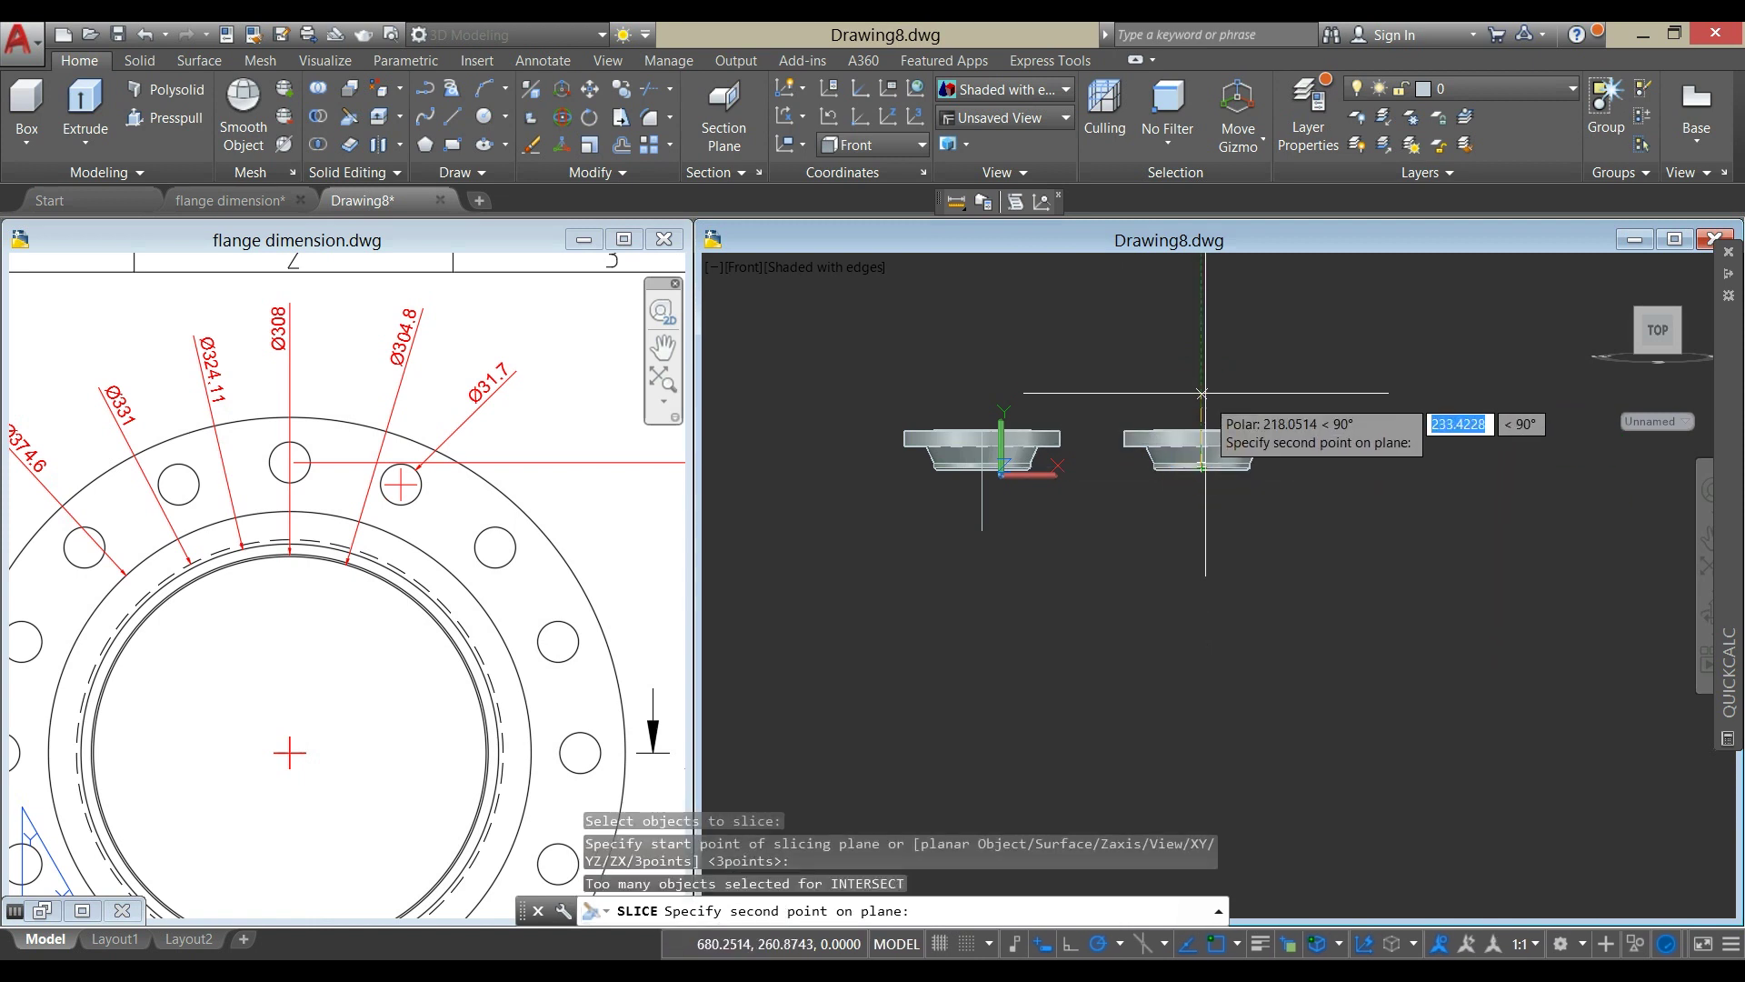
pyautogui.click(1202, 371)
pyautogui.click(1258, 374)
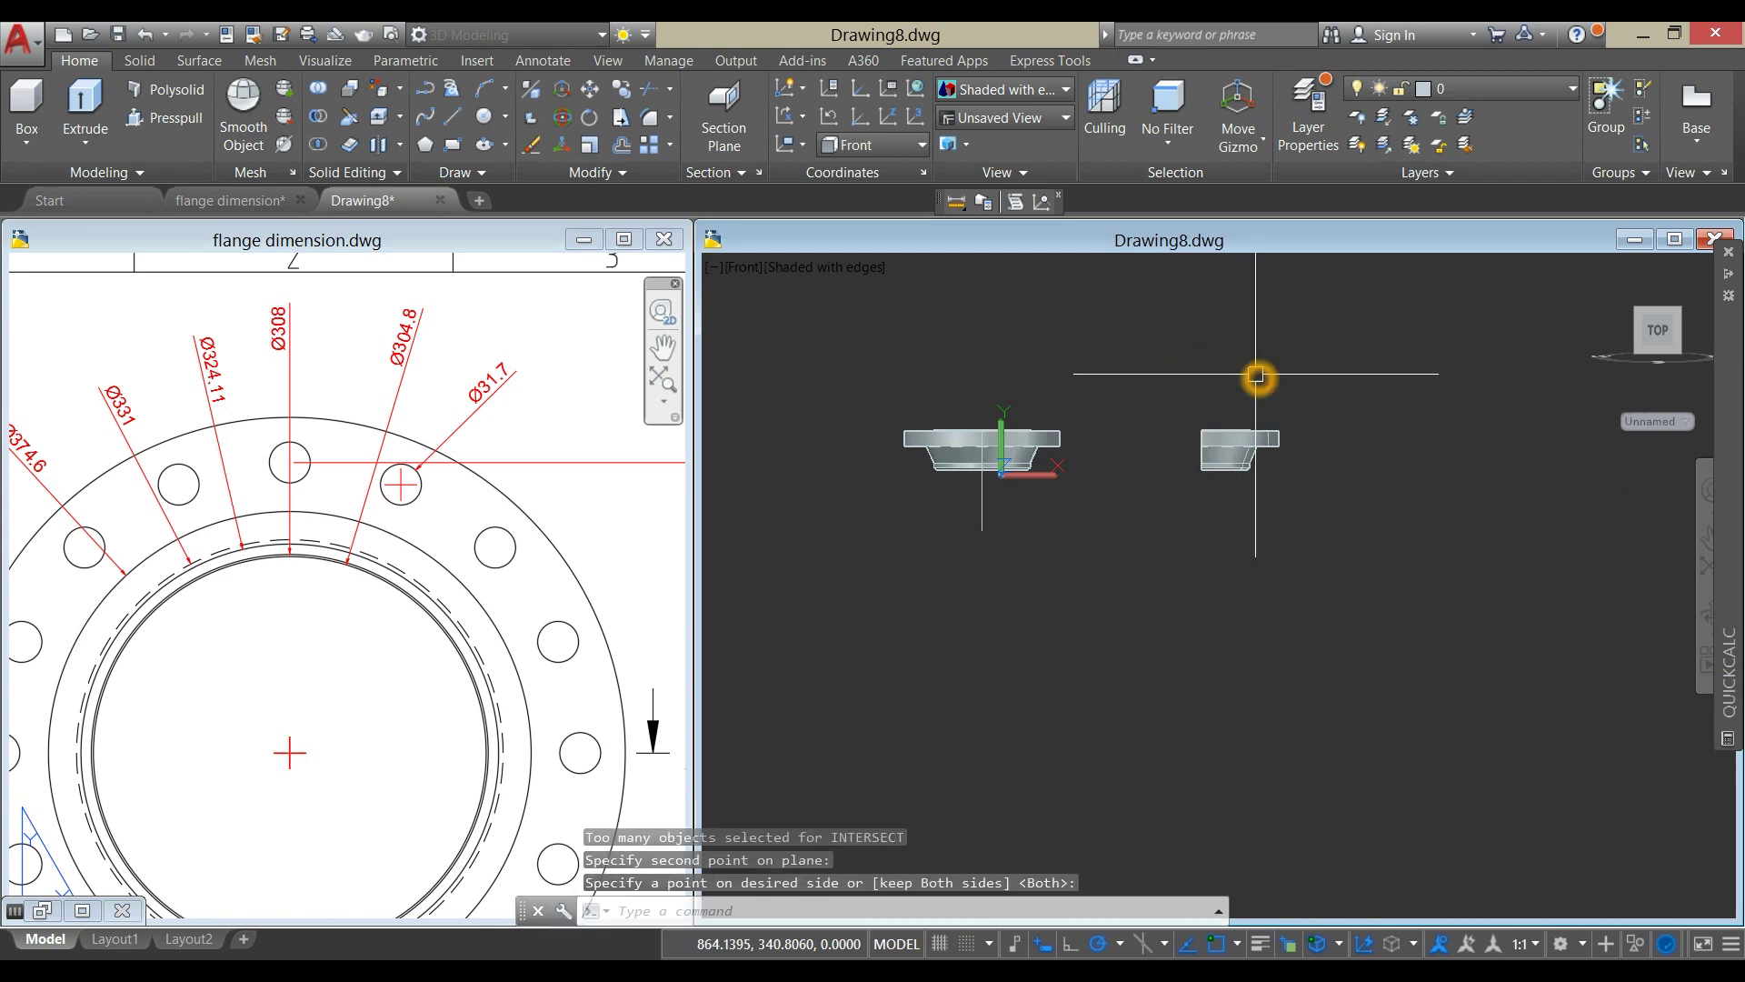
pyautogui.keyDown('shift'); pyautogui.moveTo(1225, 397); pyautogui.dragTo(1343, 467, button='middle'); pyautogui.keyUp('shift')
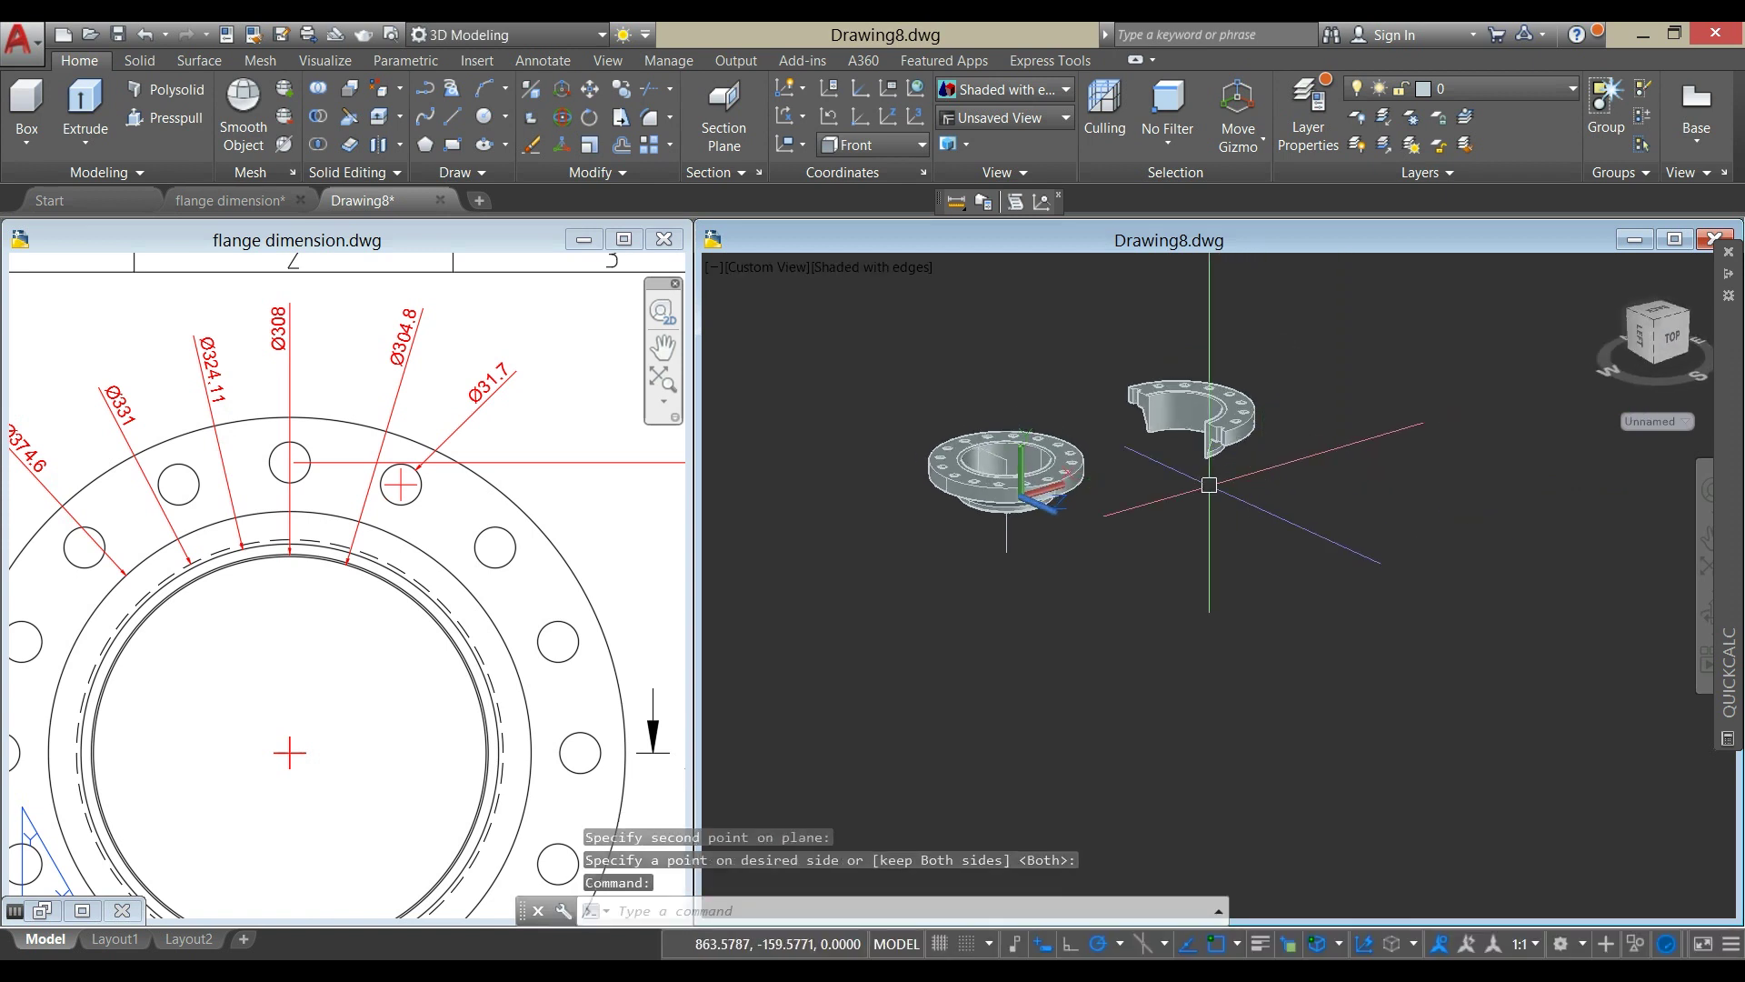
pyautogui.scroll(3, 1198, 480)
pyautogui.moveTo(1183, 478); pyautogui.dragTo(1207, 527, button='middle')
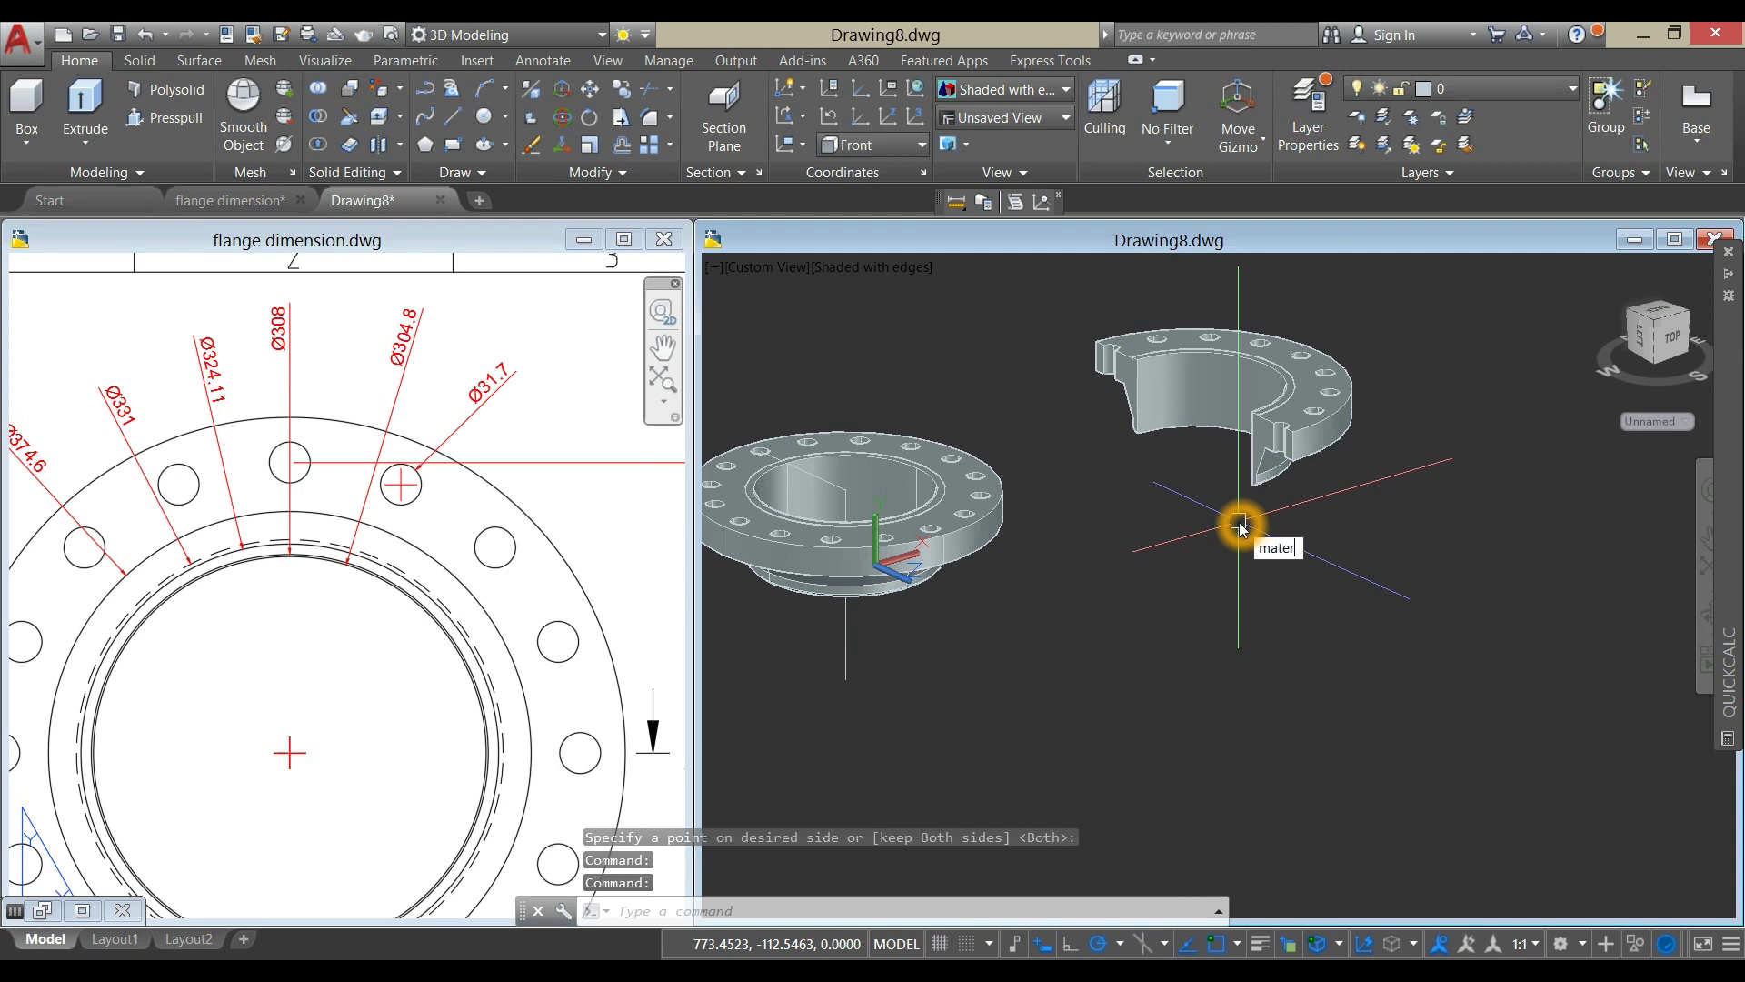
# Open the Materials Browser and drag Glazed - Firebrick onto the half flange's first cut face.
pyautogui.press('Return')
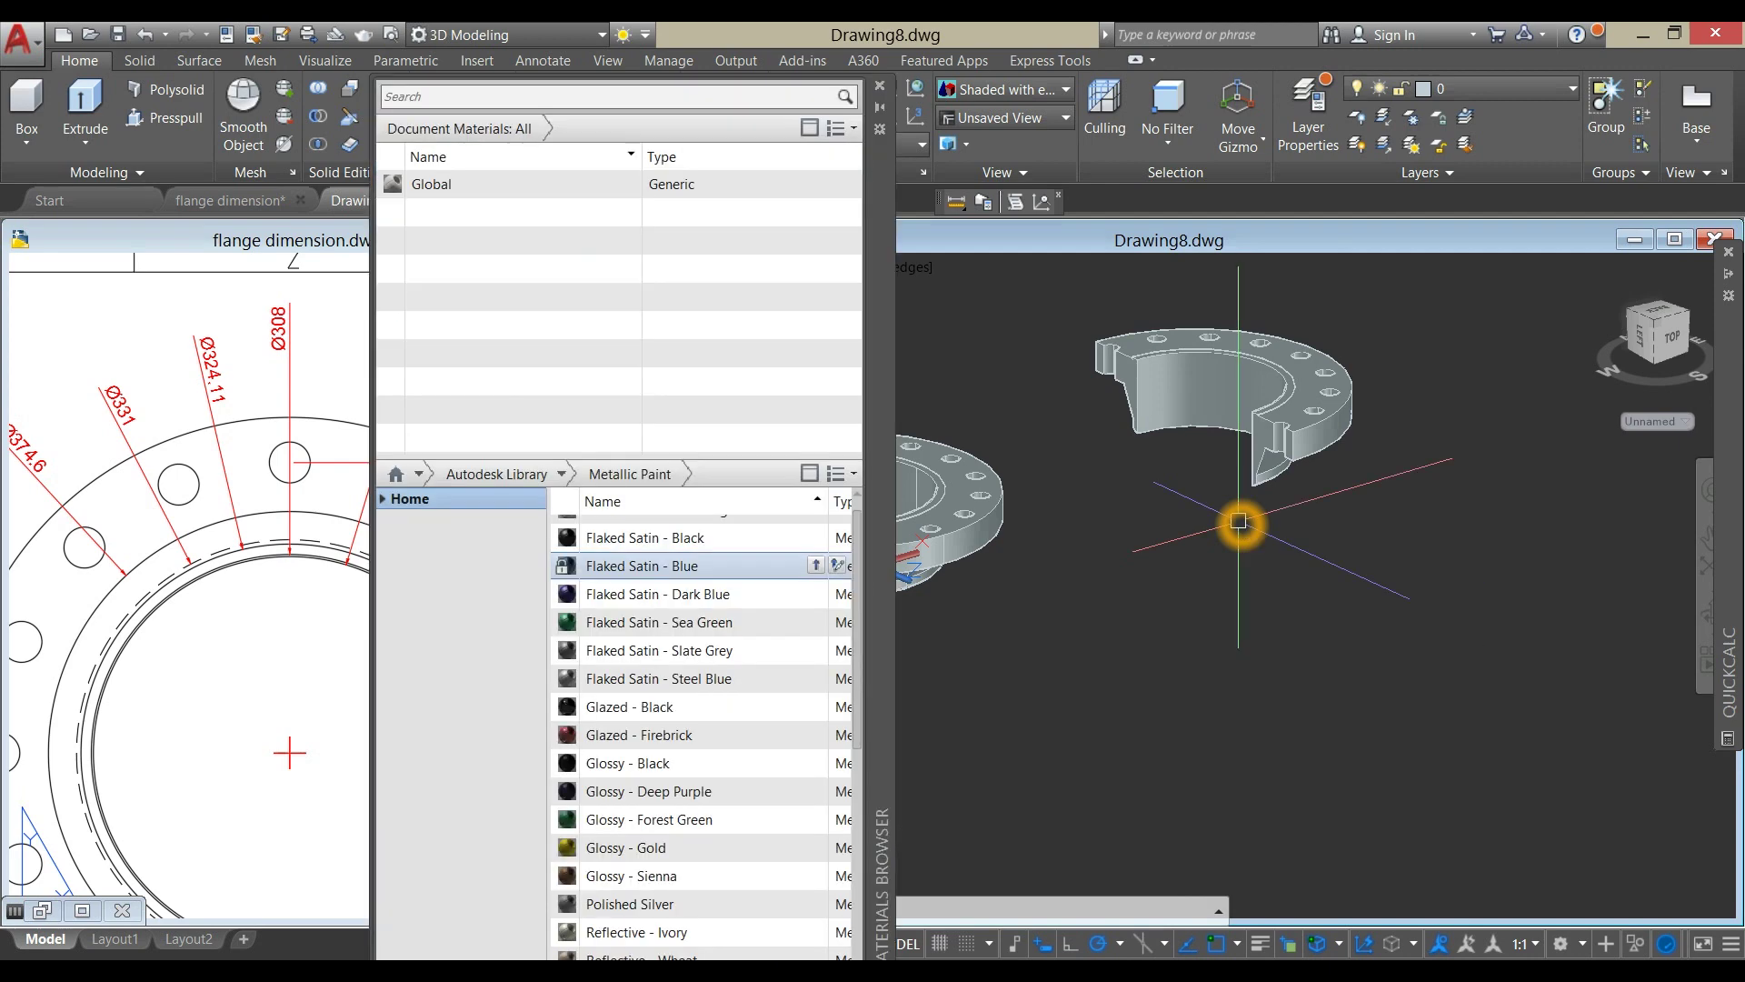
pyautogui.click(684, 743)
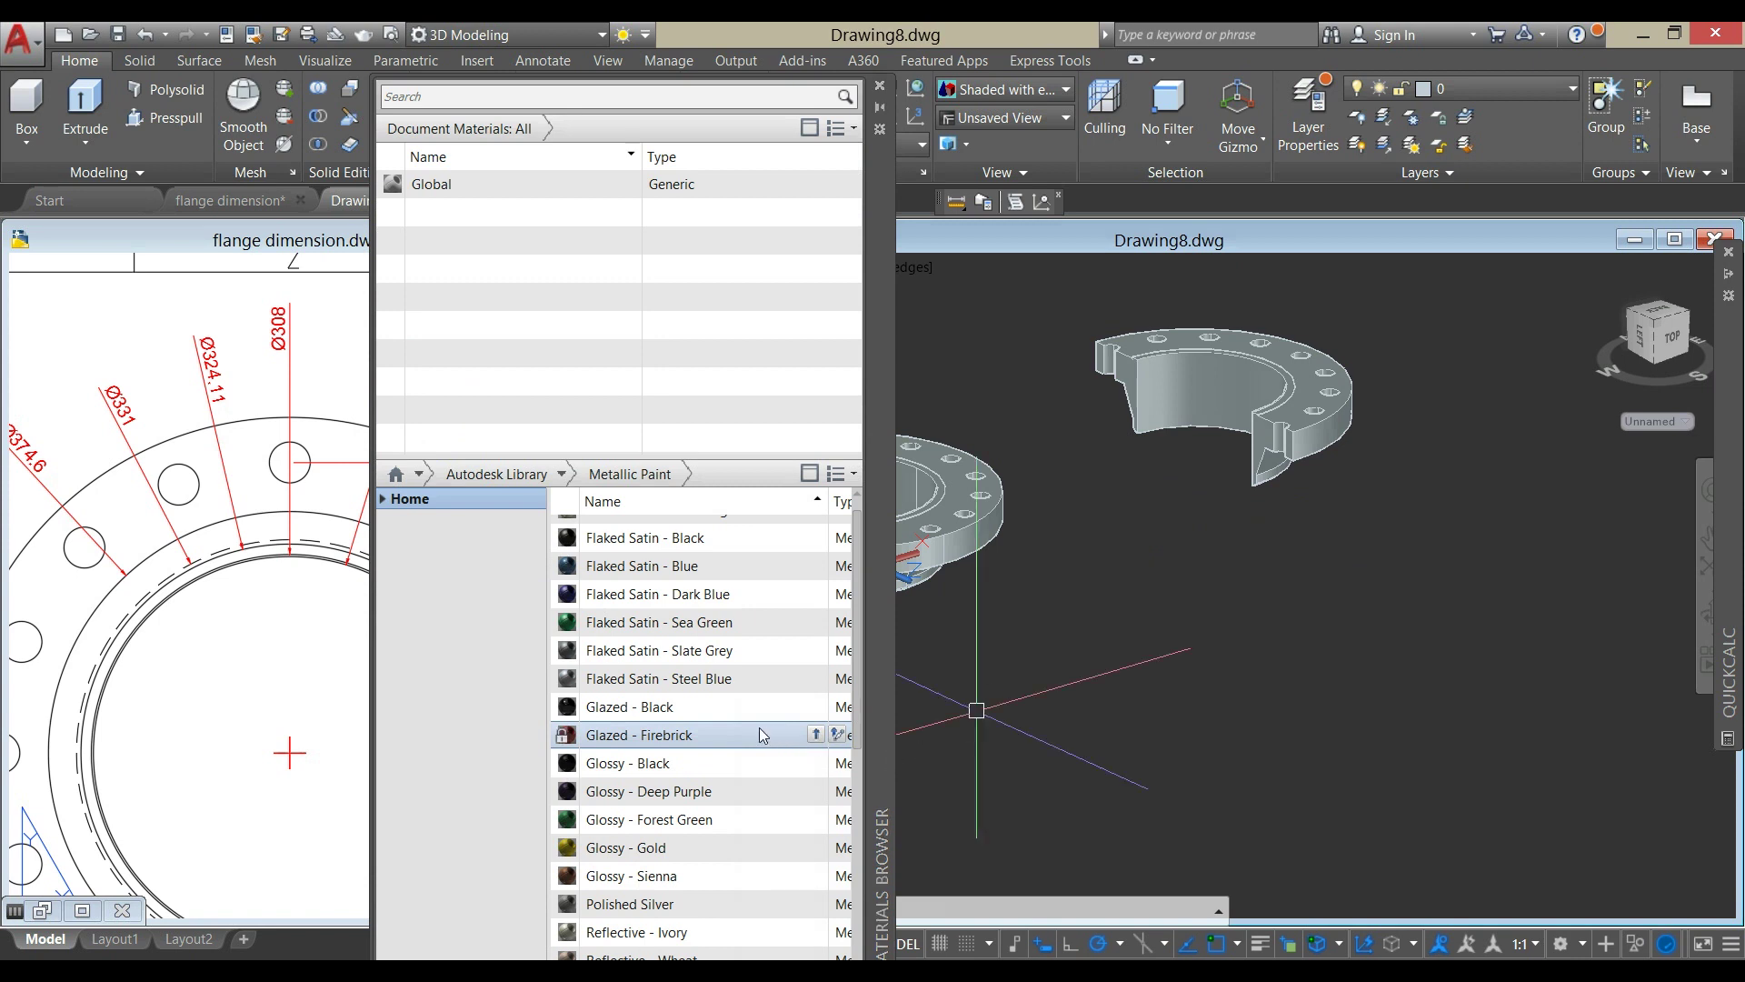
pyautogui.moveTo(744, 733); pyautogui.dragTo(913, 738)
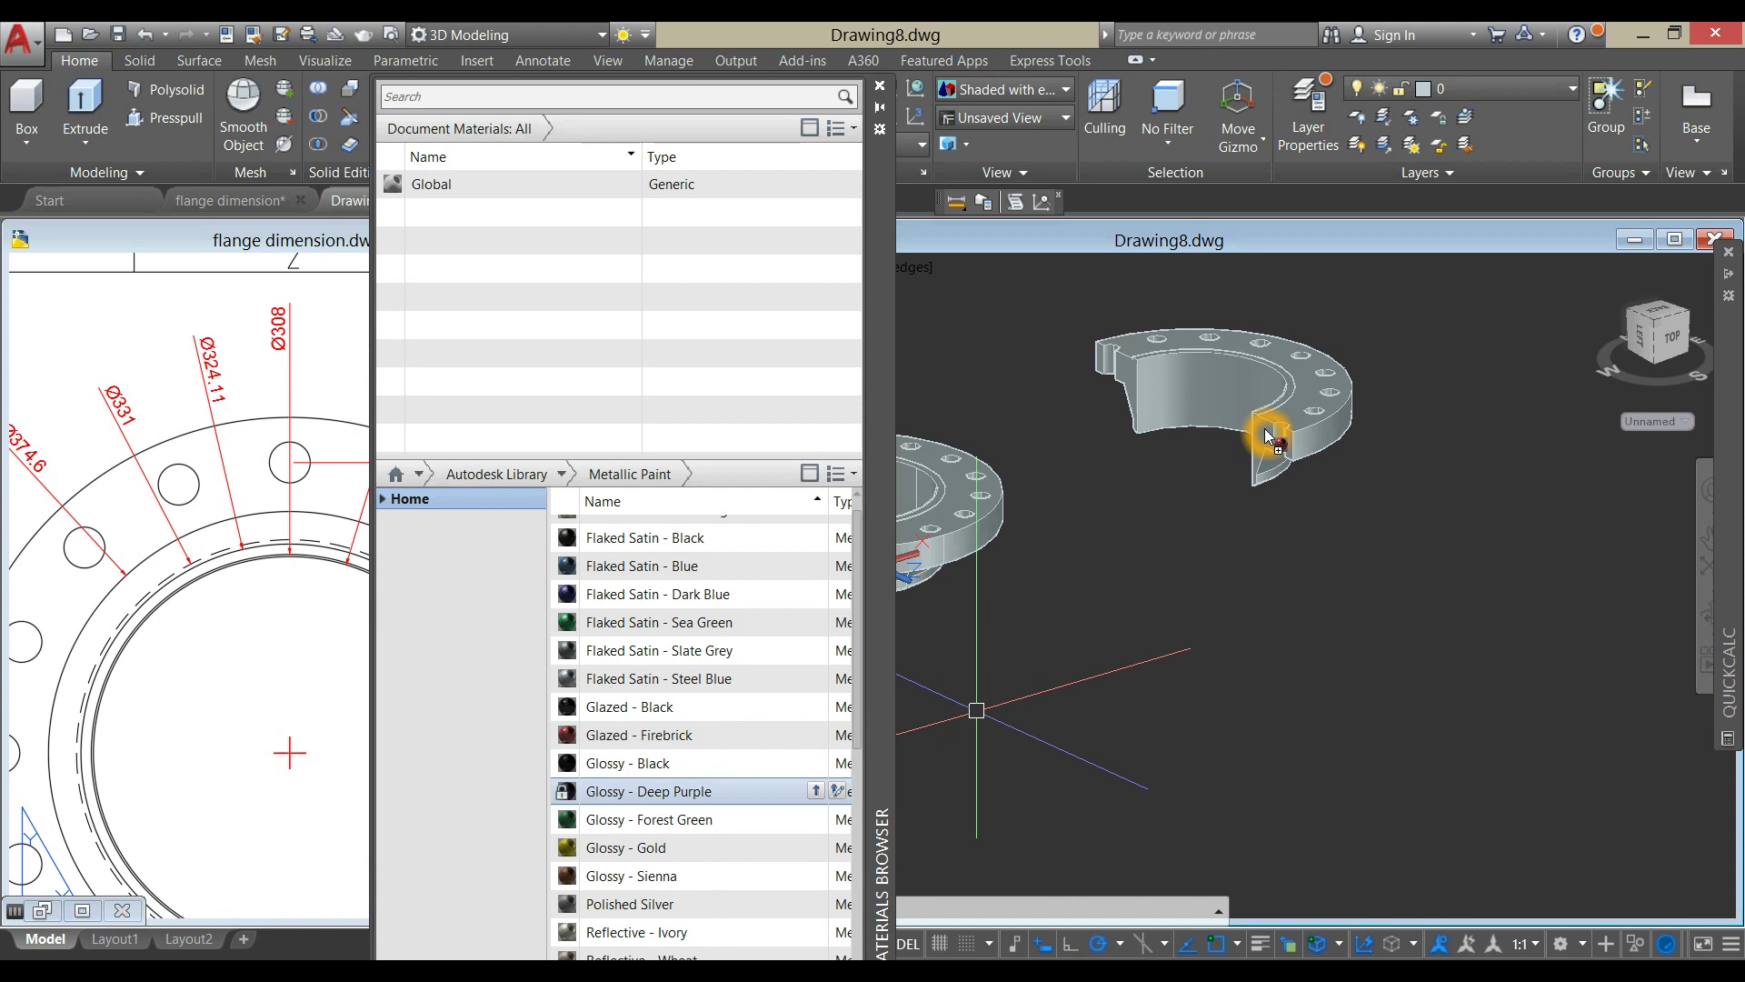
pyautogui.moveTo(1268, 436); pyautogui.dragTo(1264, 435)
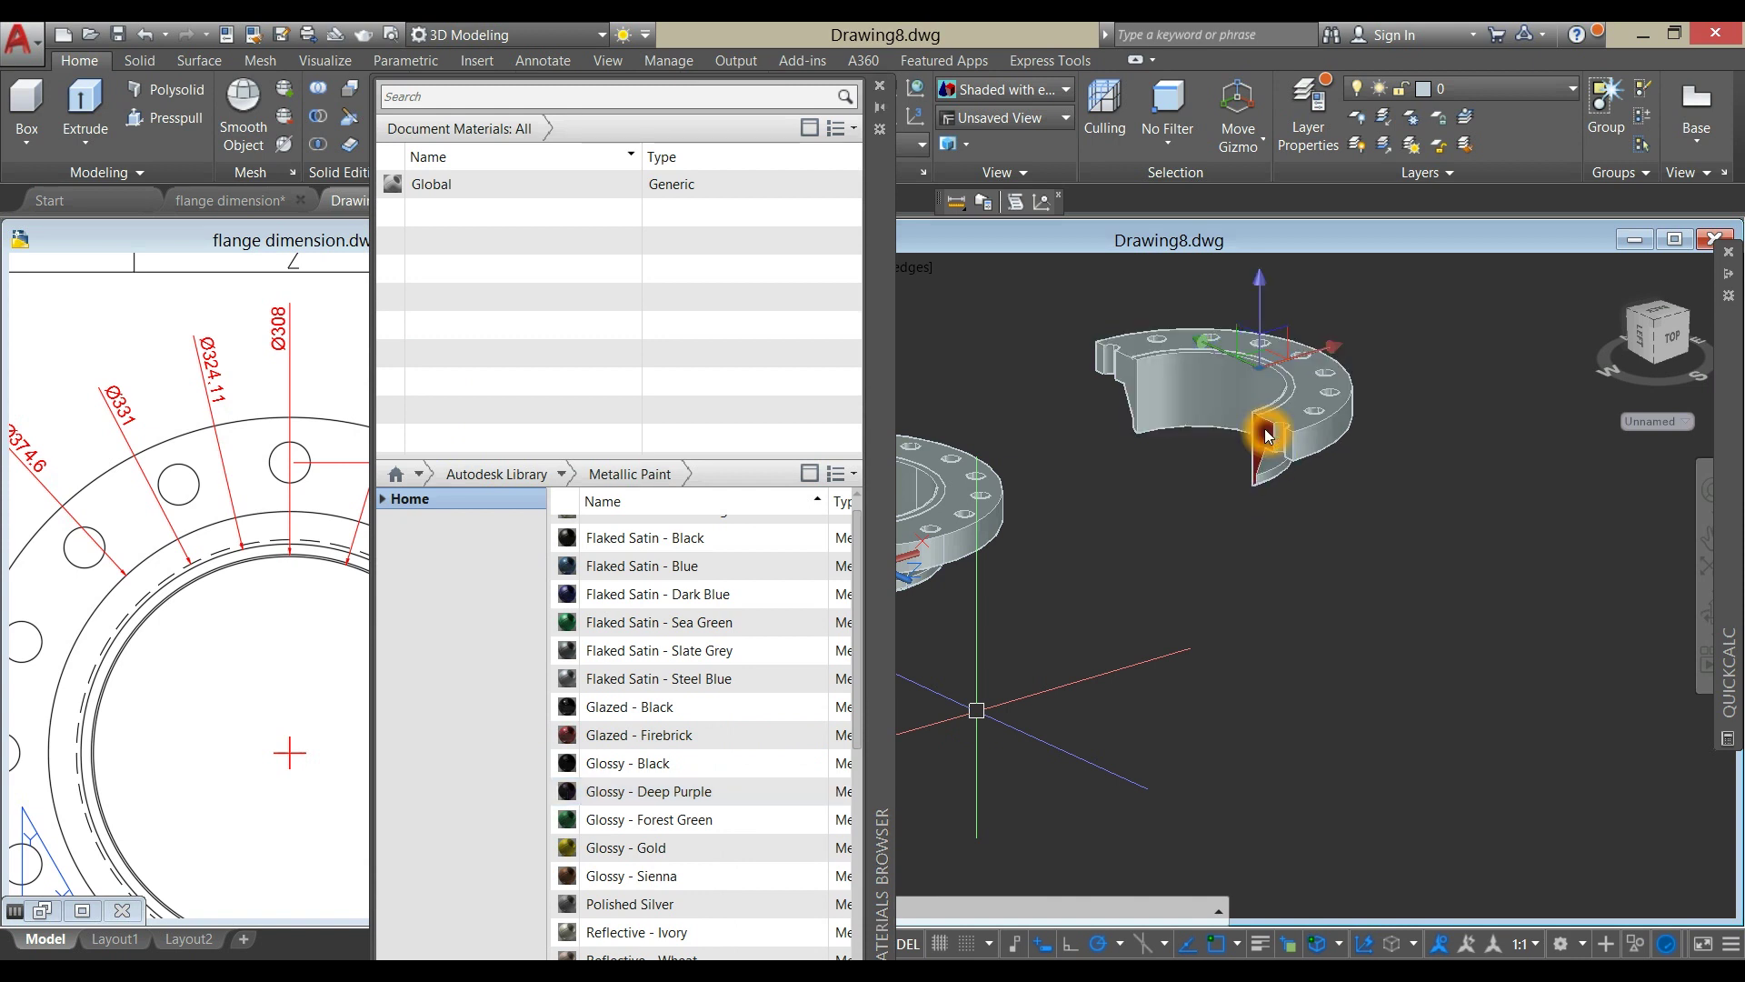
pyautogui.scroll(2, 1177, 462)
pyautogui.keyDown('shift'); pyautogui.moveTo(1187, 468); pyautogui.dragTo(1255, 486, button='middle'); pyautogui.keyUp('shift')
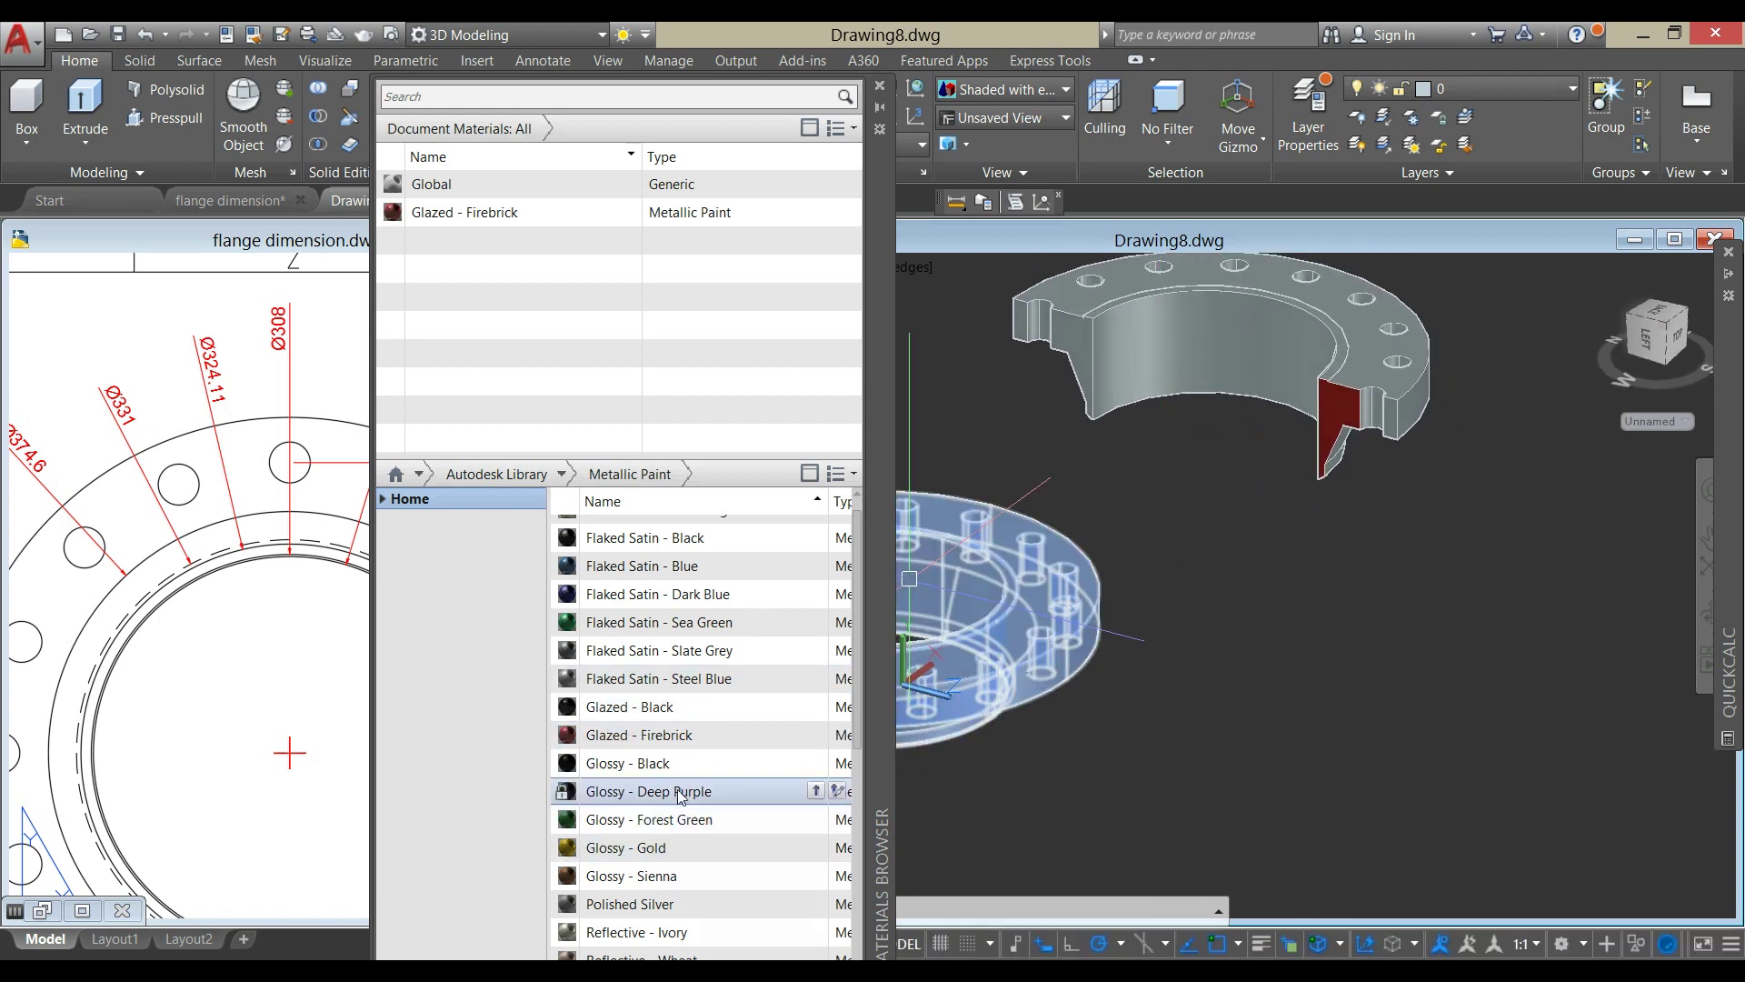
# Ctrl-drag Glazed - Firebrick onto the small second cut face, then orbit to check both red faces.
pyautogui.click(669, 741)
pyautogui.press('ctrl')
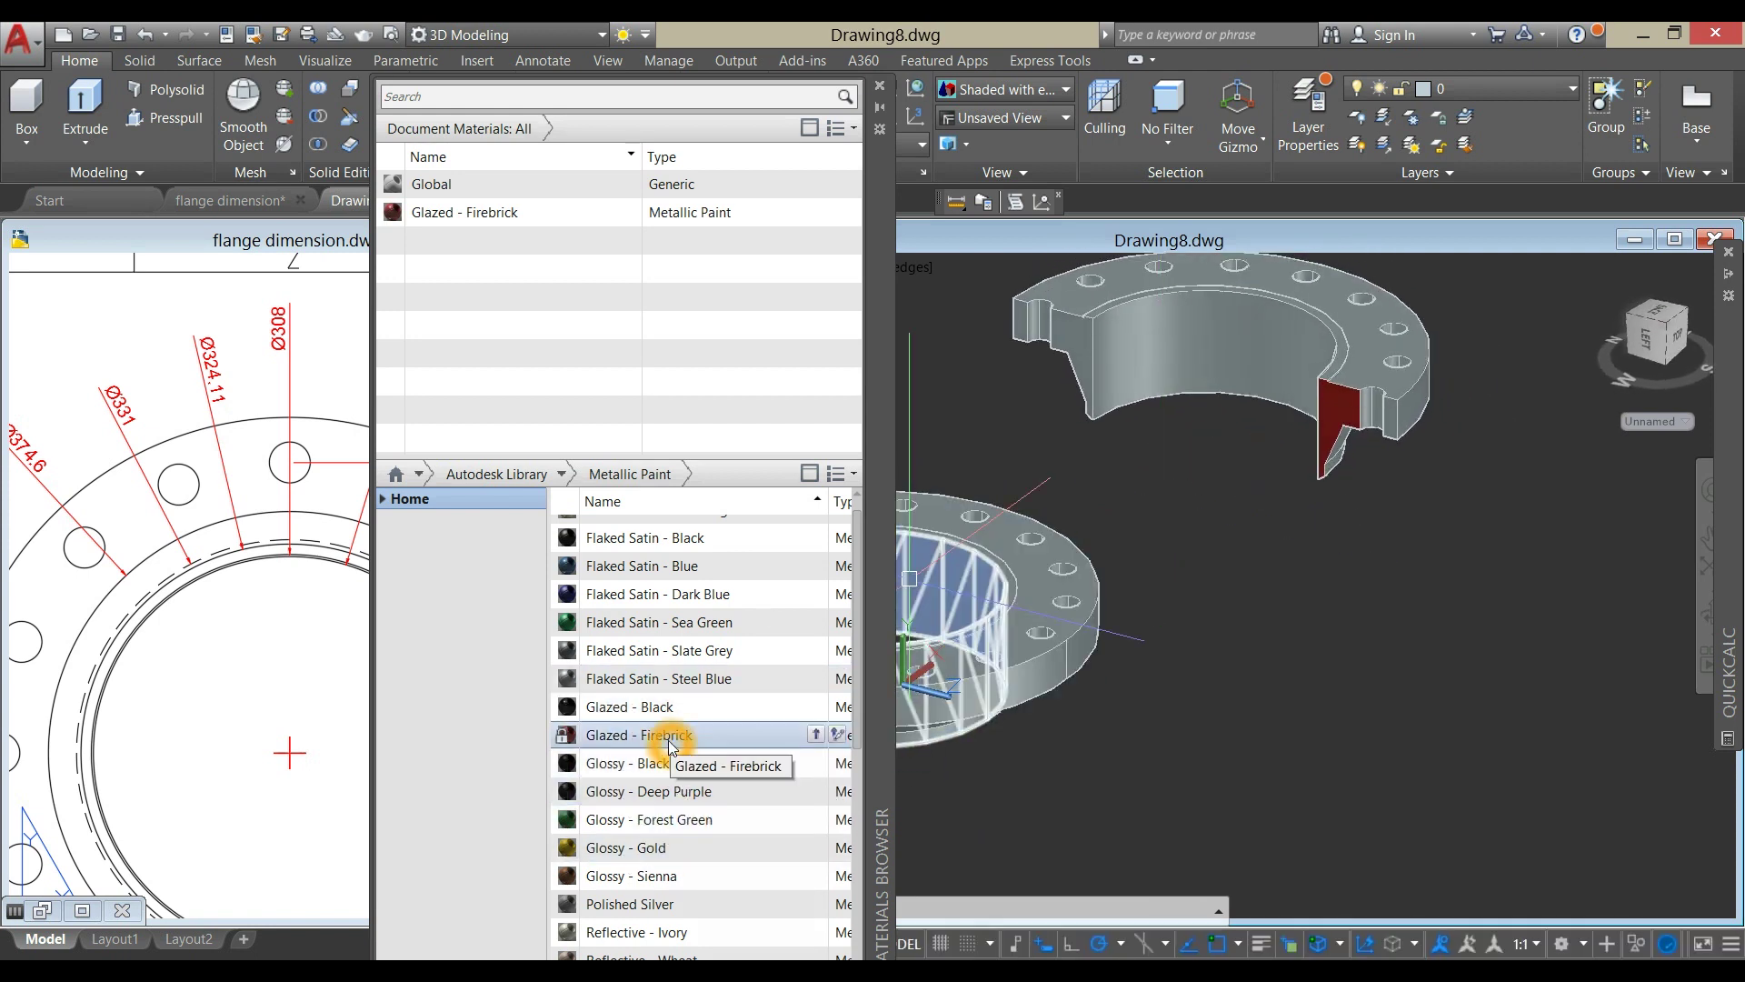
pyautogui.press('ctrl')
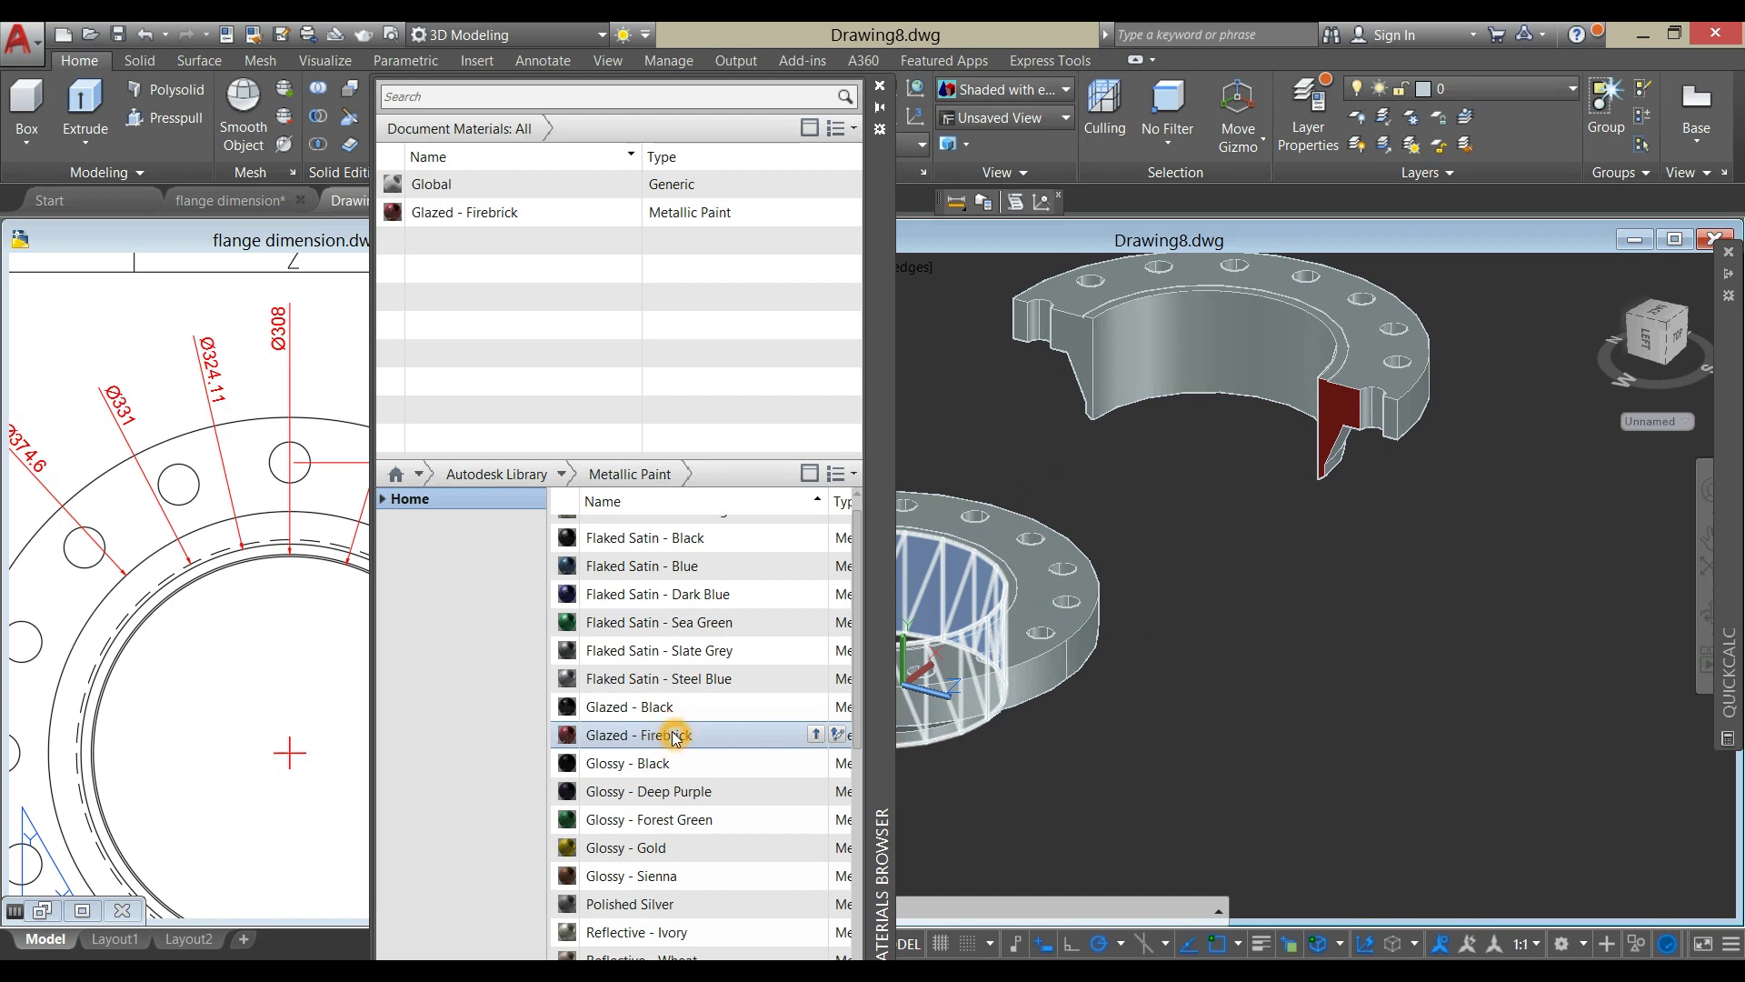
pyautogui.moveTo(674, 737); pyautogui.dragTo(700, 738)
pyautogui.moveTo(877, 707); pyautogui.dragTo(1645, 438)
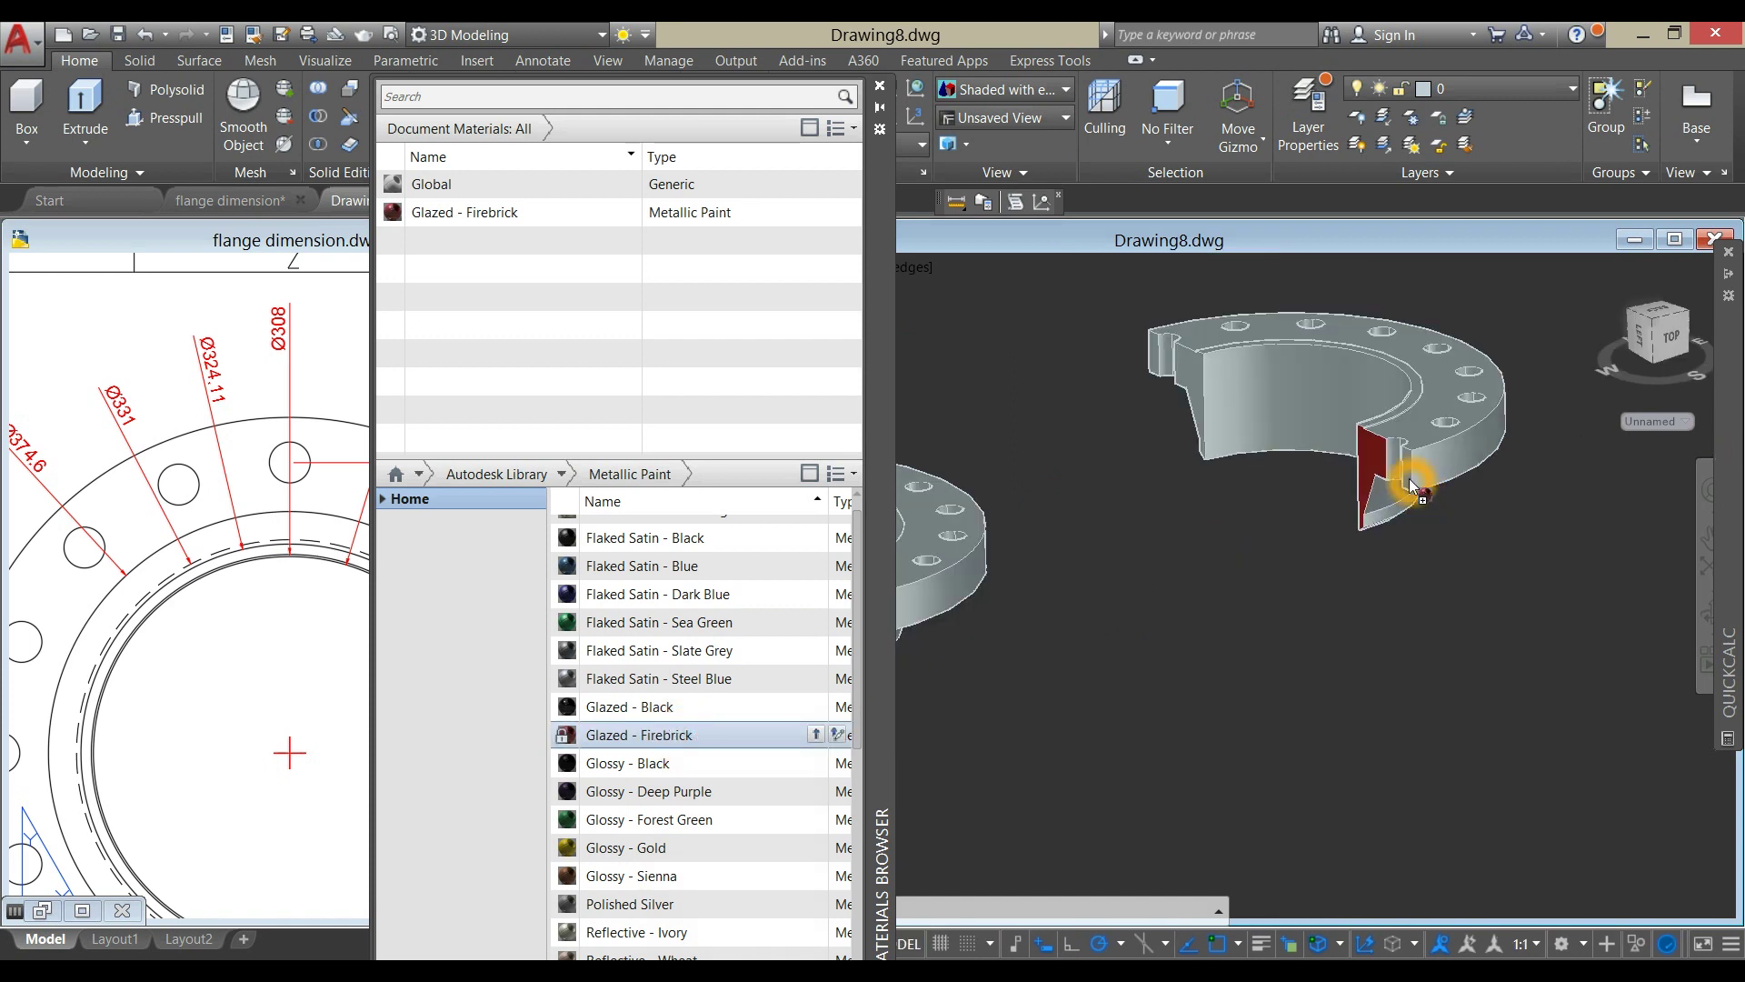
pyautogui.moveTo(1410, 486); pyautogui.dragTo(1409, 475)
pyautogui.scroll(2, 1296, 503)
pyautogui.keyDown('shift'); pyautogui.moveTo(1279, 503); pyautogui.dragTo(1157, 569, button='middle'); pyautogui.keyUp('shift')
pyautogui.press('Escape')
# In flange dimension.dwg, close the Materials Browser and select the plan drawing view.
pyautogui.click(159, 670)
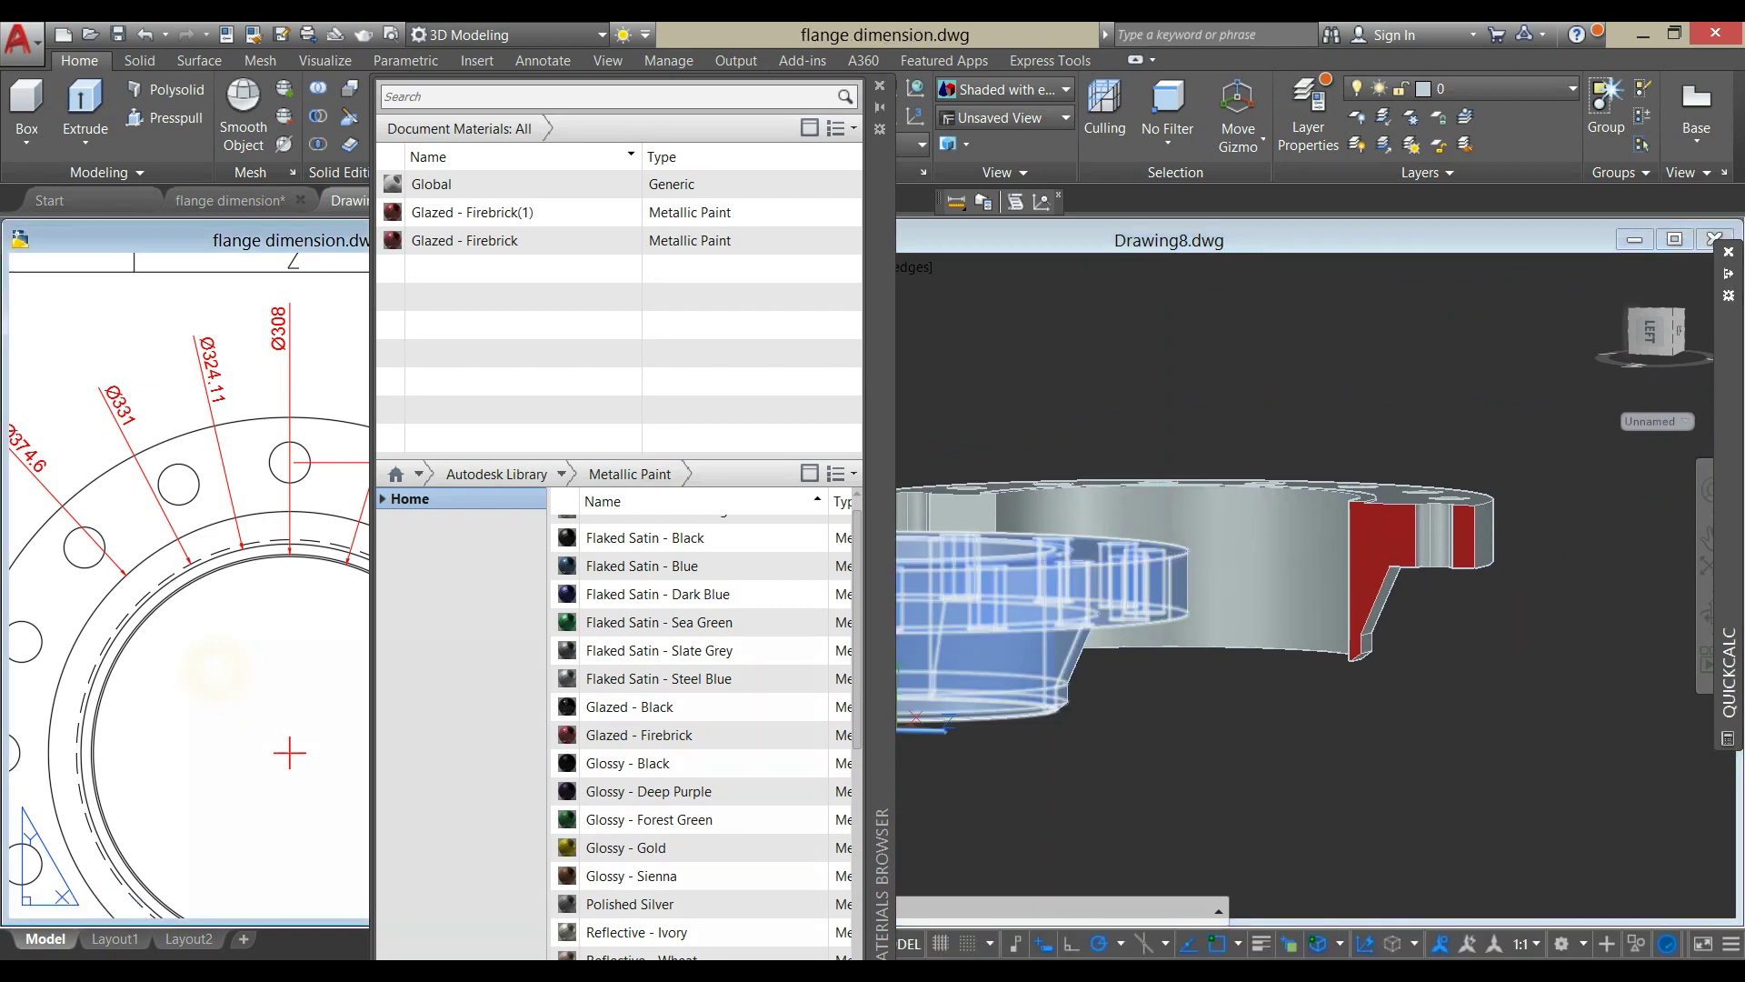
pyautogui.click(882, 88)
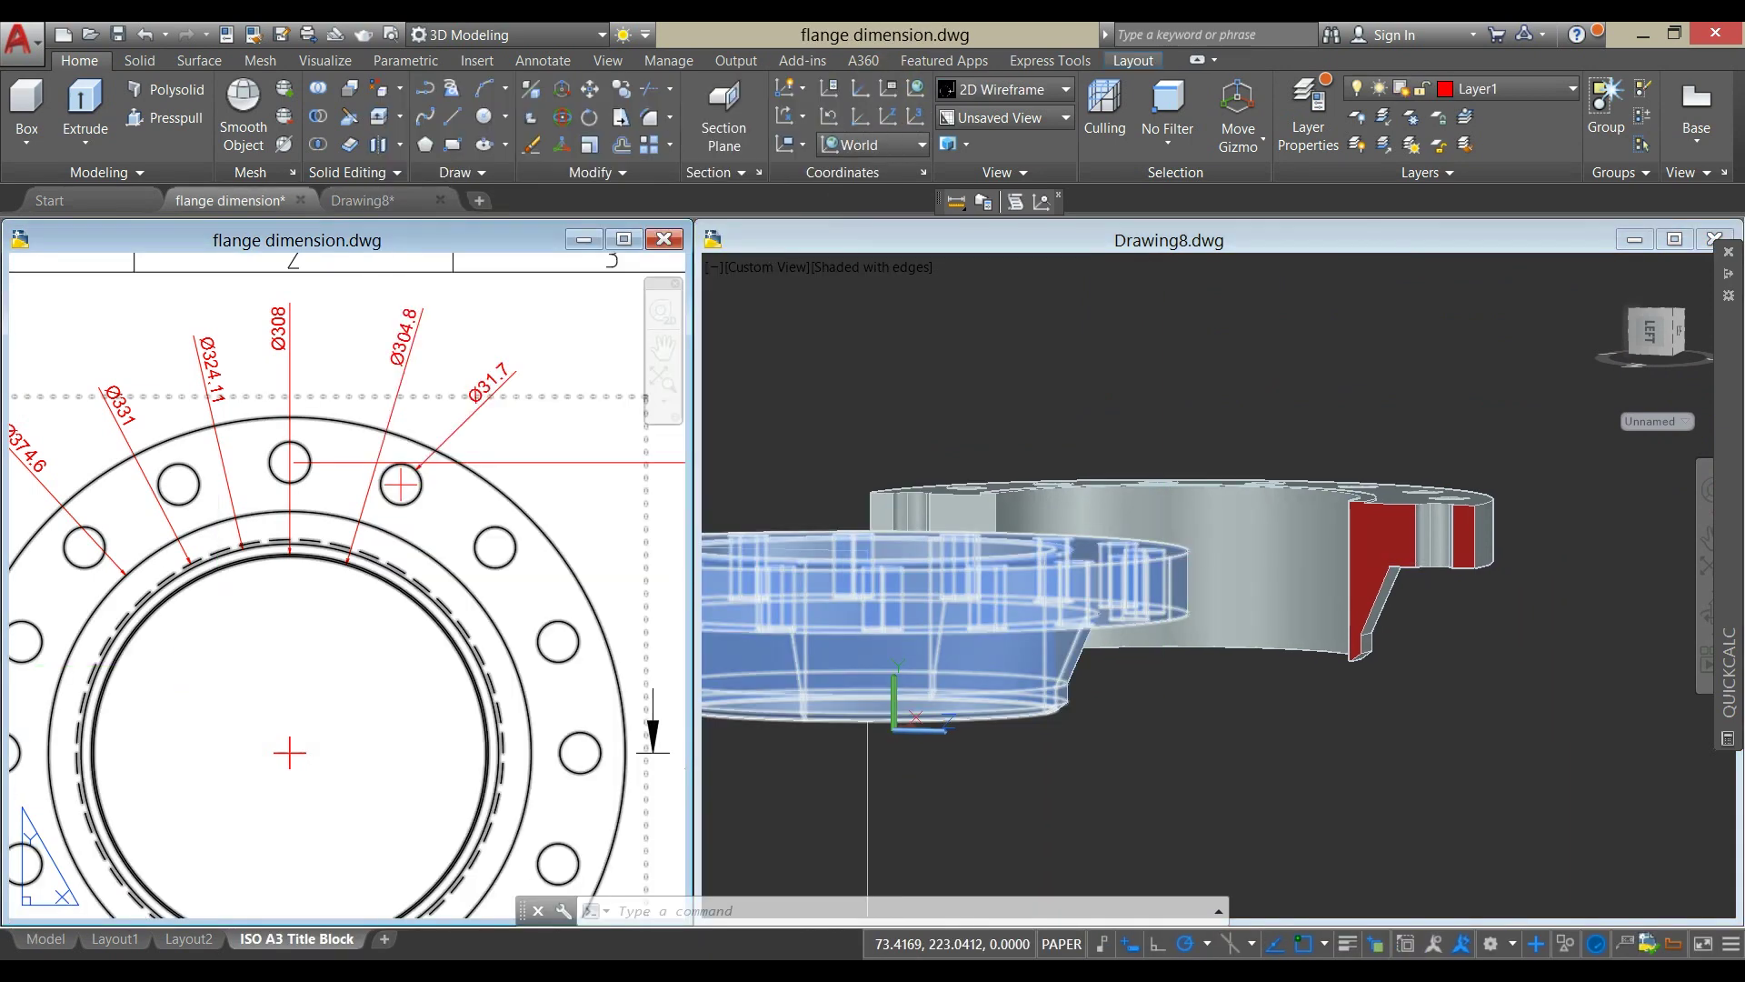
pyautogui.click(405, 649)
pyautogui.scroll(-2, 405, 648)
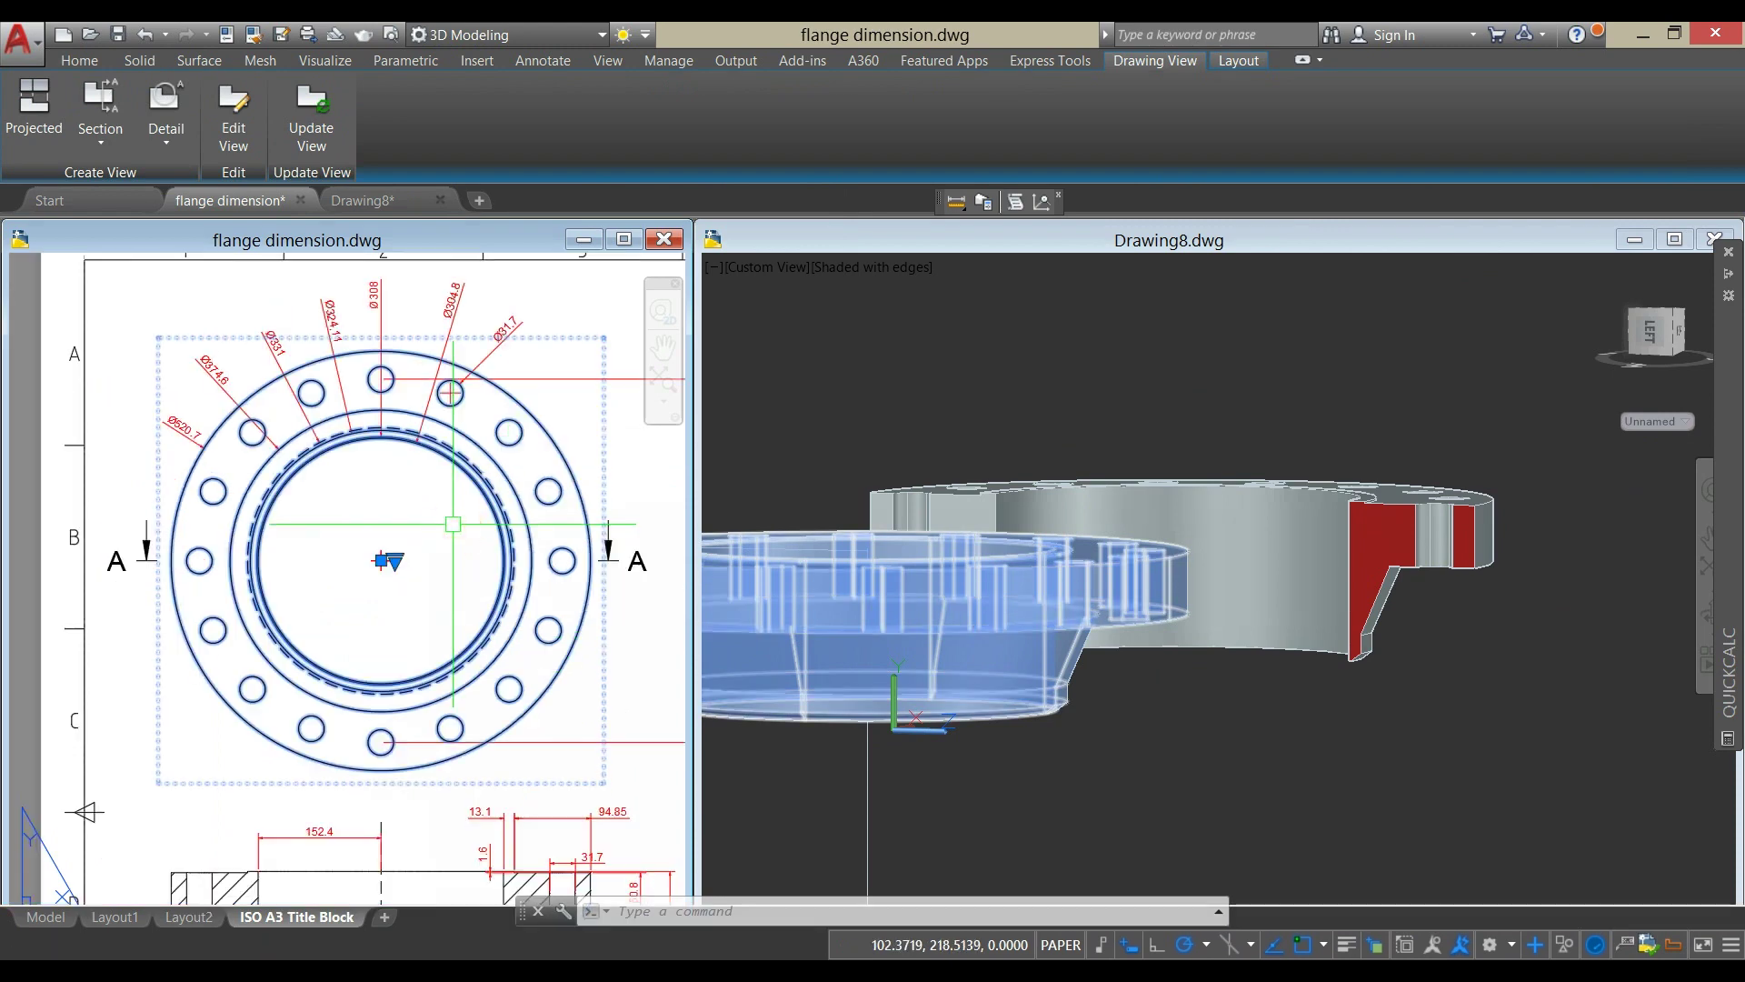
pyautogui.press('Escape')
# Inspect the section A-A hatch, then orbit Drawing8 to view both flanges from above.
pyautogui.scroll(-2, 457, 521)
pyautogui.scroll(4, 502, 579)
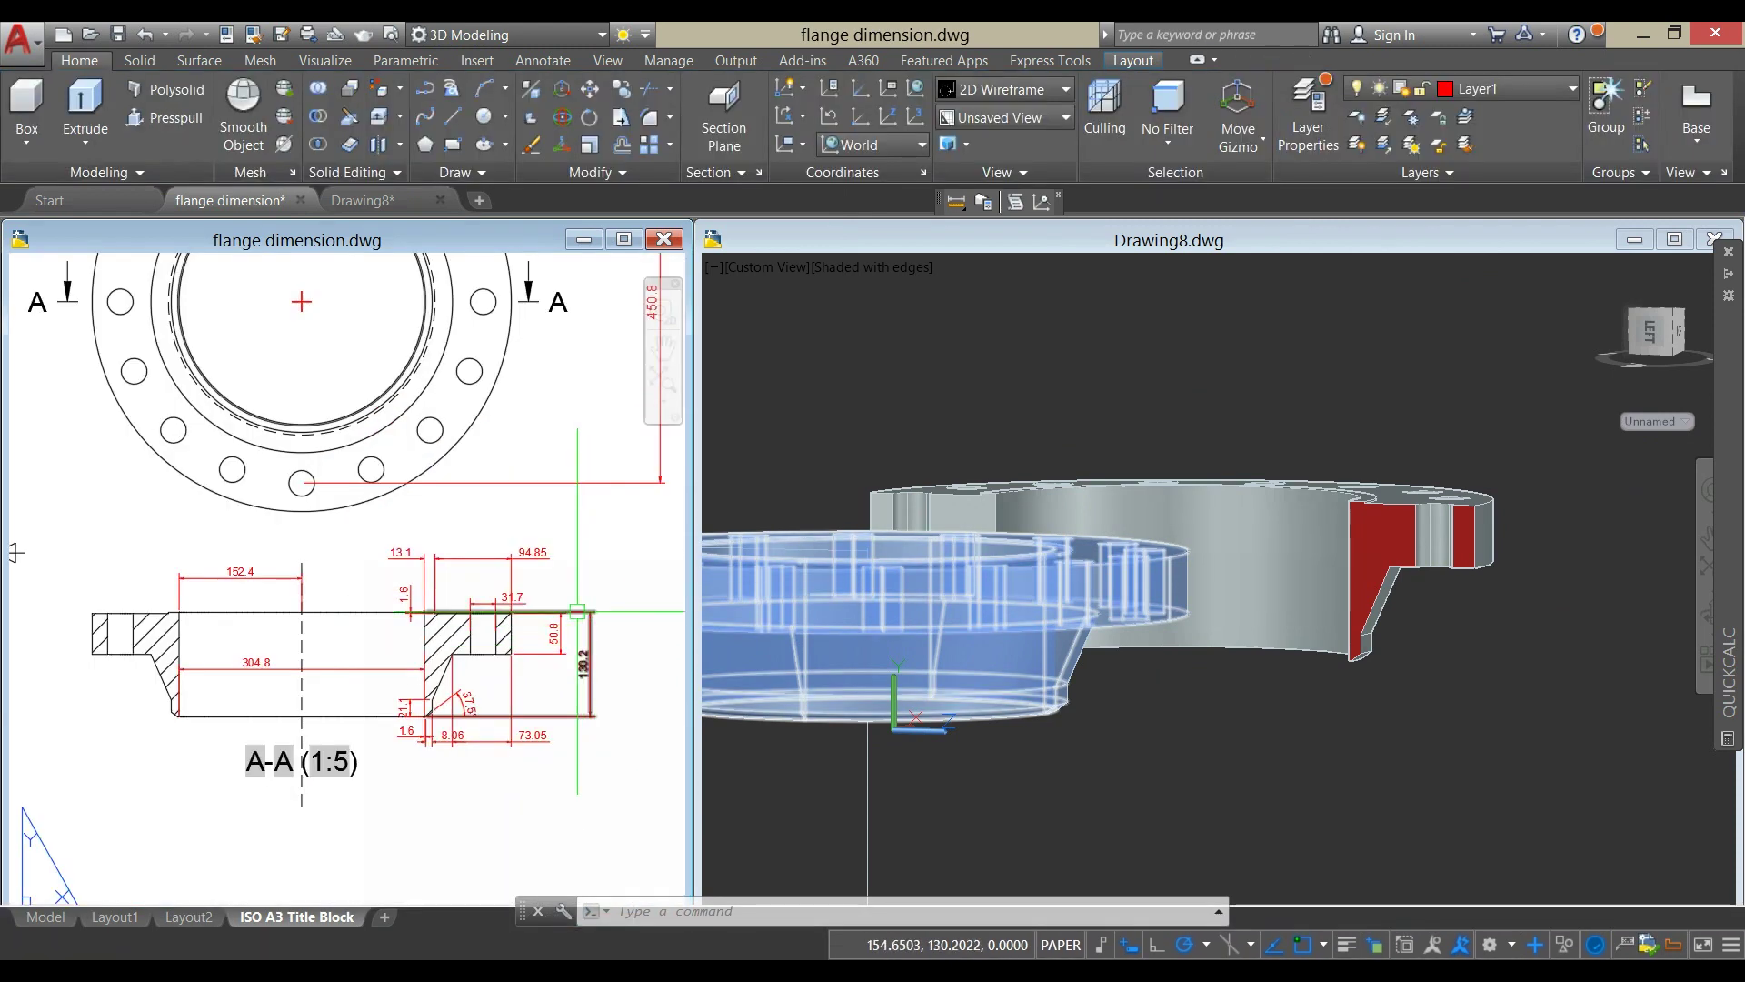
pyautogui.click(445, 641)
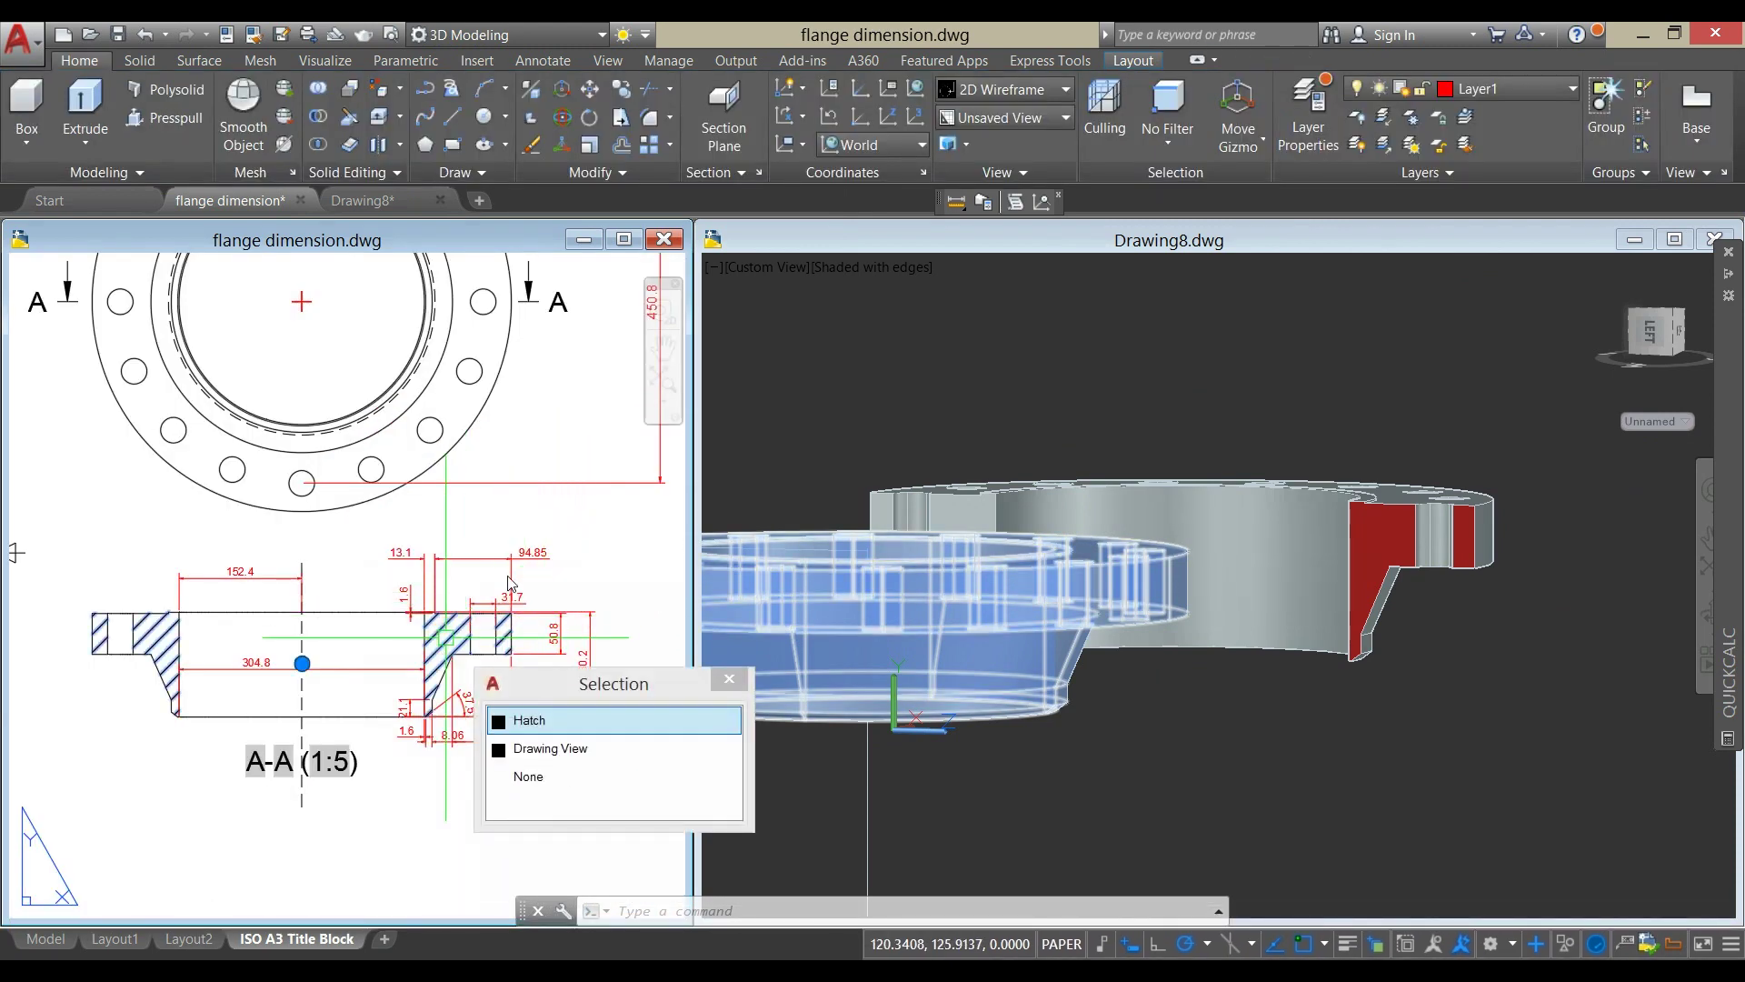
pyautogui.press('Escape')
pyautogui.click(1386, 527)
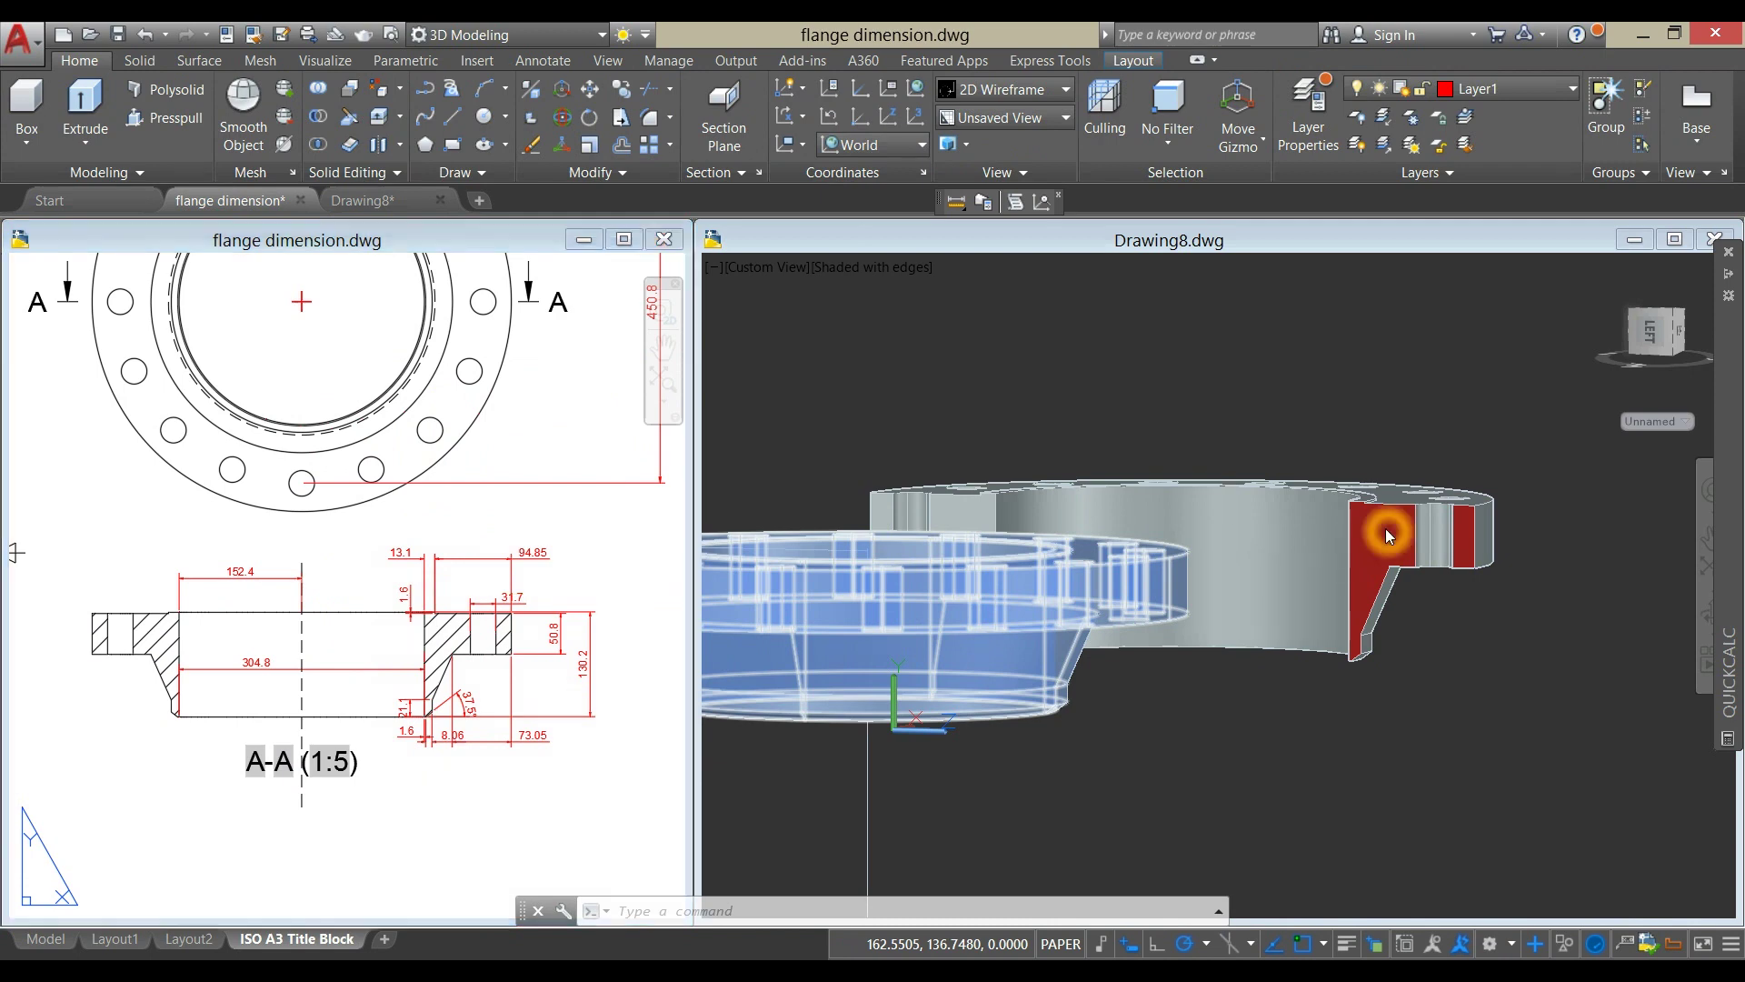
pyautogui.keyDown('shift'); pyautogui.moveTo(1317, 531); pyautogui.dragTo(1070, 600, button='middle'); pyautogui.keyUp('shift')
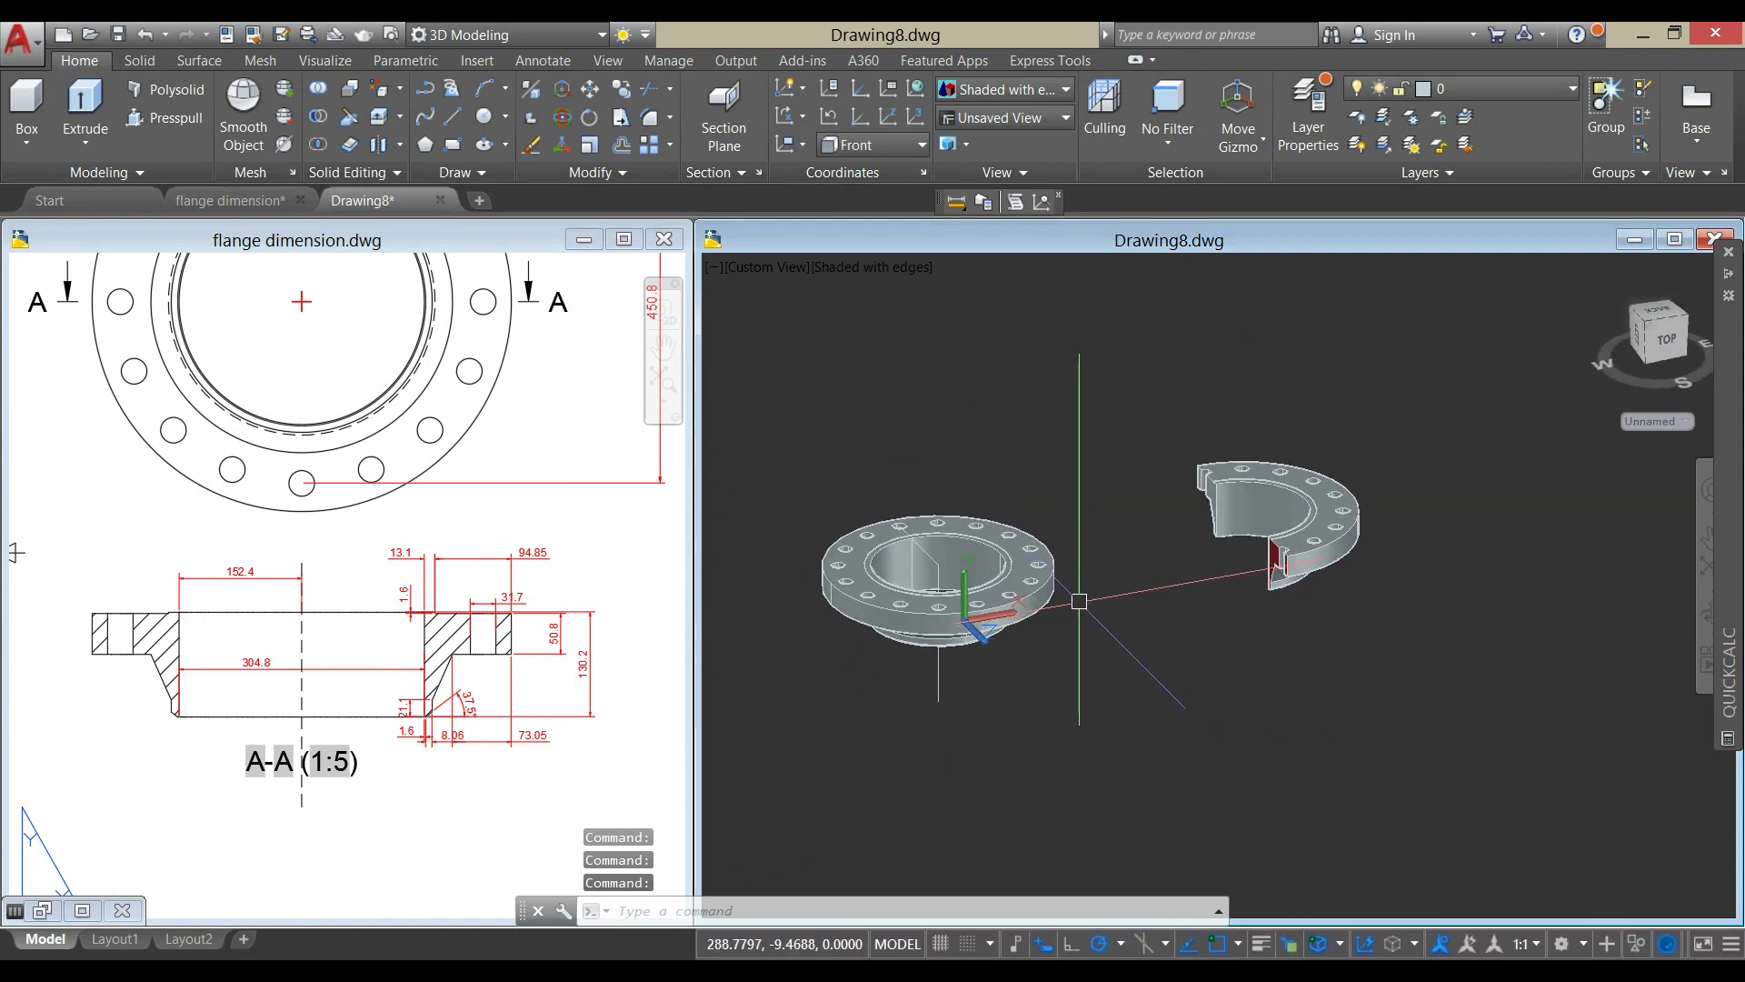
# Activate flange dimension.dwg and zoom and pan its ISO A3 Title Block sheet to the side view.
pyautogui.click(658, 384)
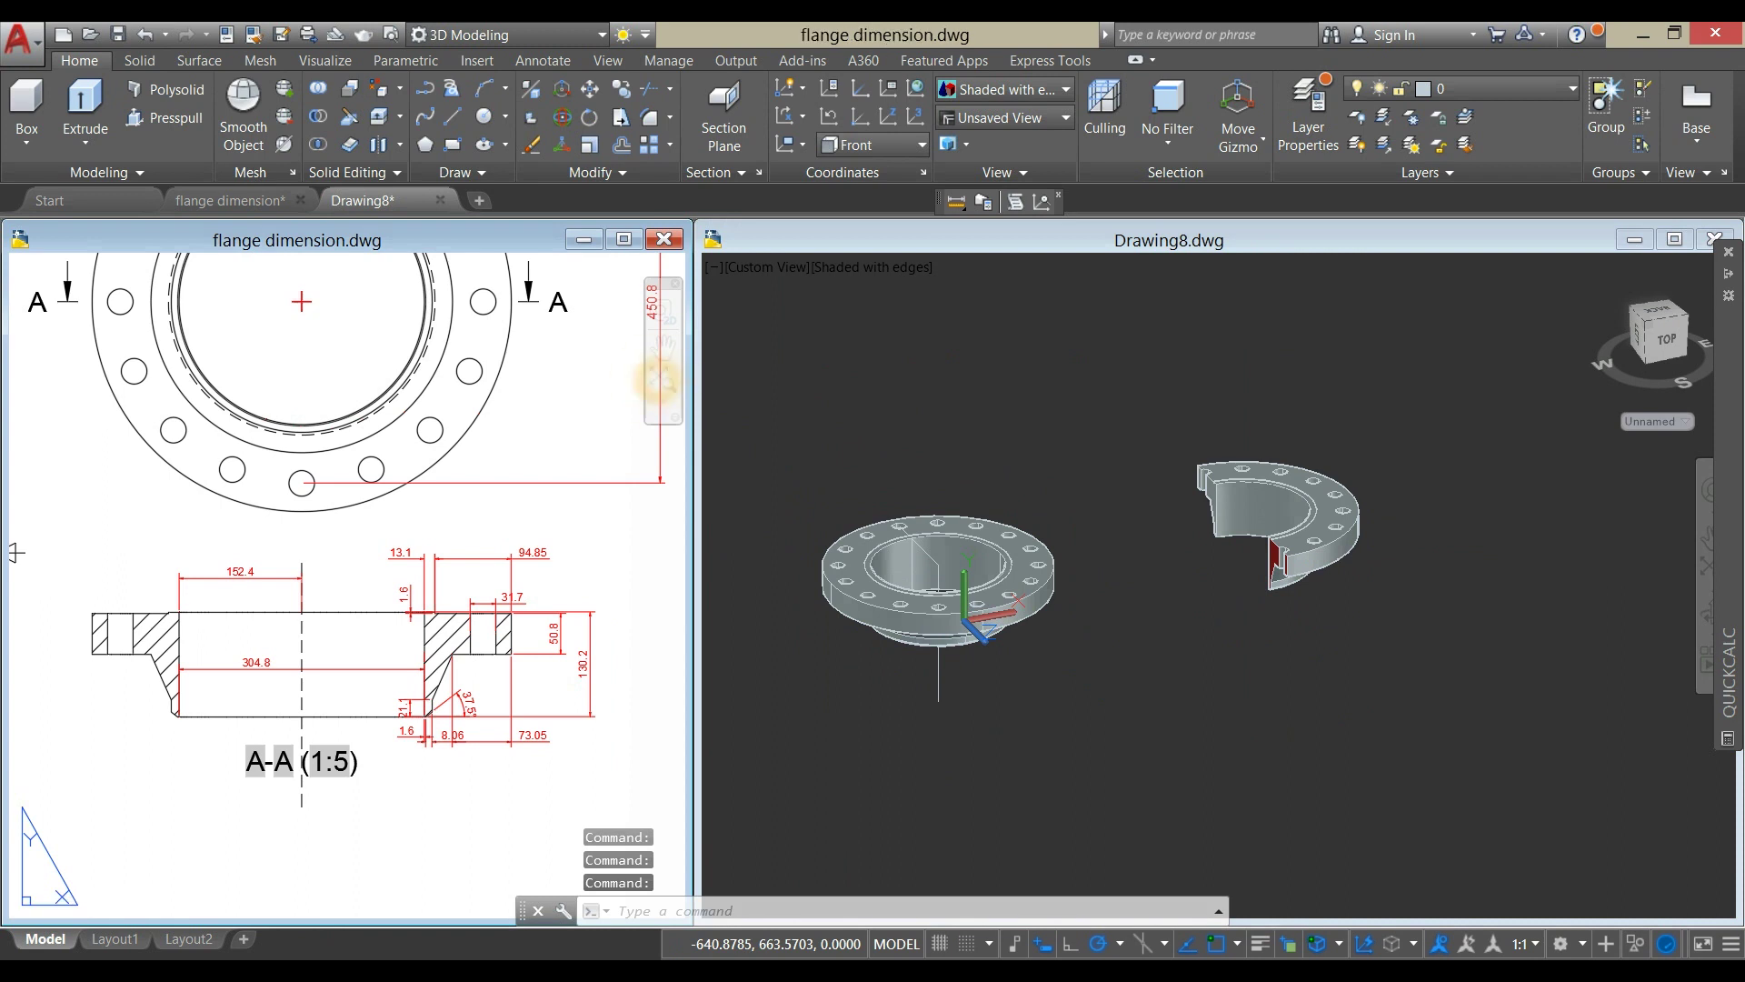
pyautogui.click(1145, 496)
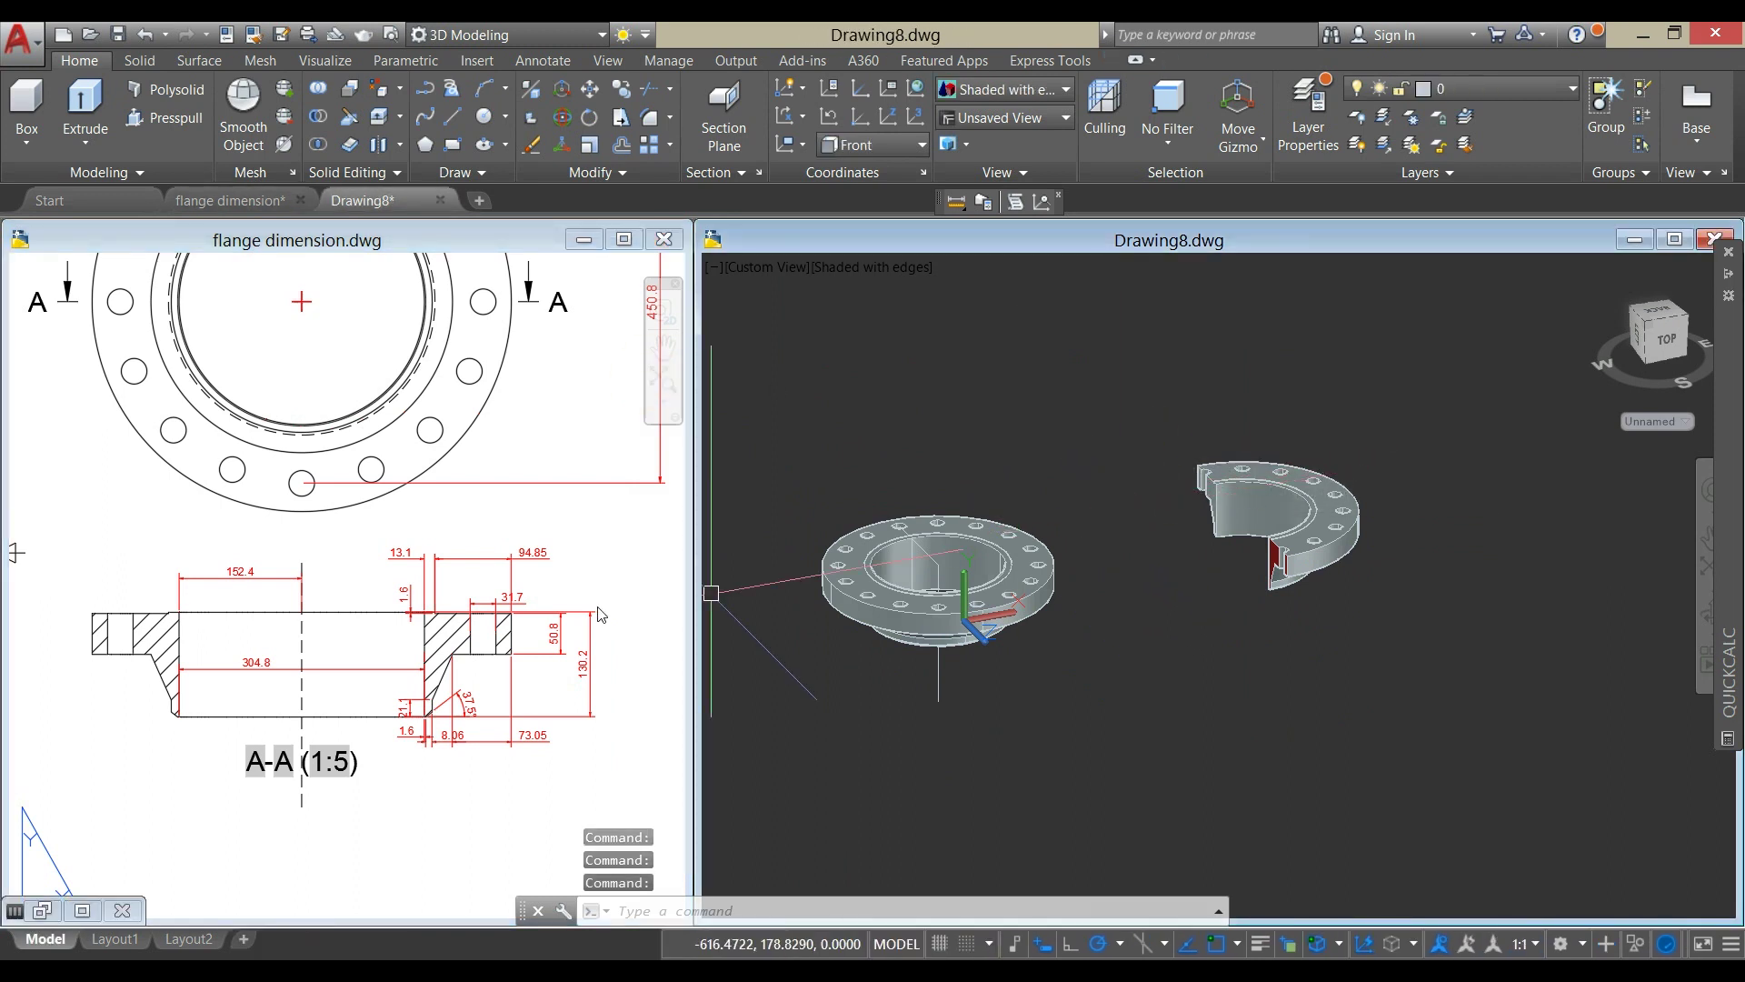
pyautogui.click(388, 797)
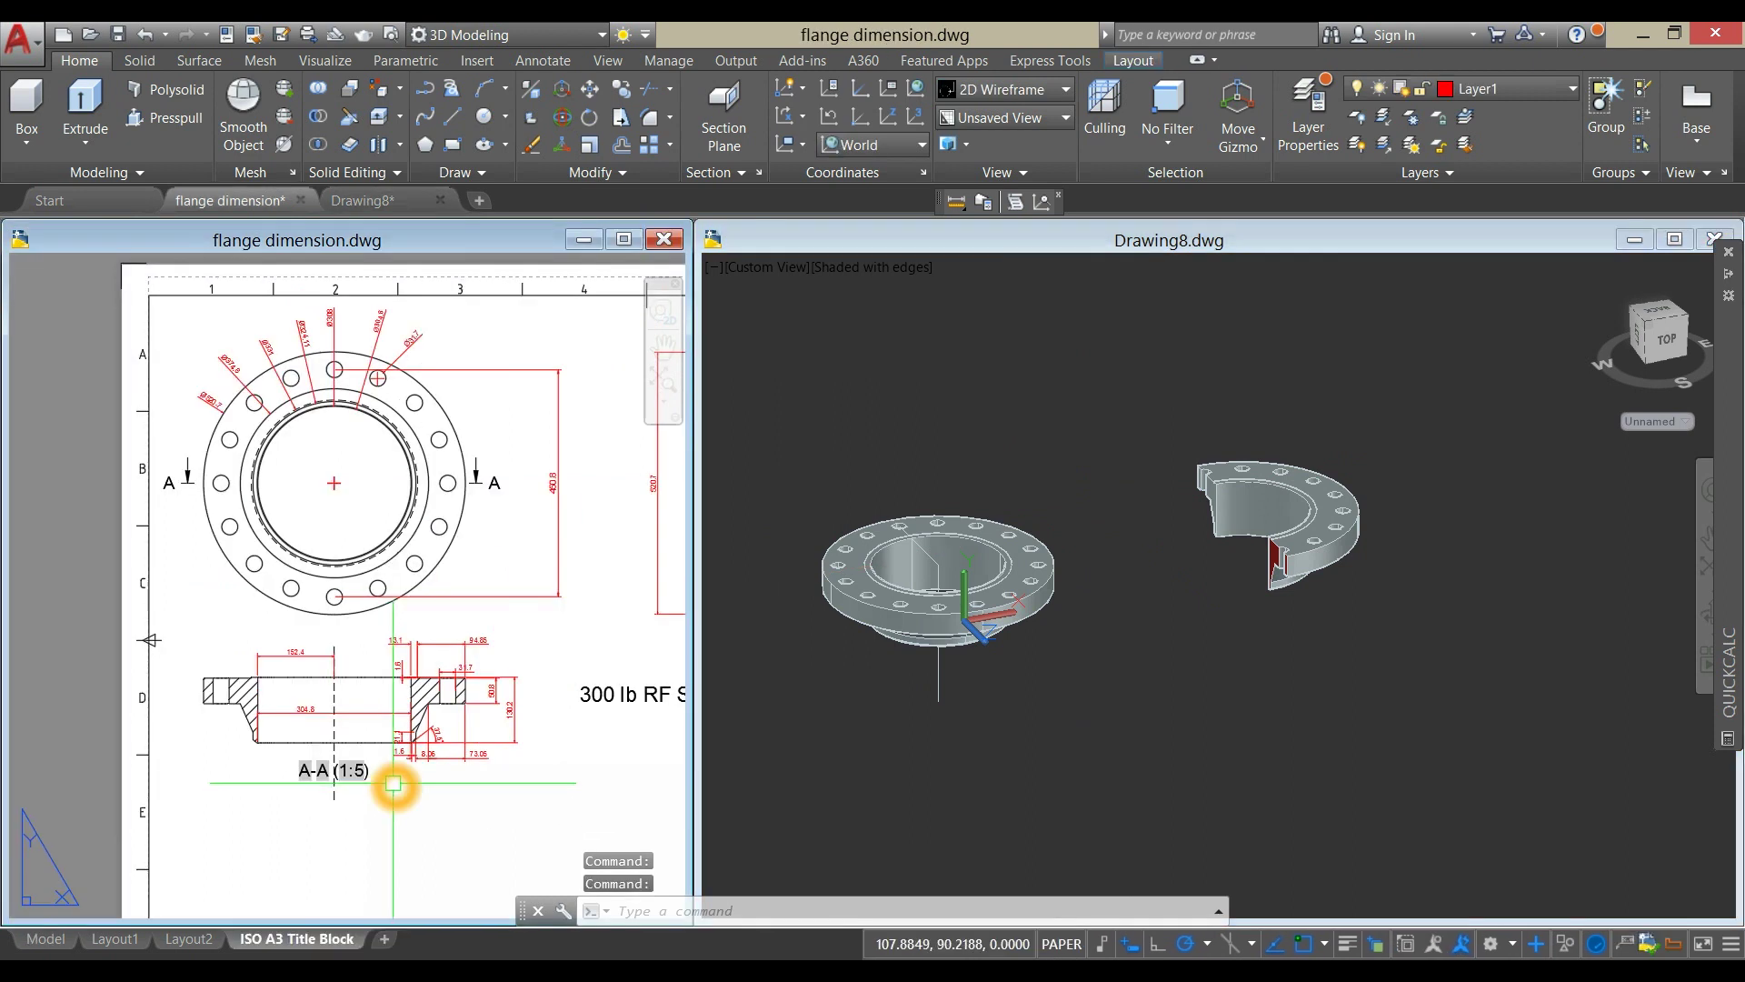
pyautogui.scroll(-2, 475, 771)
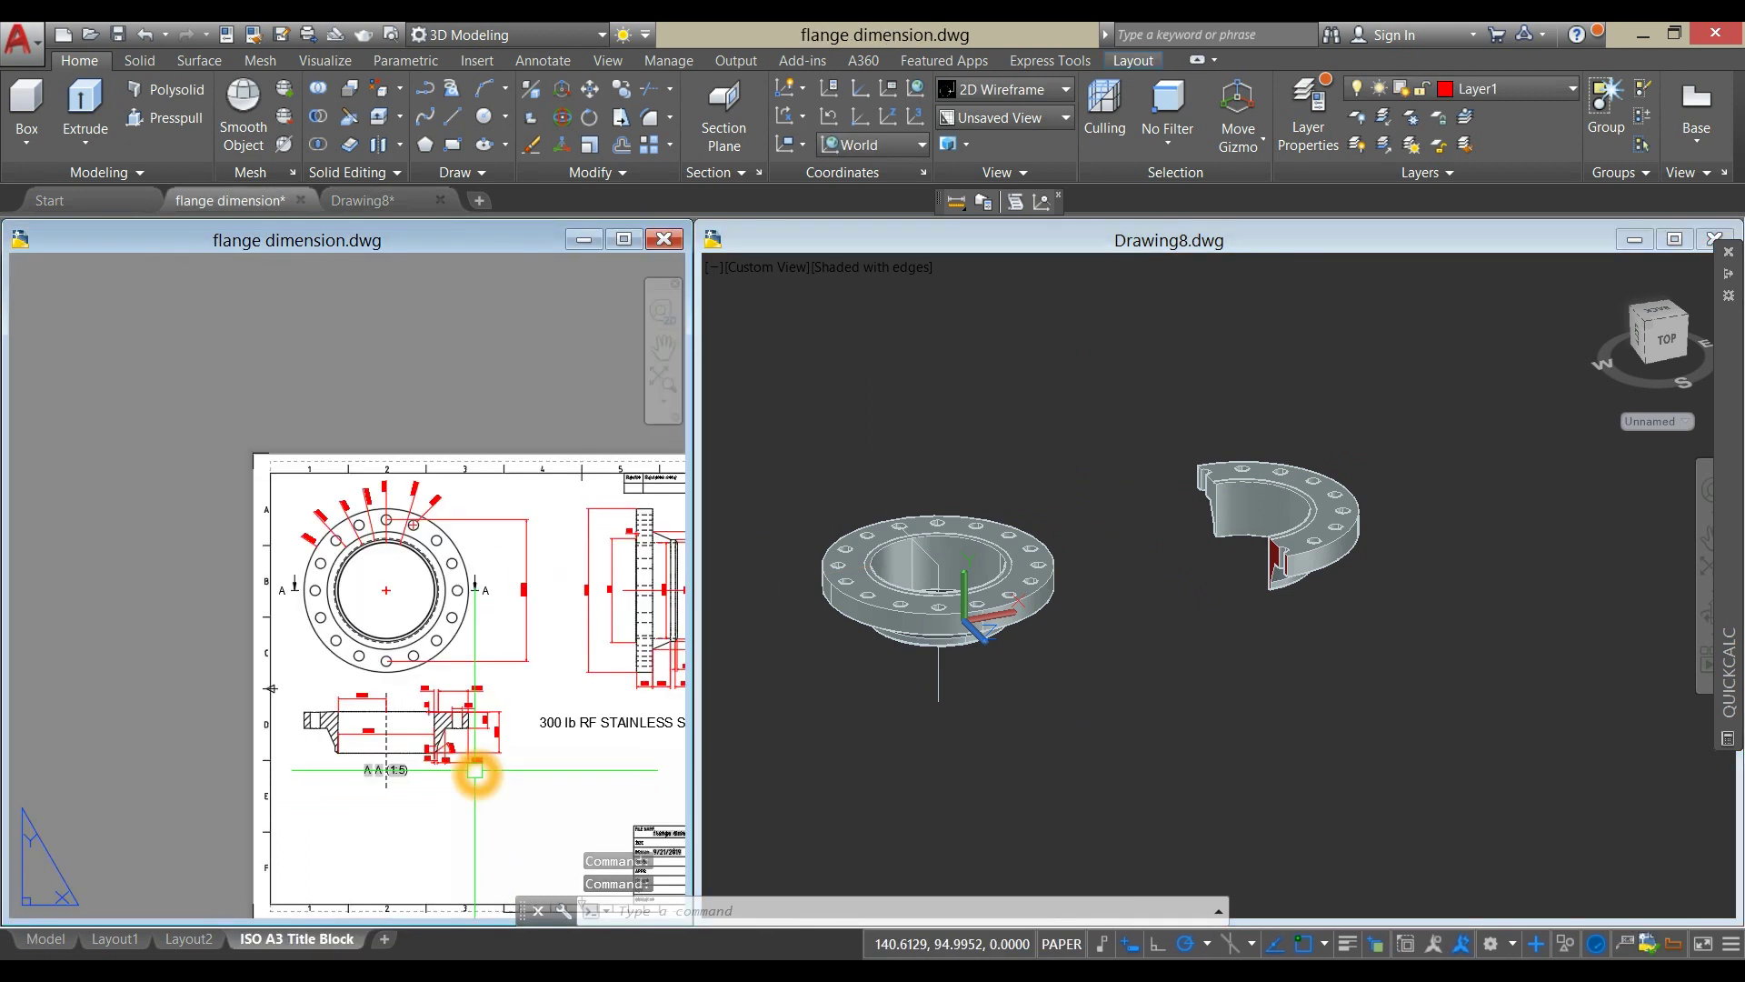
pyautogui.moveTo(476, 772); pyautogui.dragTo(292, 787, button='middle')
pyautogui.scroll(-2, 291, 787)
pyautogui.scroll(4, 268, 783)
pyautogui.scroll(2, 266, 783)
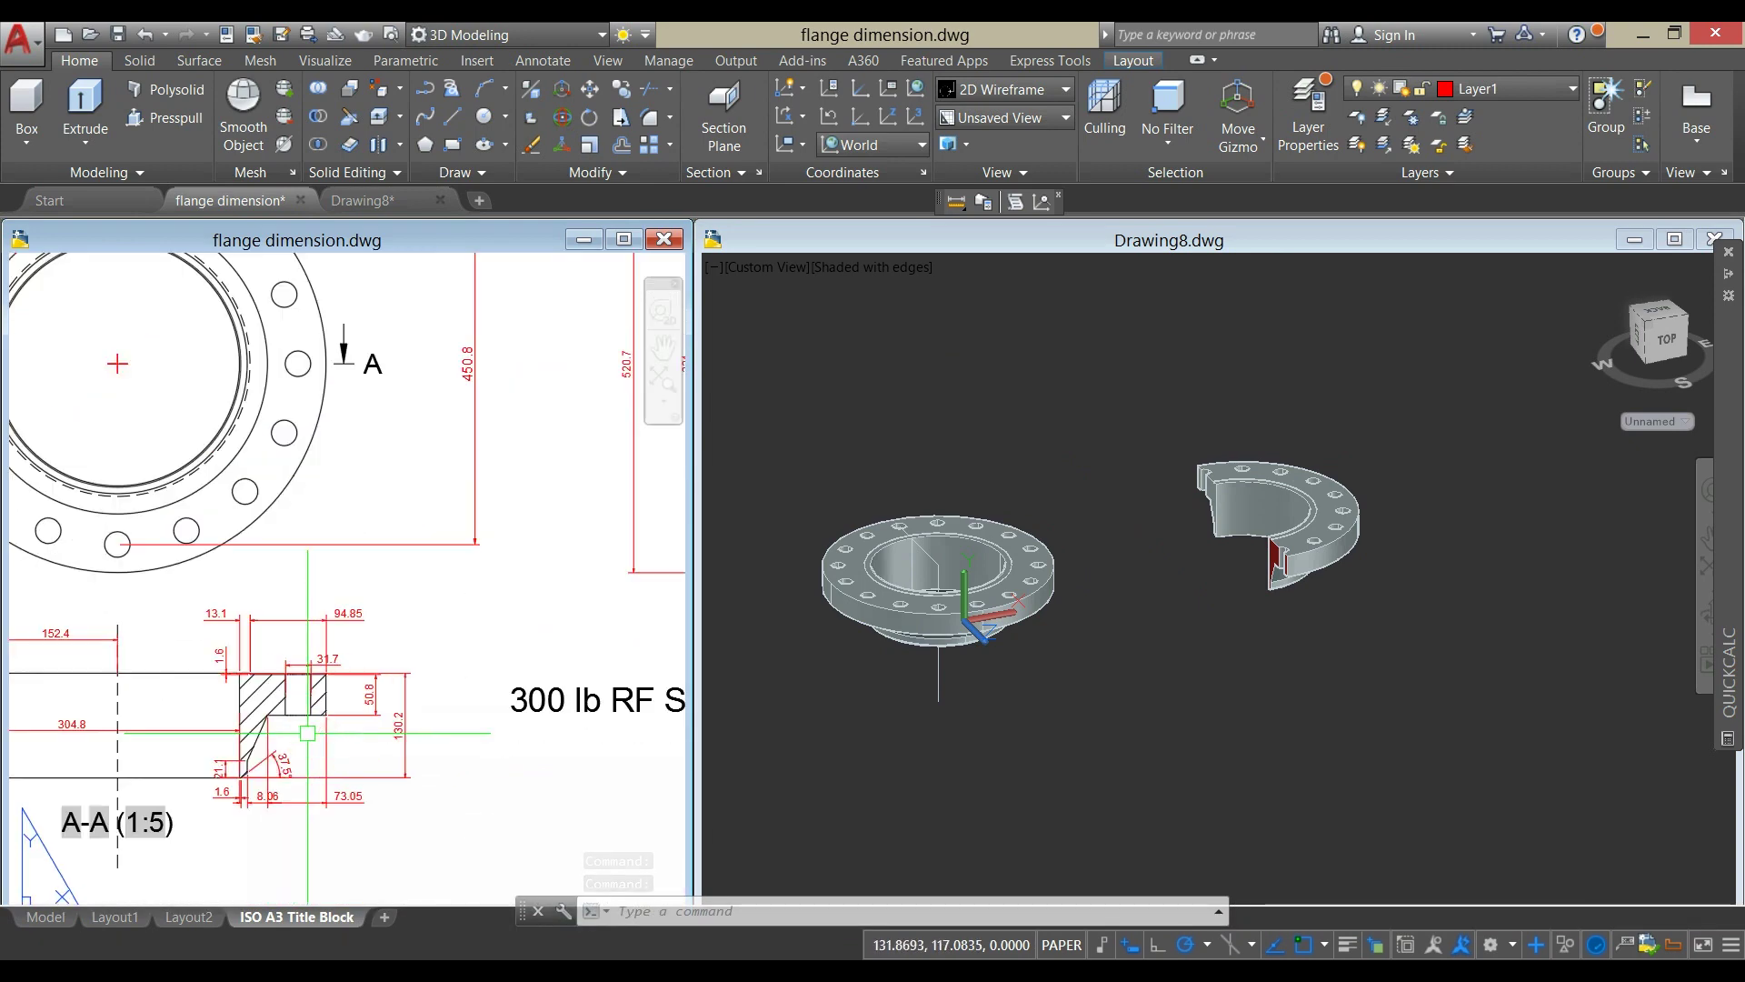
pyautogui.scroll(2, 454, 647)
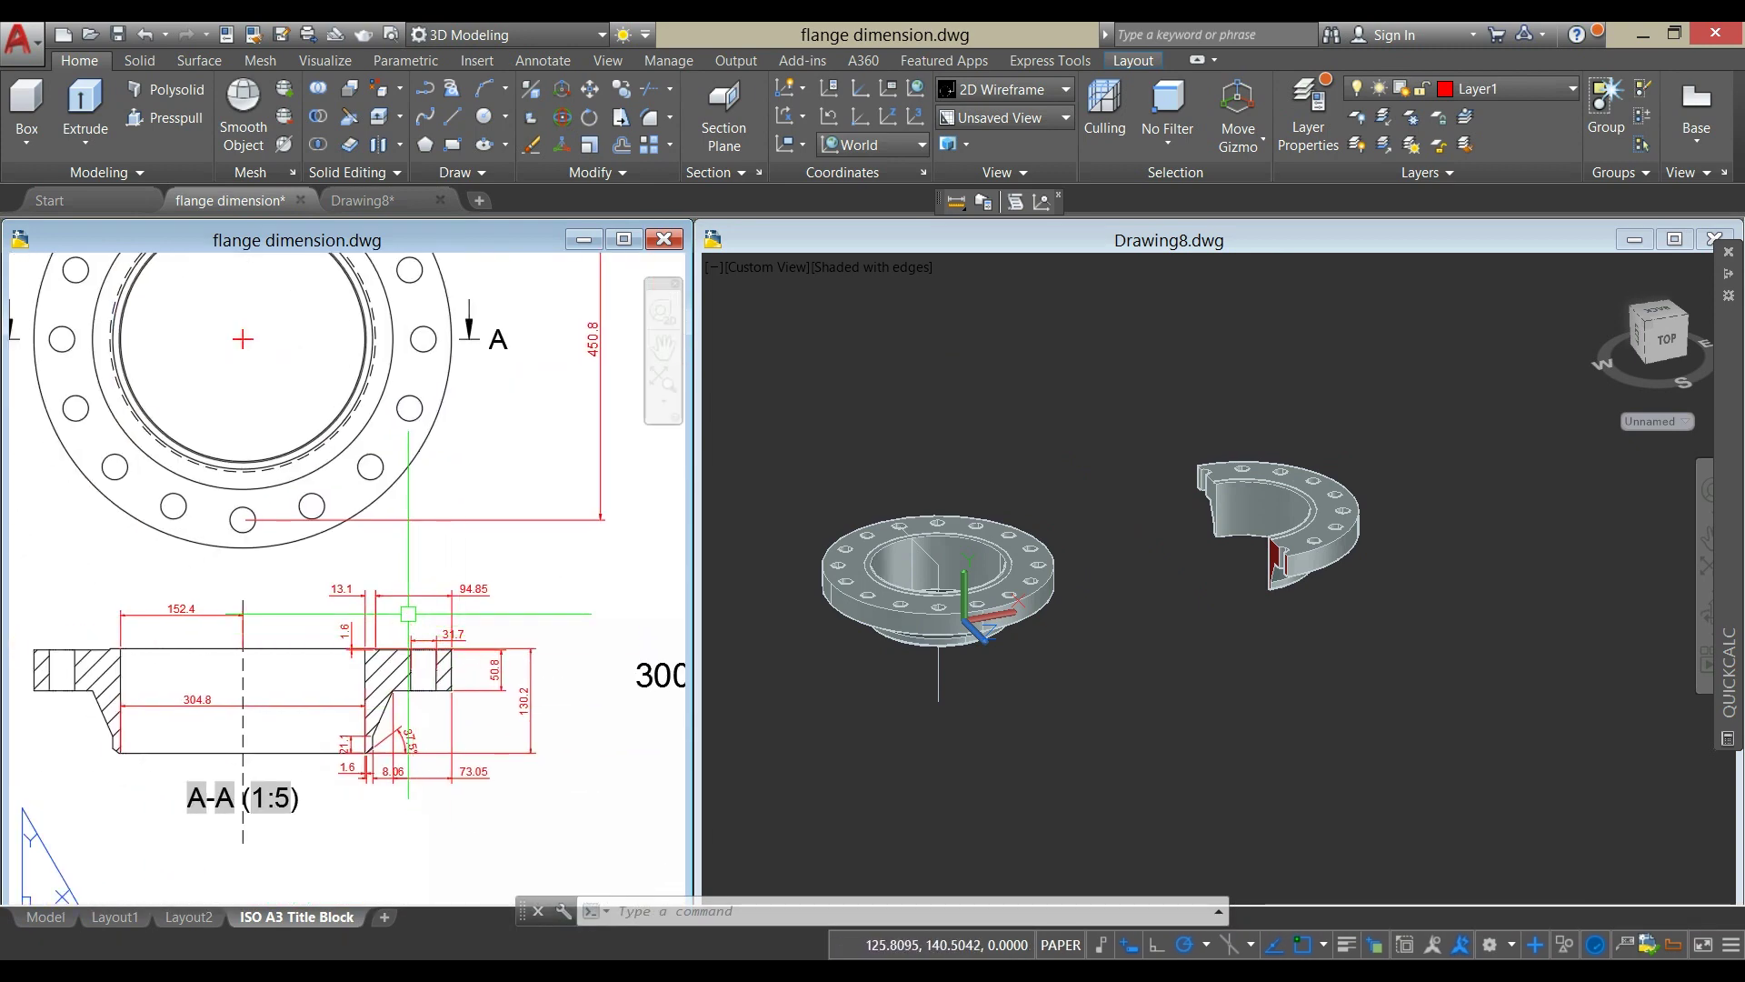
pyautogui.scroll(-2, 405, 609)
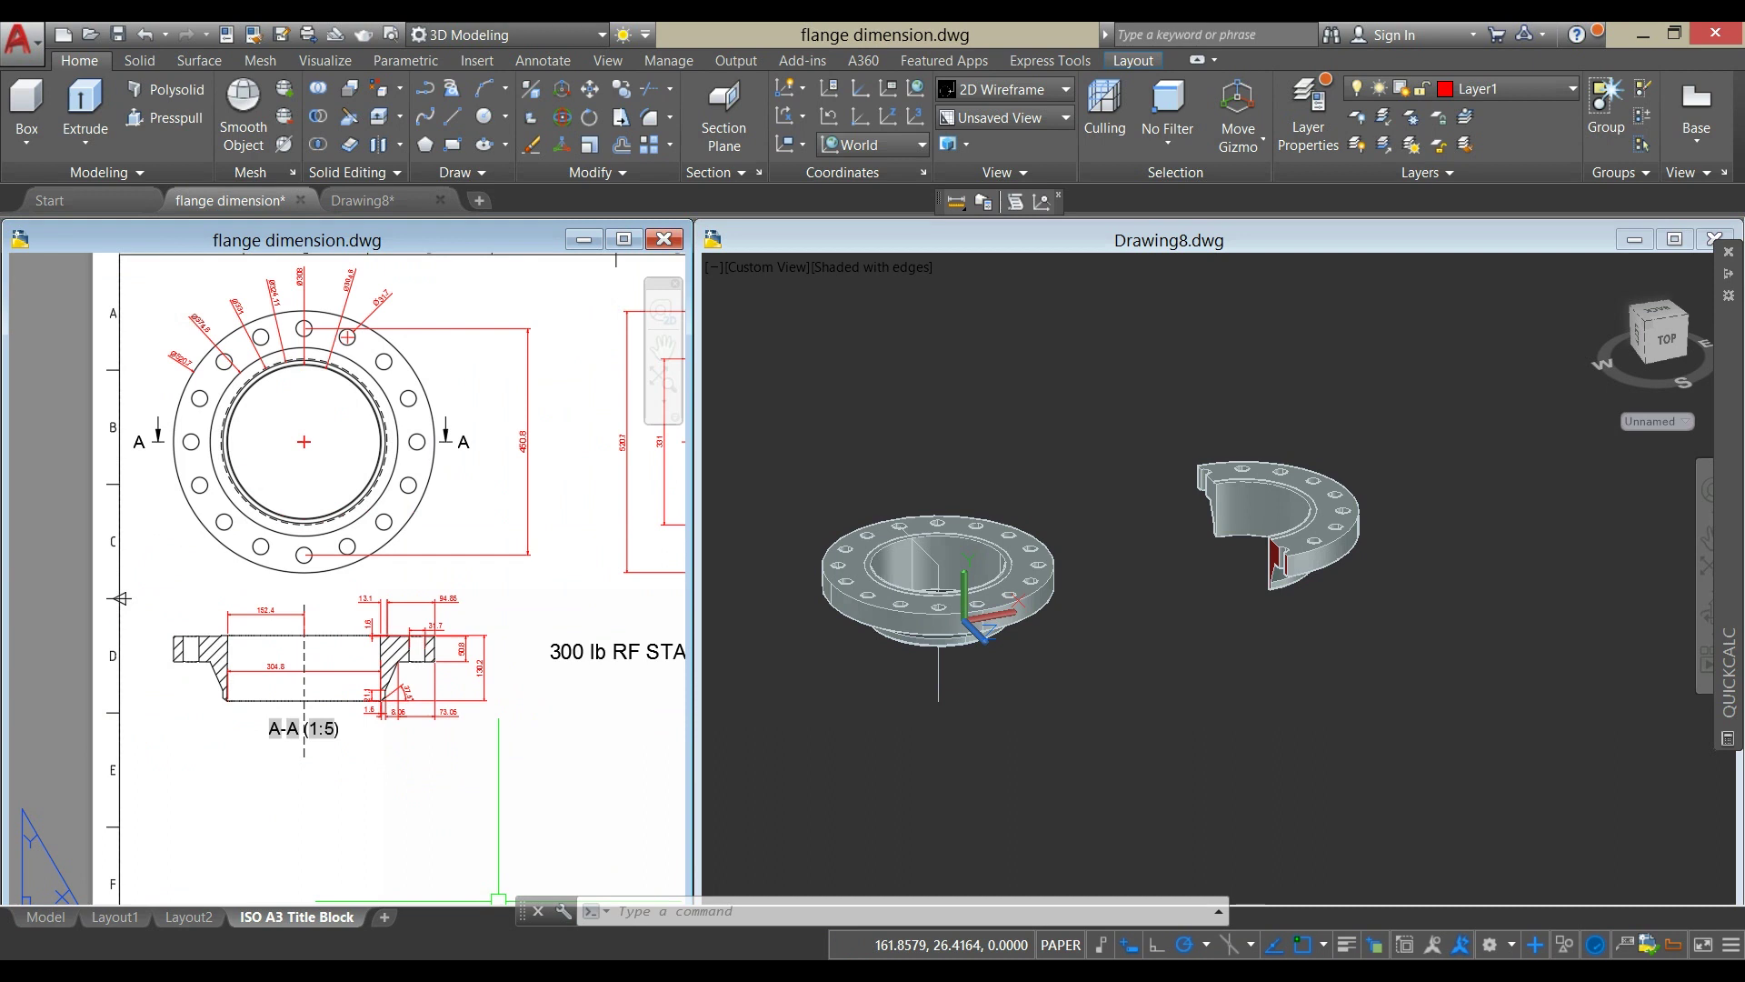
pyautogui.click(1095, 917)
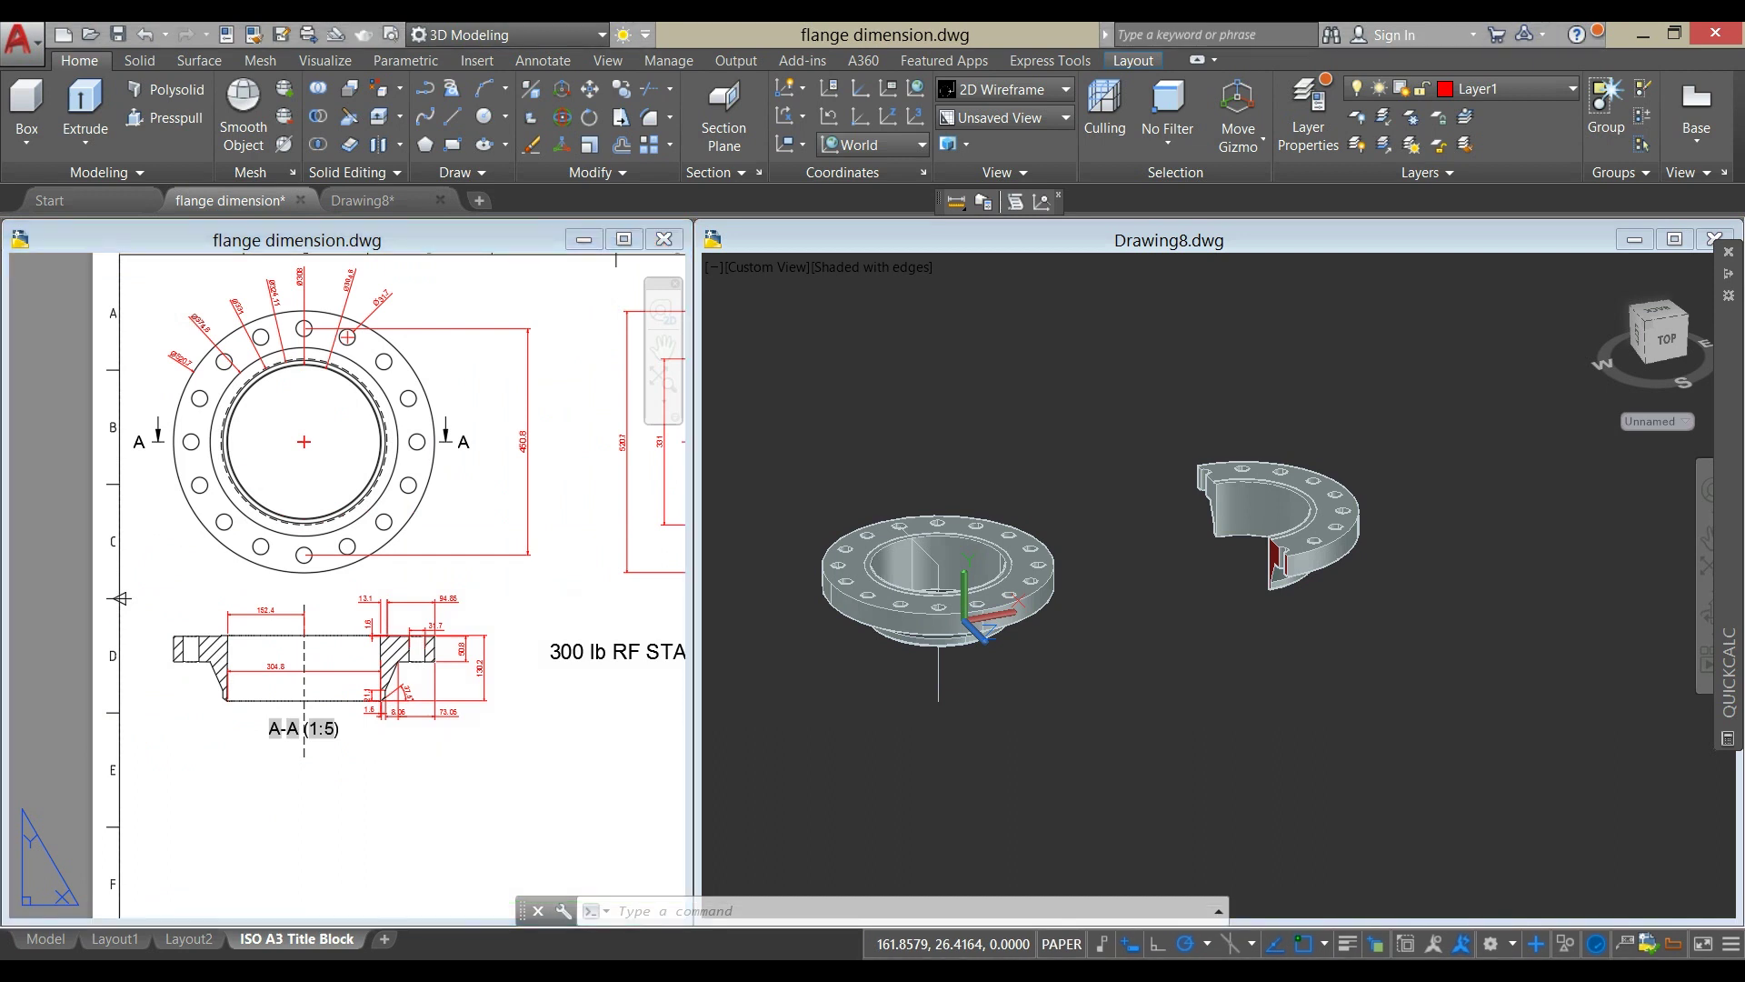